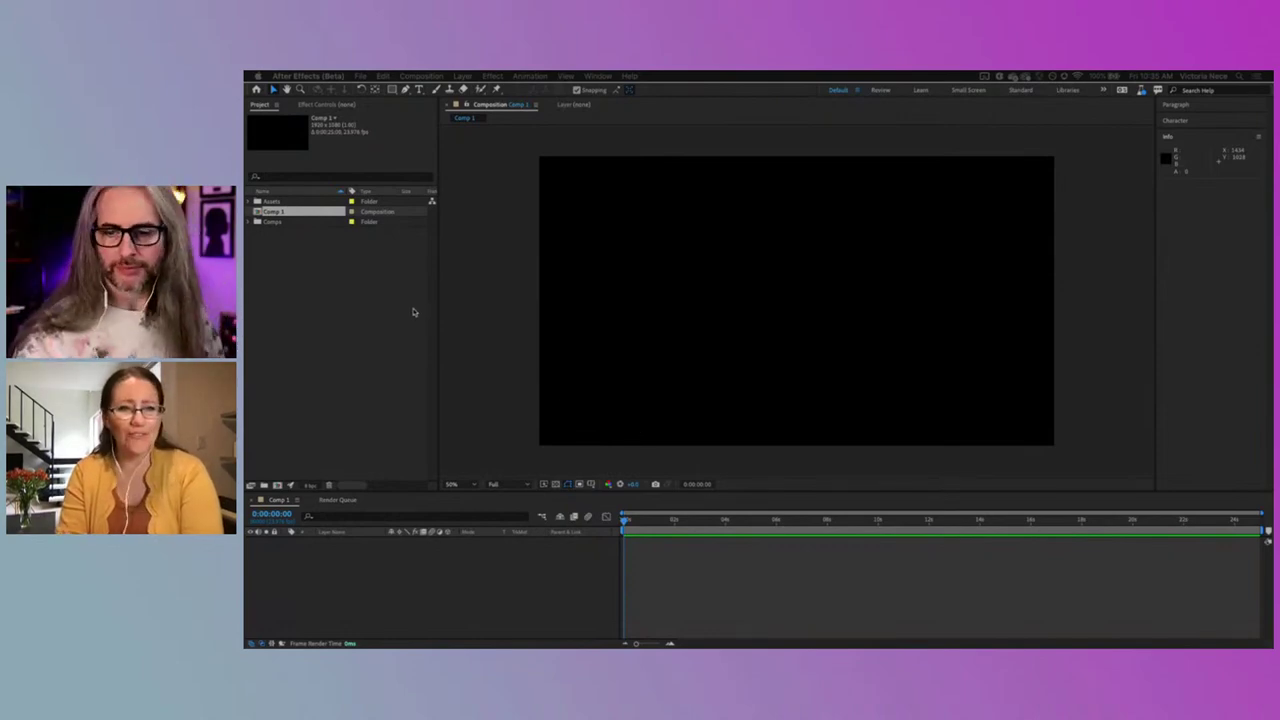
Step: Create a new project with File > New > New Project, choosing Don't Save for the old one
click(353, 274)
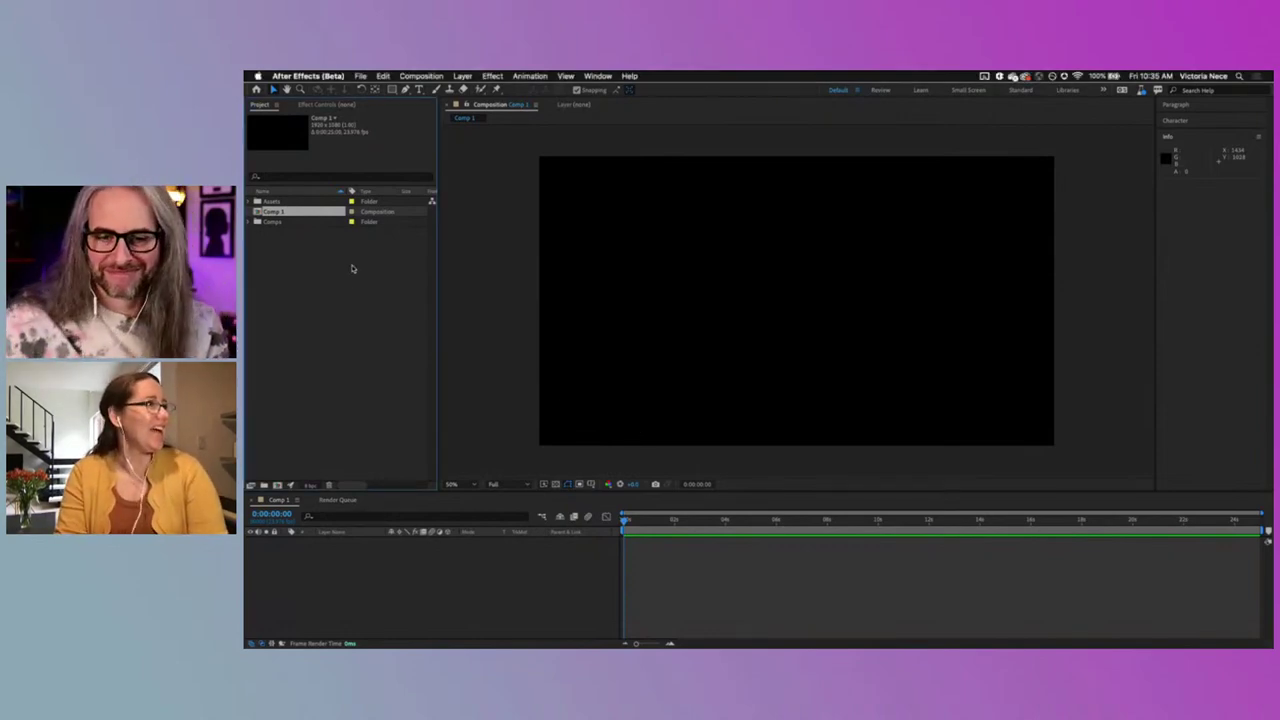
click(361, 76)
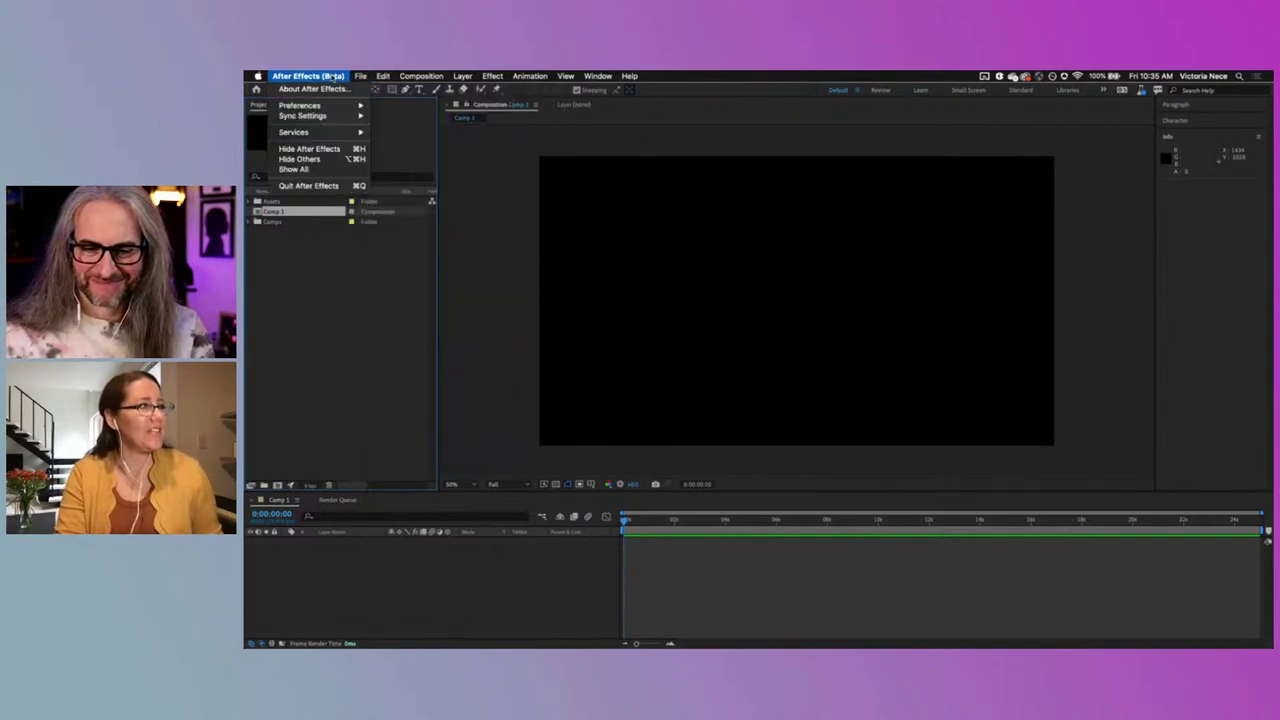
mouse_move(420, 89)
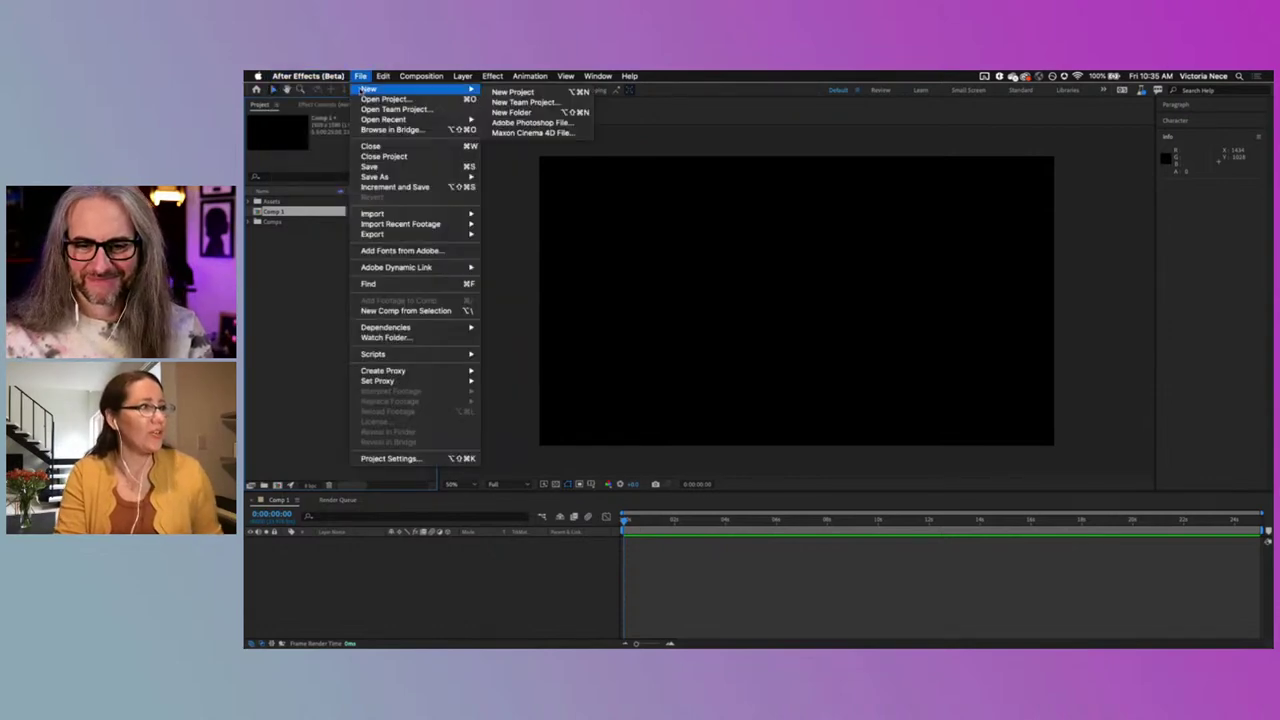
click(540, 92)
click(719, 380)
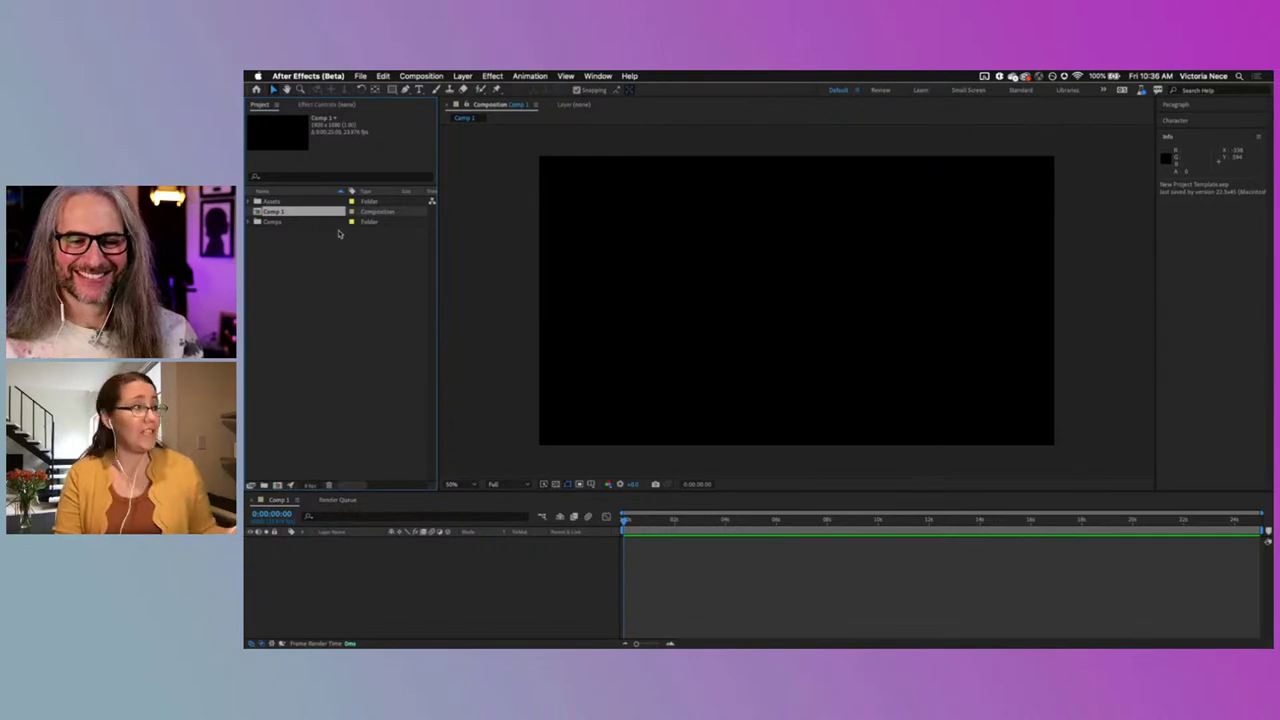
Step: Uncheck 'New Project loads template' in the New Project preferences and confirm with OK
click(306, 76)
mouse_move(341, 107)
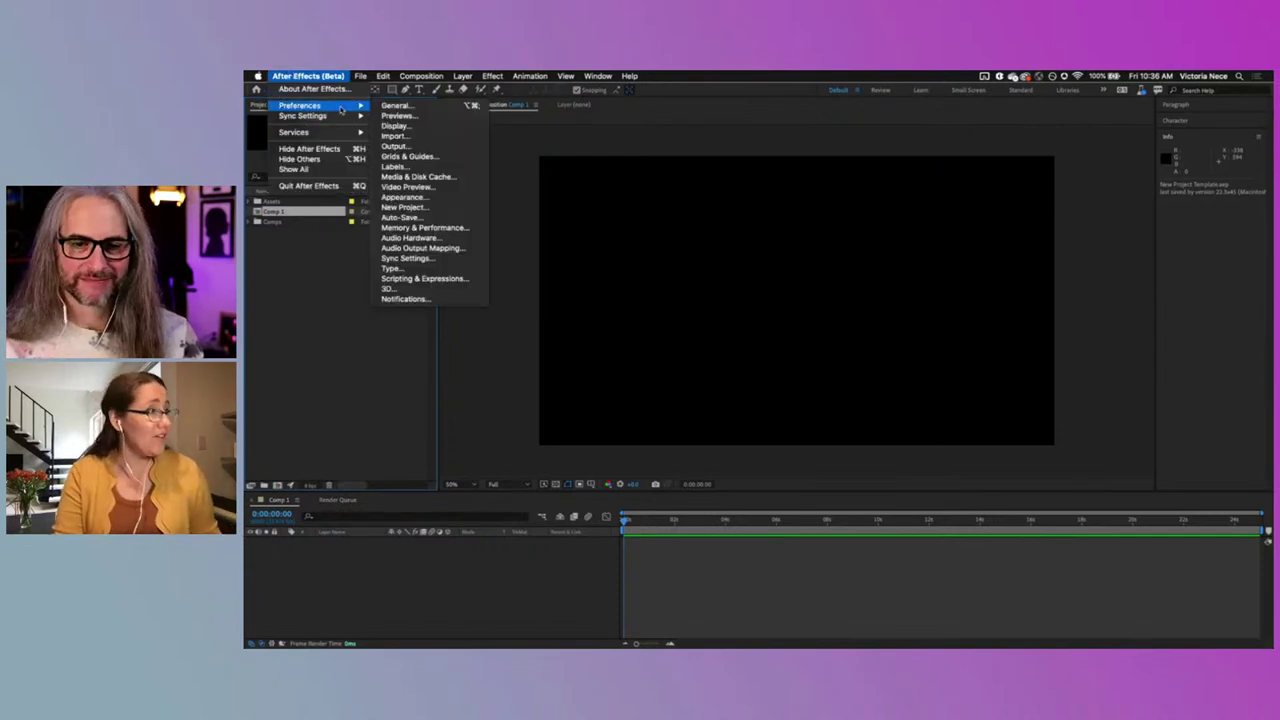
click(458, 206)
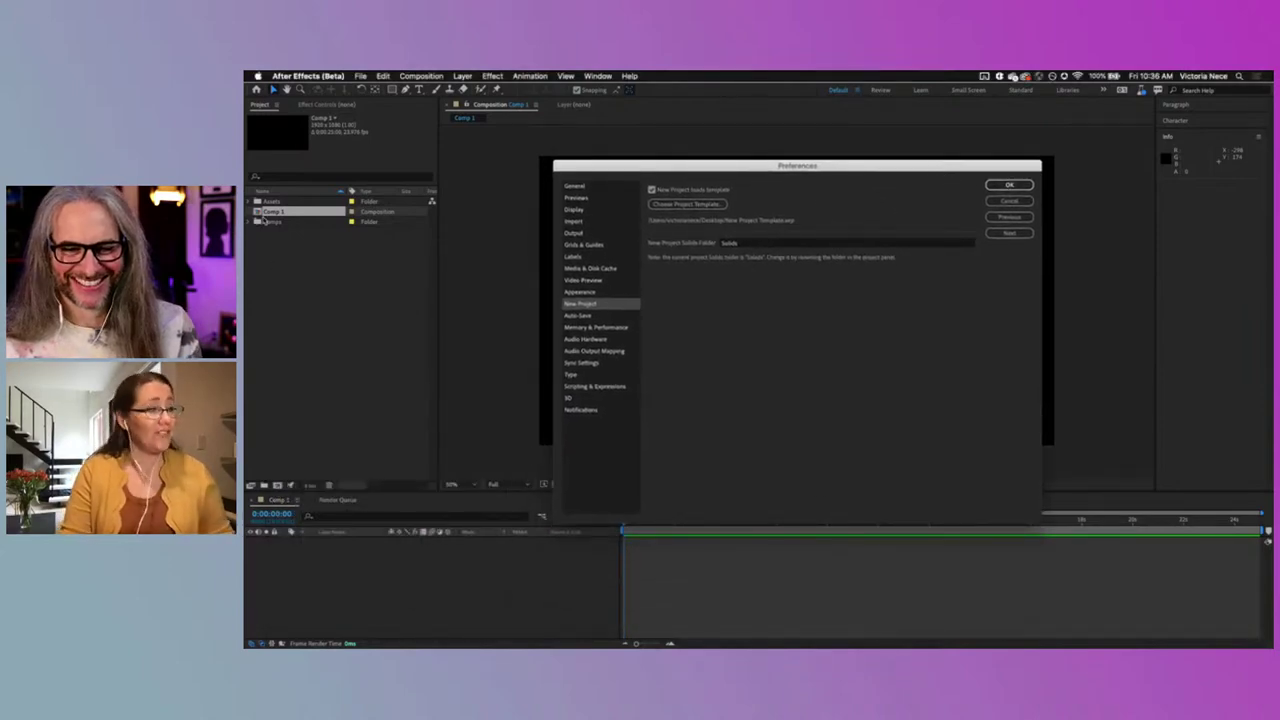
click(694, 190)
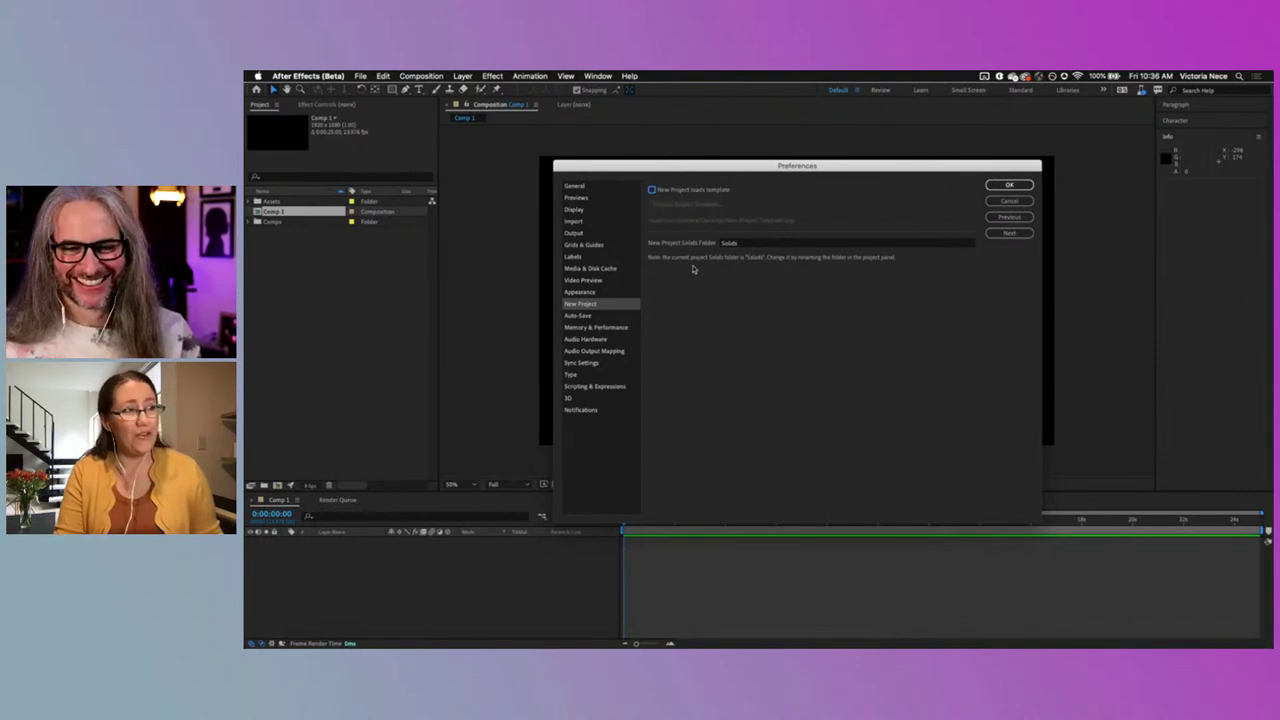
click(1009, 185)
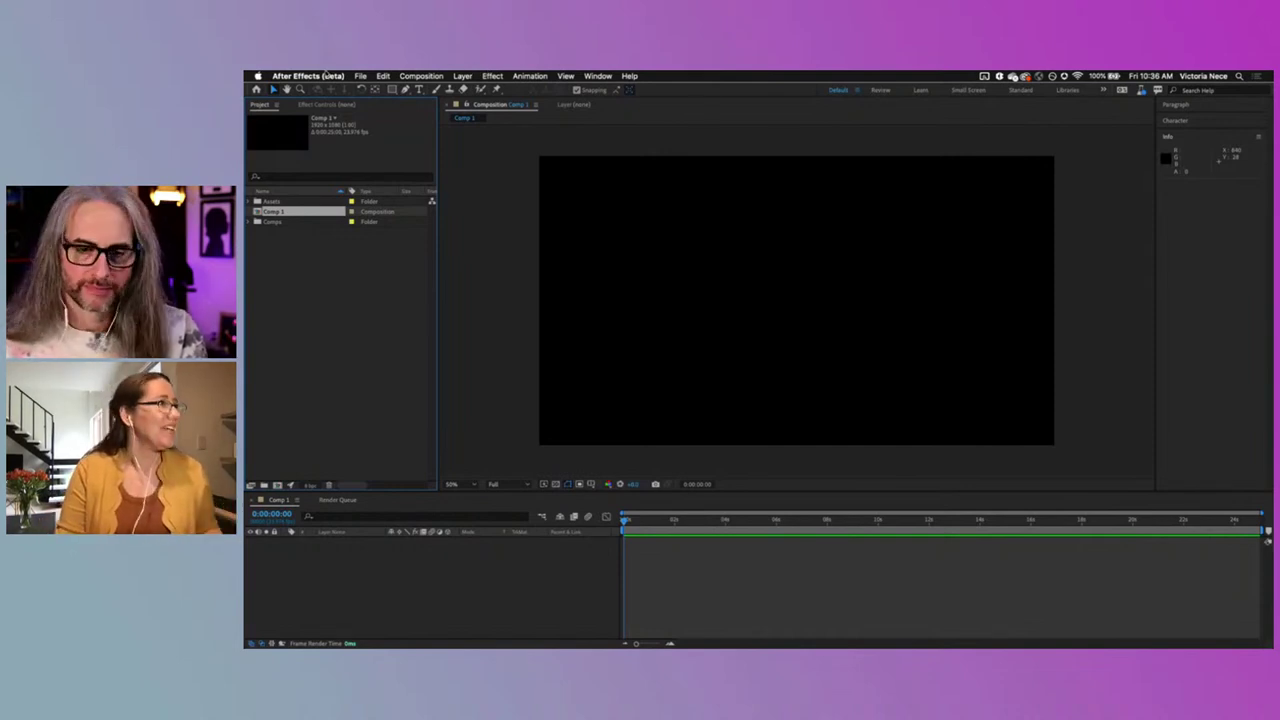
Step: Start another new project without saving the old one, then select the empty composition area
click(360, 76)
mouse_move(372, 92)
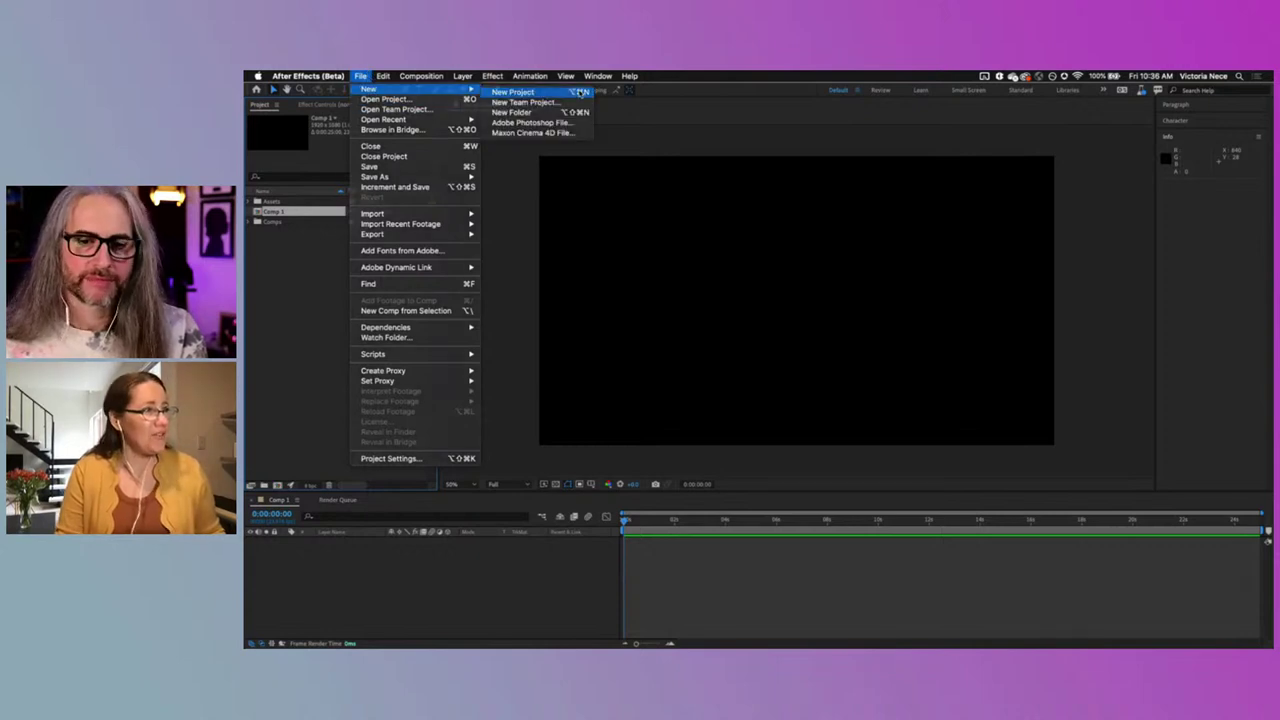
click(580, 92)
click(727, 384)
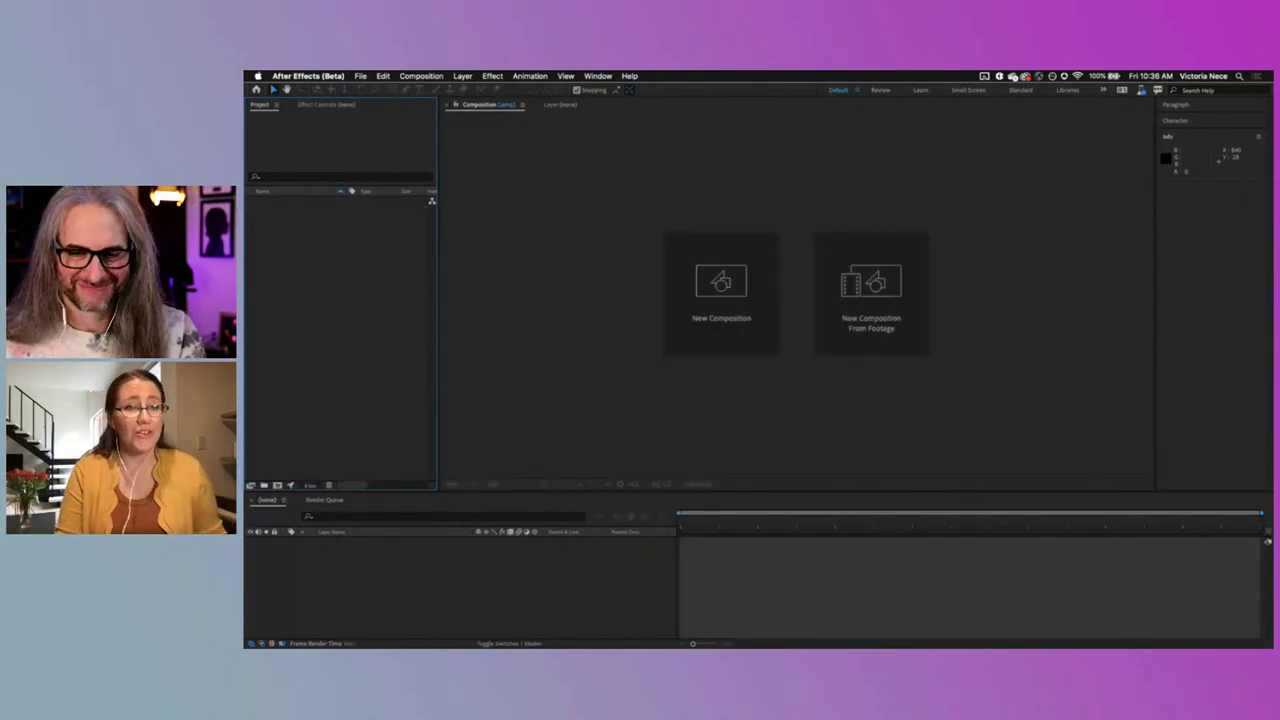
click(706, 291)
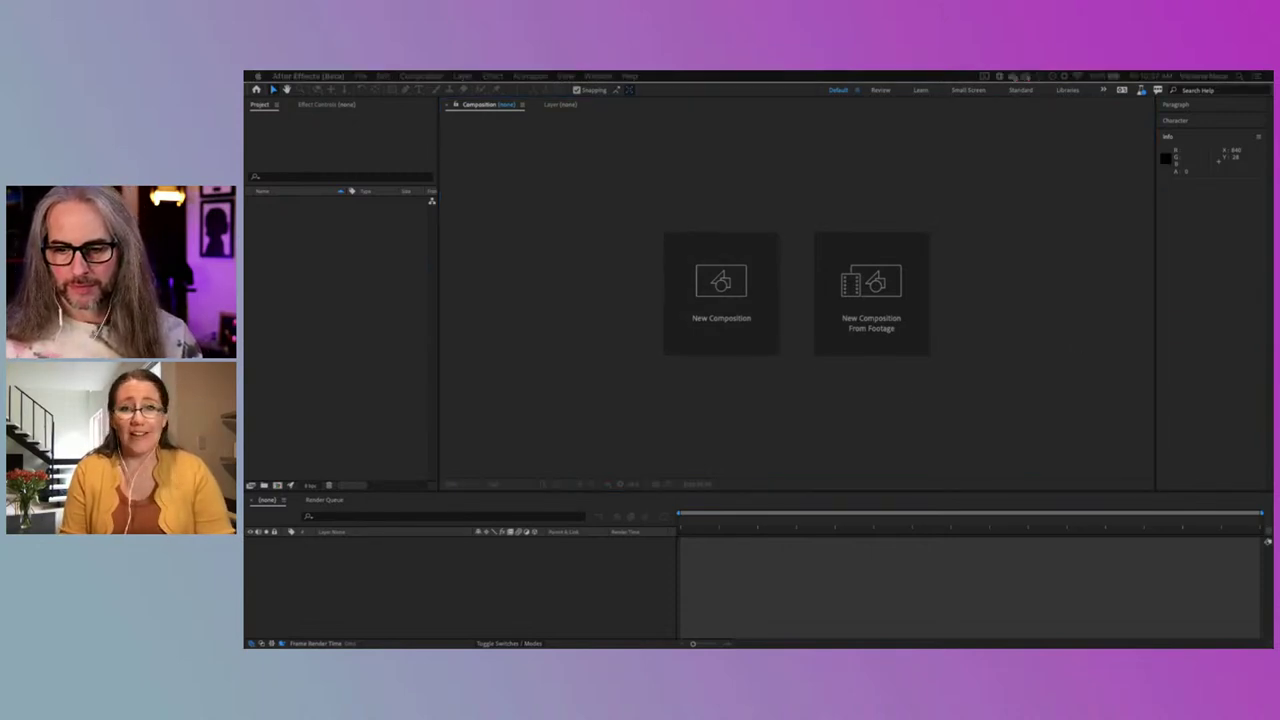
click(931, 491)
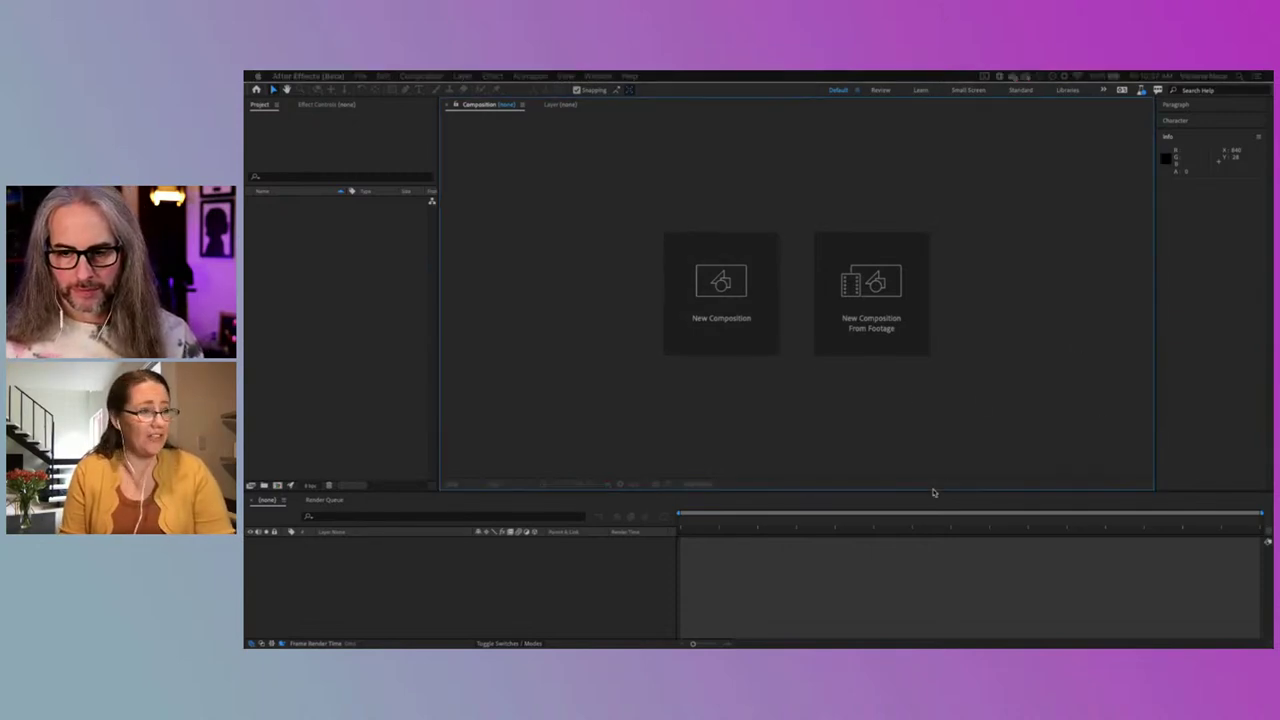
Step: Create a new composition named 'New Title' with duration 0:00:05:00
click(705, 286)
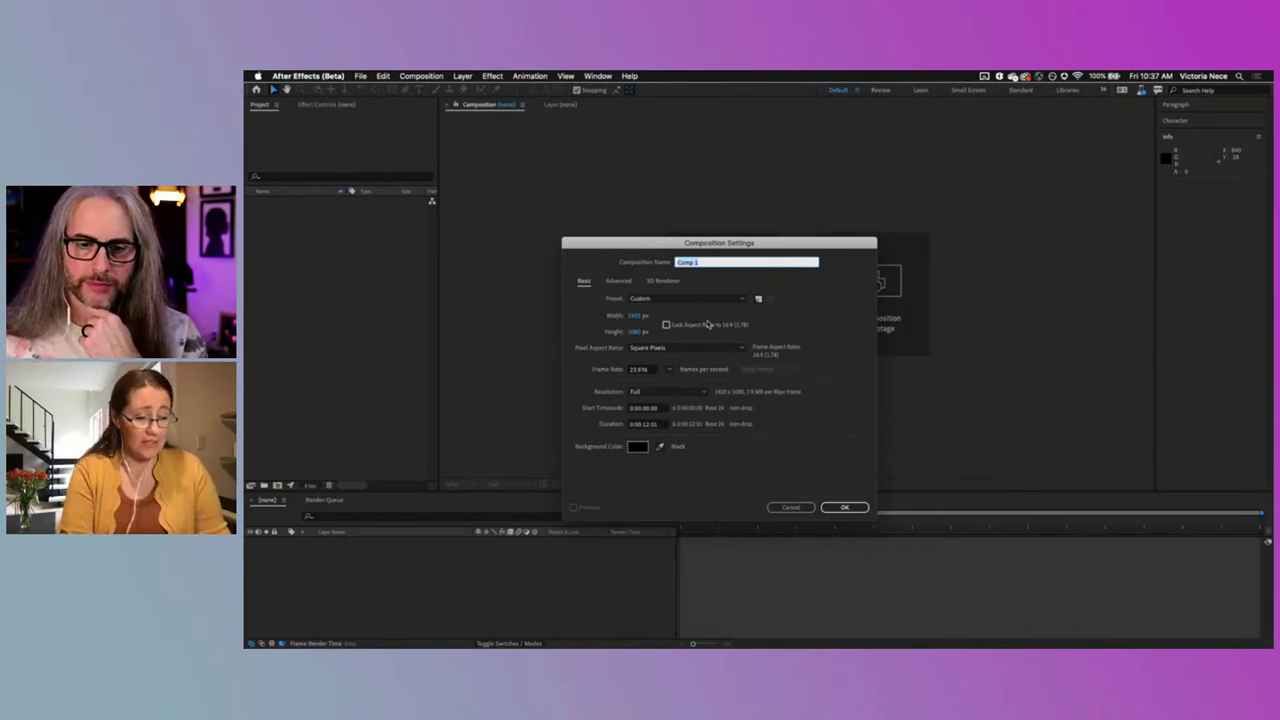
text(New Title)
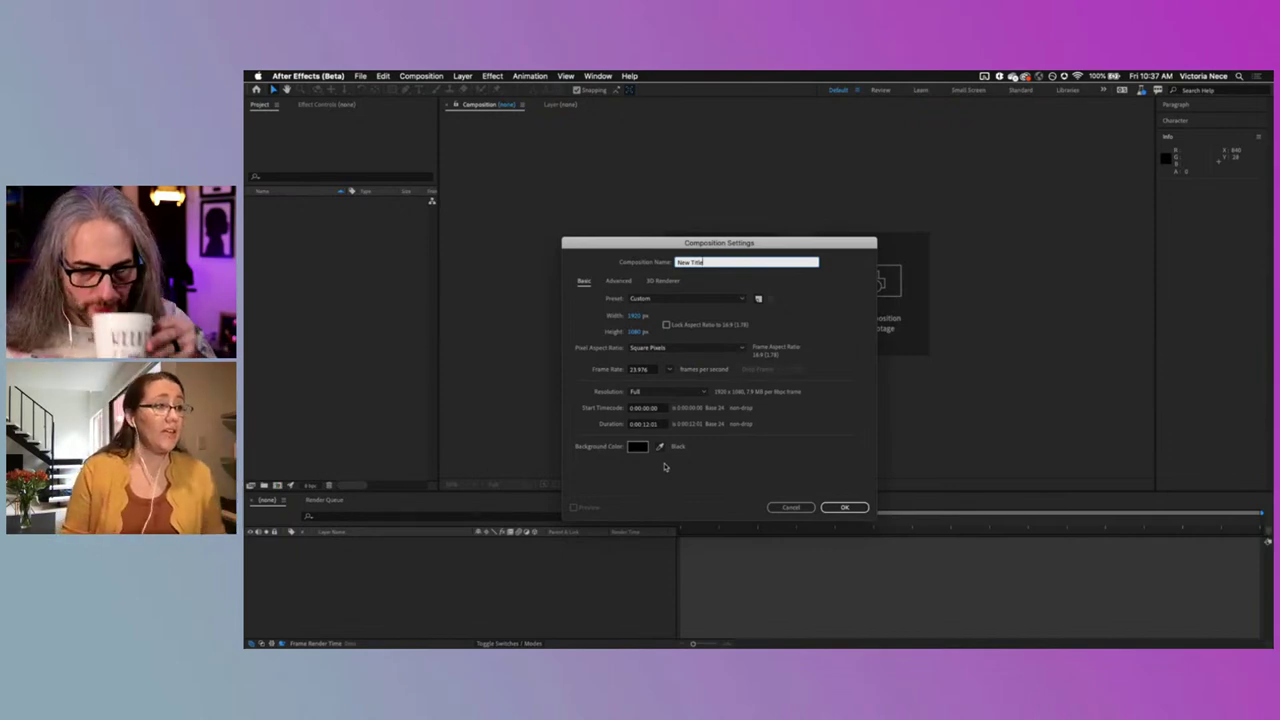
click(645, 425)
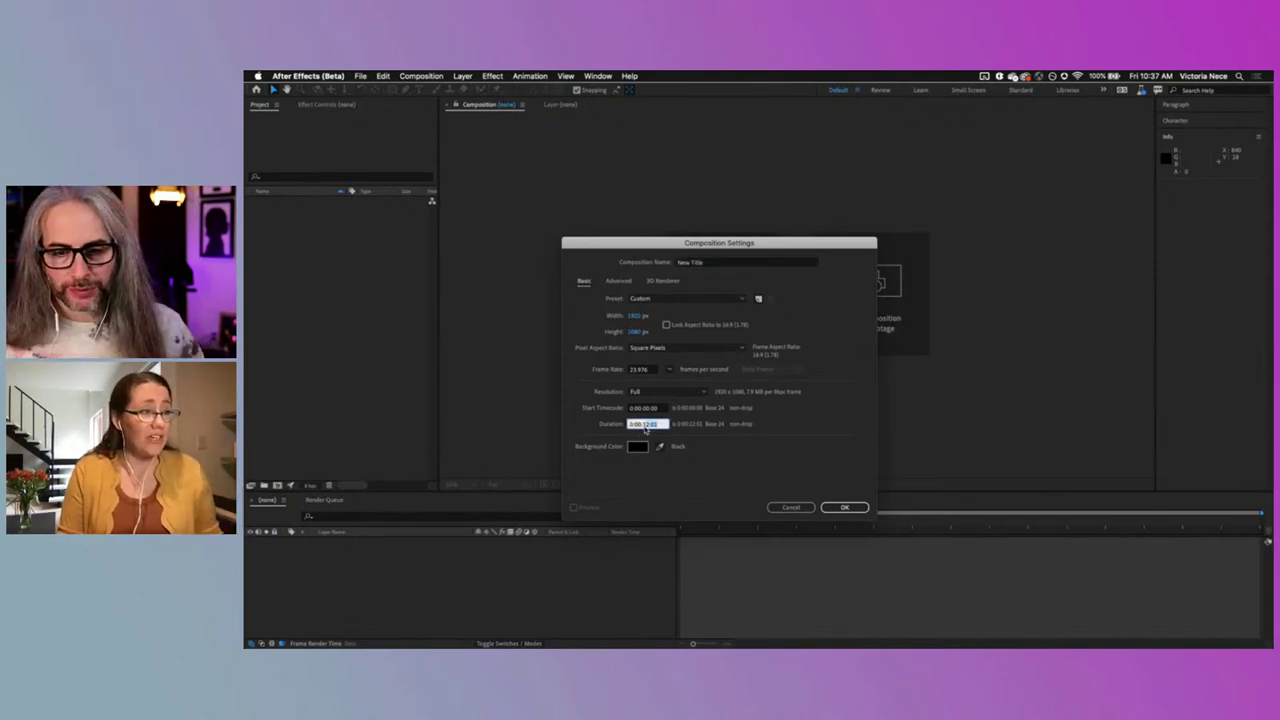
text(0:00:05)
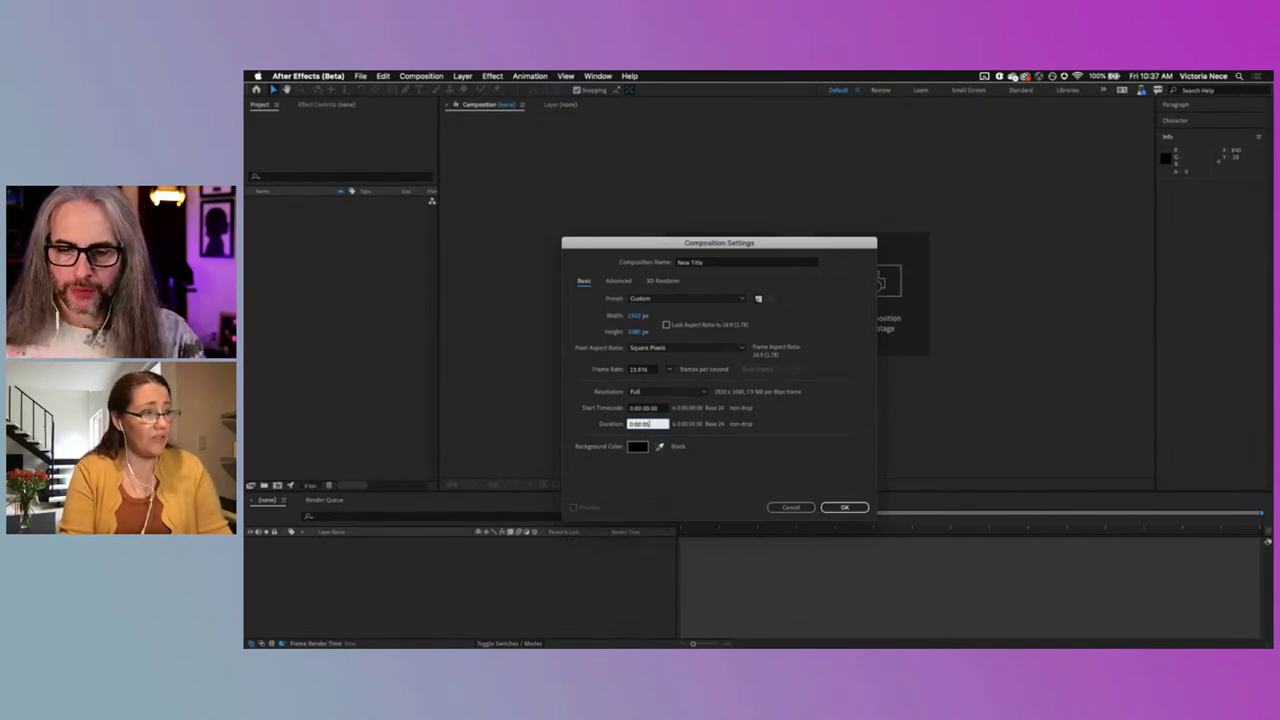
text(:00)
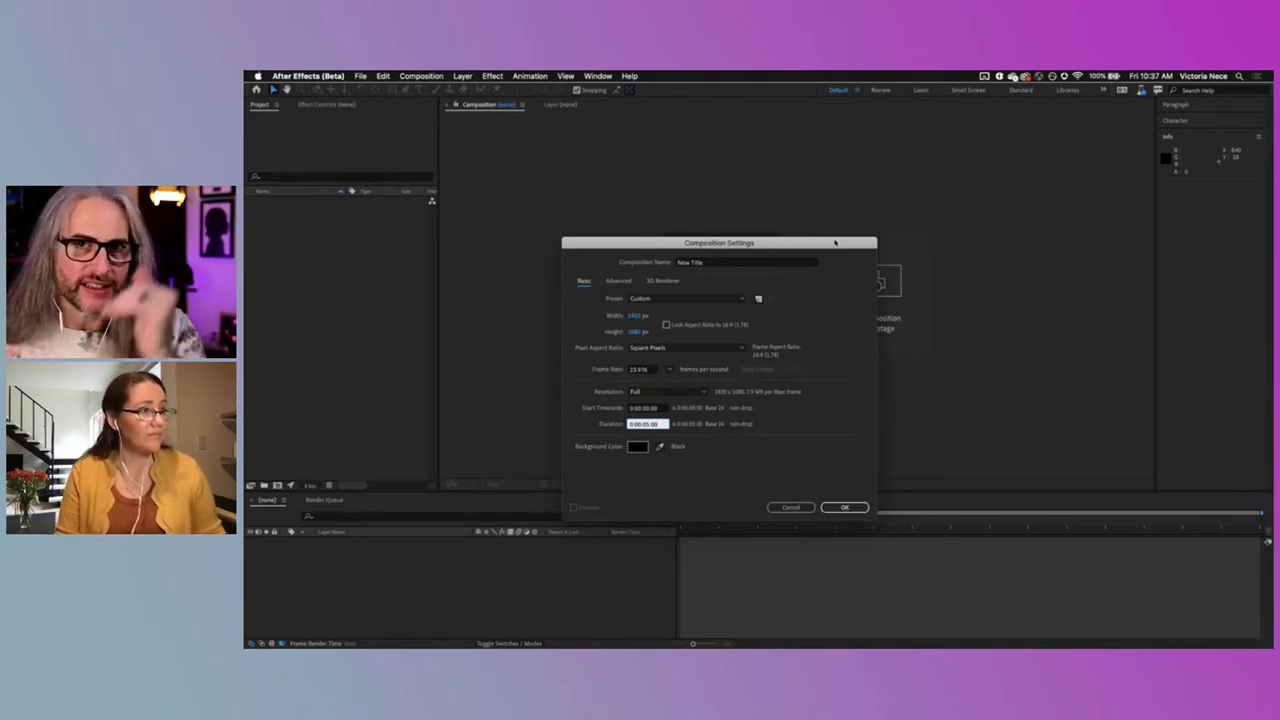
click(726, 299)
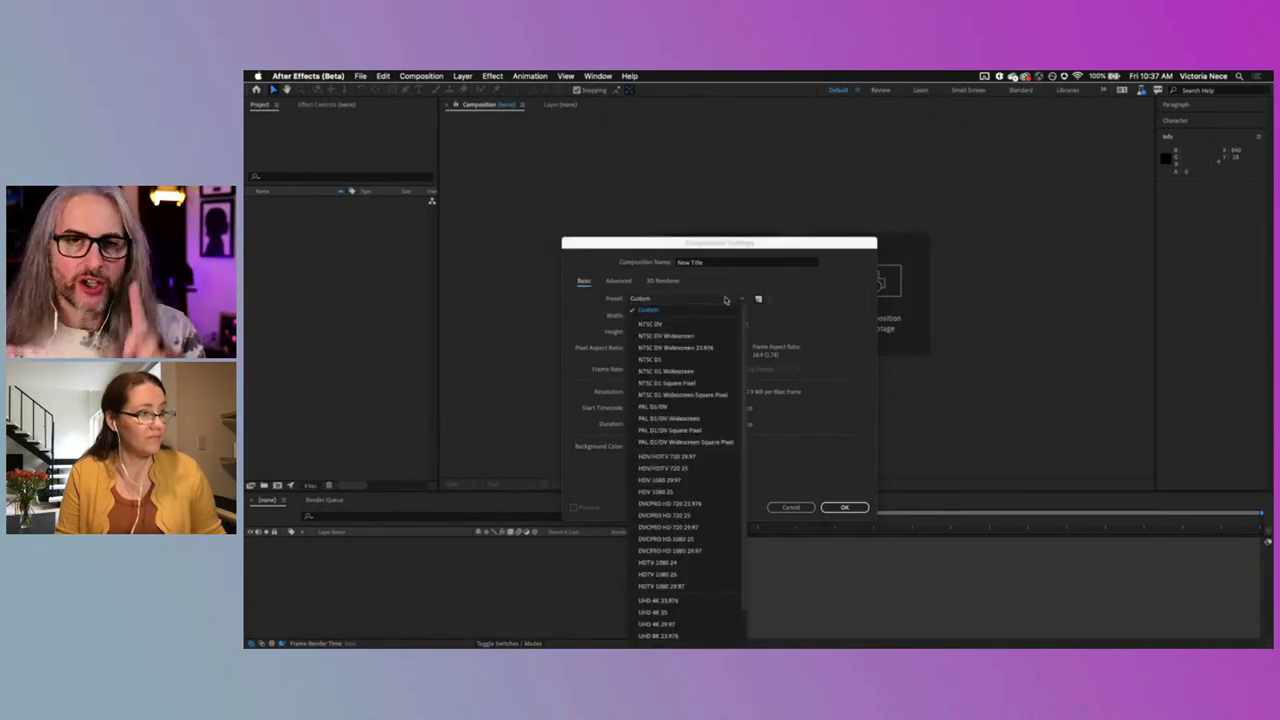
scroll(743, 368, down, 2)
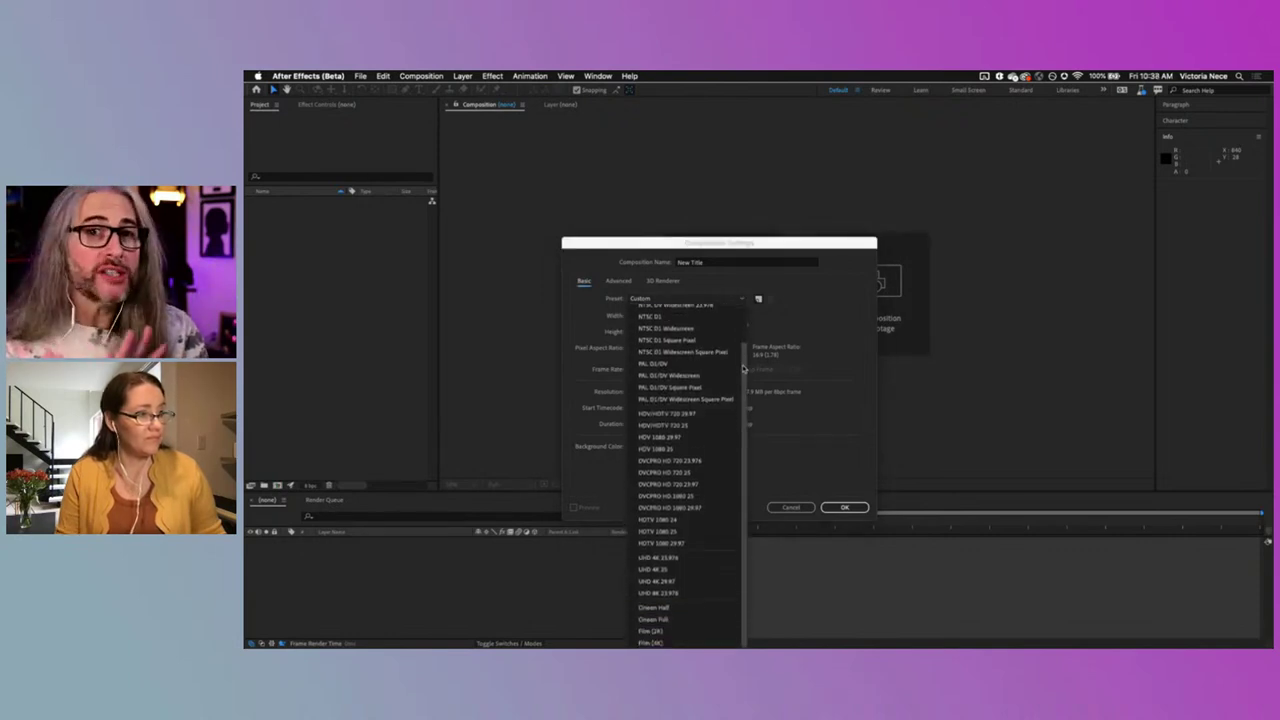
scroll(743, 368, up, 2)
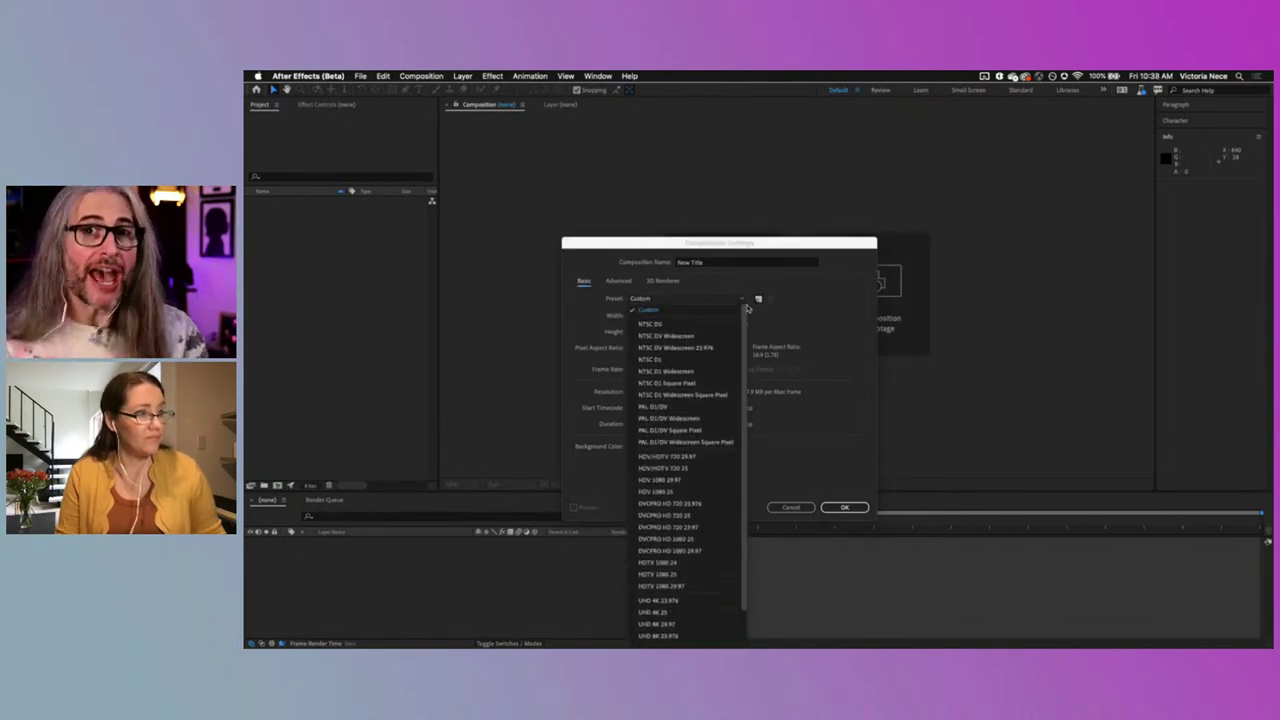
click(836, 322)
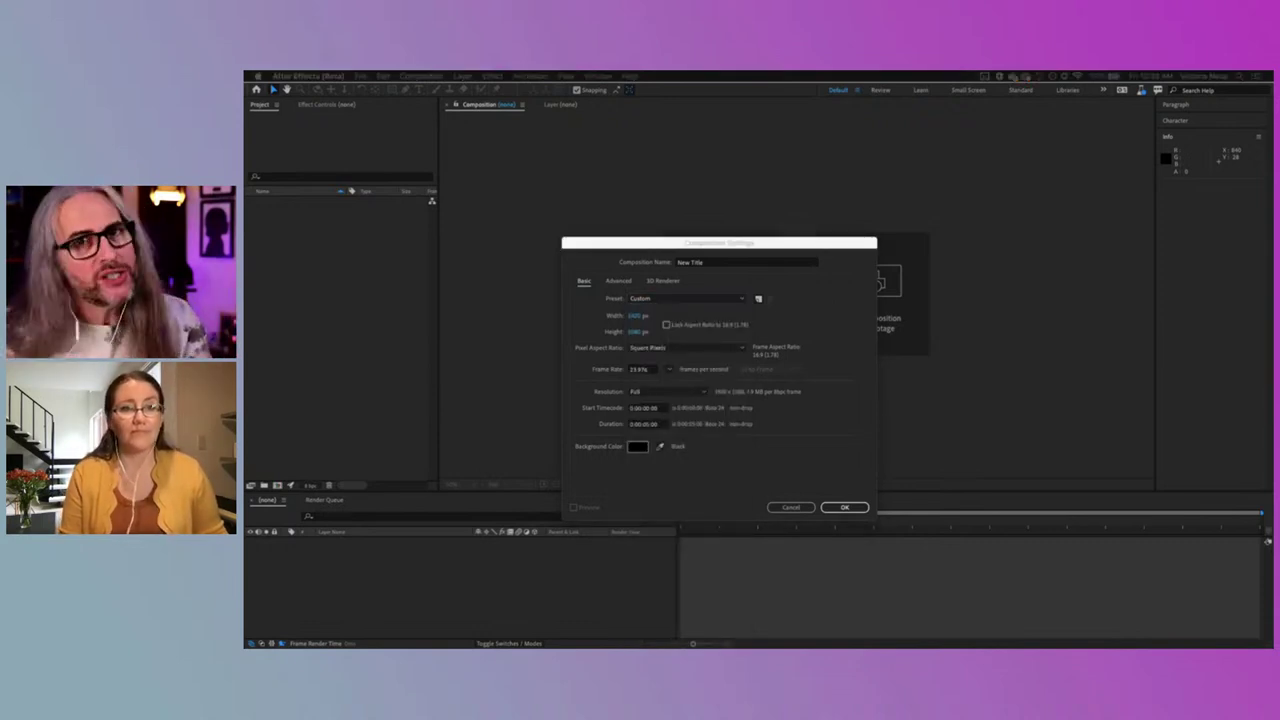
click(824, 241)
drag(823, 243, 885, 181)
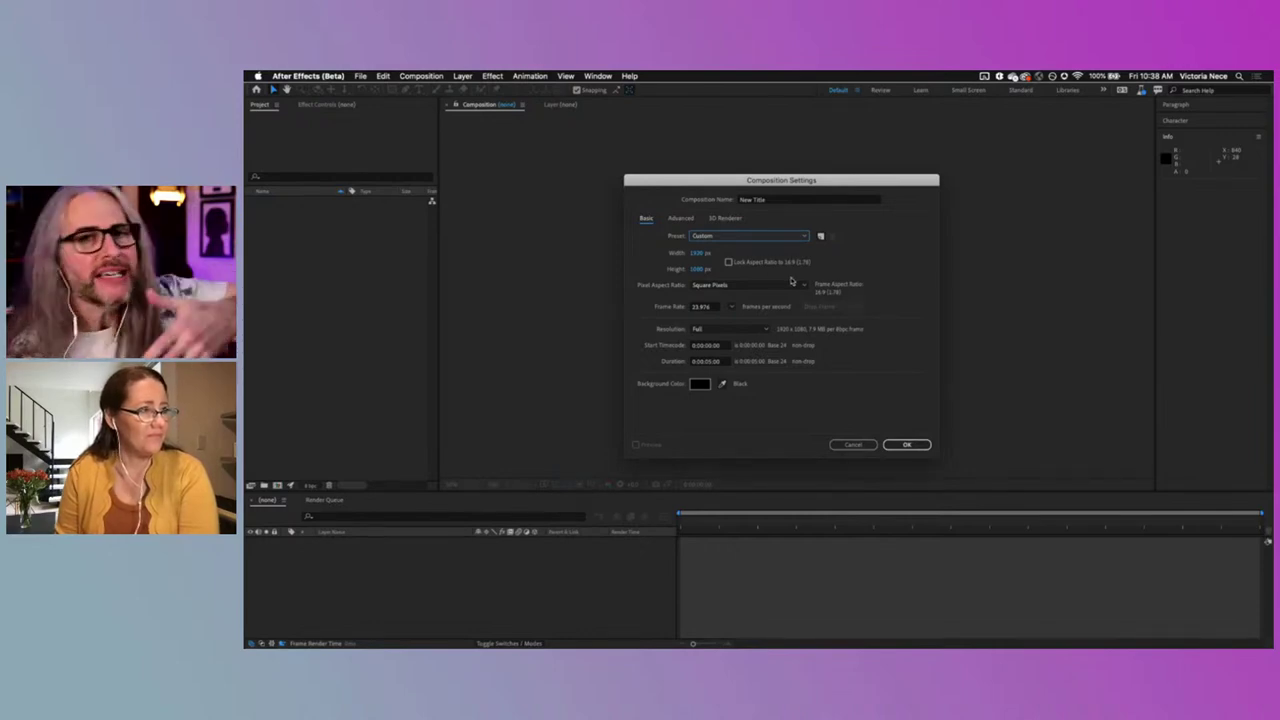
click(794, 235)
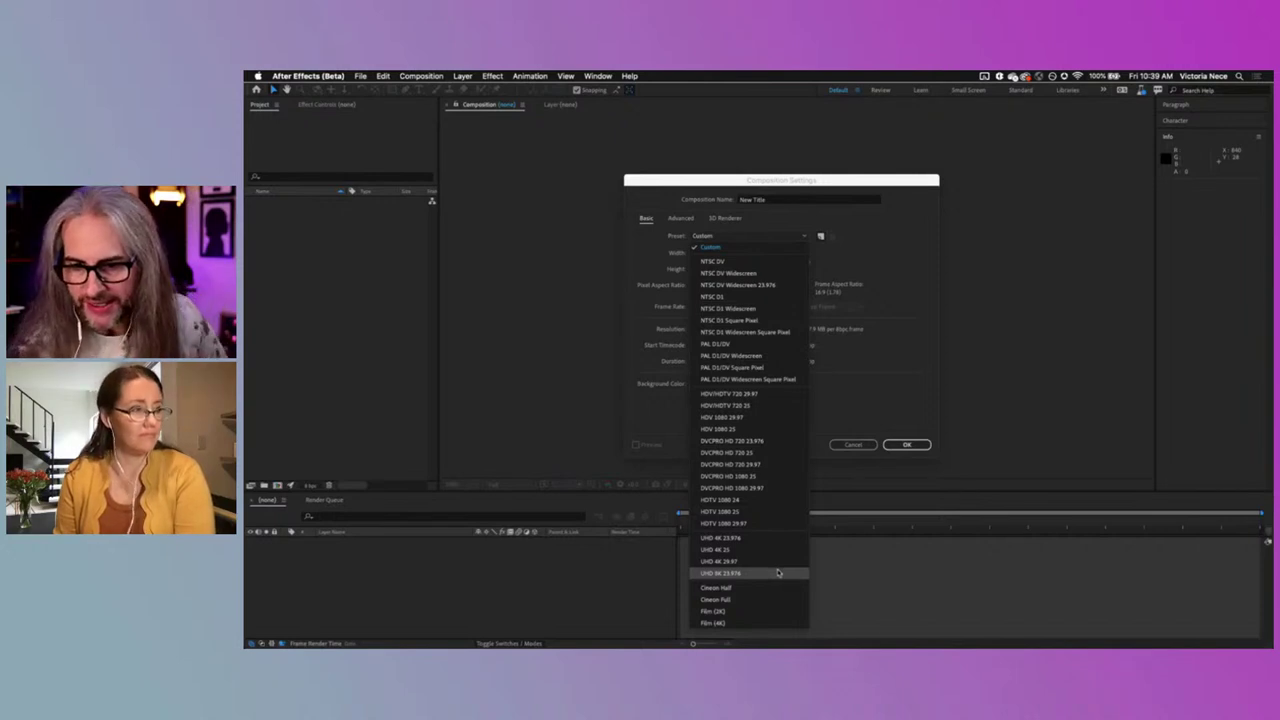
click(868, 243)
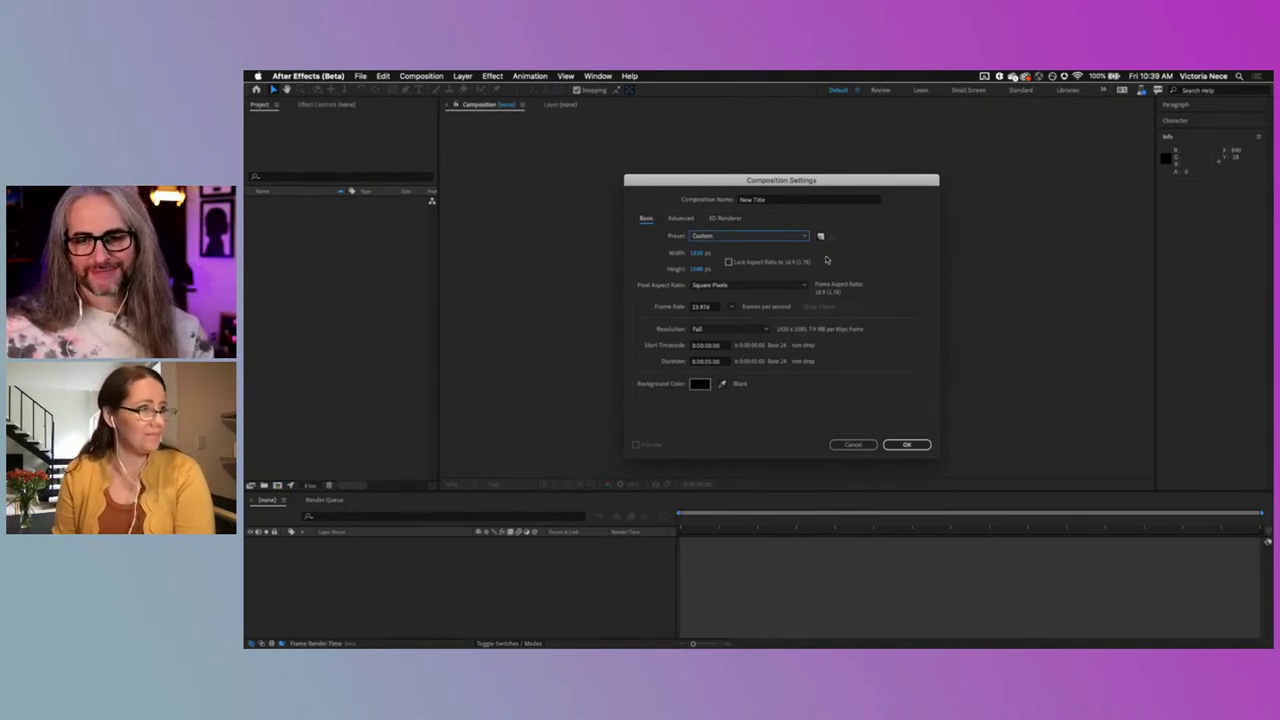
click(910, 447)
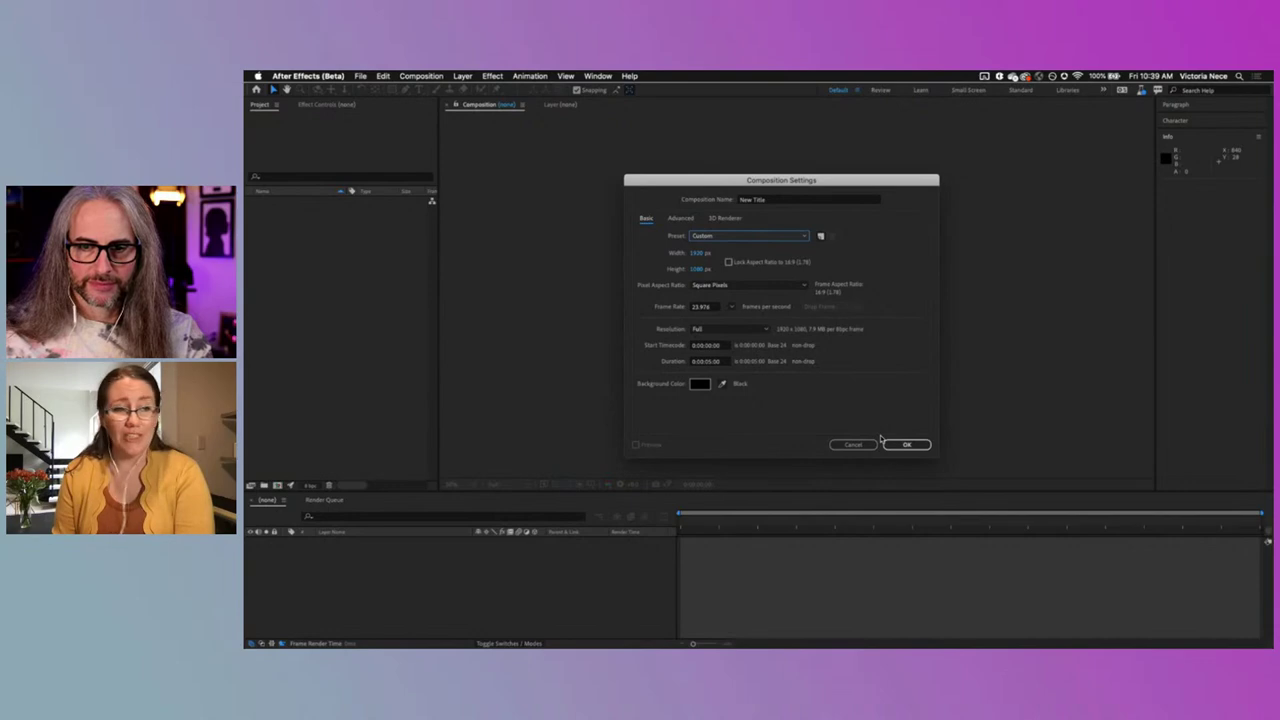
Step: Confirm Composition Settings to create and open the New Title comp
click(912, 447)
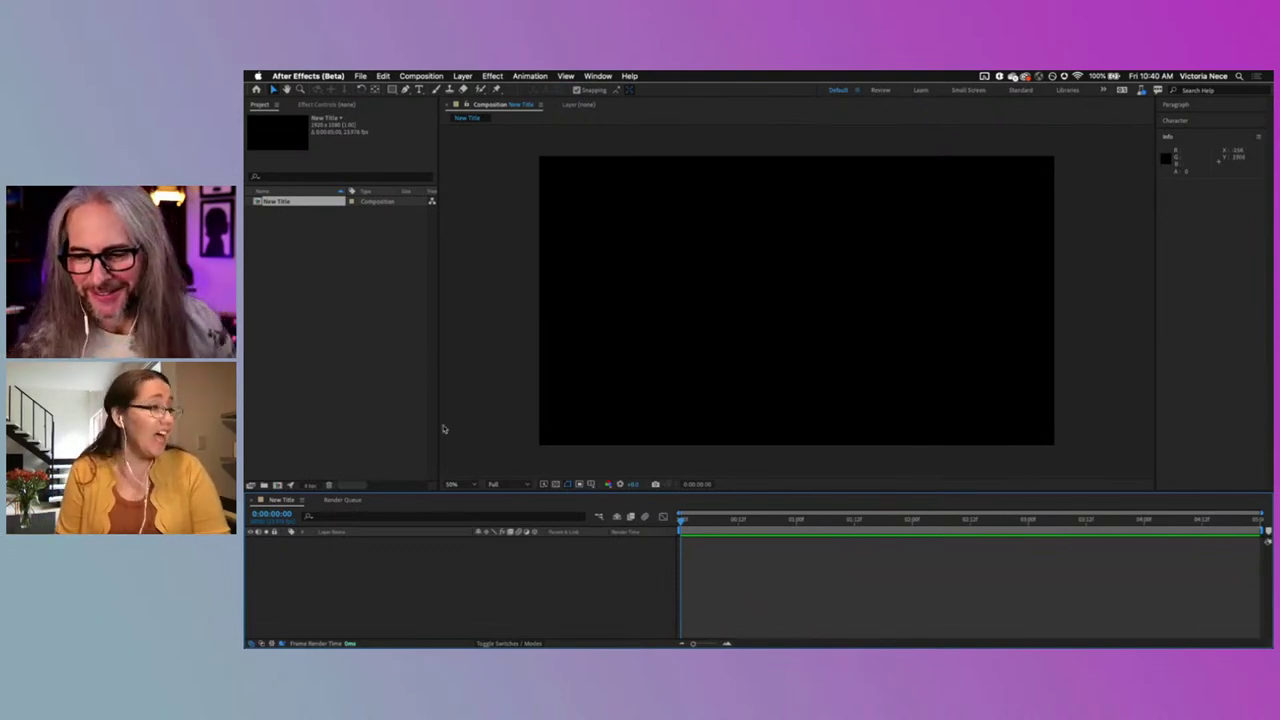
Step: Add a 'Cool Title' text layer and drag it toward the frame centre
click(419, 90)
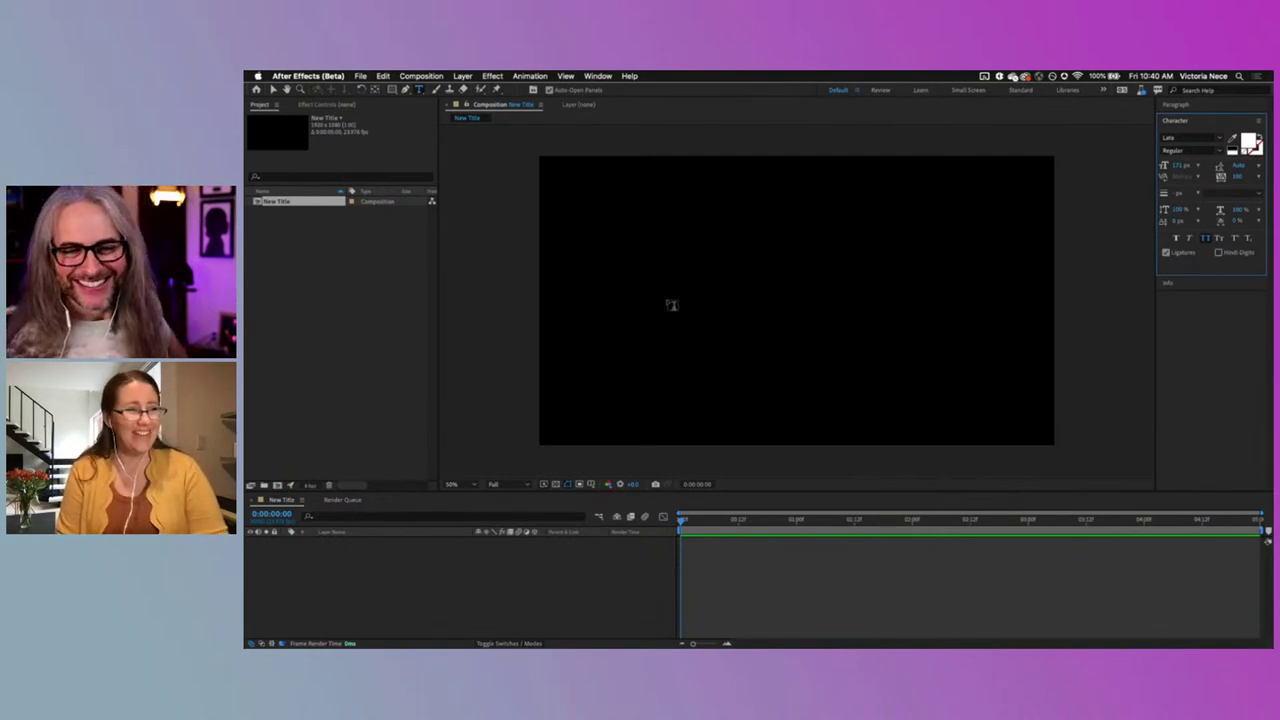
click(651, 283)
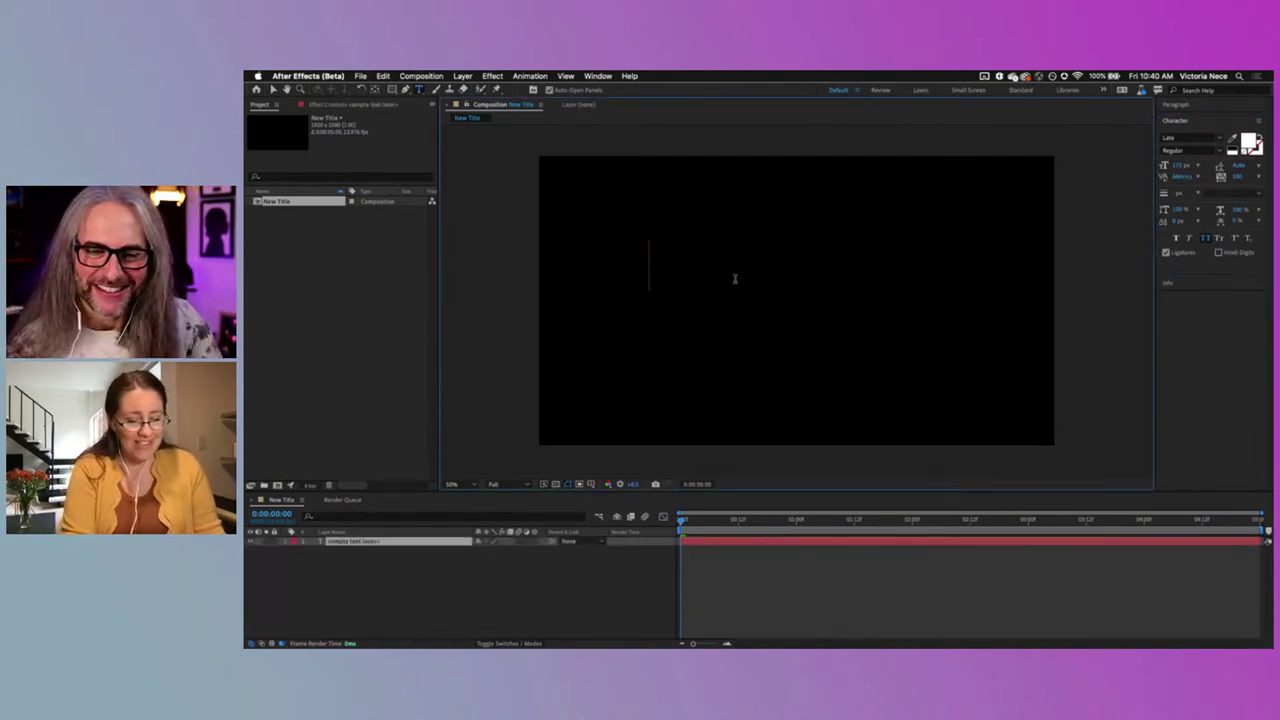
text(Cool Title)
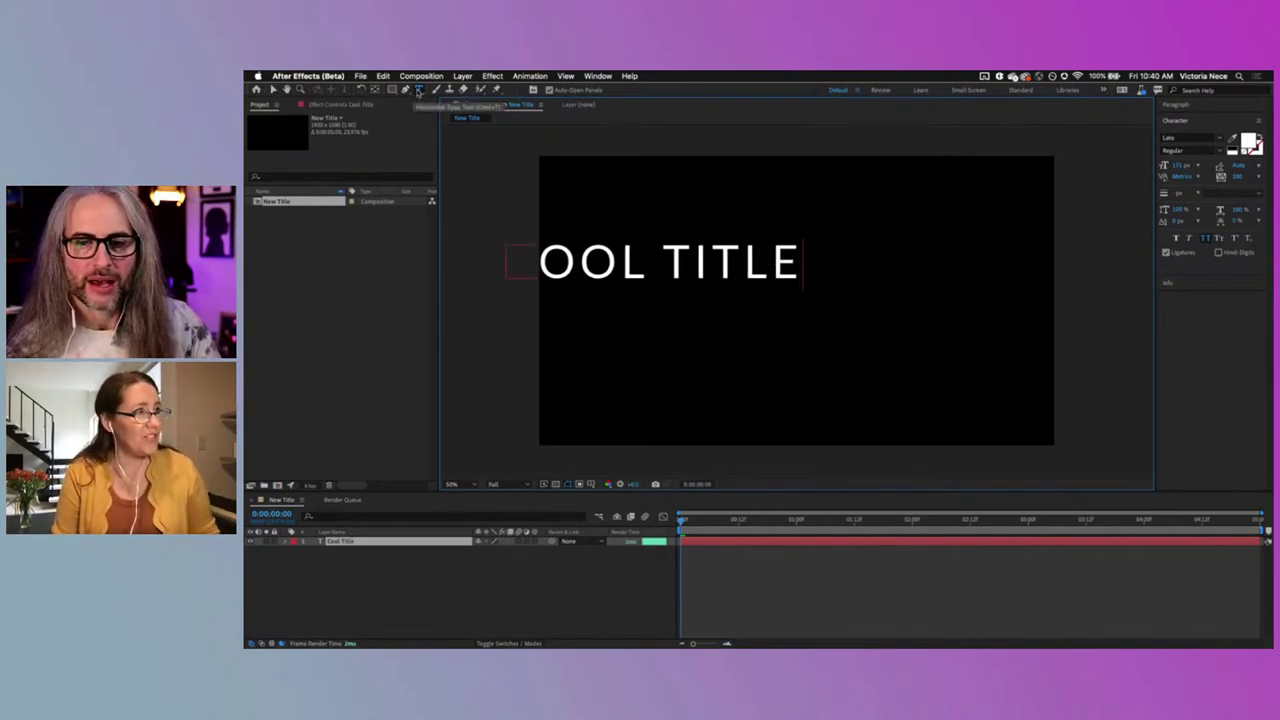
click(273, 89)
drag(597, 285, 733, 284)
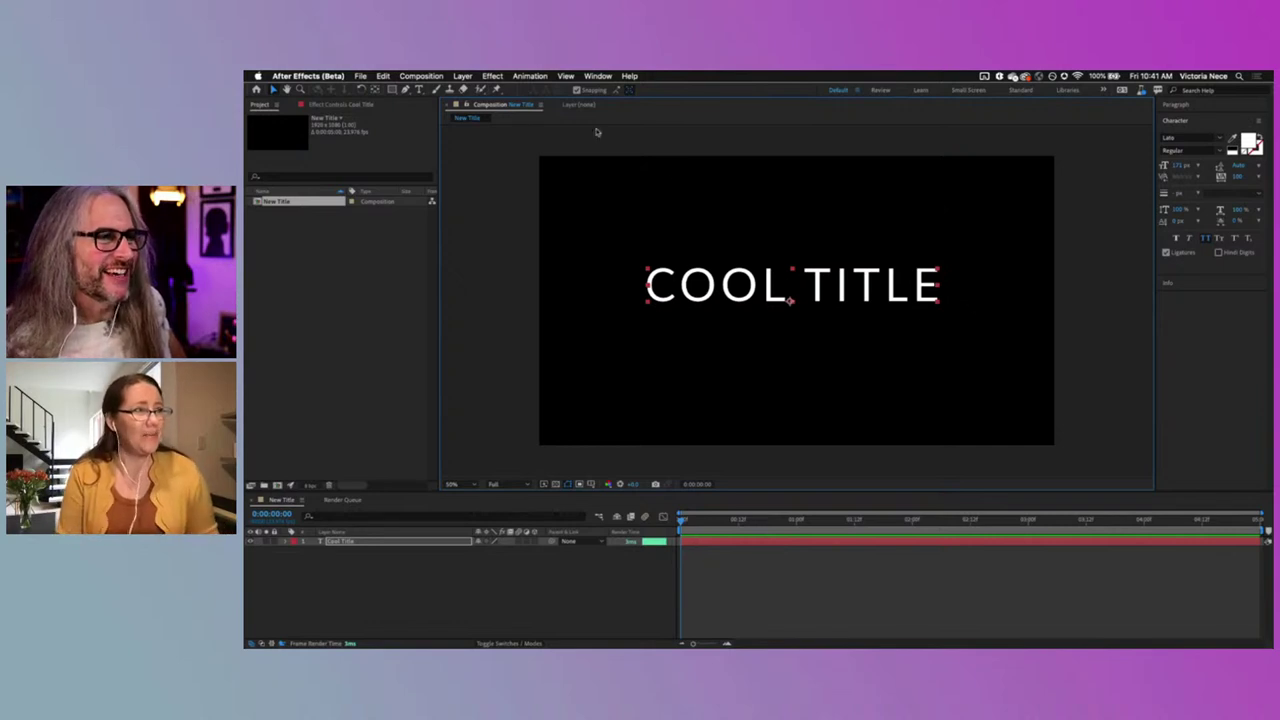
Step: Show the Properties panel, then draw a wide blue rectangle across the comp's middle
click(599, 76)
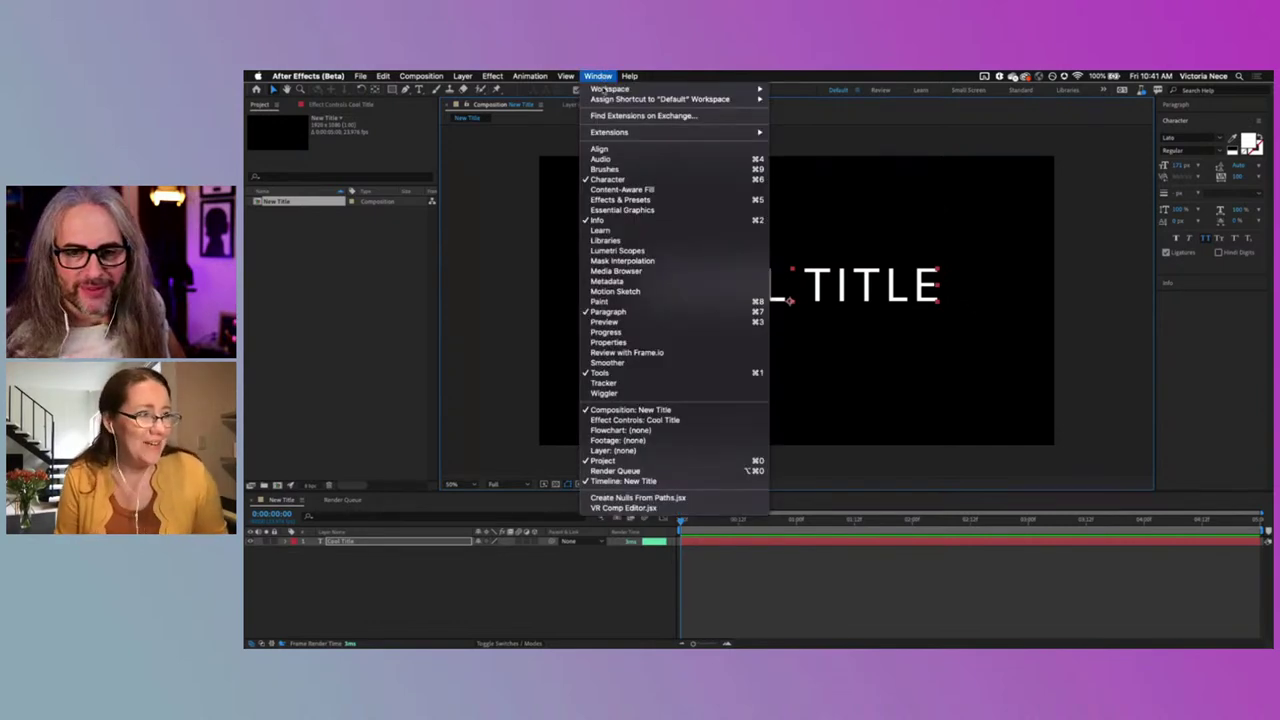
click(645, 340)
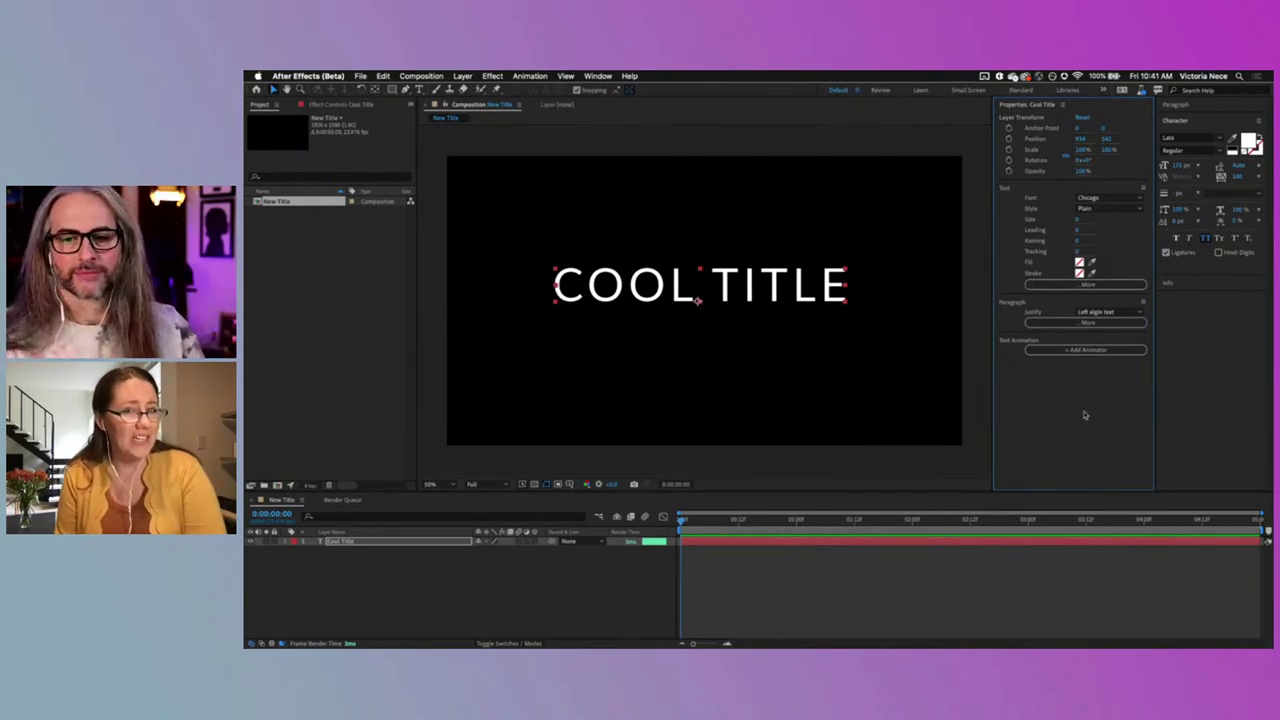
click(607, 606)
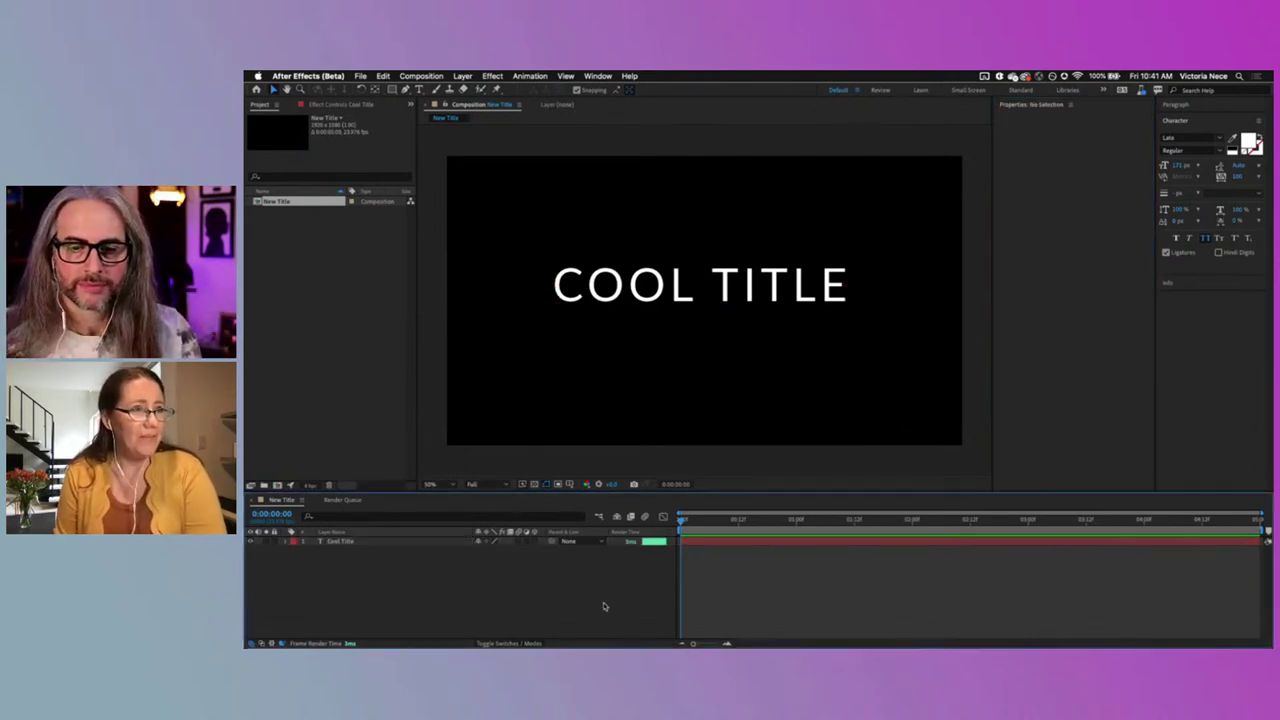
click(392, 89)
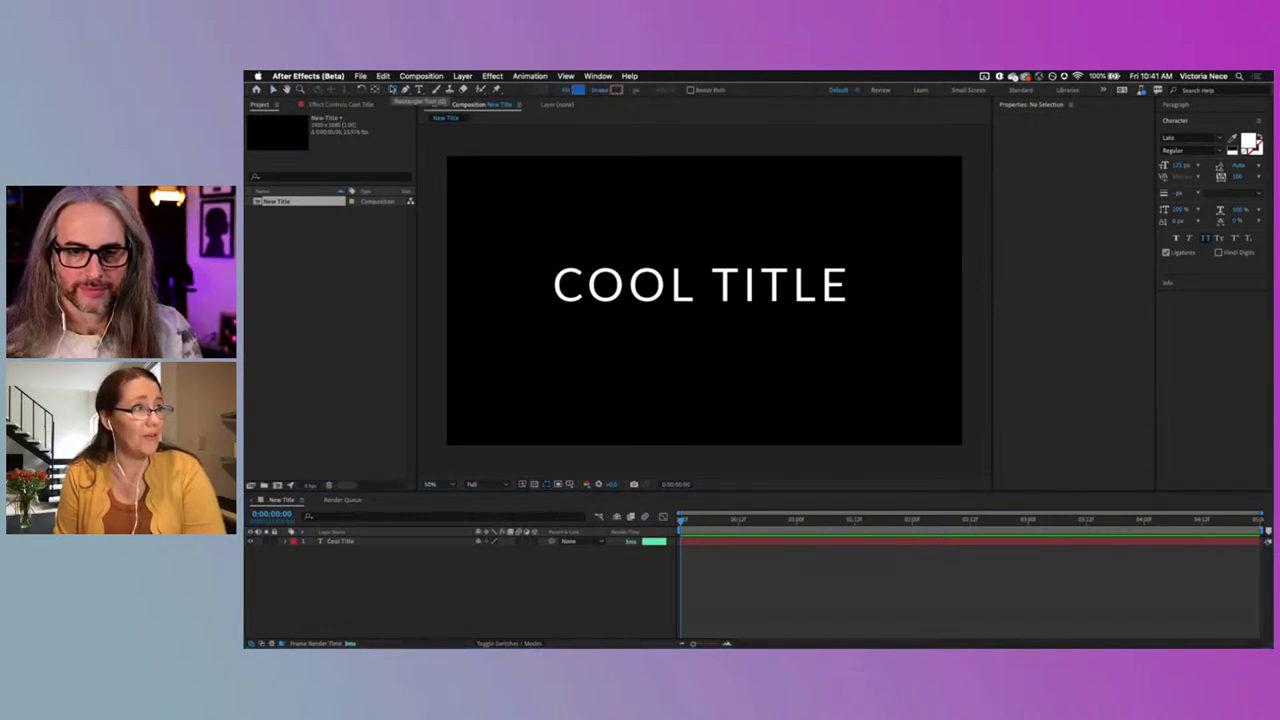
drag(446, 251, 962, 325)
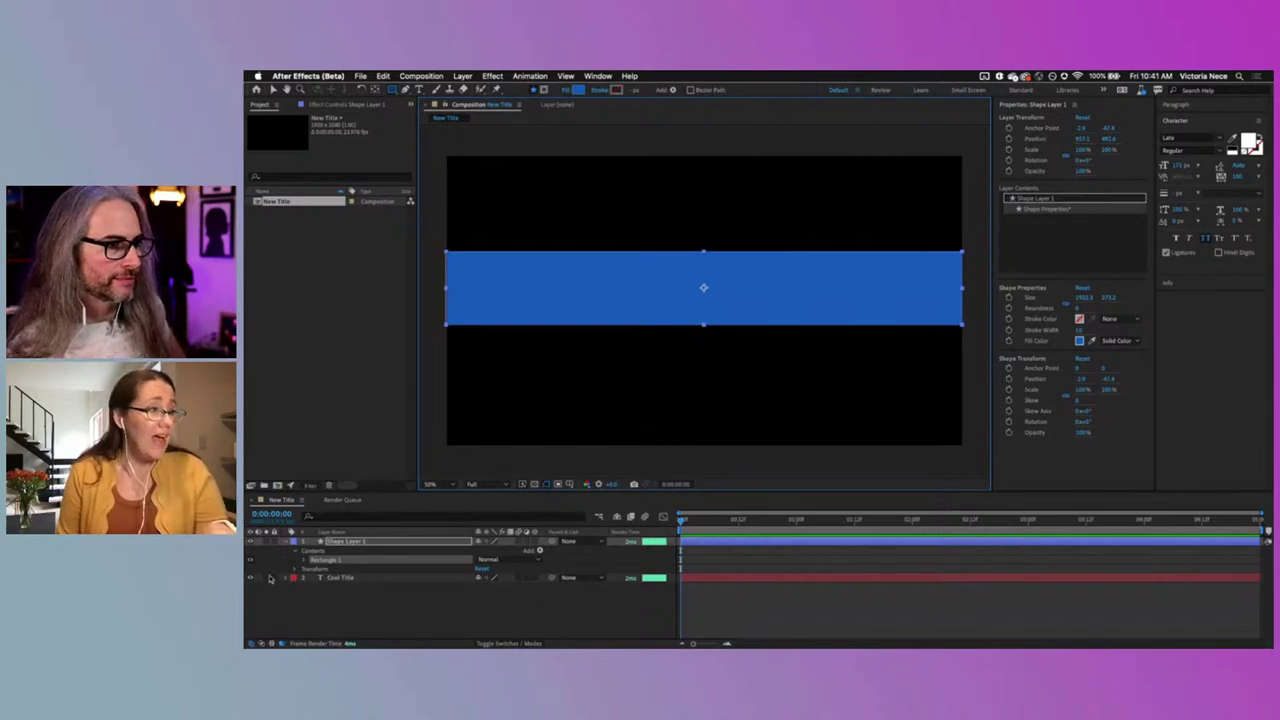
click(307, 560)
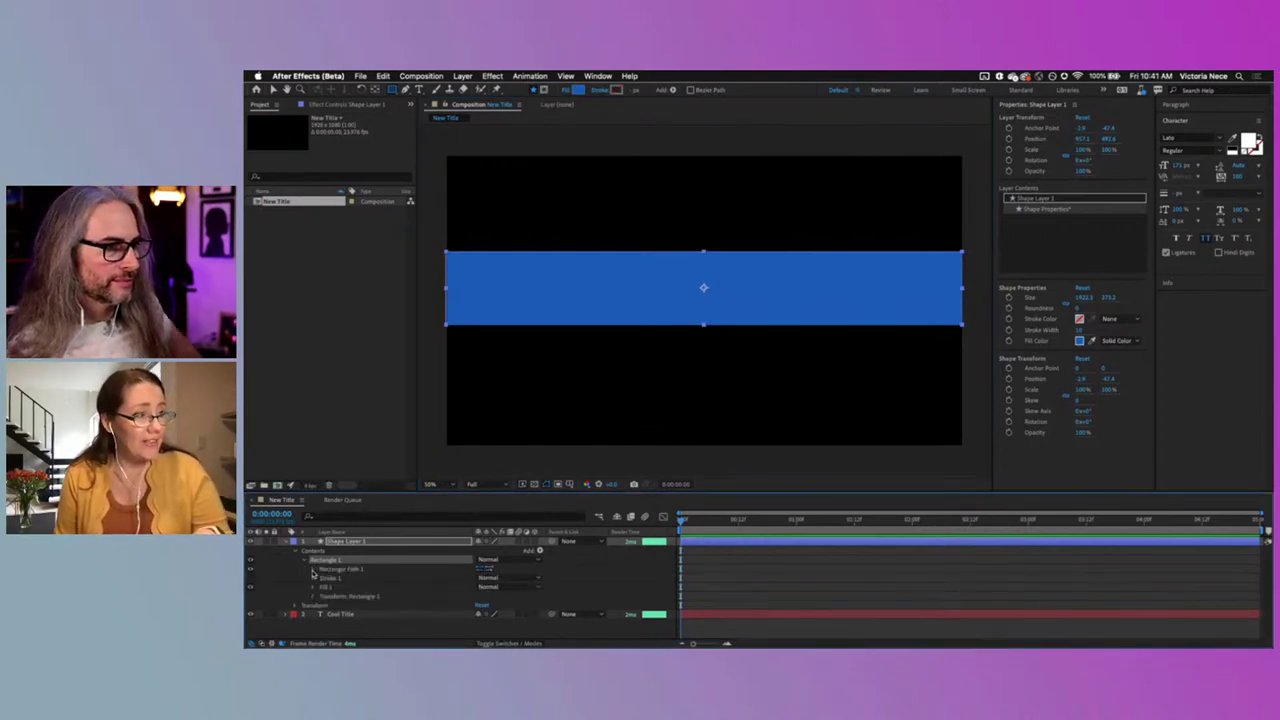
click(313, 569)
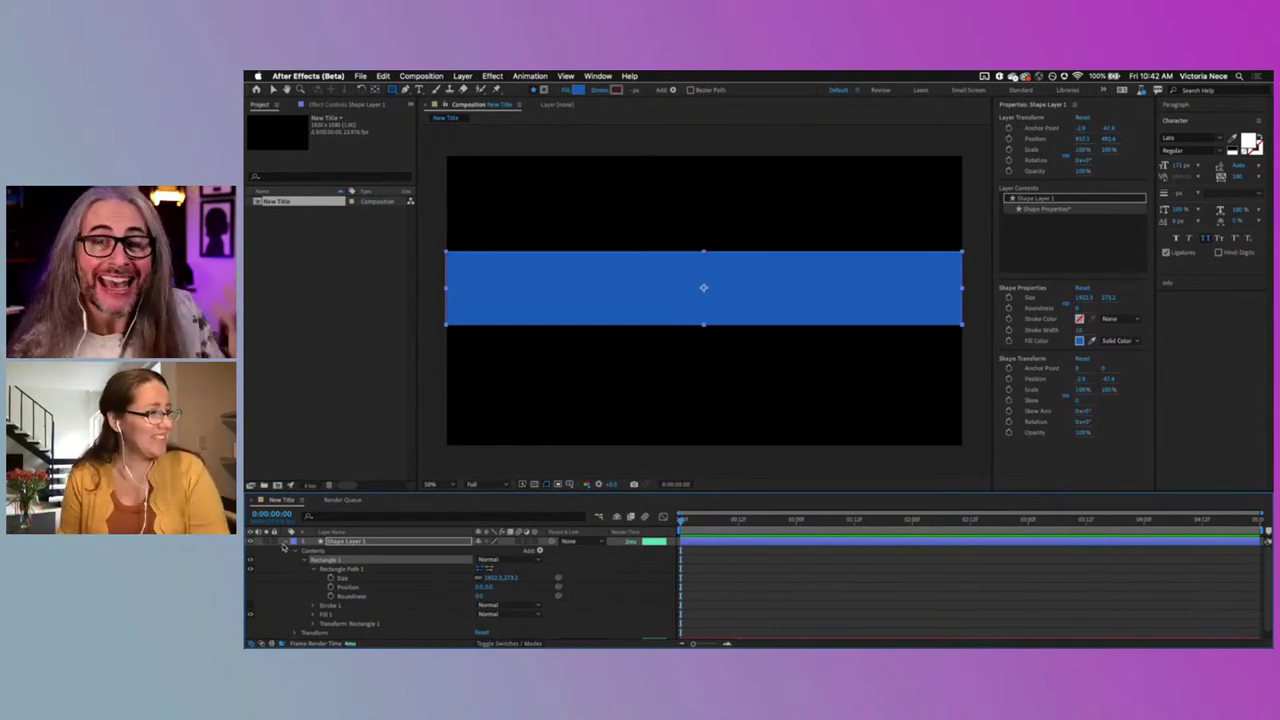
click(282, 583)
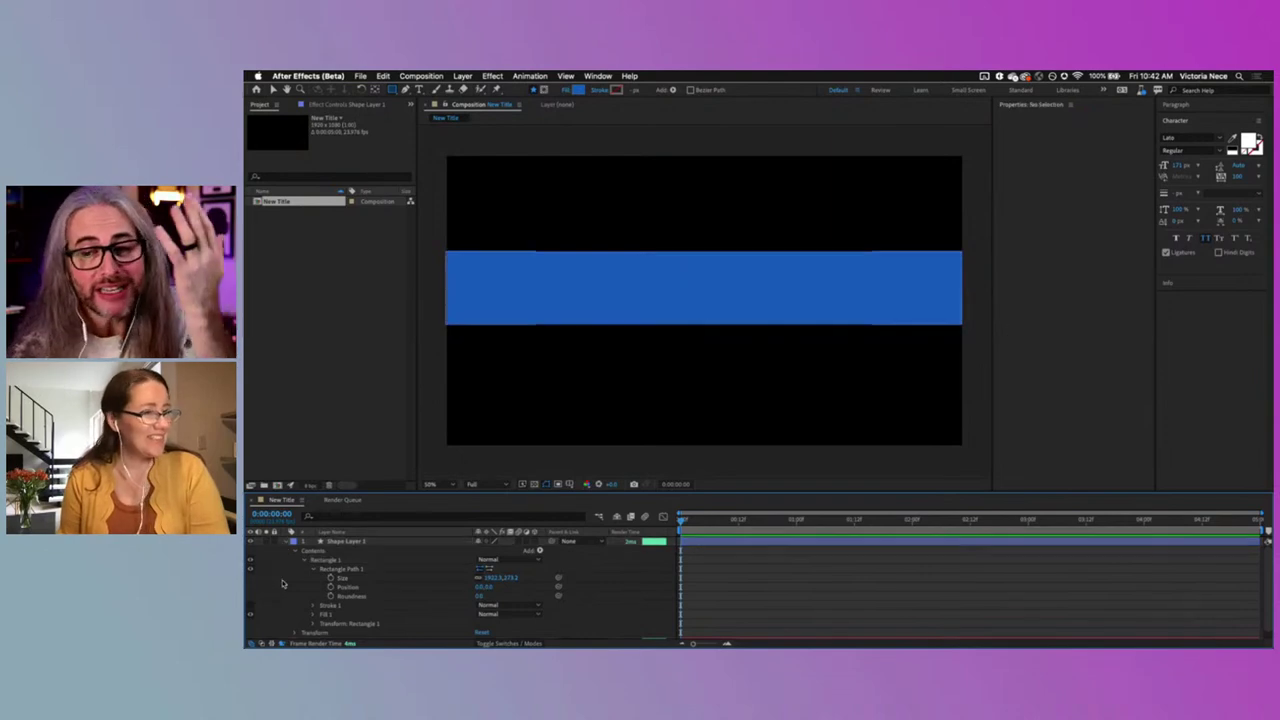
click(364, 542)
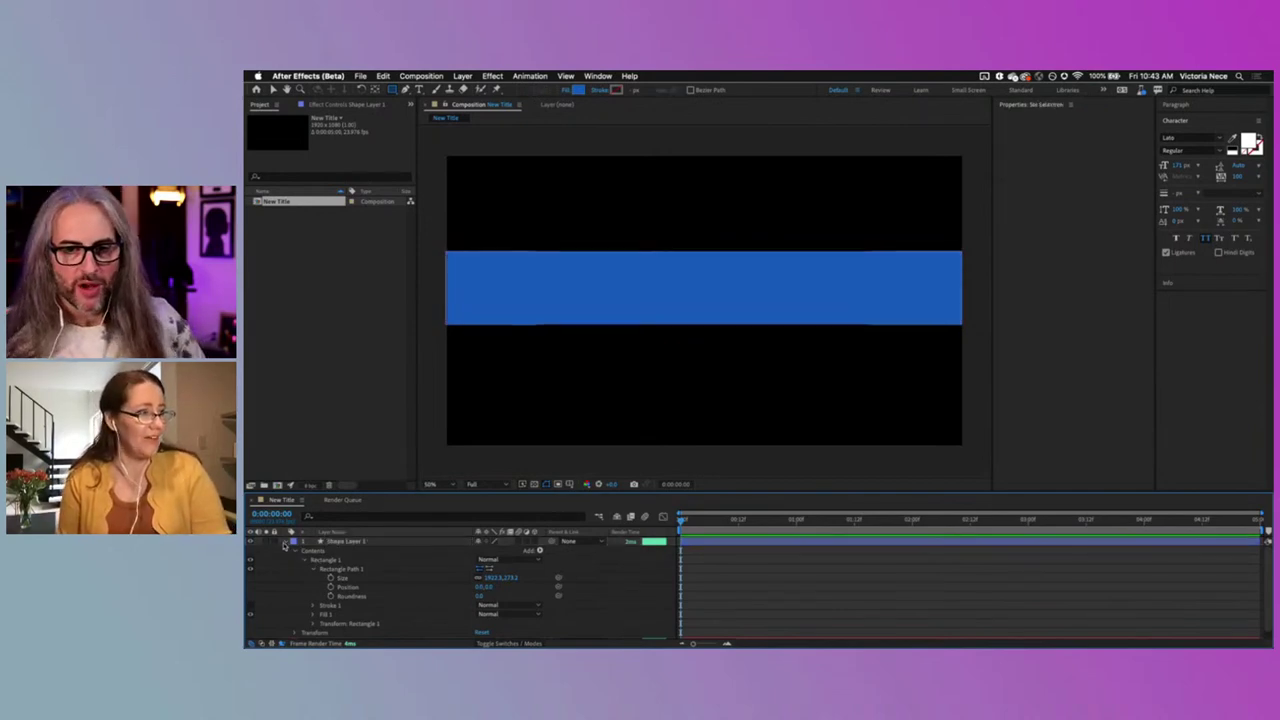
Step: Collapse and deselect the shape layer, then close the Properties panel from its menu
click(285, 541)
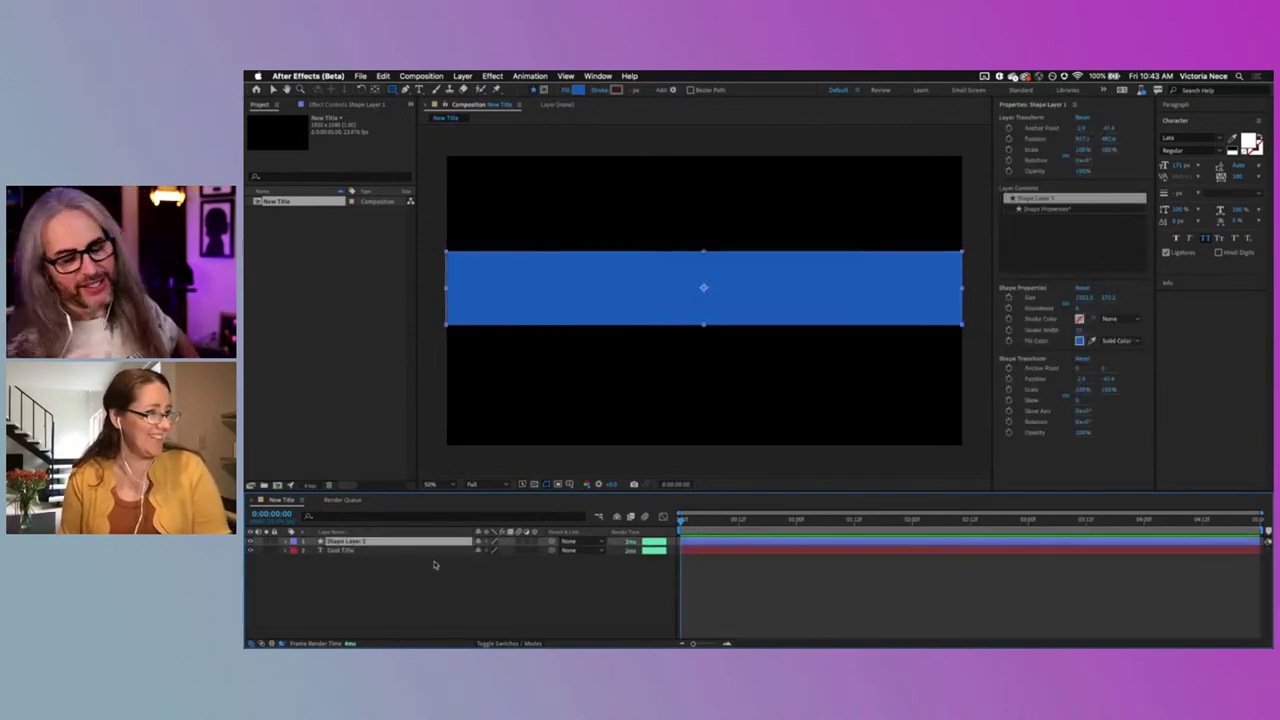
click(386, 583)
click(1072, 105)
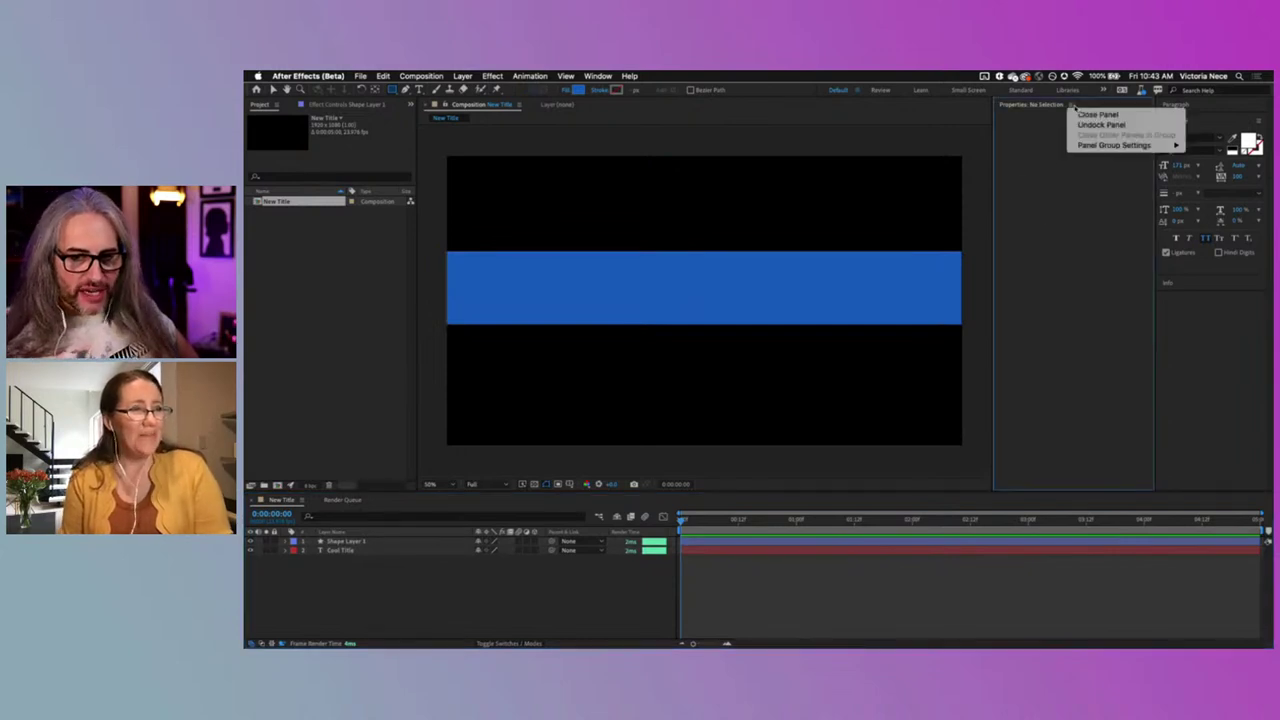
click(1060, 105)
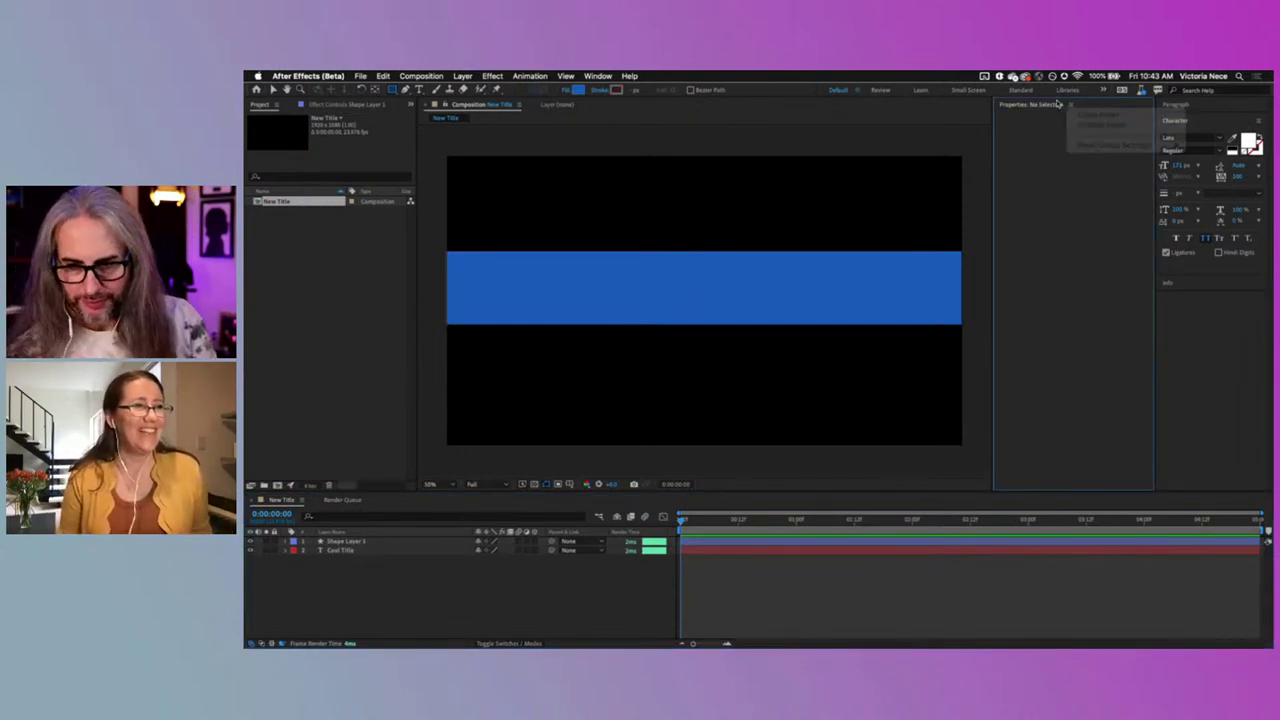
click(1070, 105)
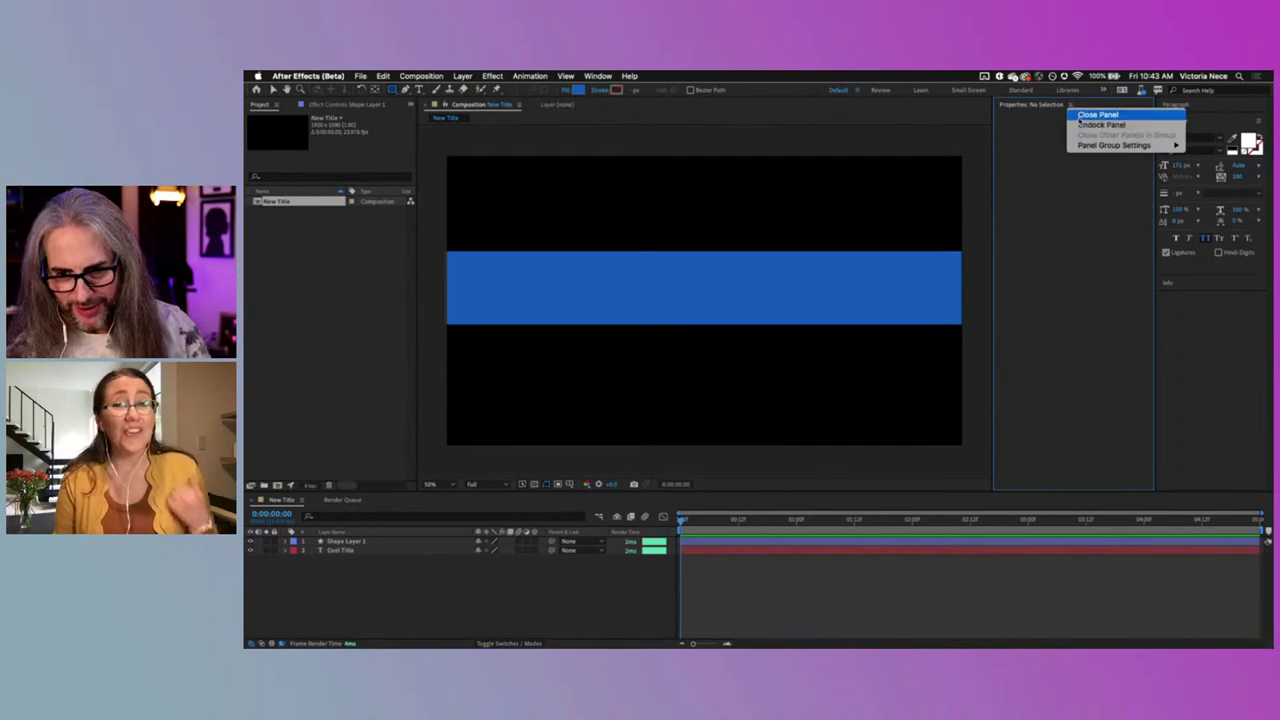
click(1097, 115)
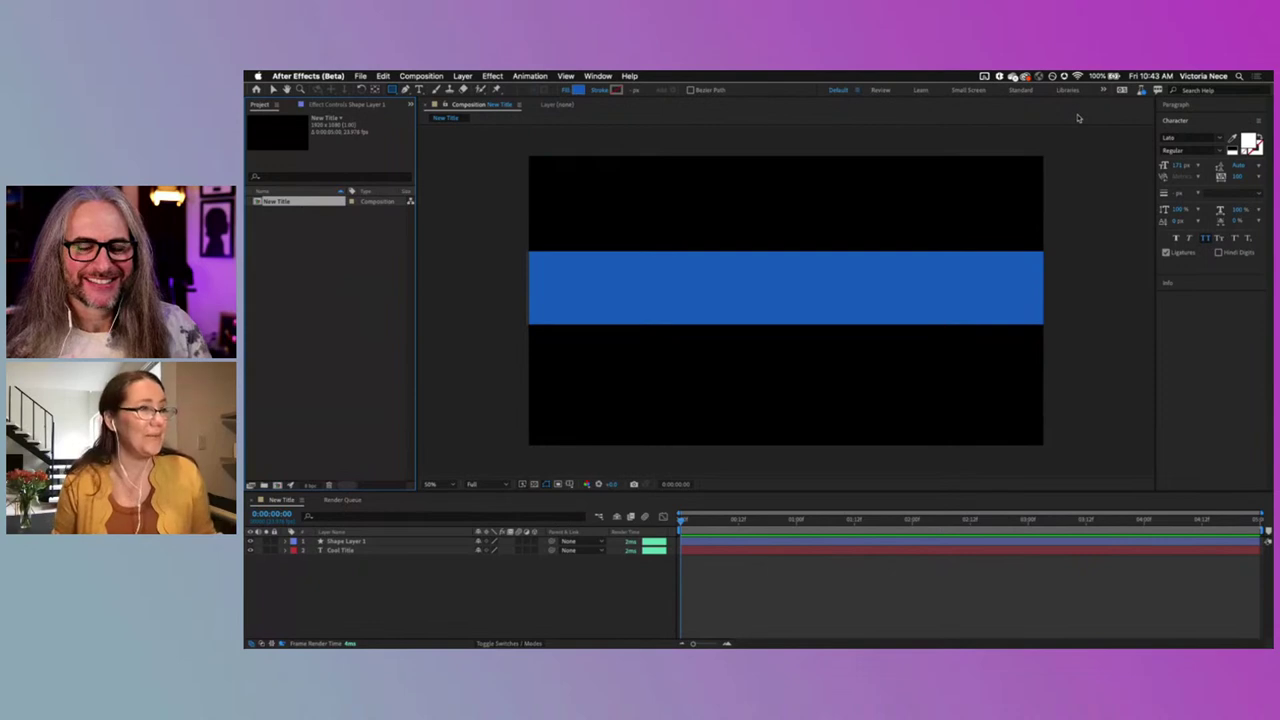
Step: Rename Shape Layer 1 to 'Blue Rectangle' in the timeline
click(405, 542)
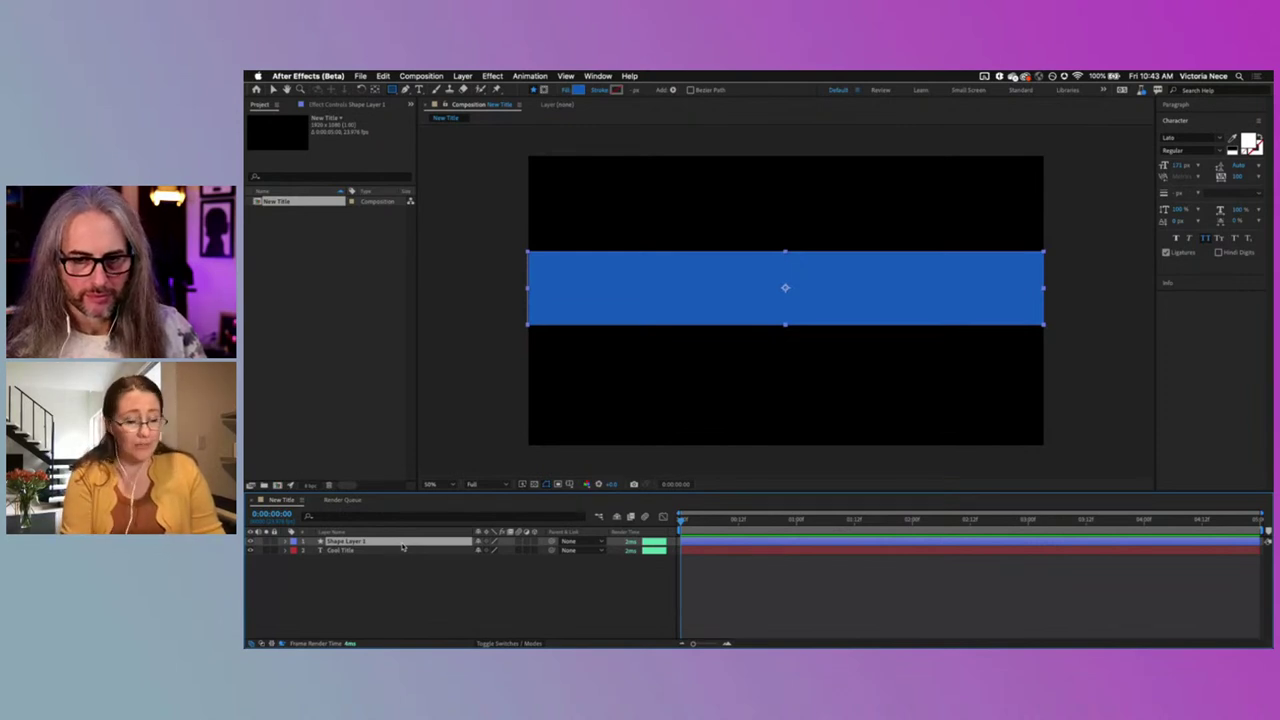
key(Return)
text(B)
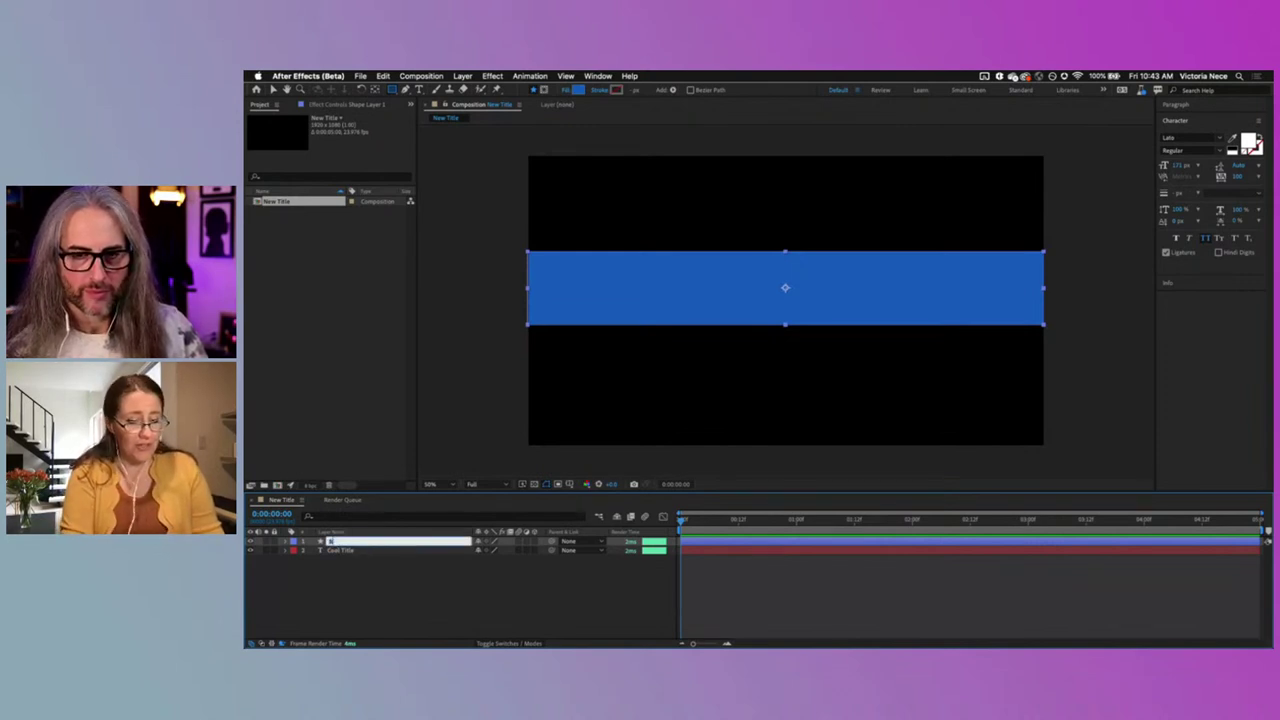
text(lue Rectangle)
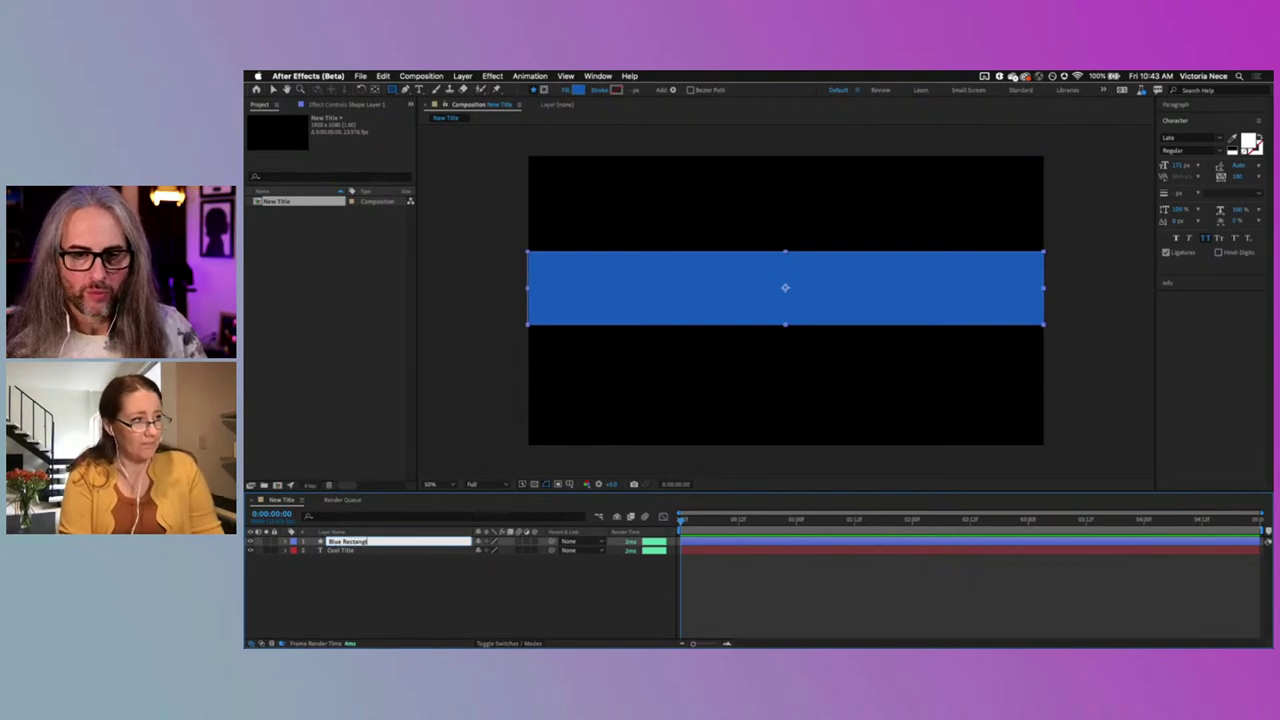
key(Return)
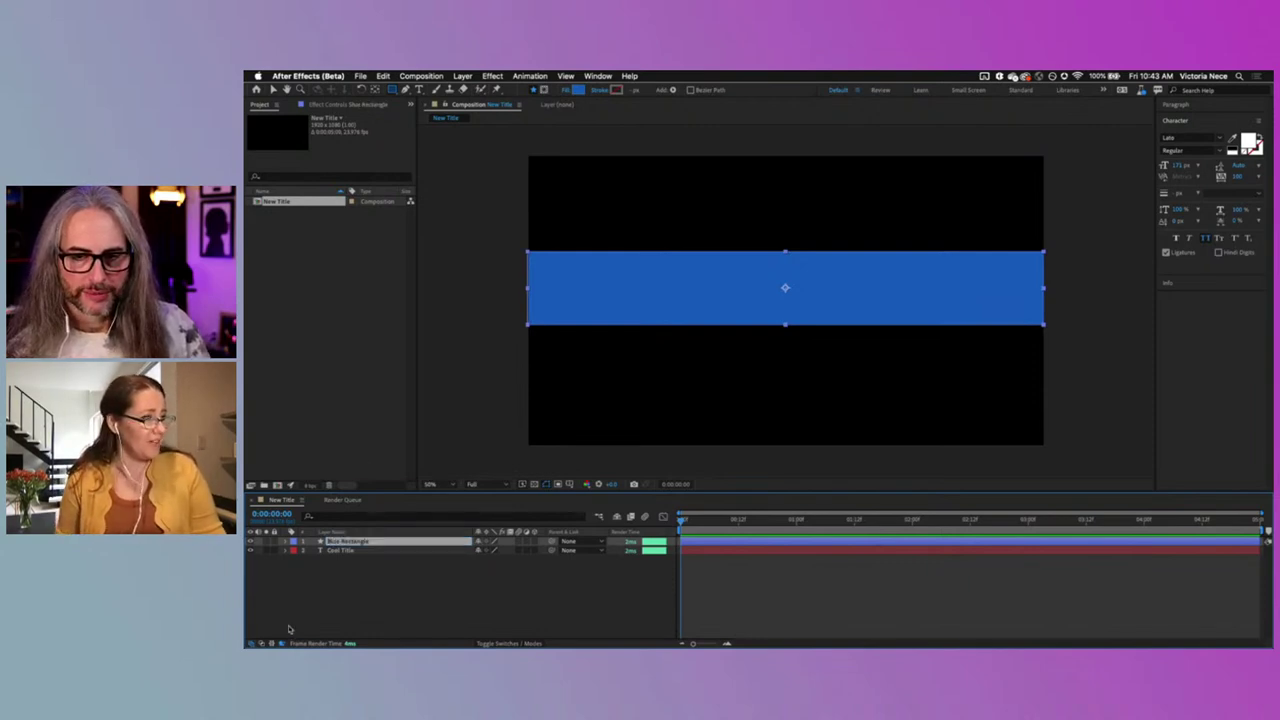
click(335, 587)
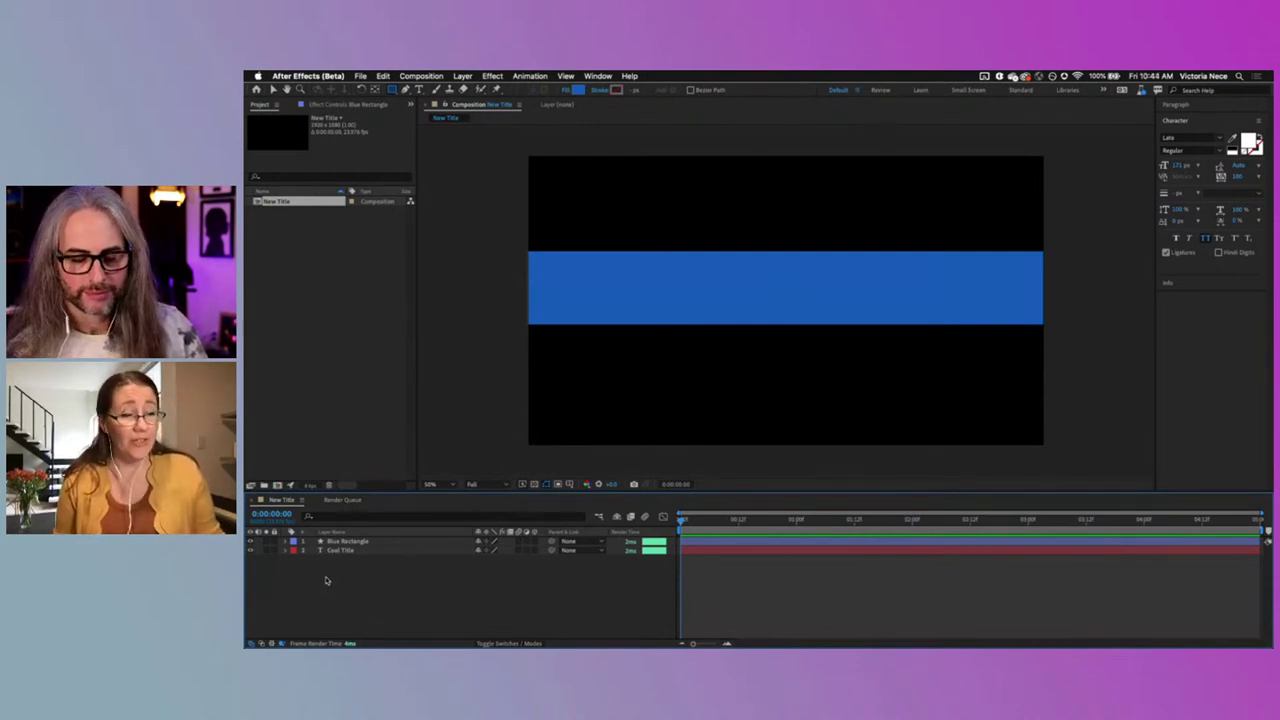
click(376, 545)
click(374, 542)
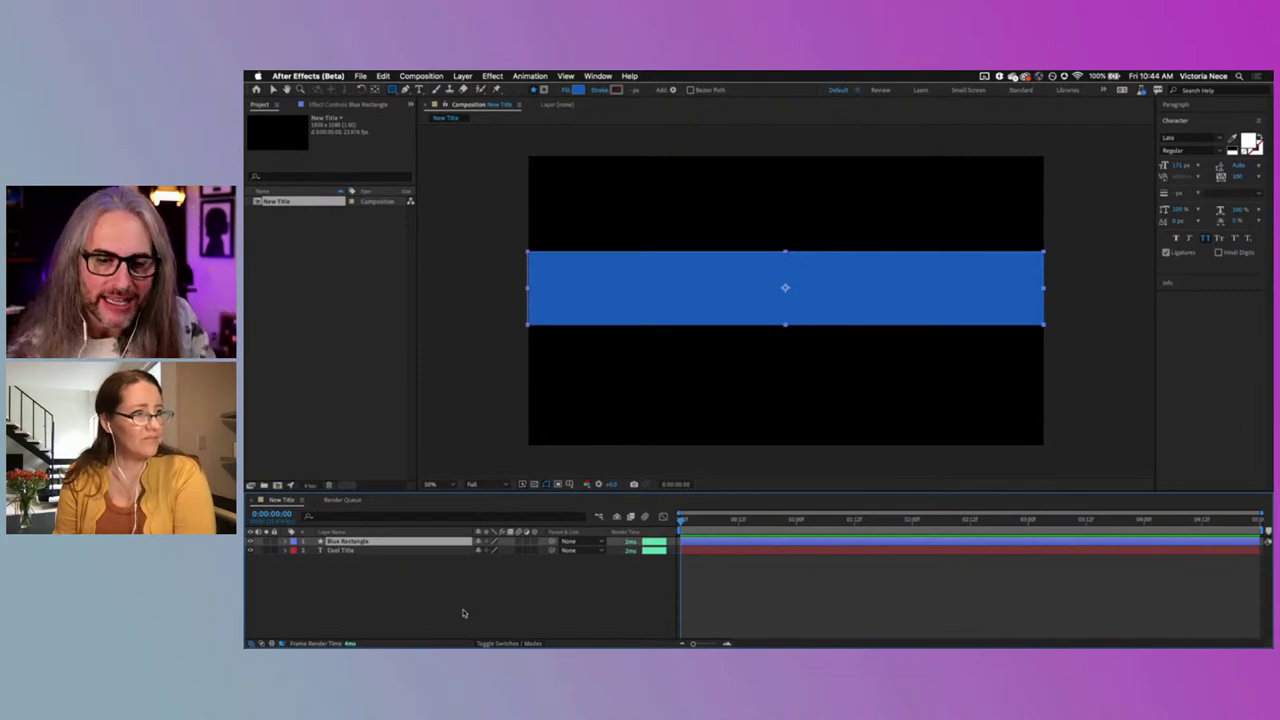
drag(405, 542, 408, 557)
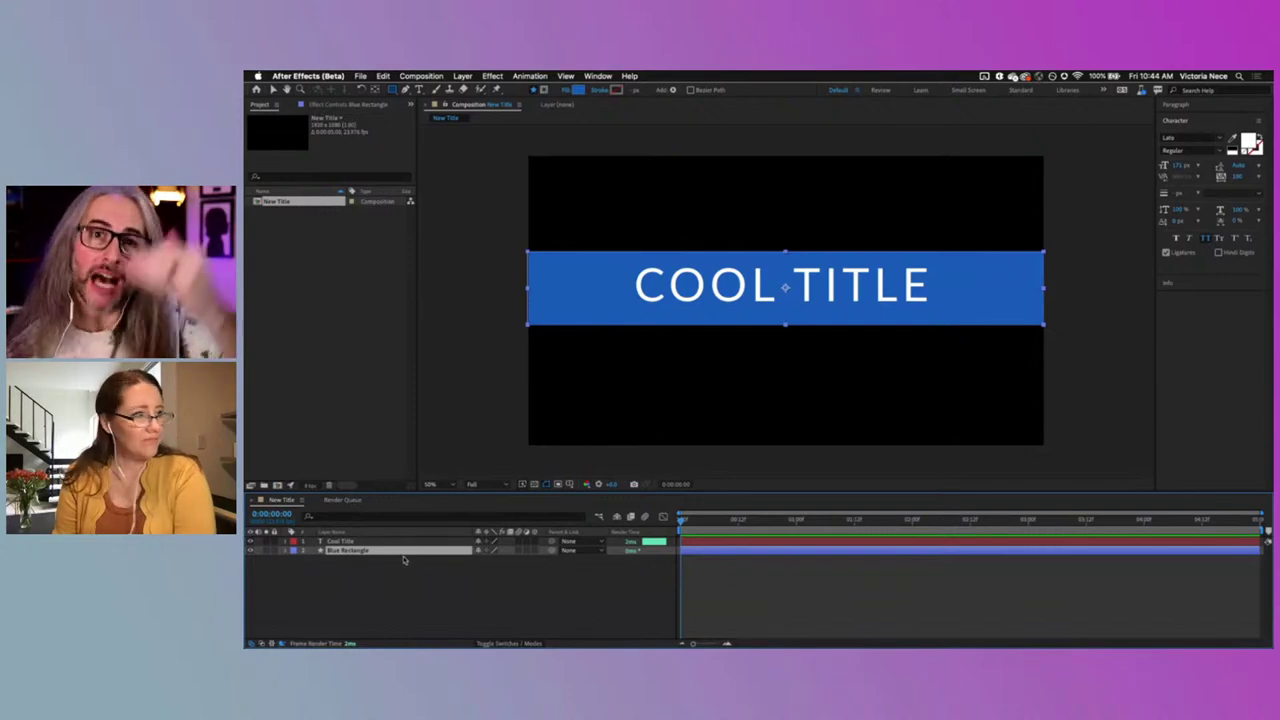
click(397, 543)
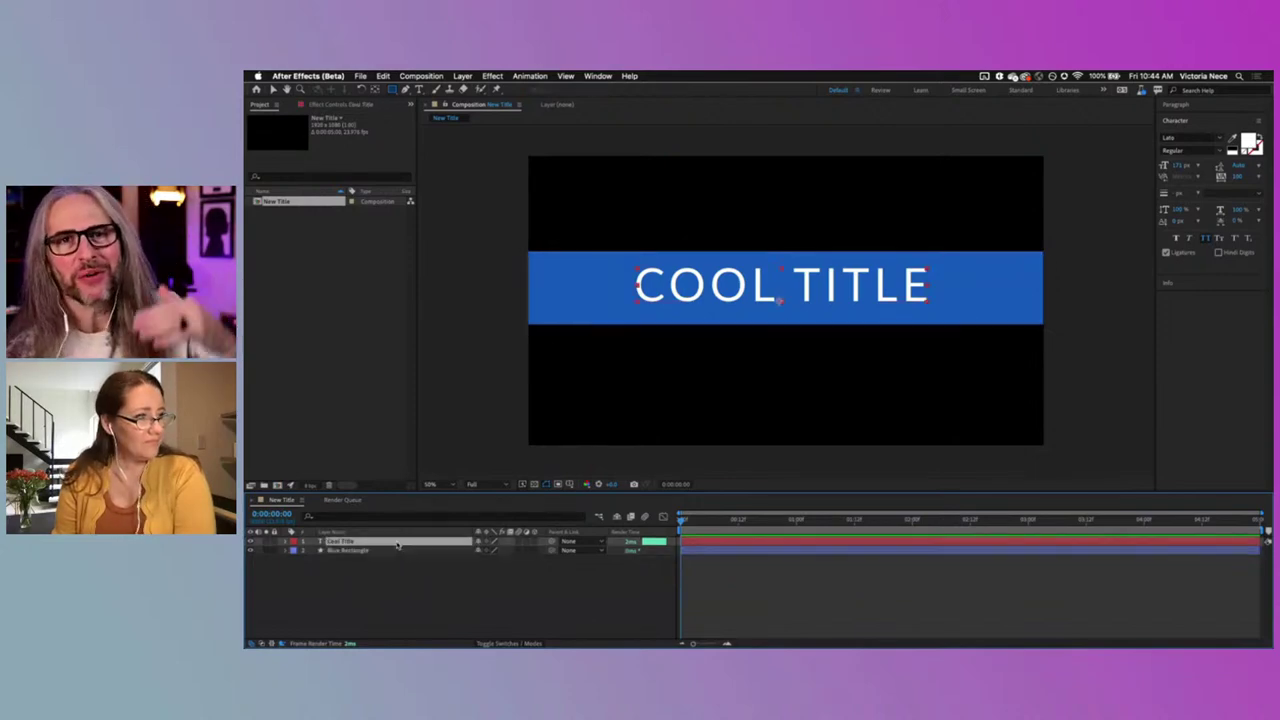
drag(397, 543, 397, 555)
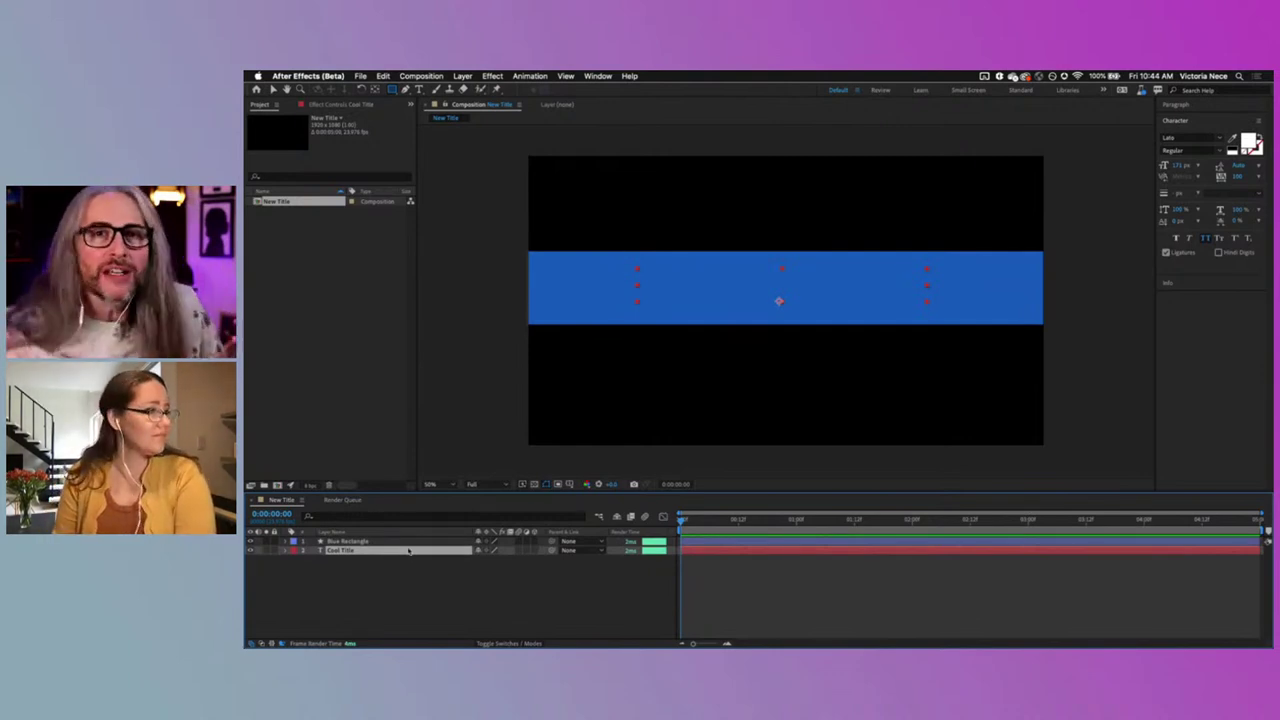
click(416, 543)
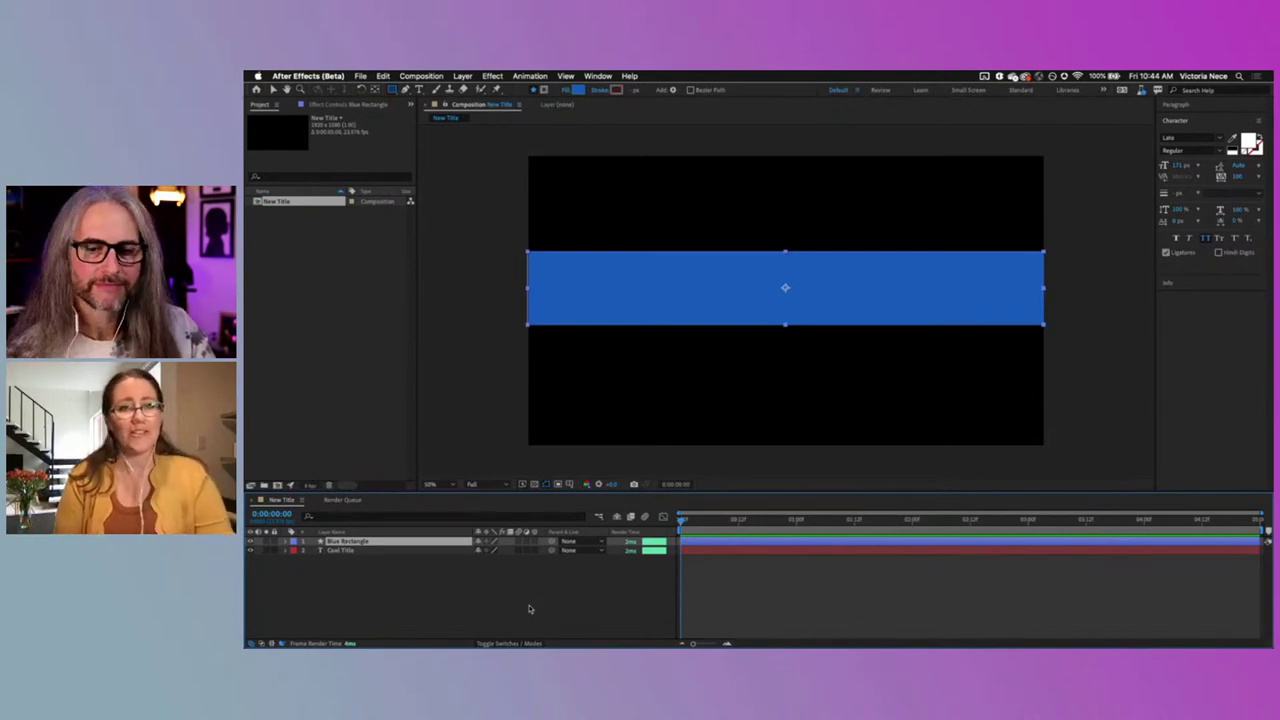
Step: Move the playhead to 0:00:01:00 on the time ruler
click(796, 520)
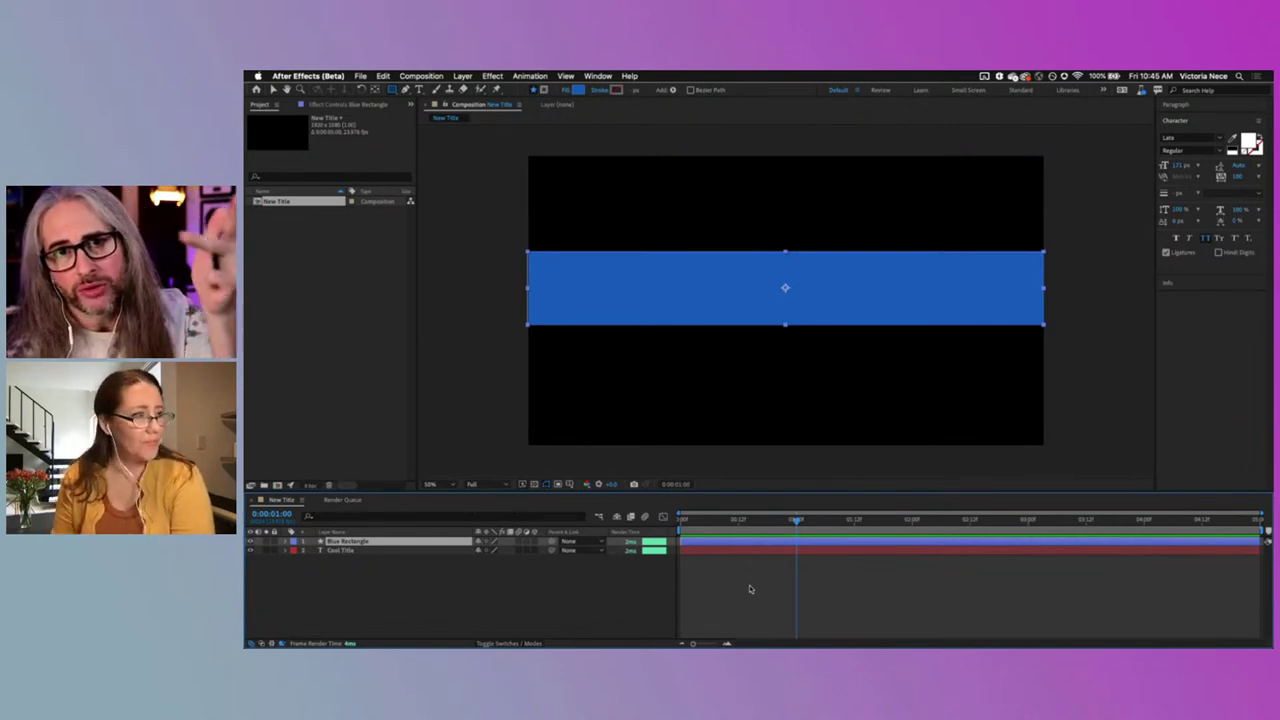
click(290, 541)
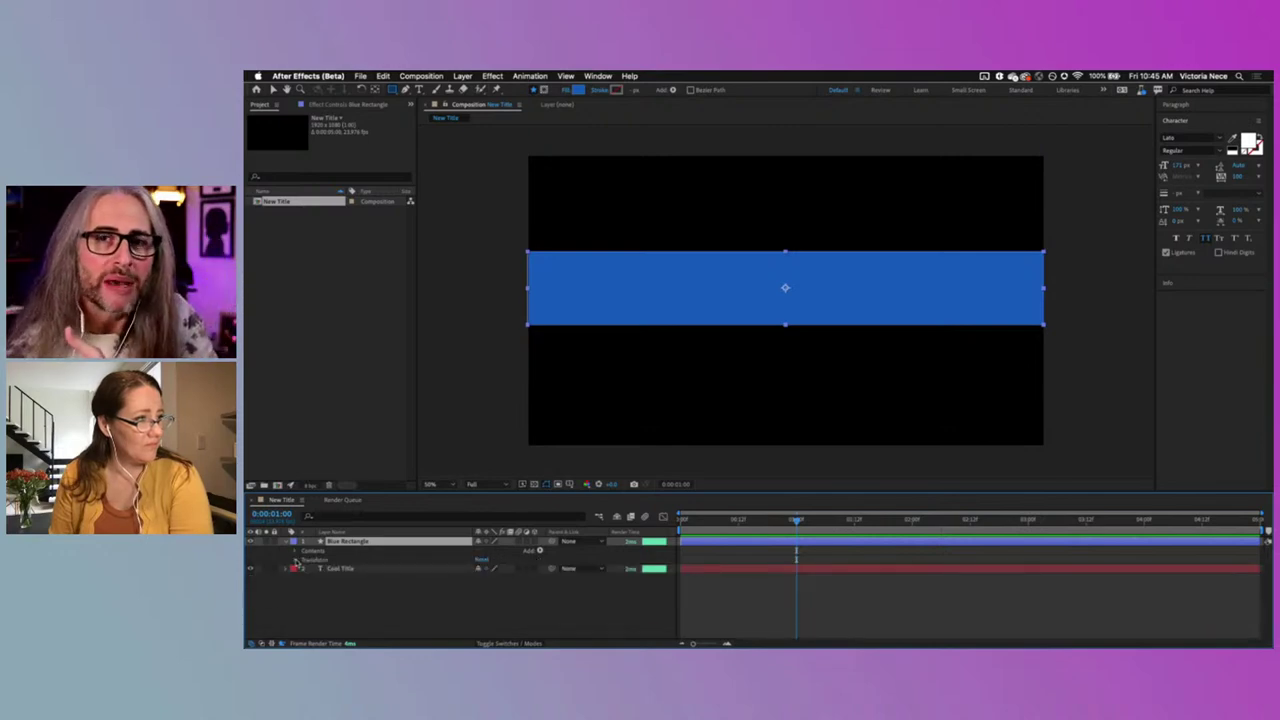
click(296, 560)
click(344, 563)
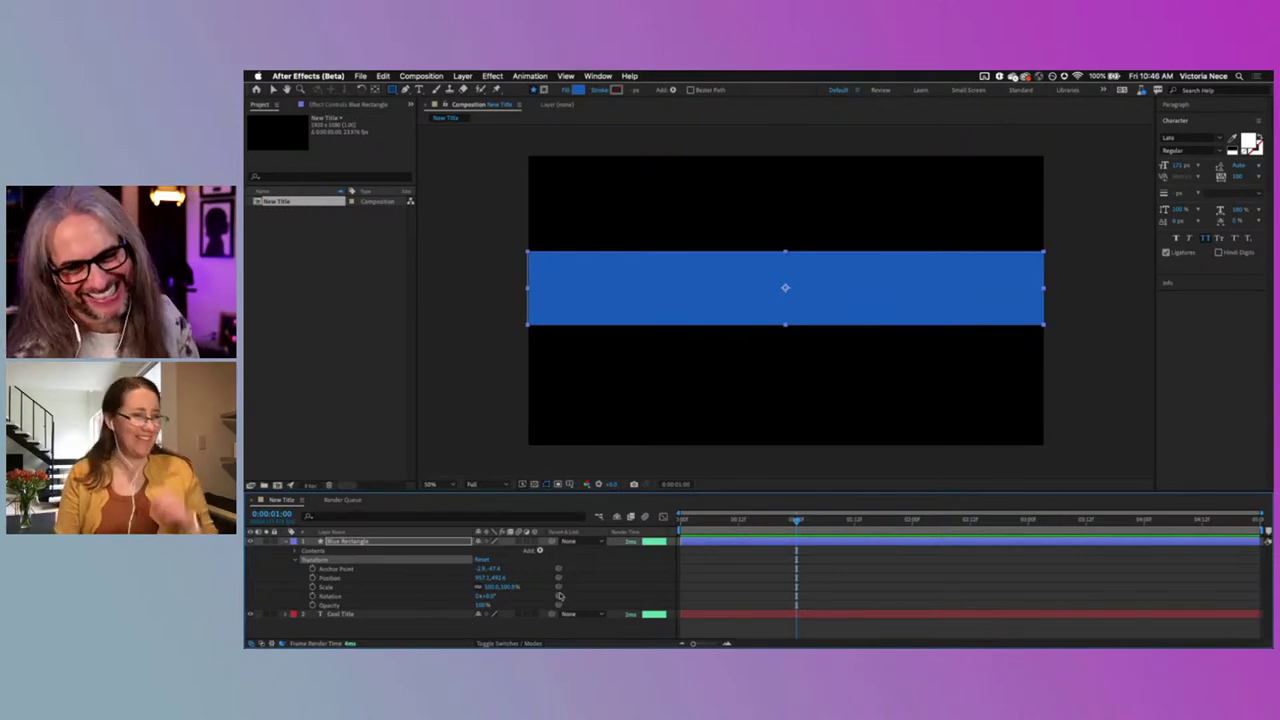
click(609, 569)
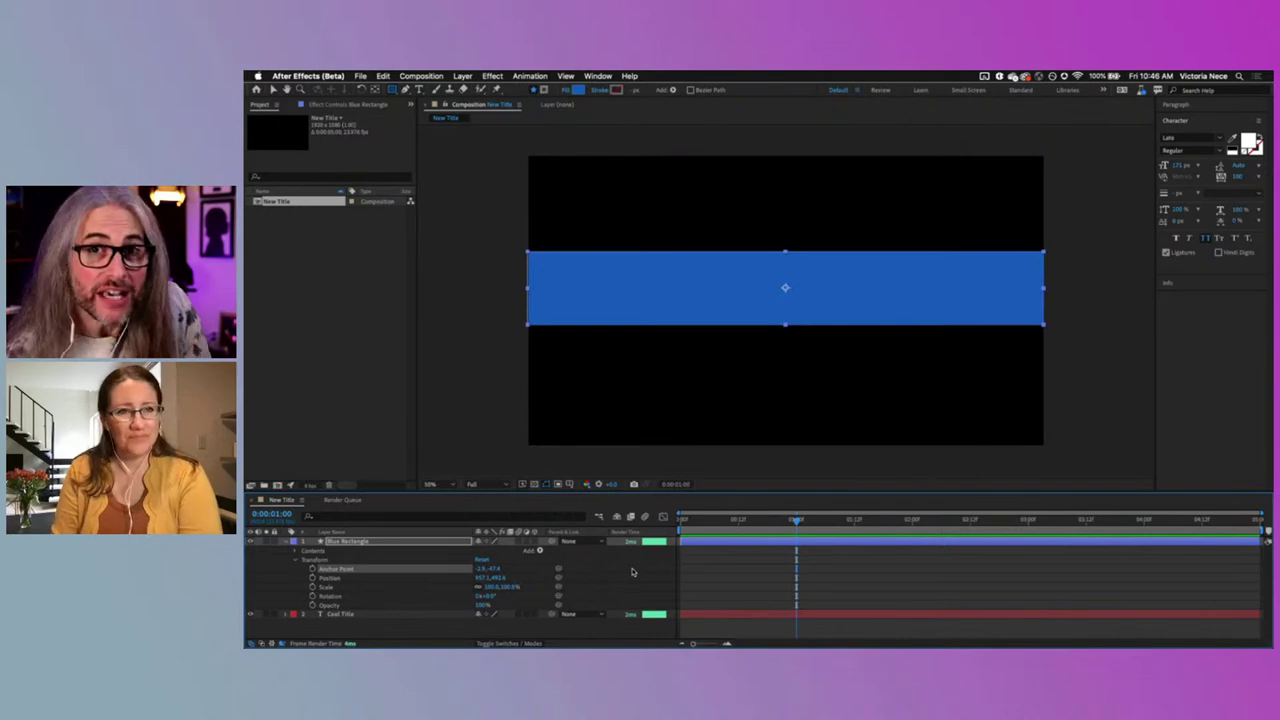
click(286, 574)
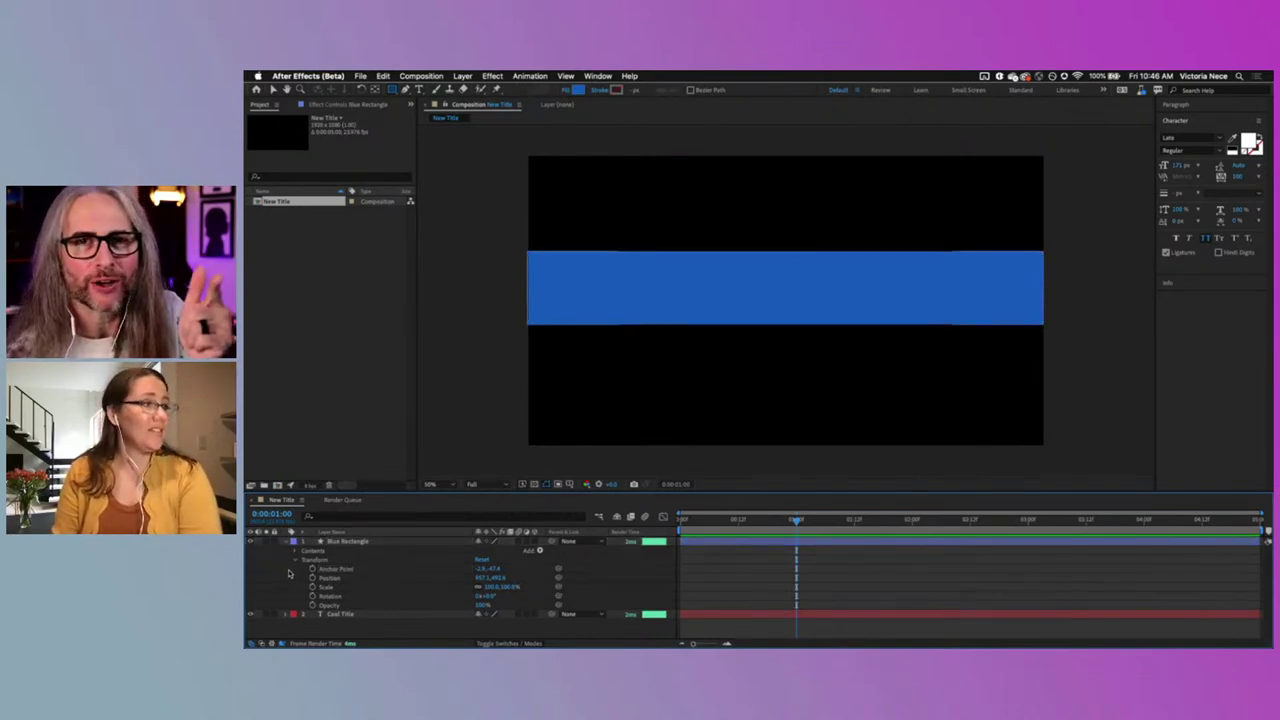
click(395, 543)
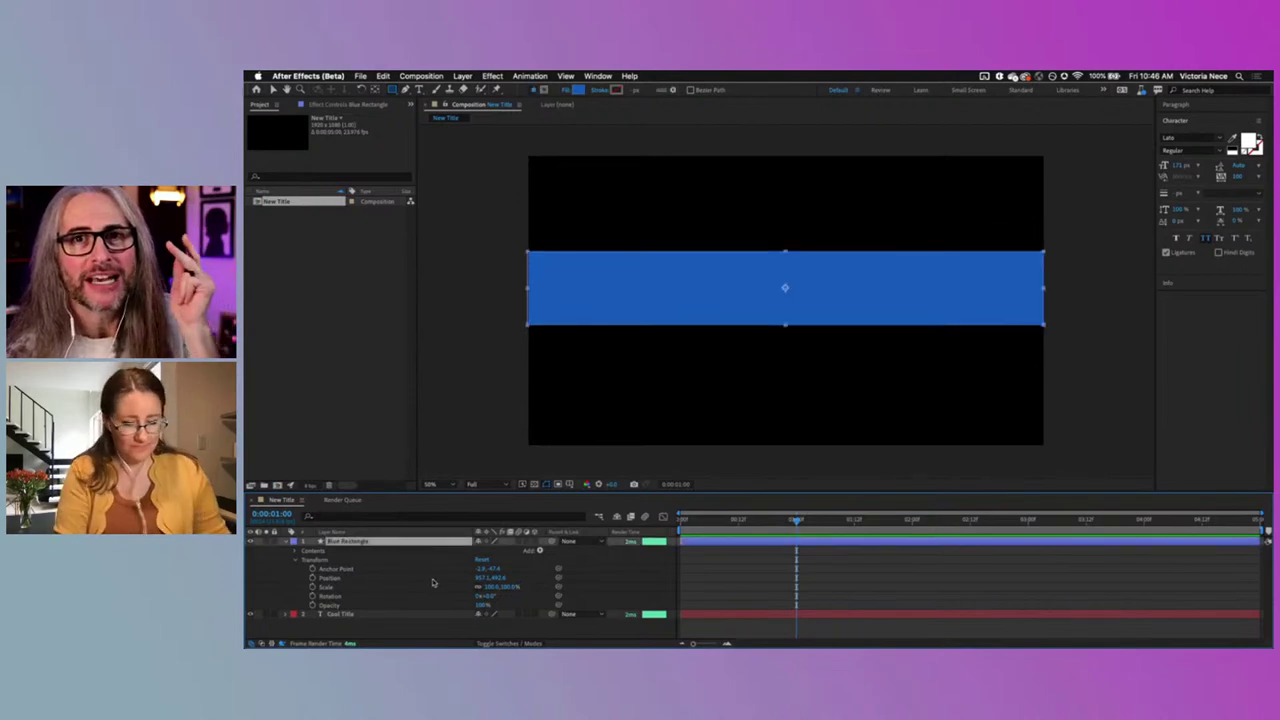
key(a)
key(p)
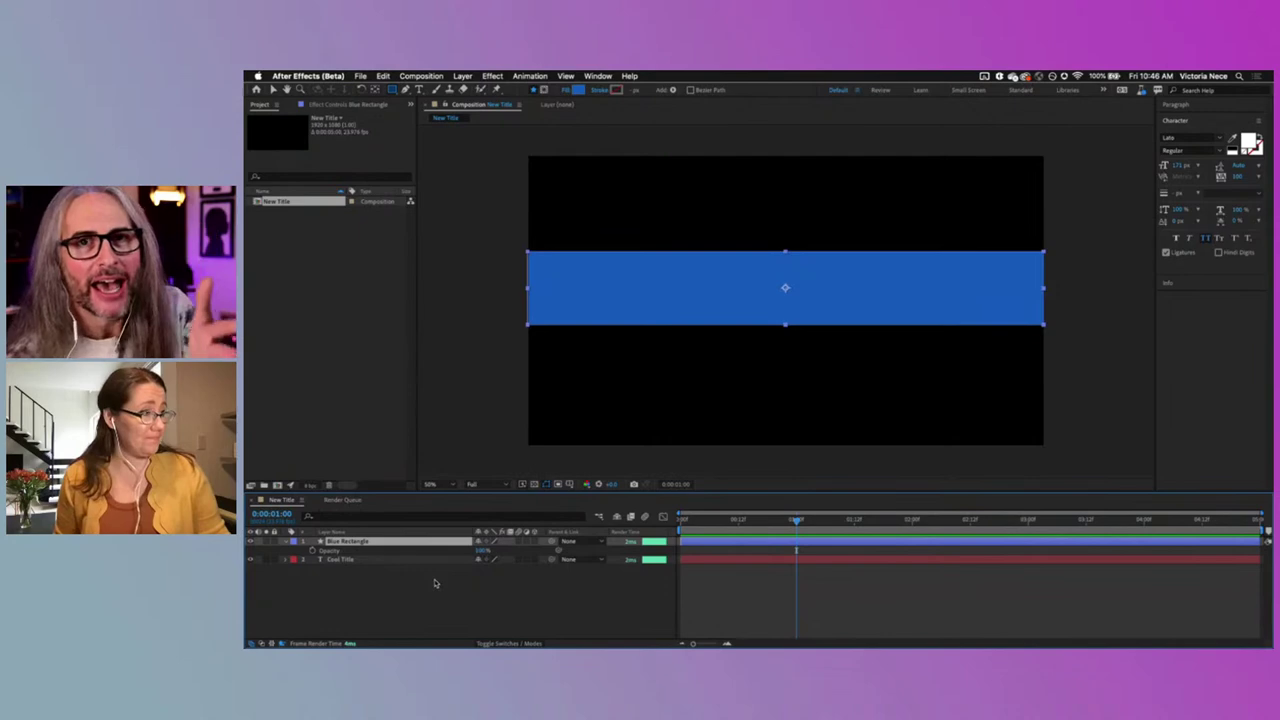
key(s)
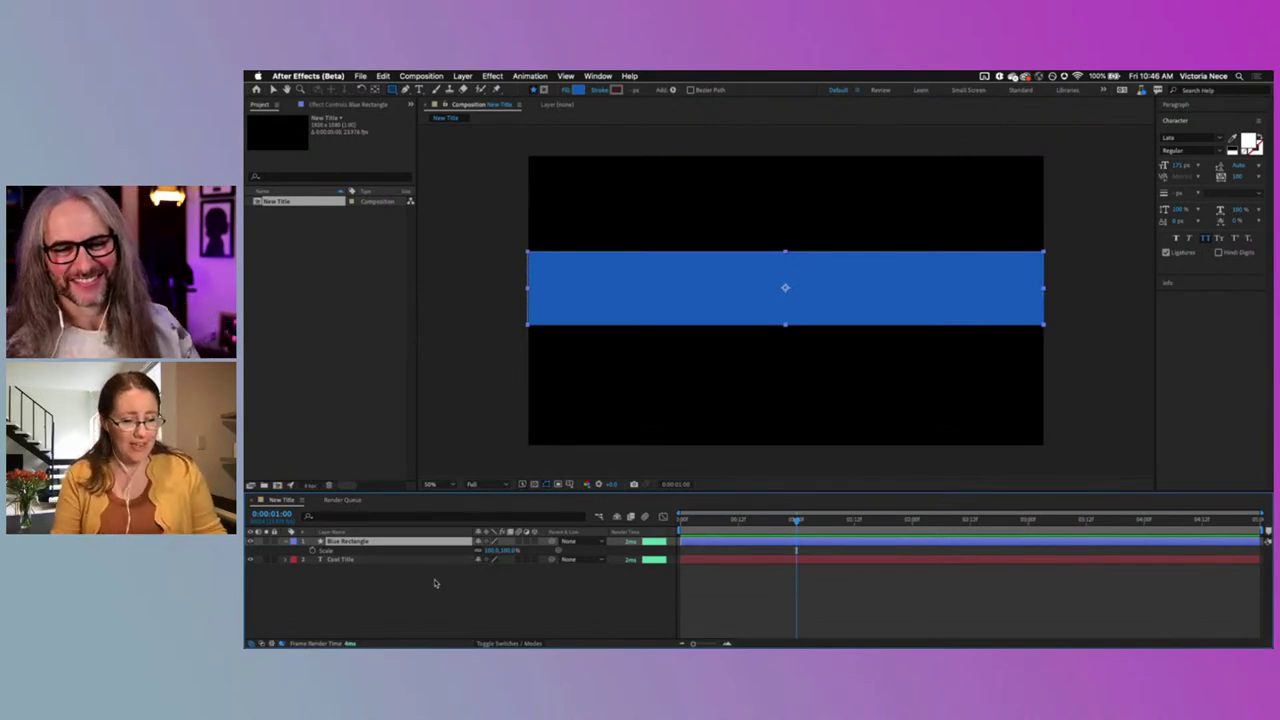
key(s)
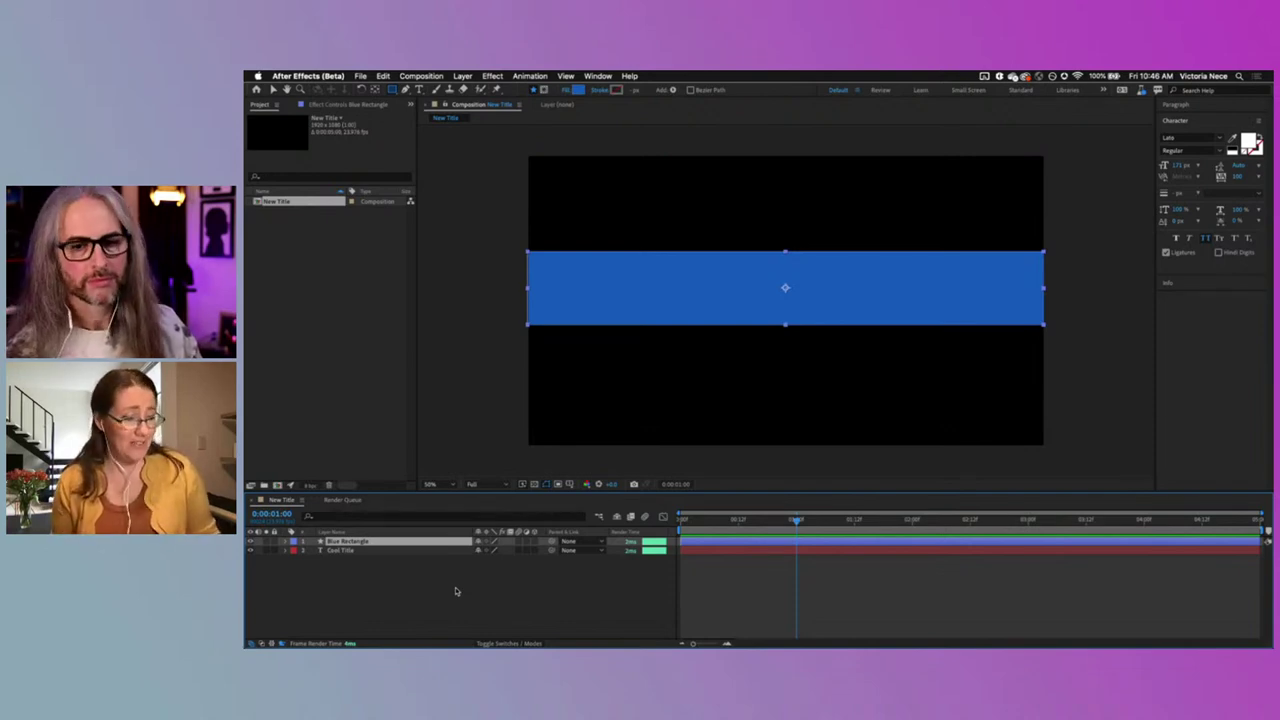
key(p)
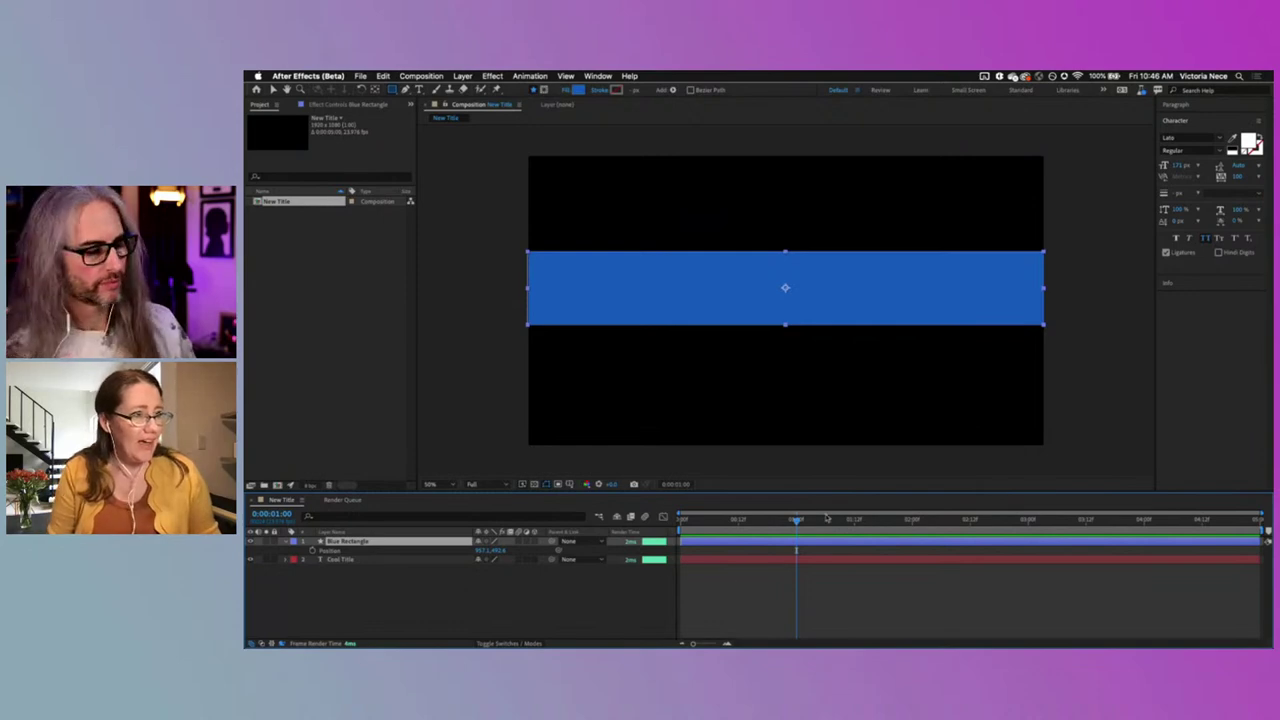
mouse_move(796, 521)
mouse_down()
mouse_move(680, 521)
mouse_move(798, 532)
mouse_up()
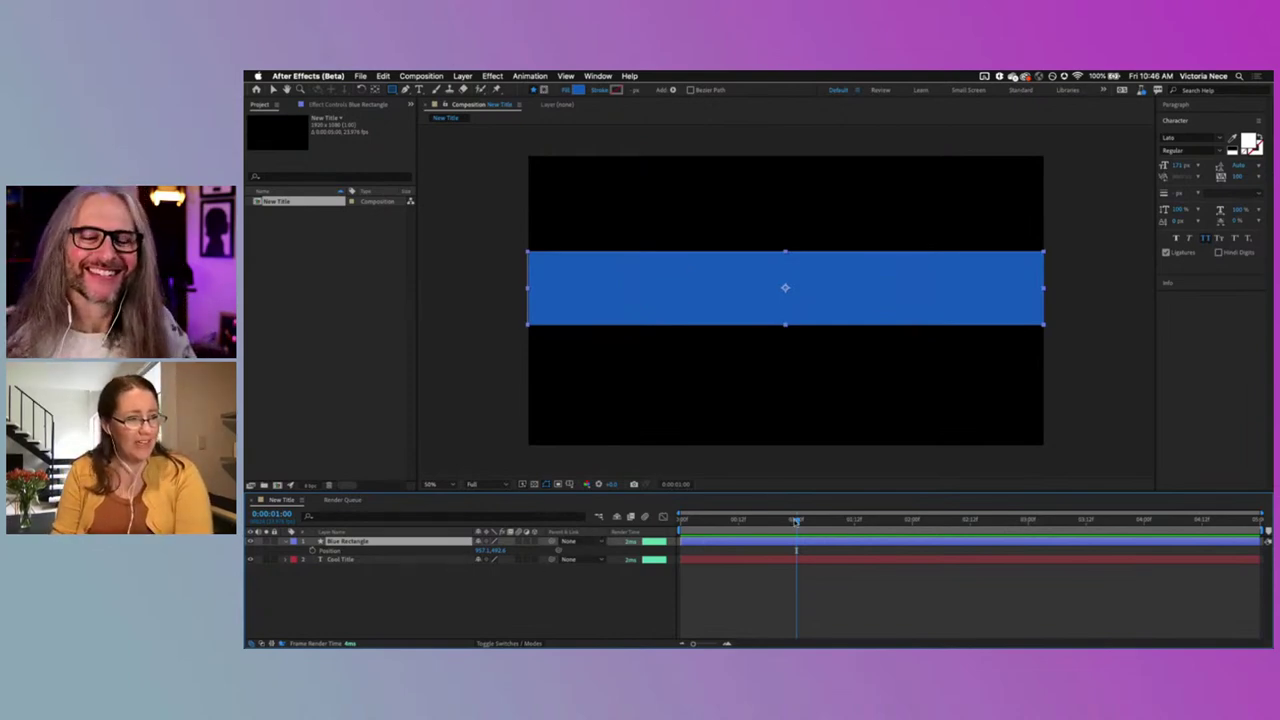
drag(796, 520, 794, 615)
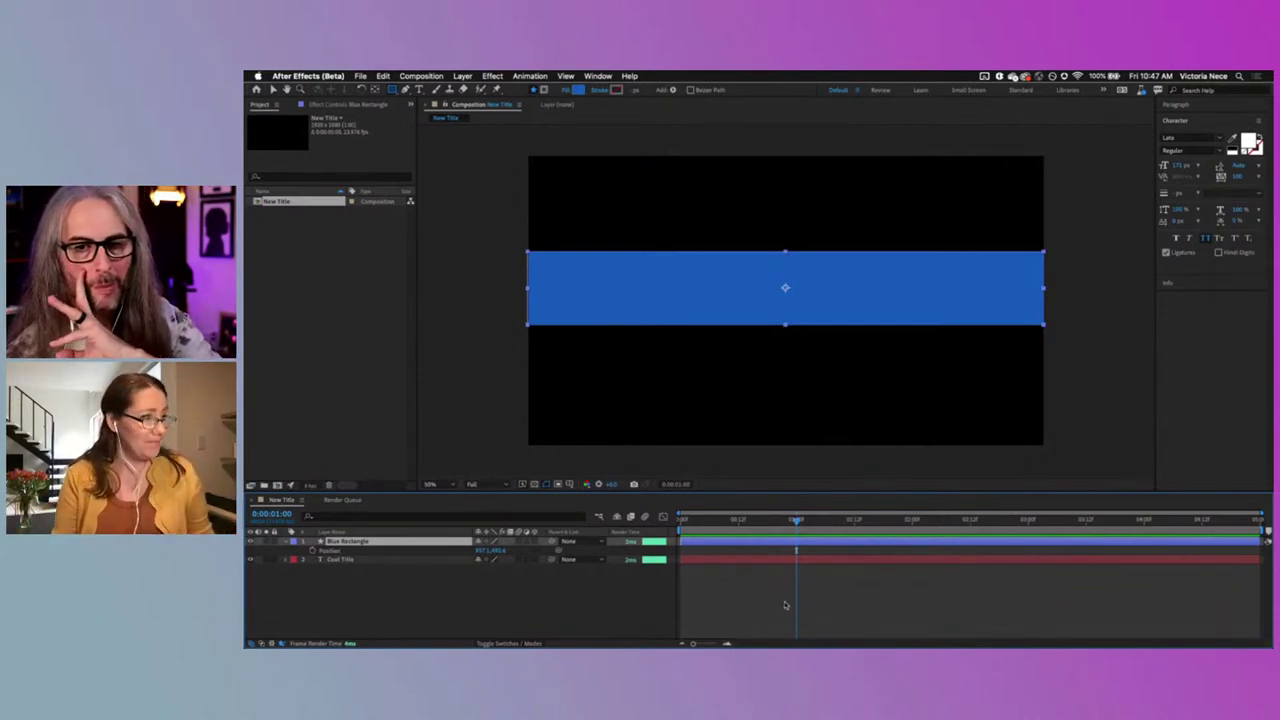
click(315, 551)
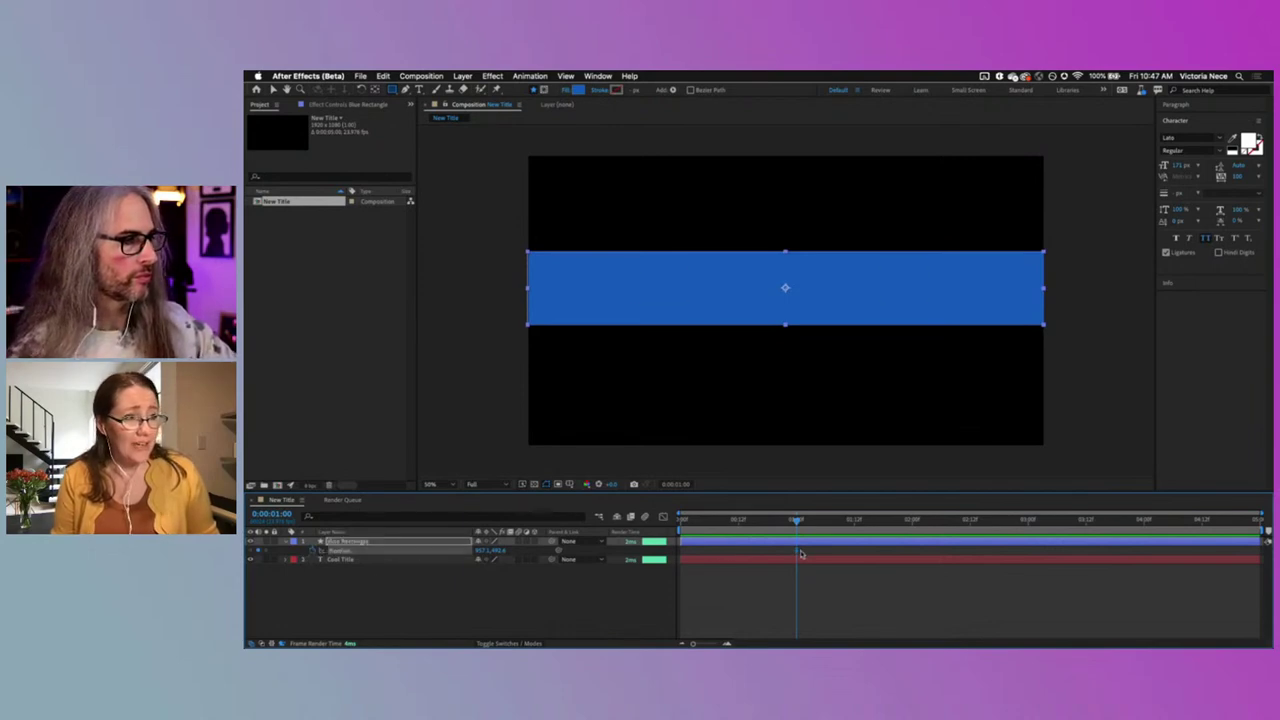
click(788, 556)
click(797, 552)
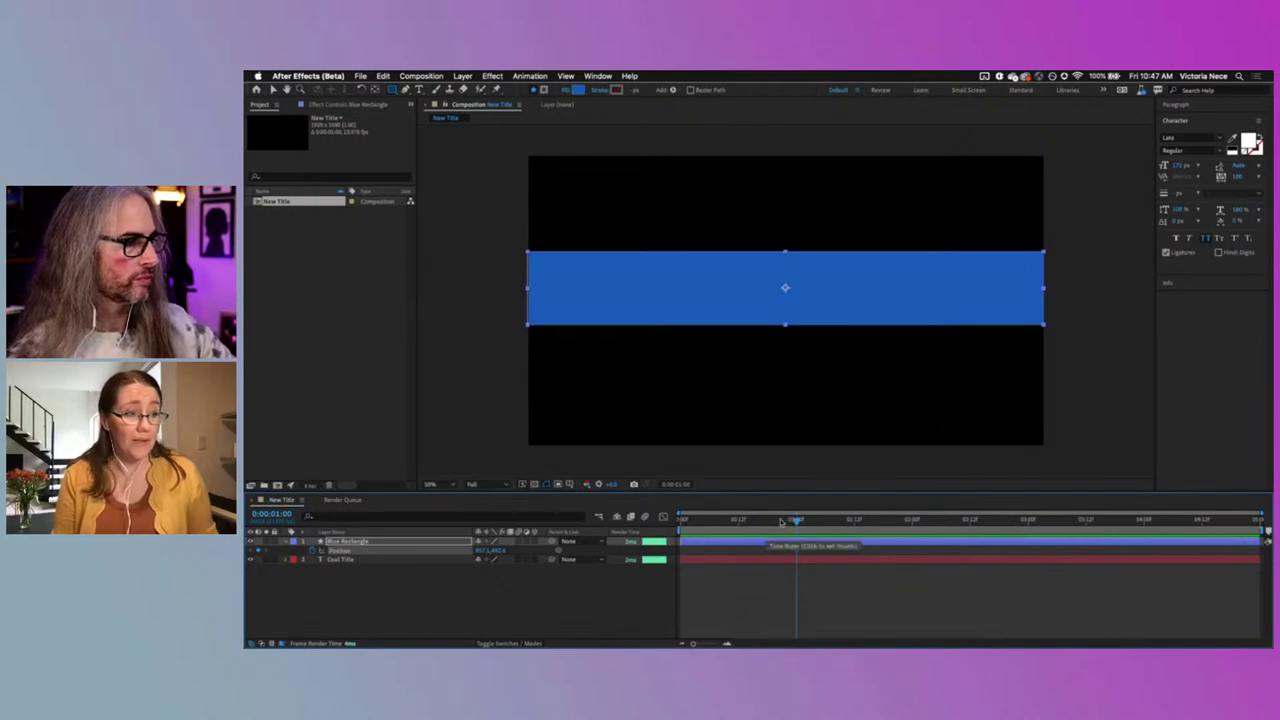
drag(797, 522, 680, 522)
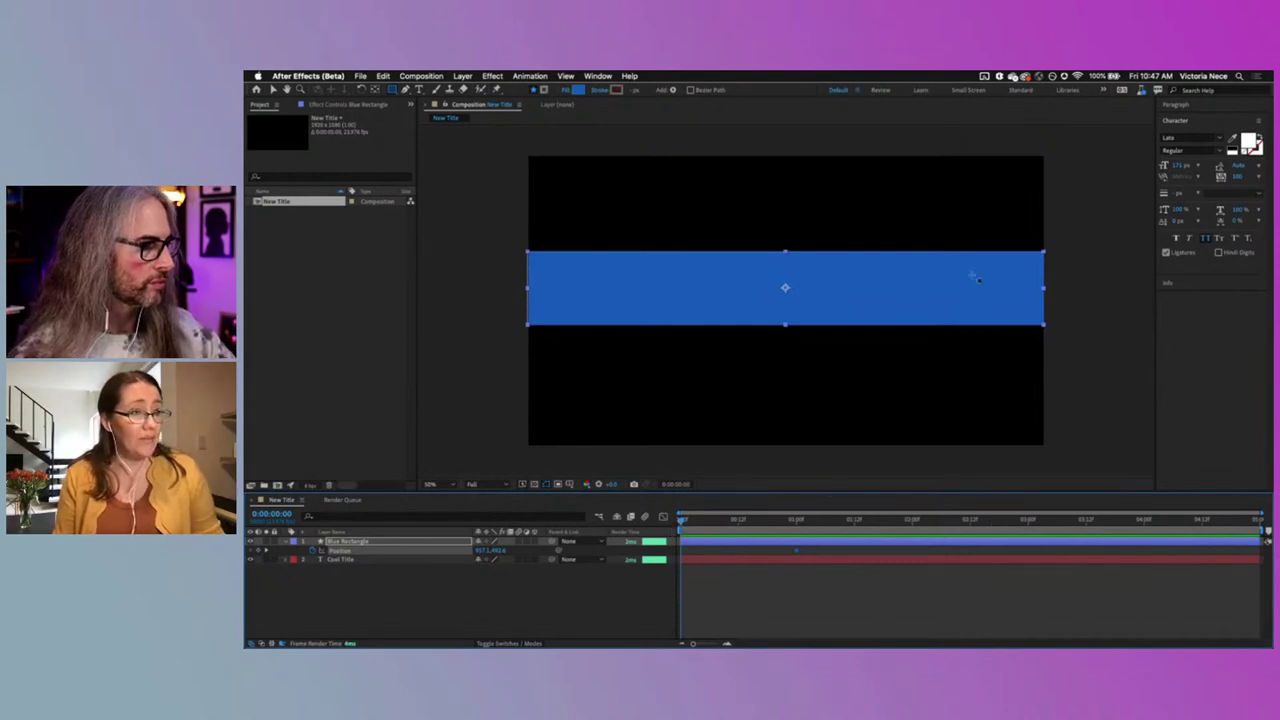
Step: Move the blue rectangle just off the comp's left edge at 0:00
click(272, 90)
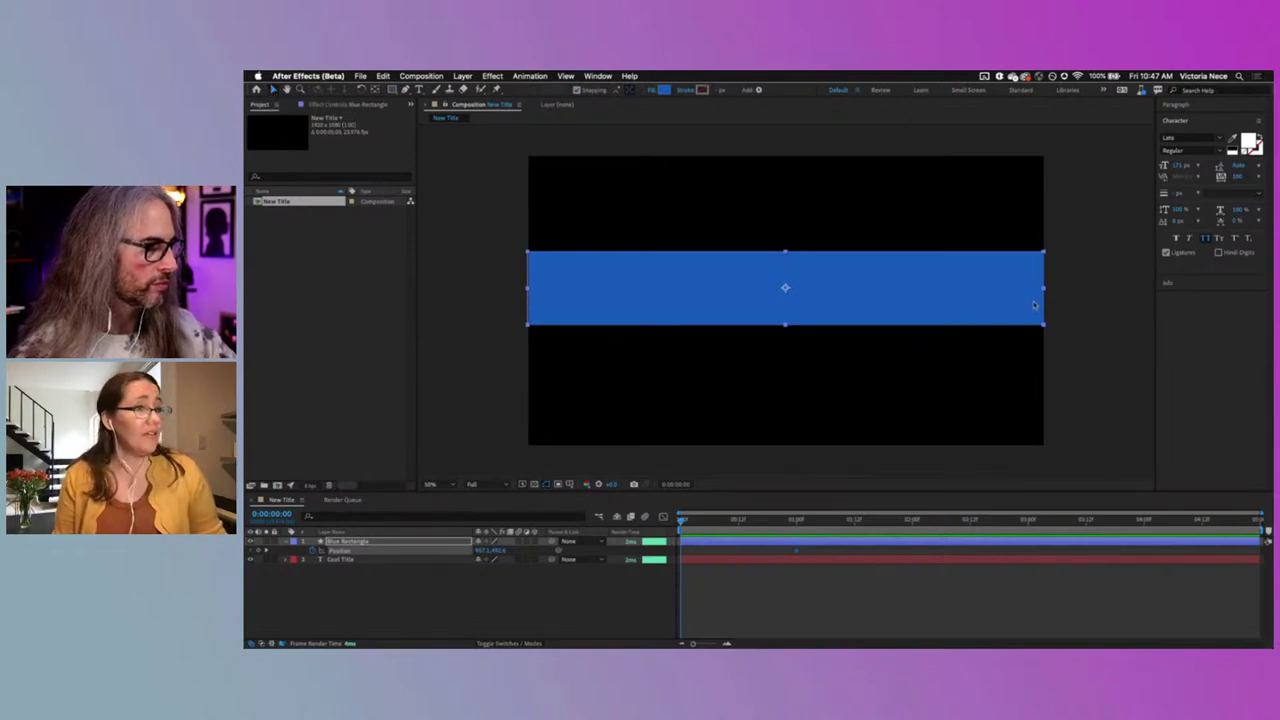
drag(1018, 279, 515, 282)
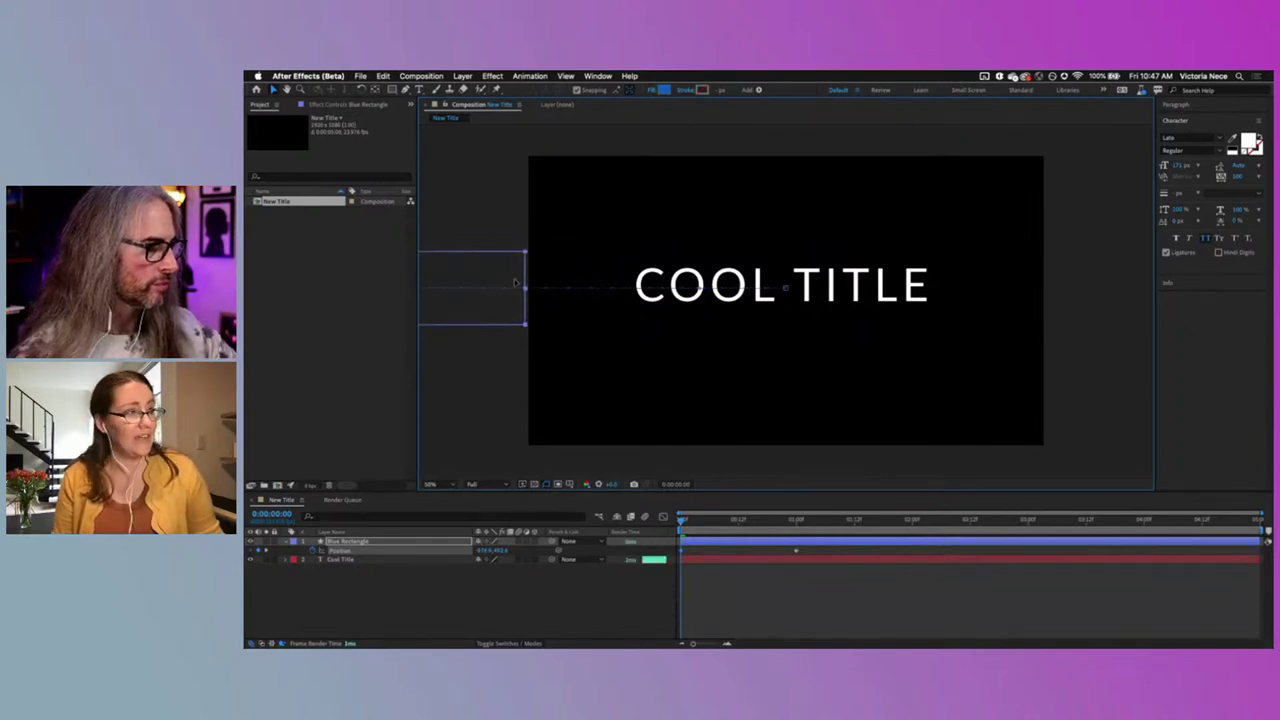
drag(516, 283, 520, 283)
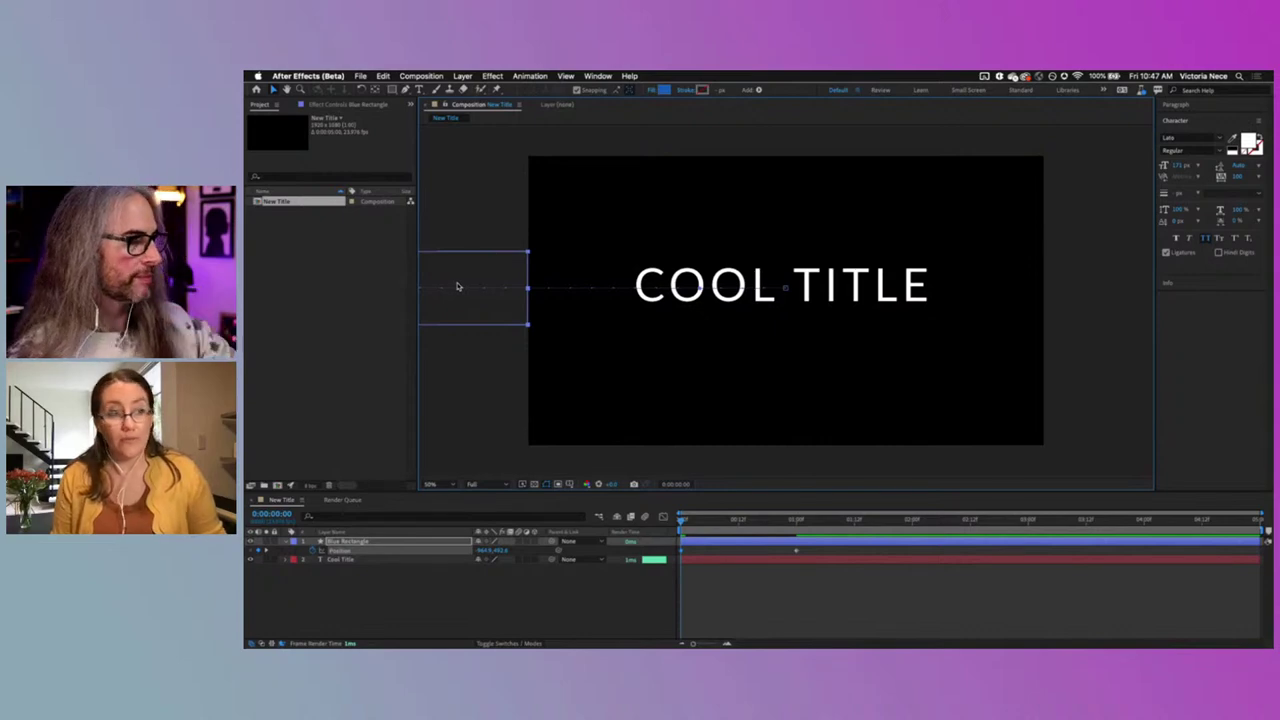
Step: Scrub to one second and preview the bar sliding in over COOL TITLE
click(681, 522)
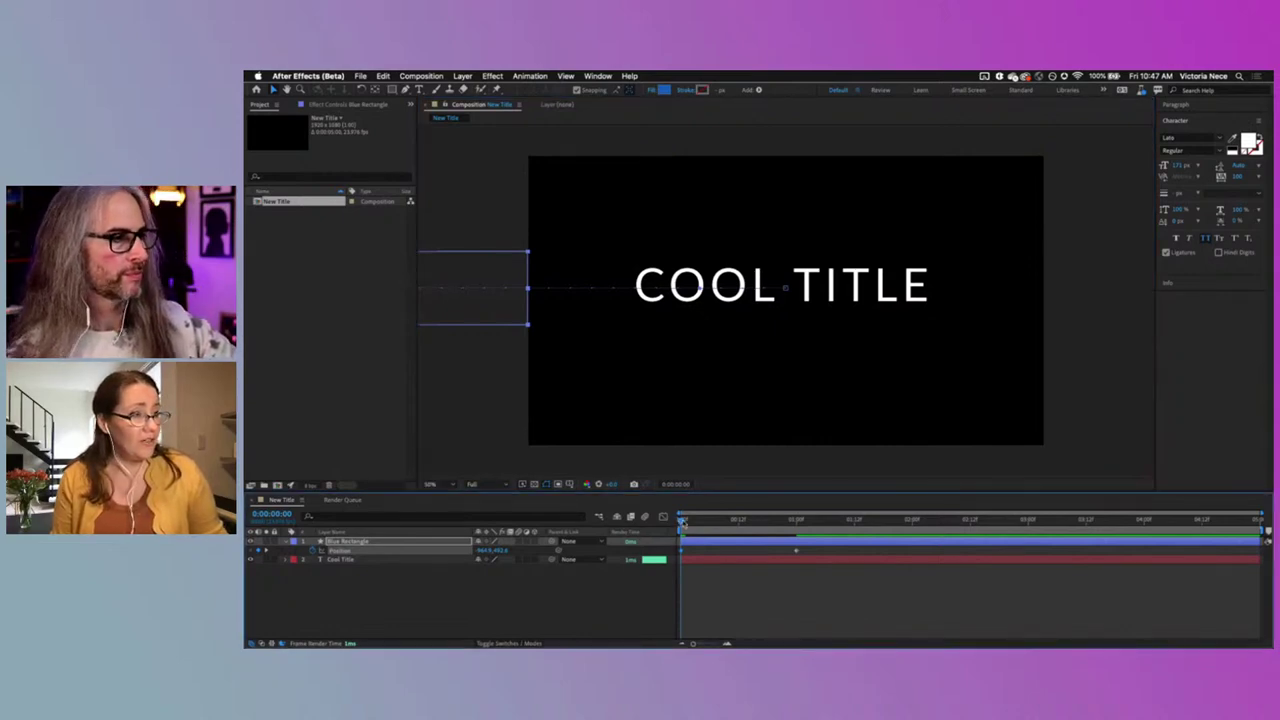
drag(681, 522, 638, 596)
key(space)
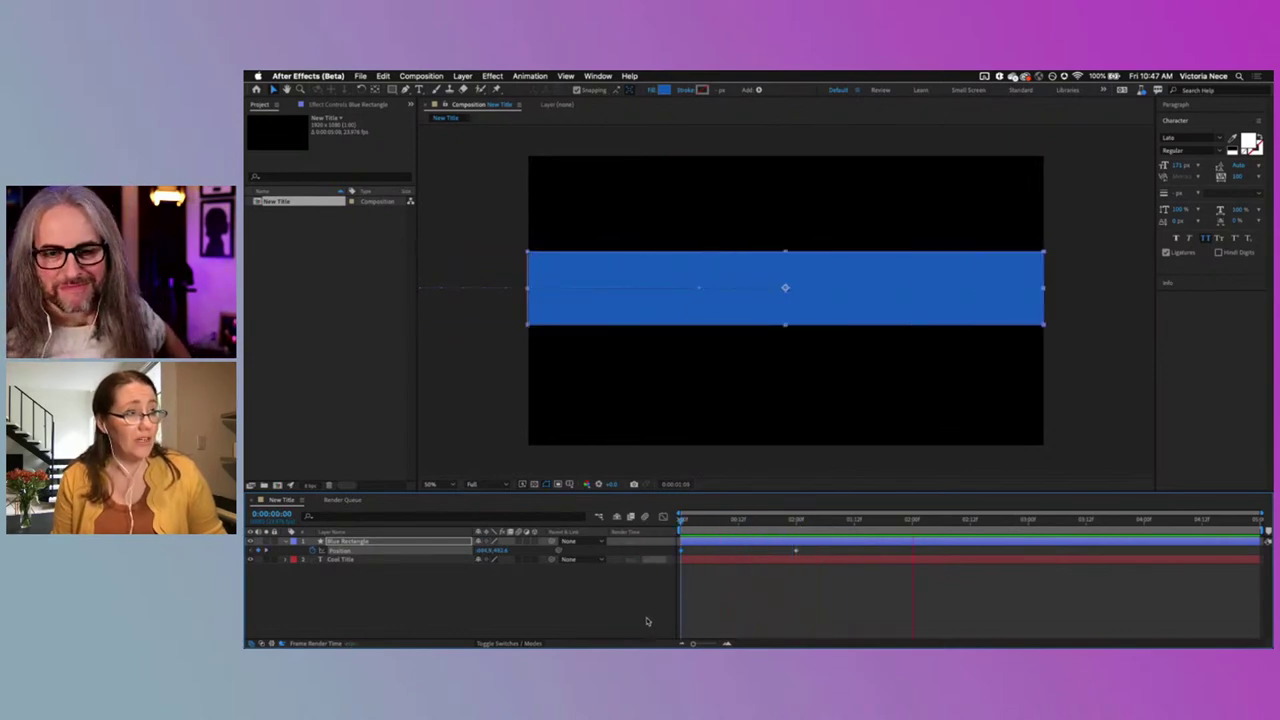
key(space)
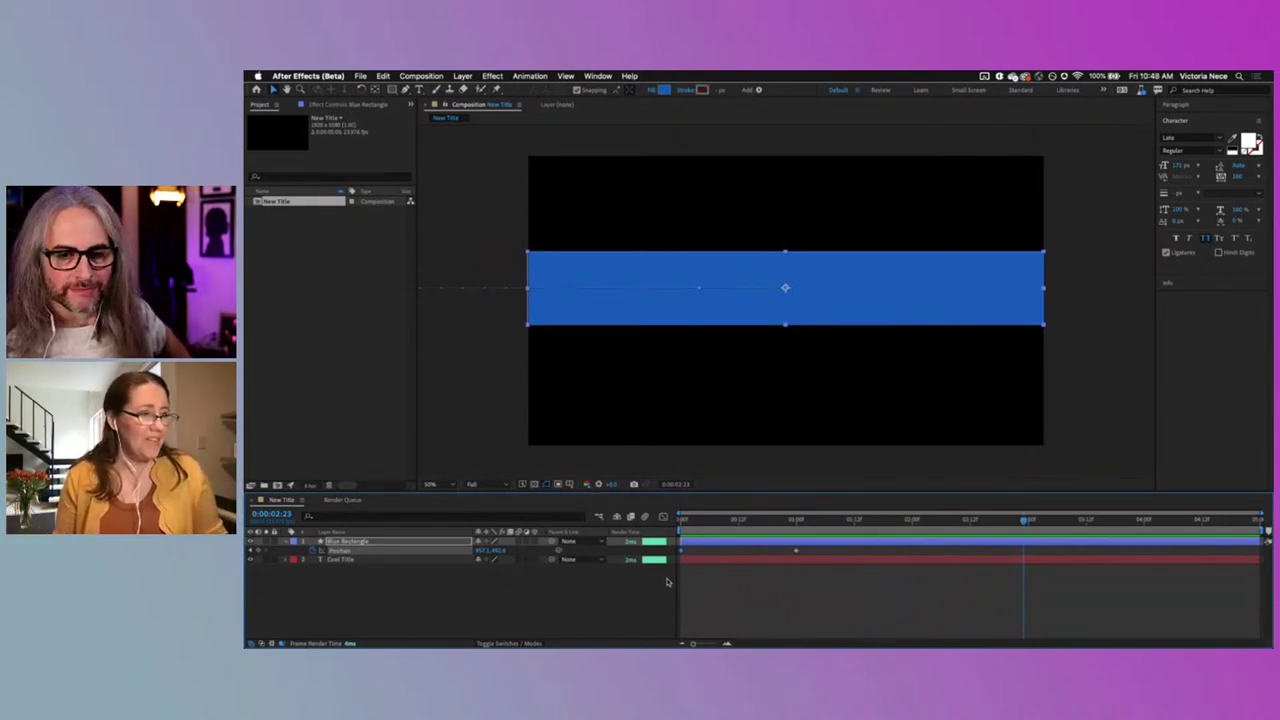
Step: At 0:00:02:00, move the blue rectangle off the comp's right edge, then scrub back to verify
click(913, 521)
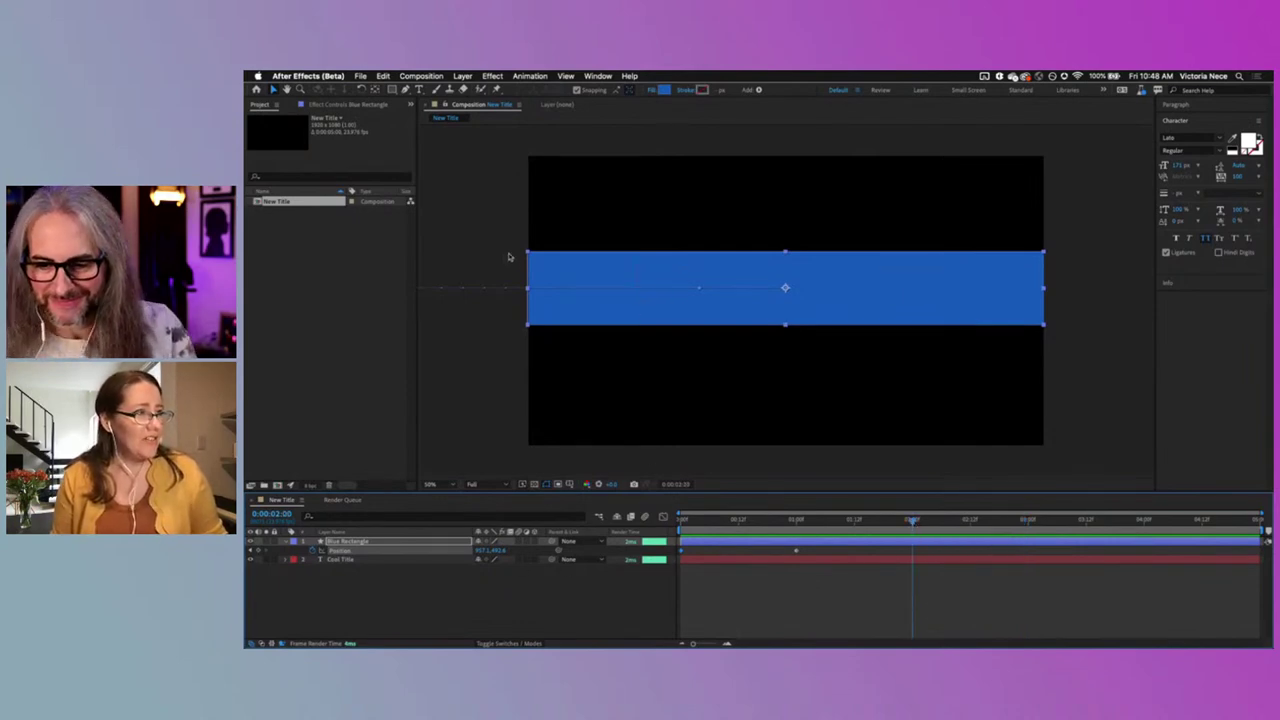
click(546, 265)
drag(546, 265, 1062, 293)
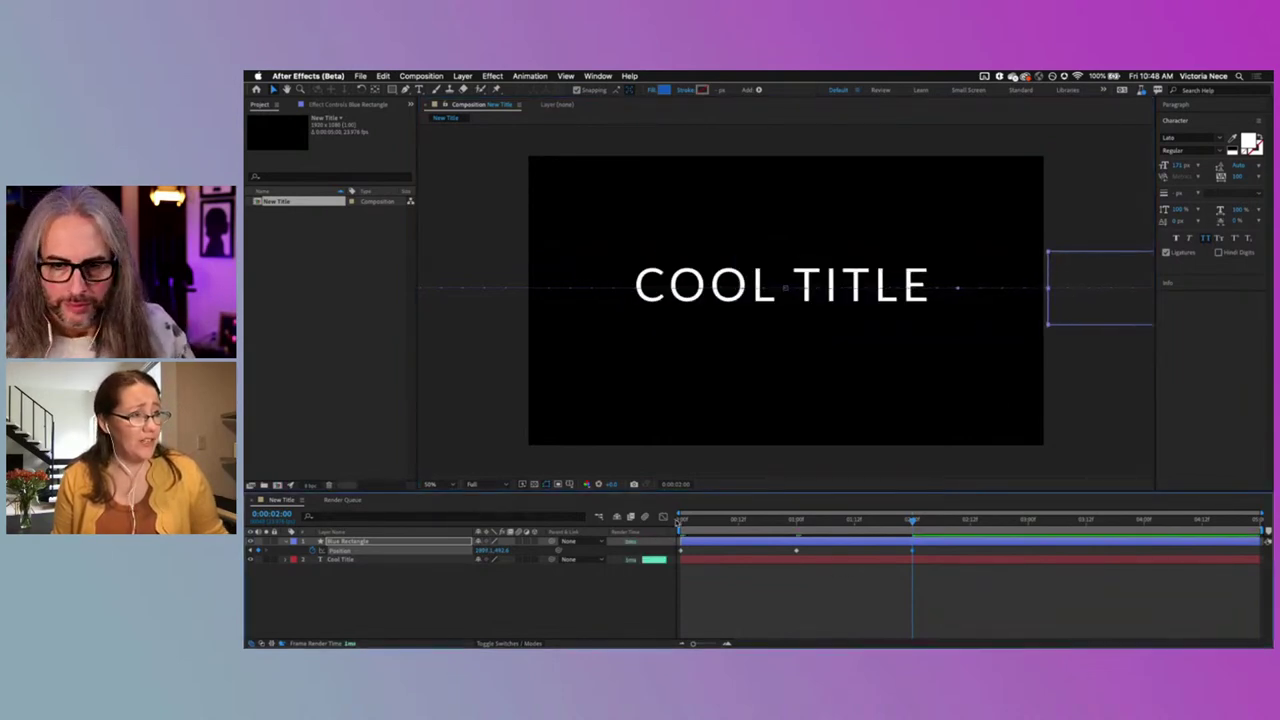
drag(691, 524, 913, 537)
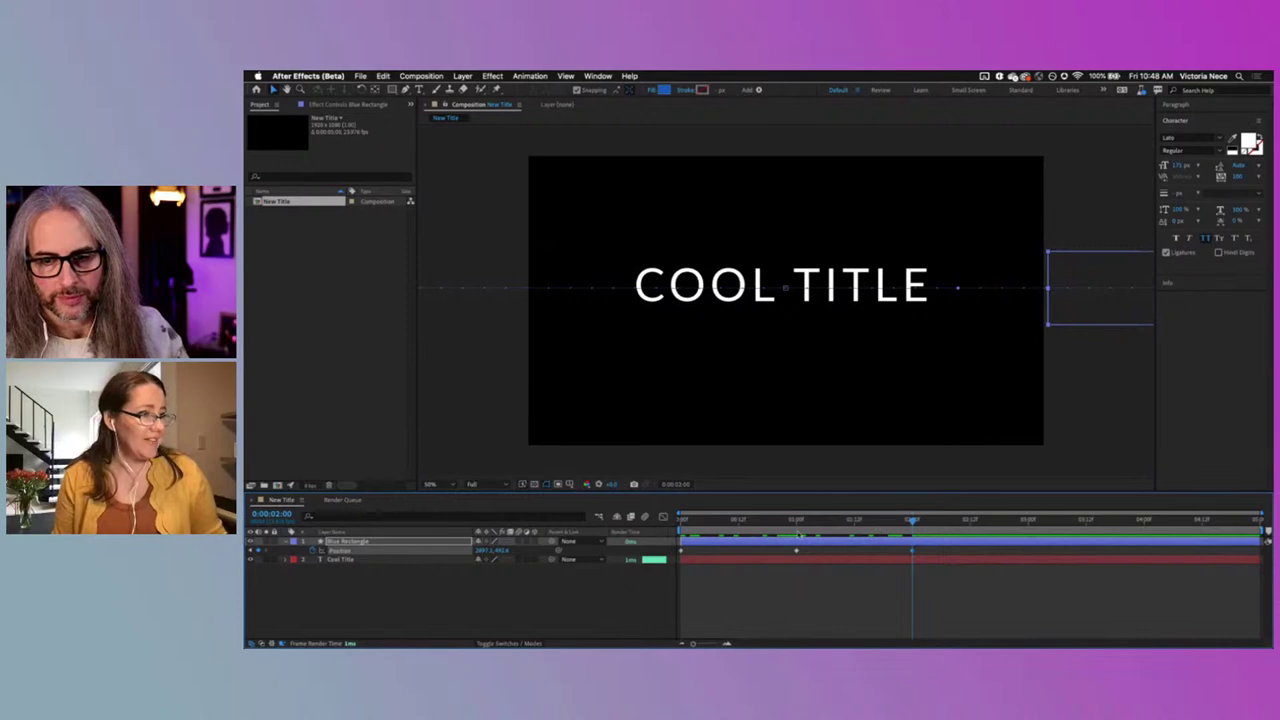
drag(806, 528, 797, 527)
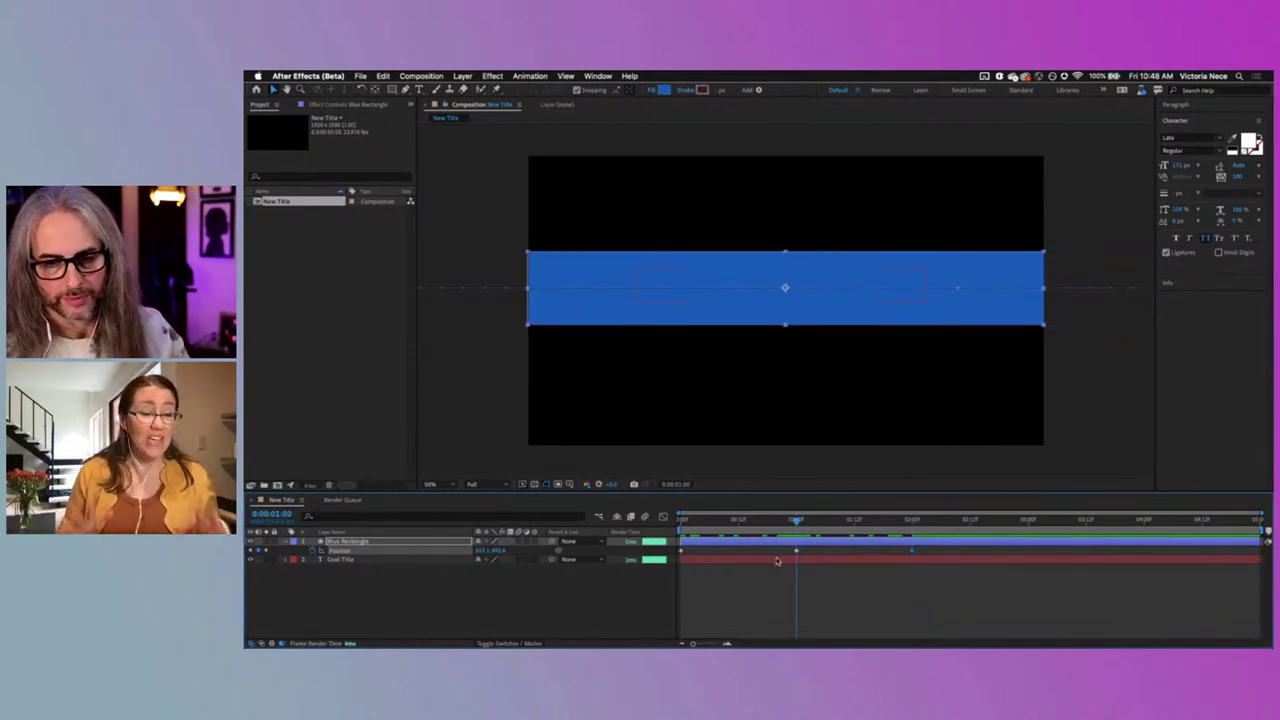
Step: Trim the Cool Title layer to start at 0:00:01:00 and preview from the beginning
click(681, 560)
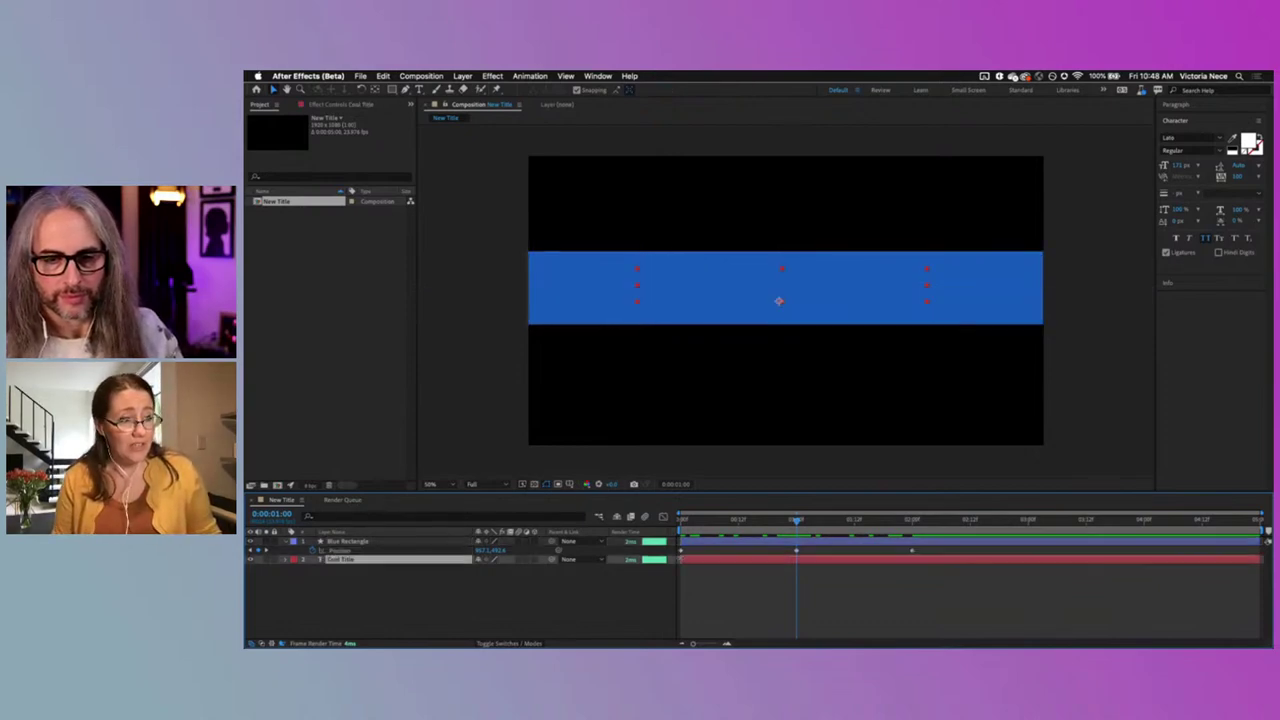
drag(681, 560, 797, 560)
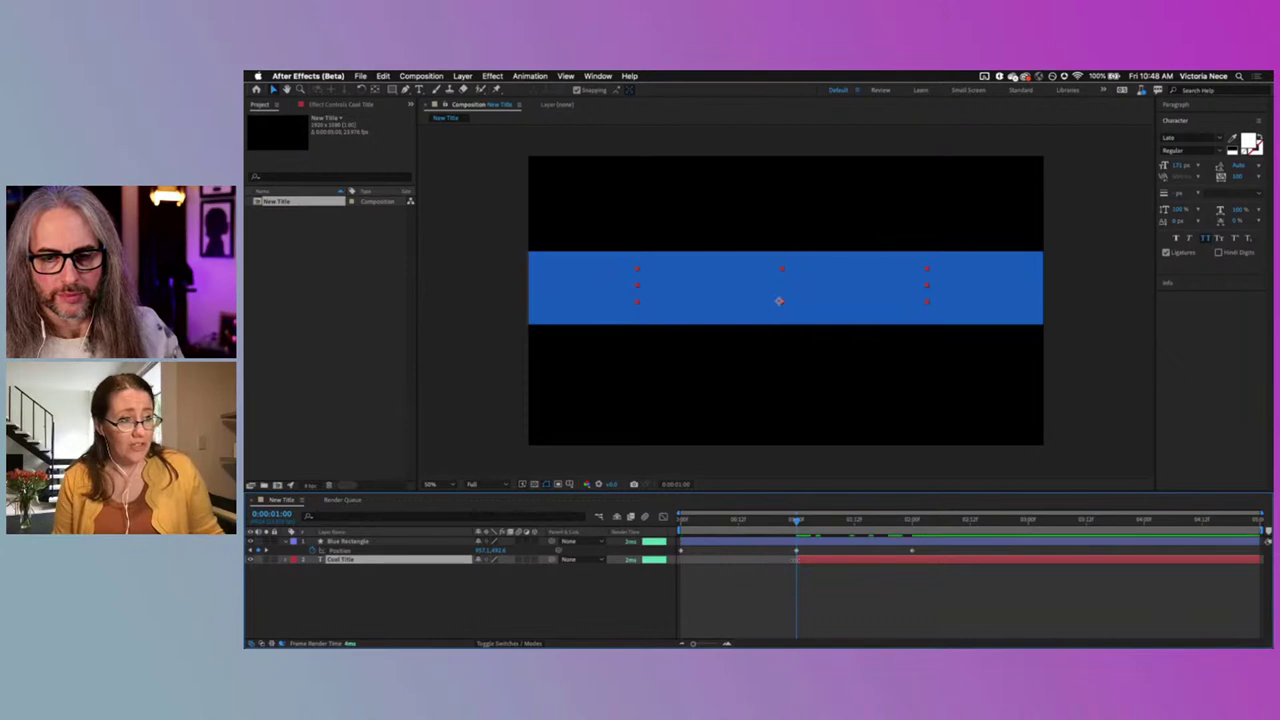
key(Home)
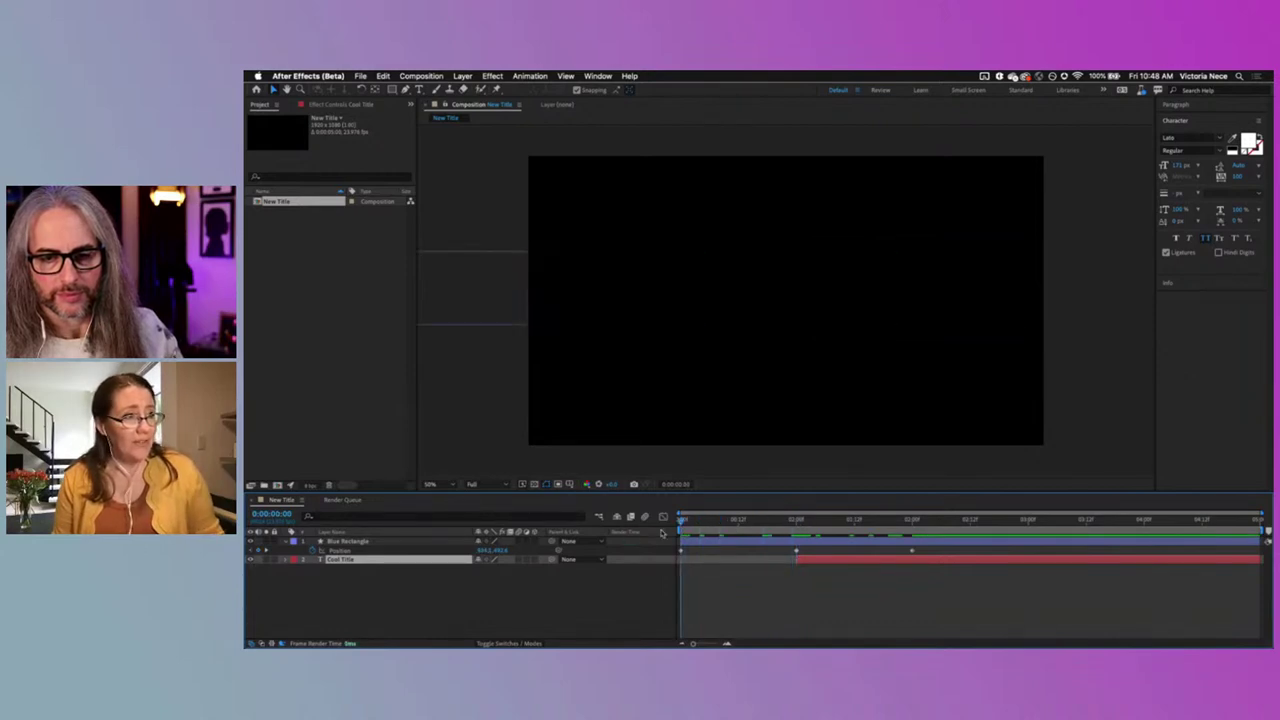
key(space)
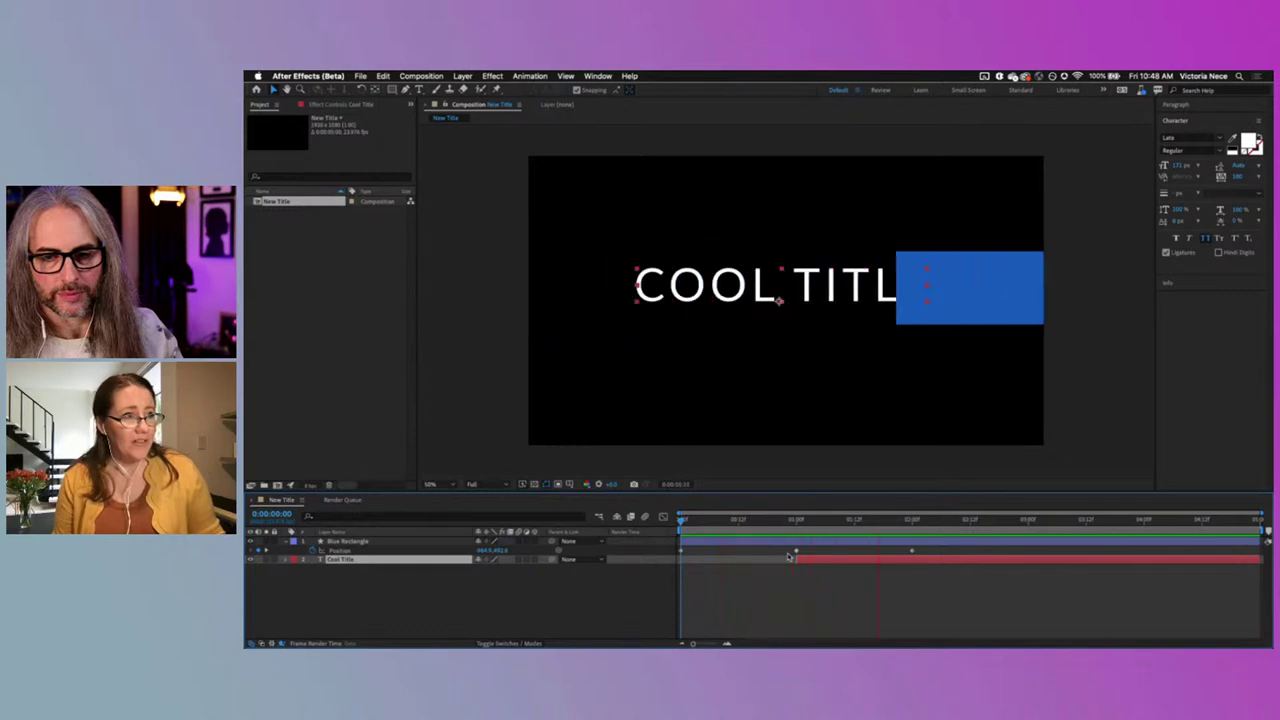
key(space)
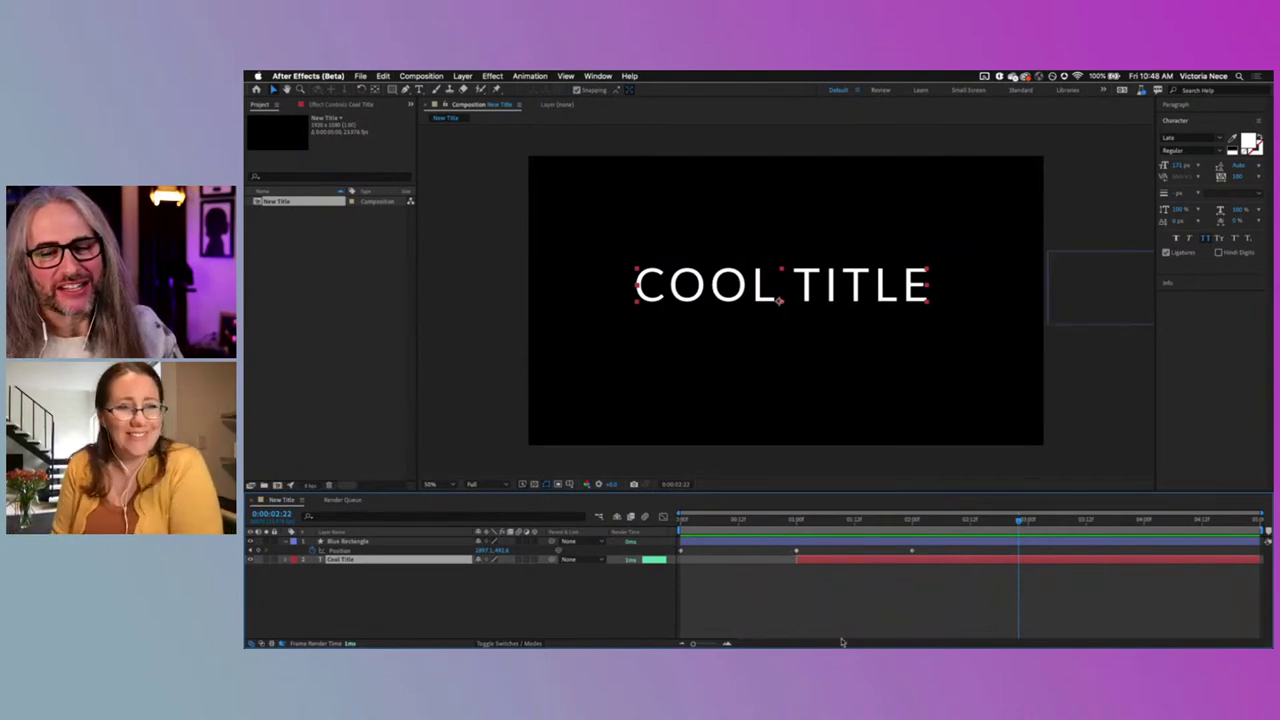
click(860, 601)
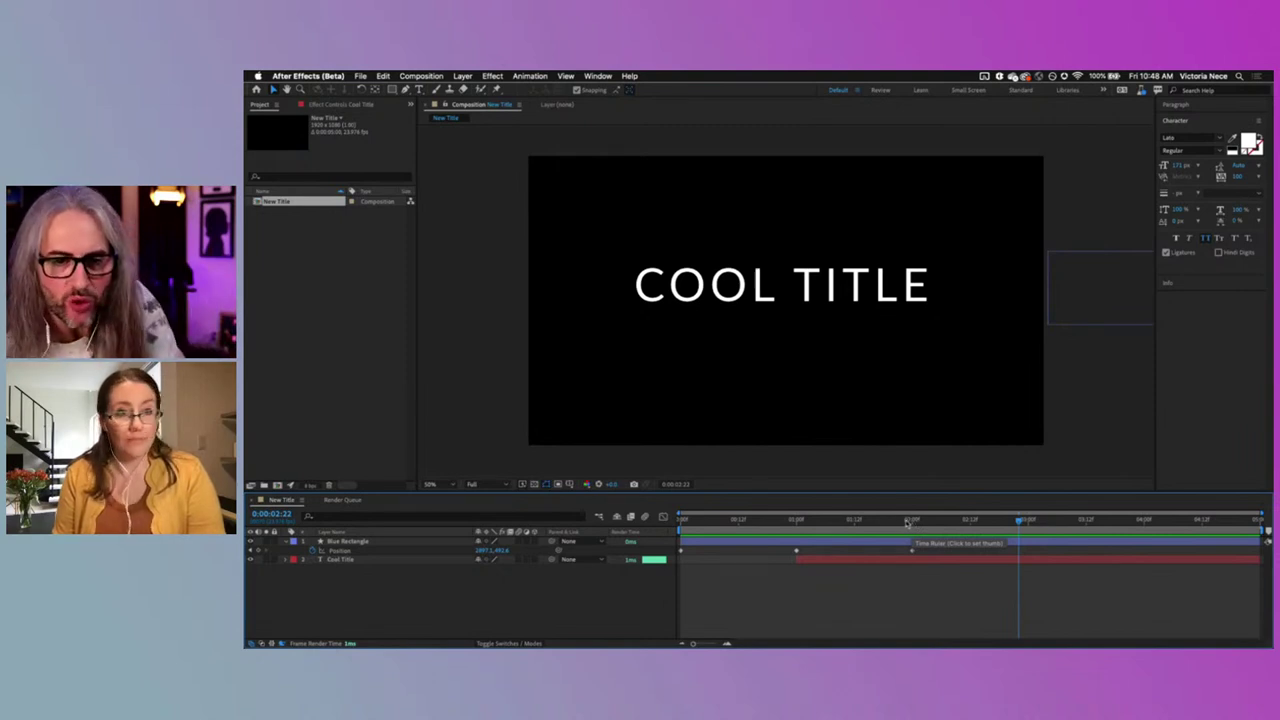
Step: Slide the Cool Title layer bar to start at the one-second Position keyframe, then scrub to check
click(779, 299)
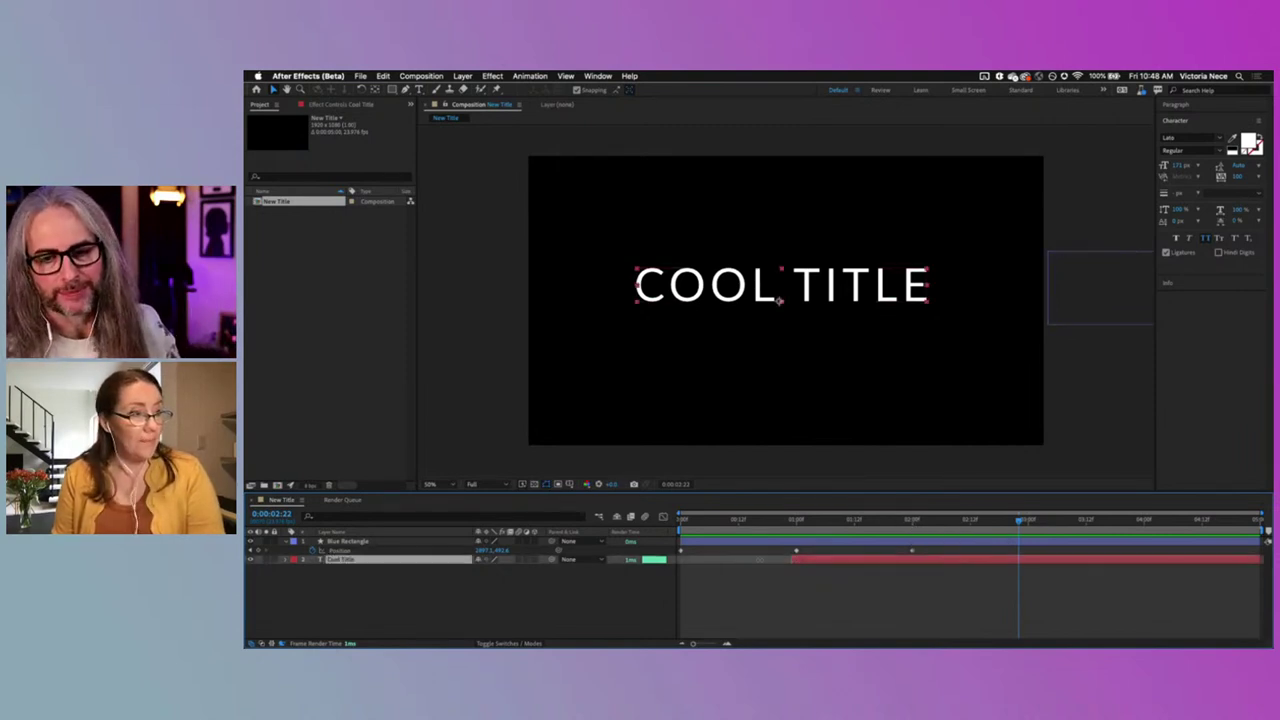
drag(695, 559, 806, 559)
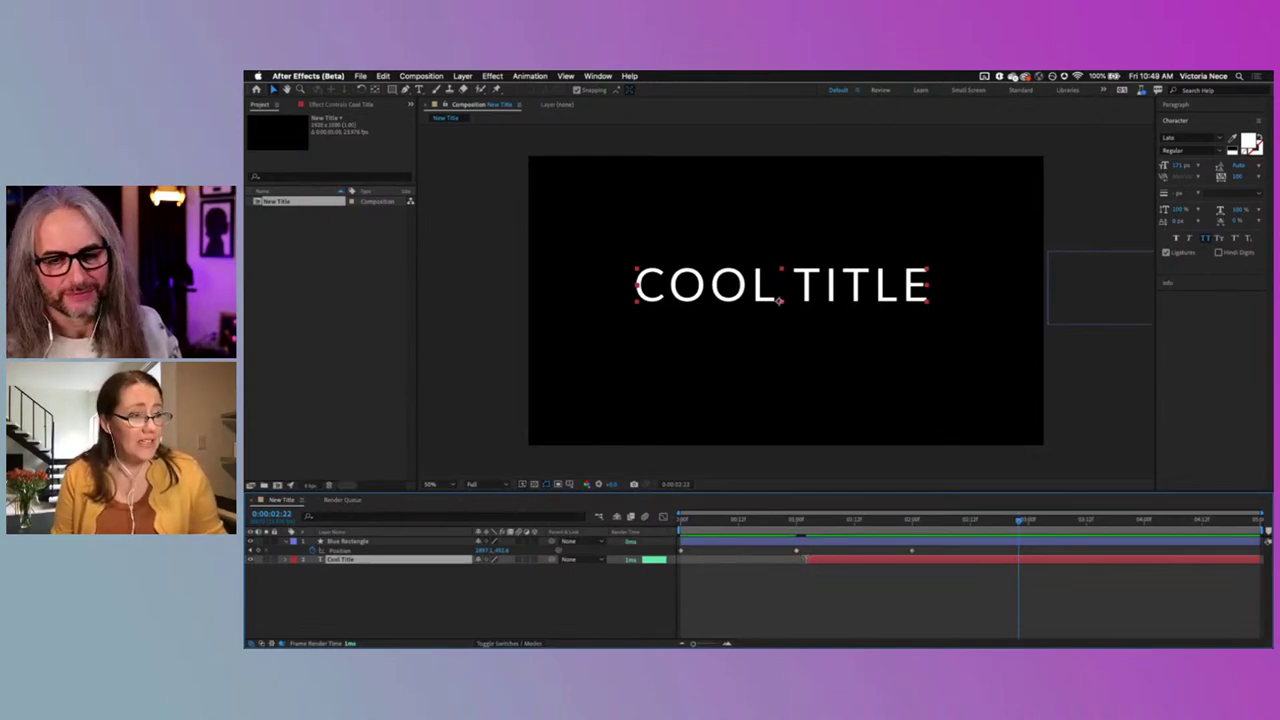
drag(806, 559, 690, 559)
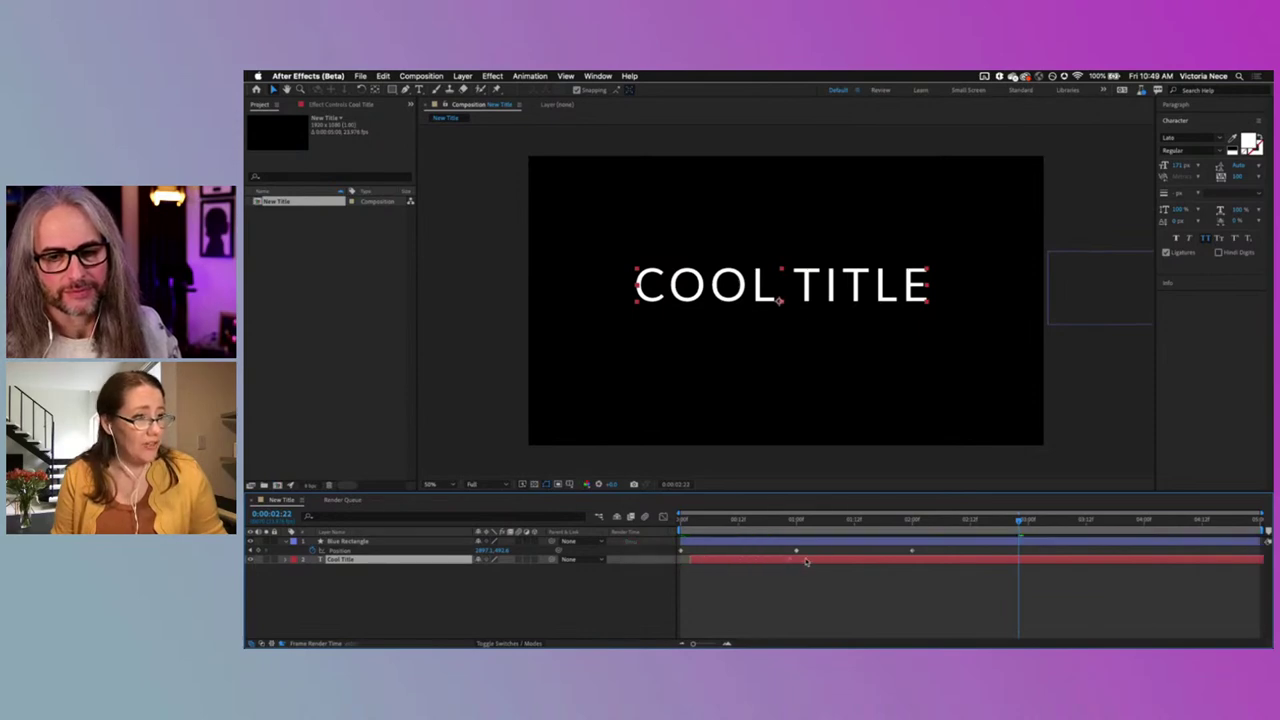
drag(806, 560, 884, 565)
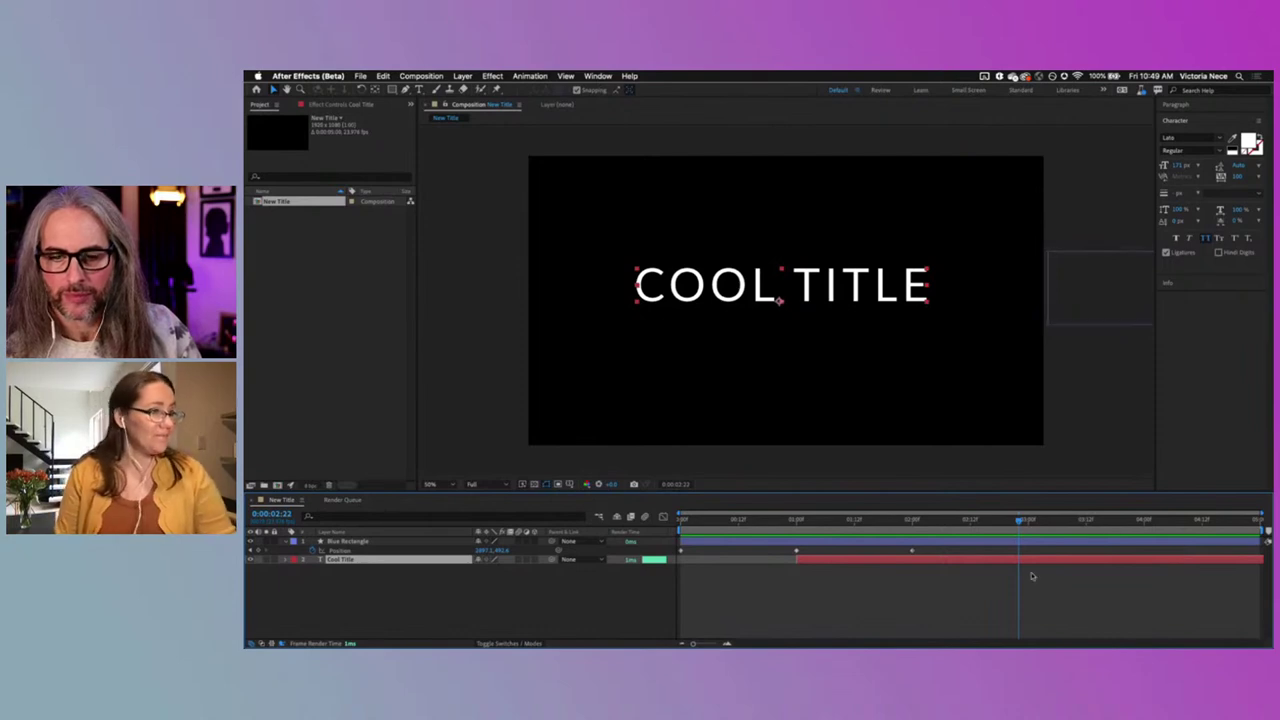
click(800, 520)
drag(698, 523, 905, 555)
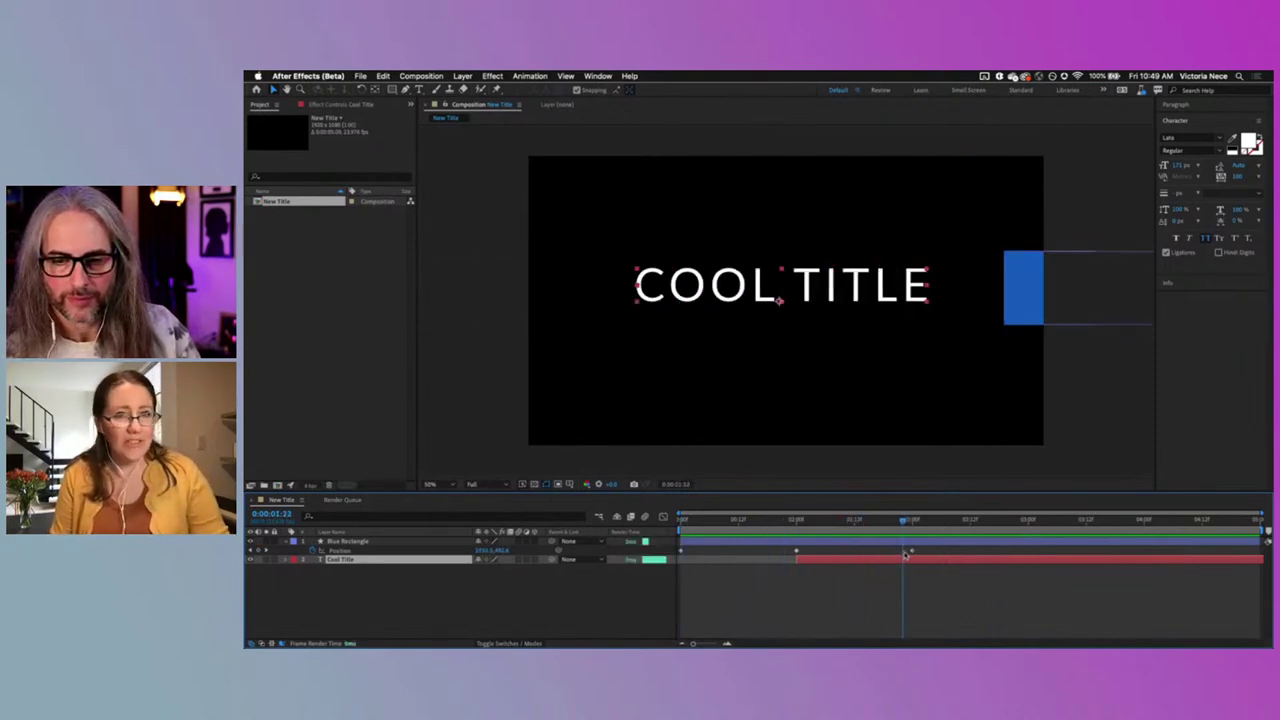
Step: Apply Easy Ease to the Blue Rectangle's Position keyframes and preview the eased motion
click(796, 552)
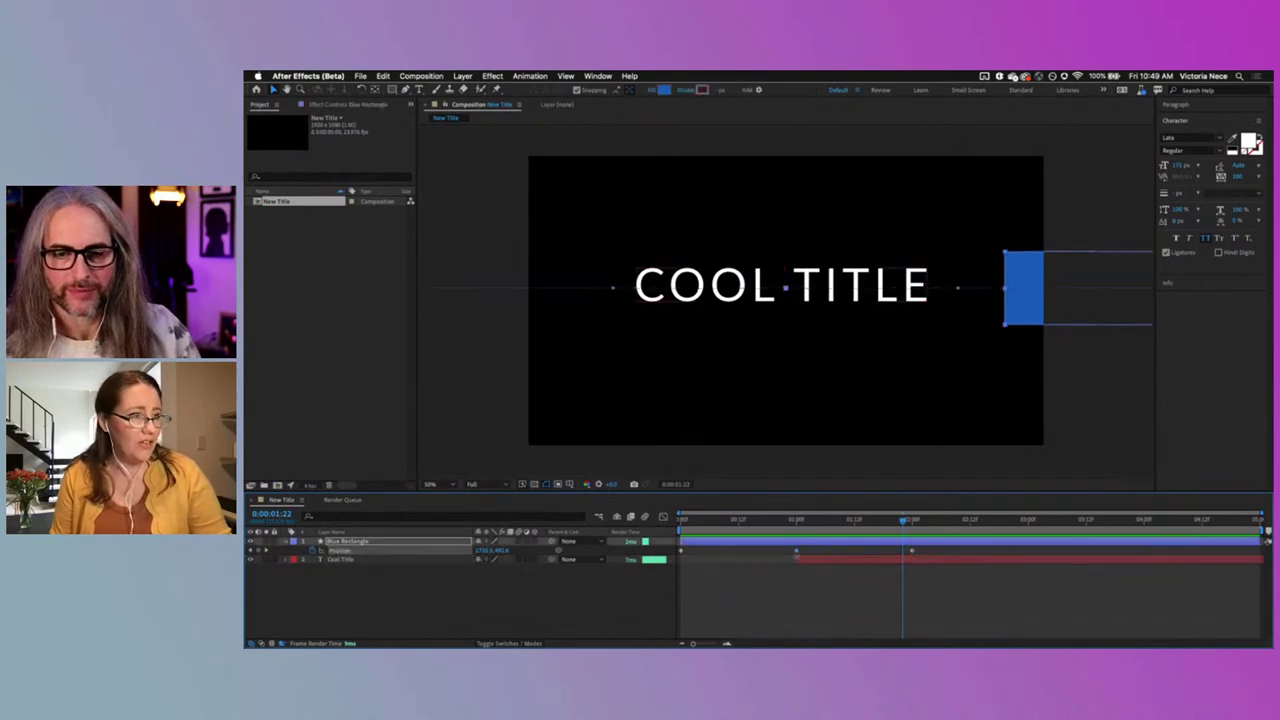
right_click(797, 552)
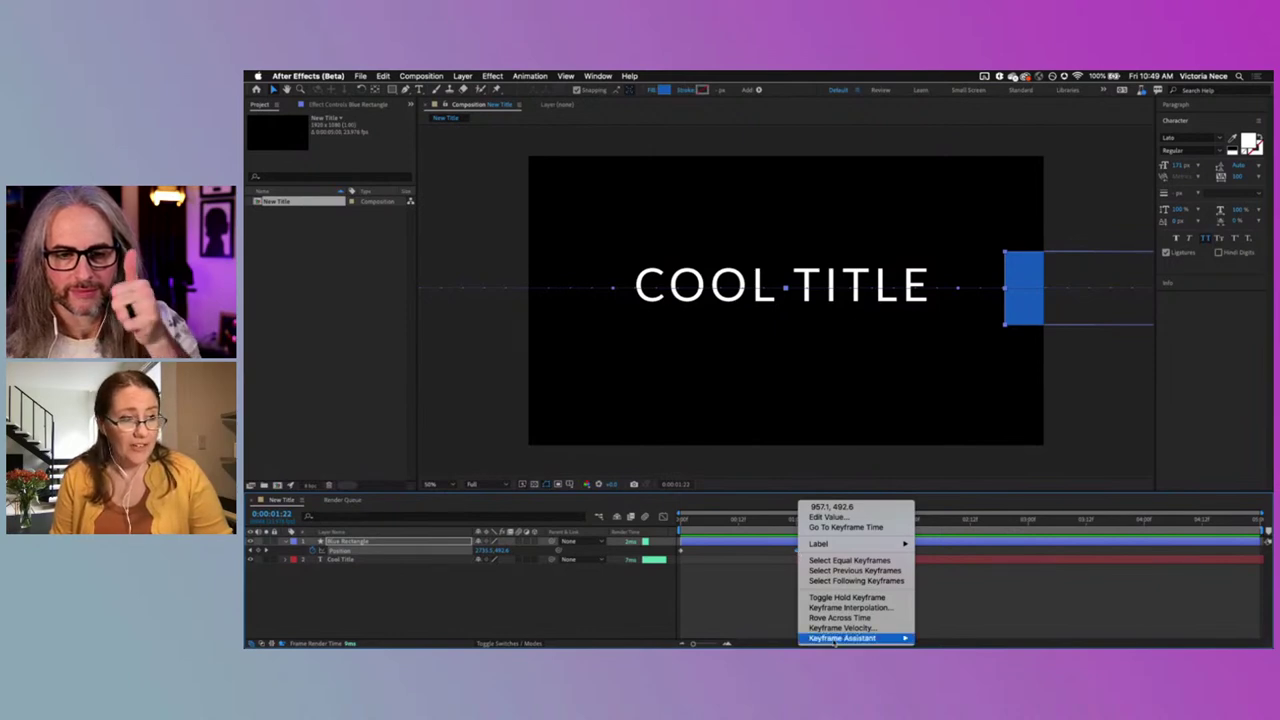
mouse_move(843, 638)
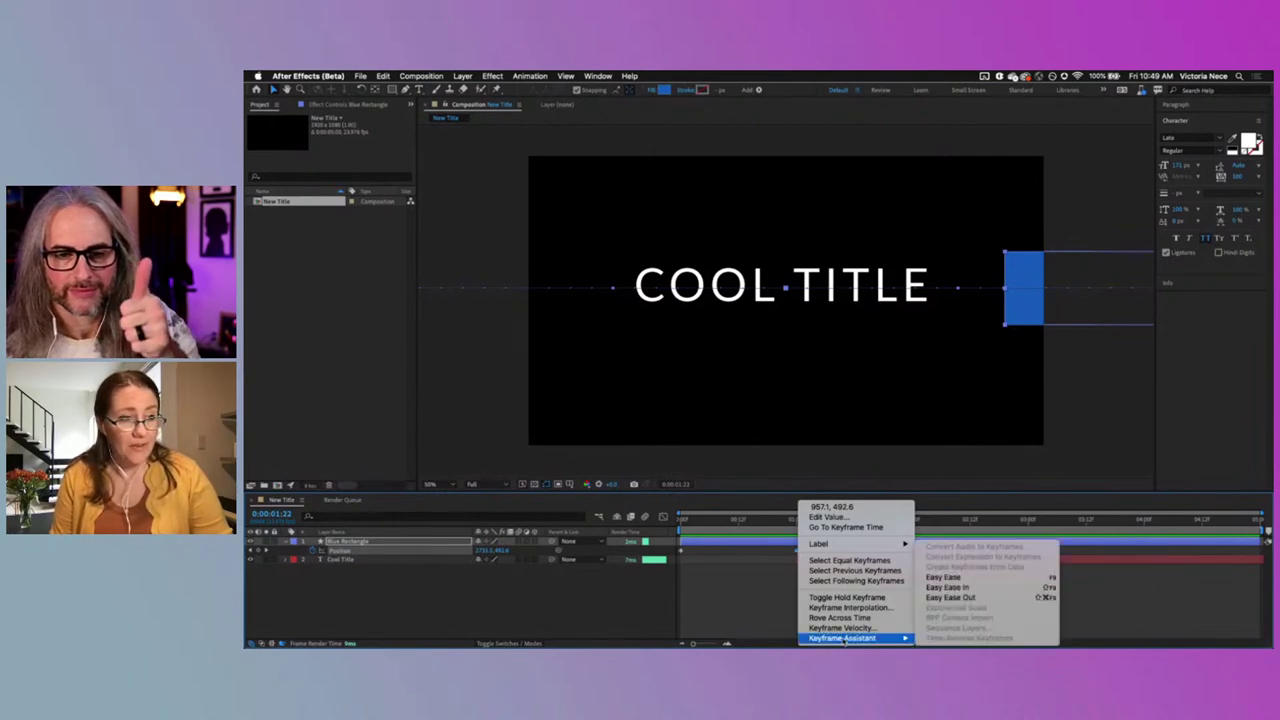
click(1012, 580)
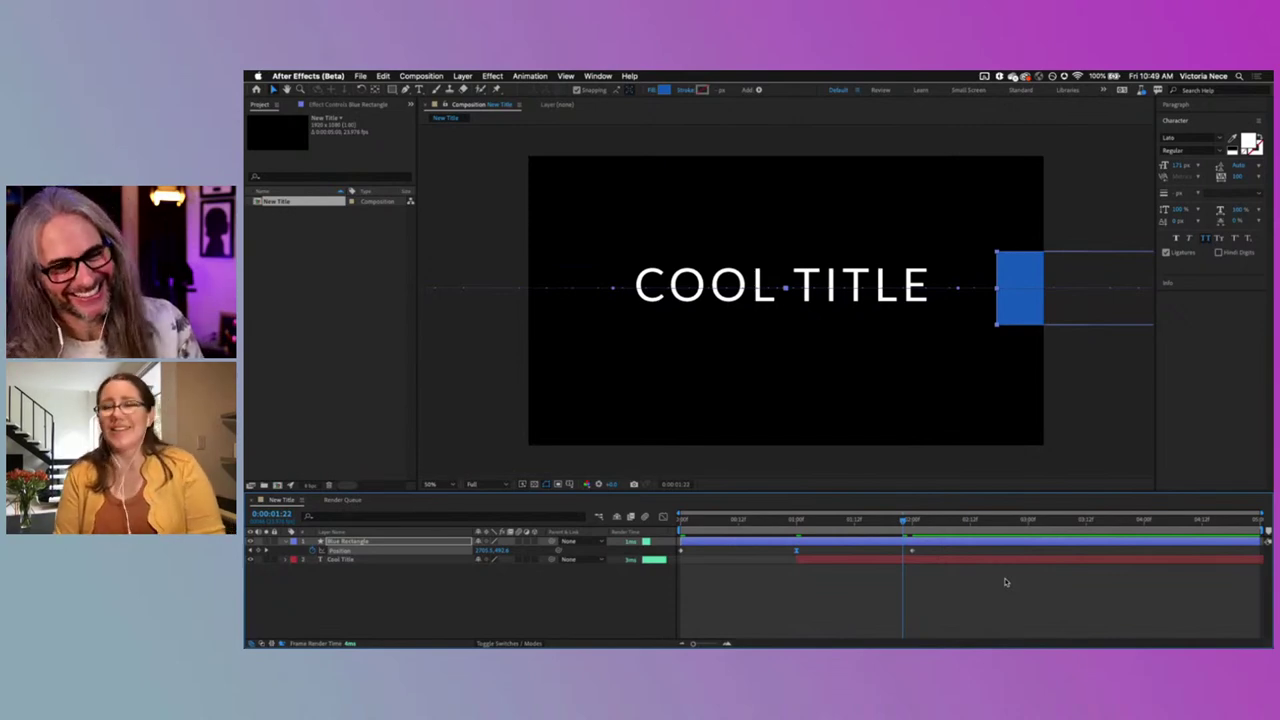
mouse_move(1013, 645)
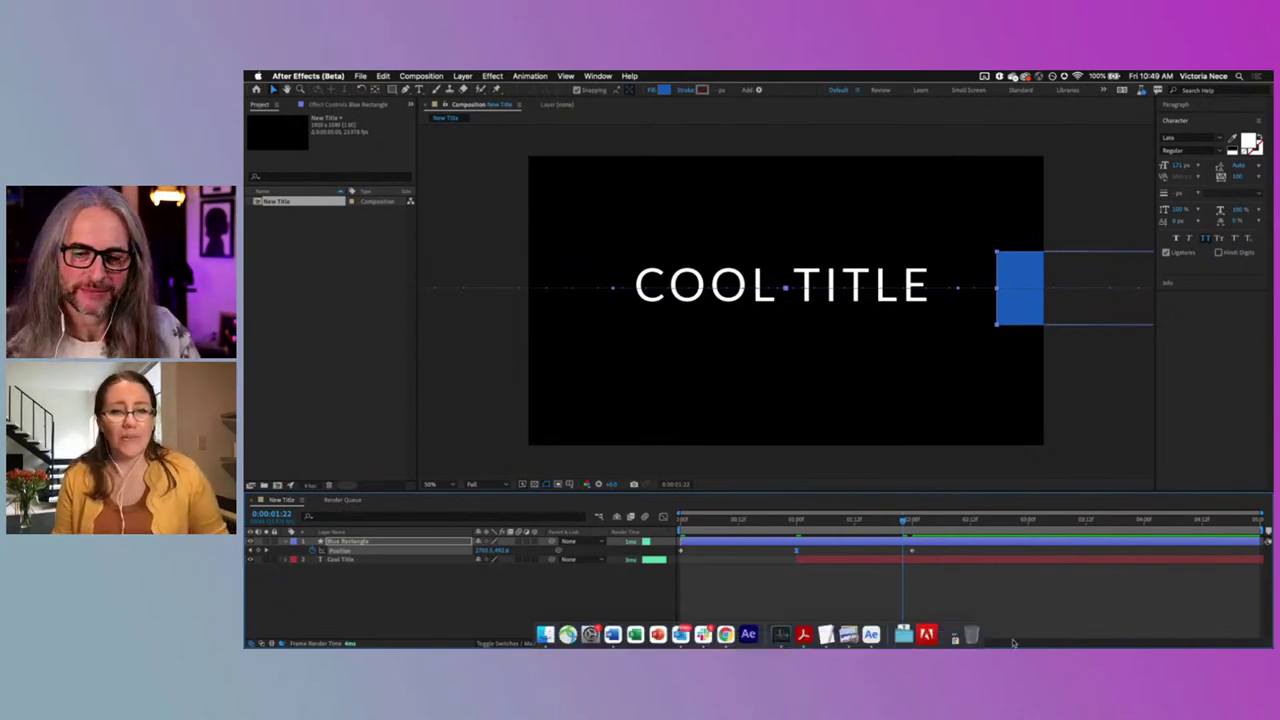
drag(746, 512, 615, 594)
click(615, 594)
key(space)
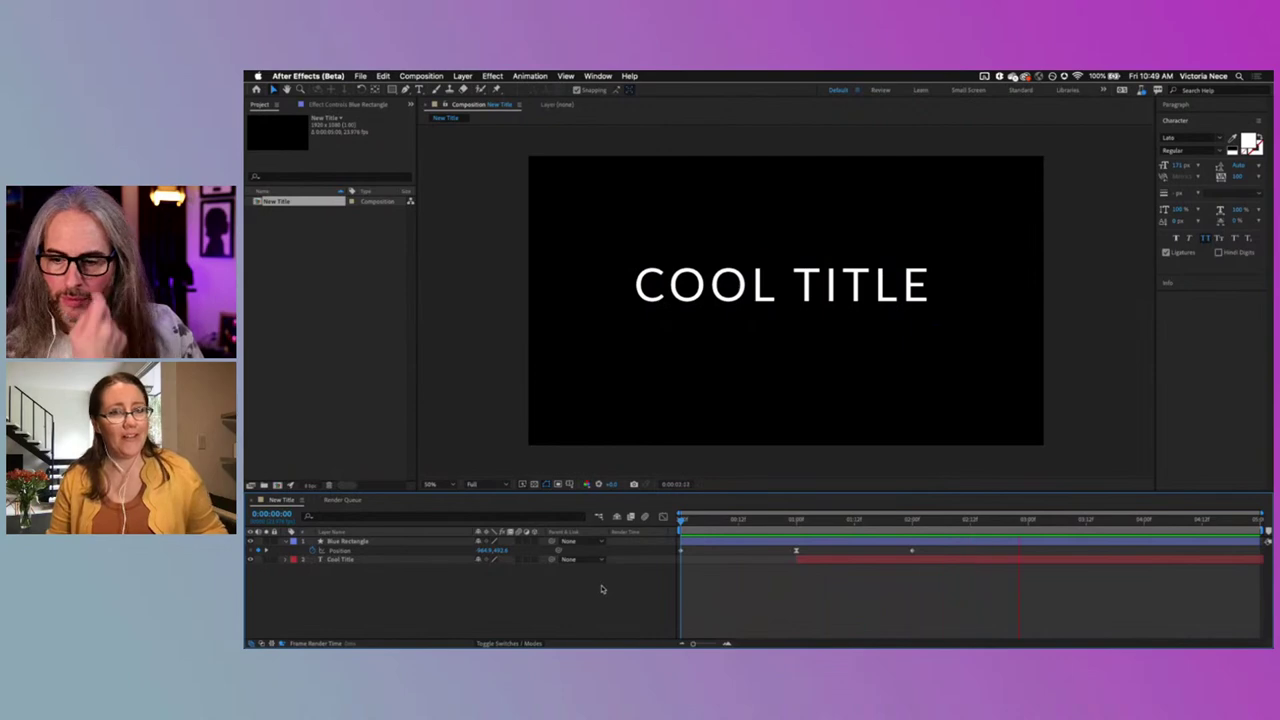
Step: Select the Blue Rectangle layer's Position property
click(412, 551)
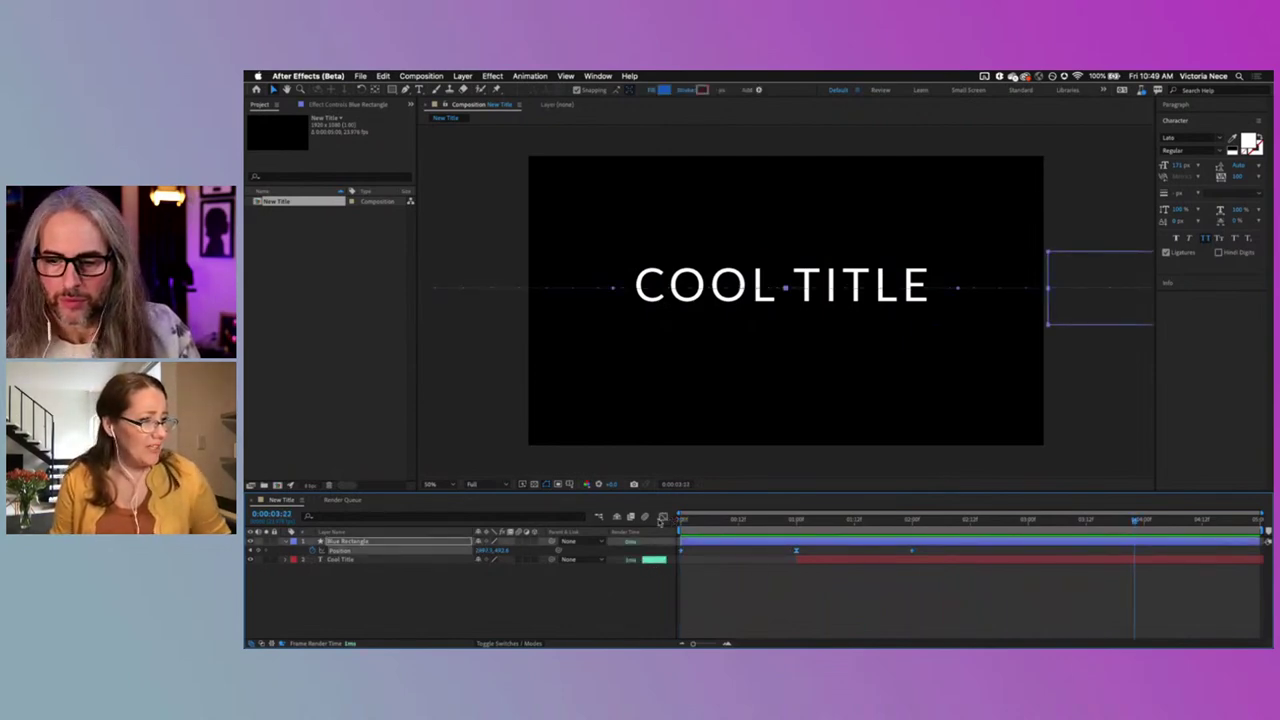
click(376, 566)
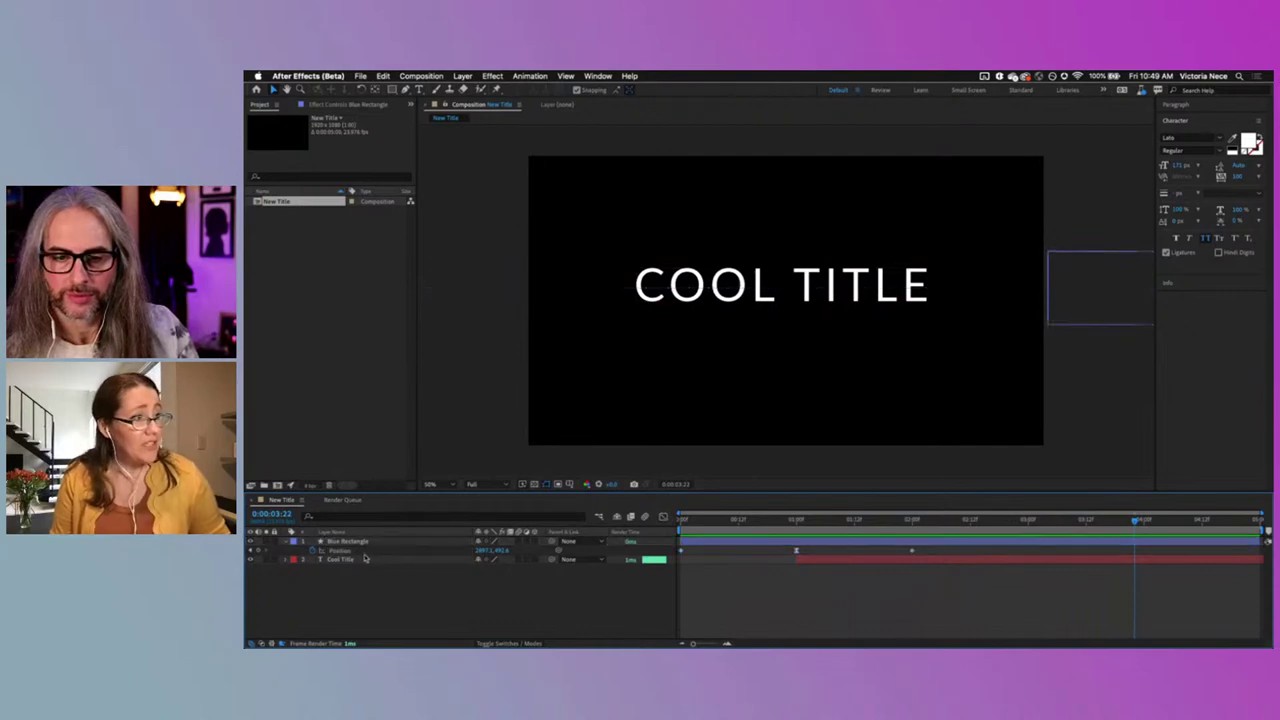
click(360, 551)
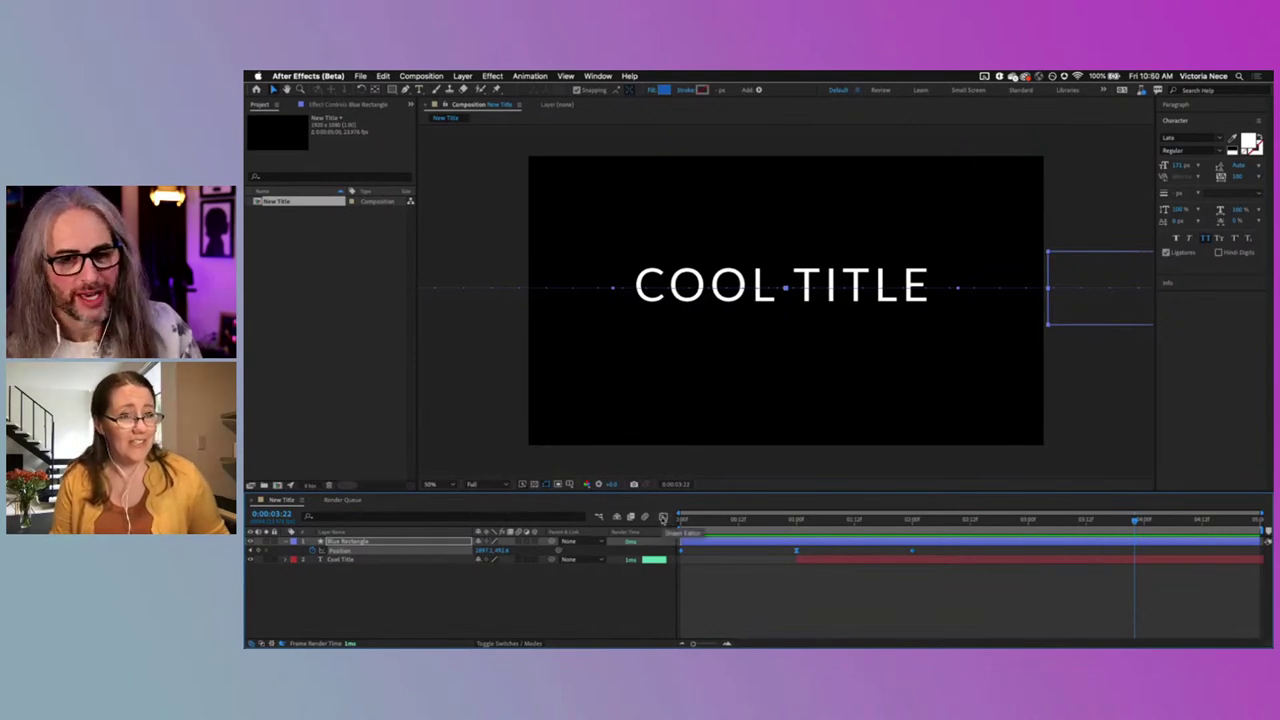
Step: In the Graph Editor's speed graph, stretch the middle keyframe's incoming and outgoing influence handles outward
click(662, 518)
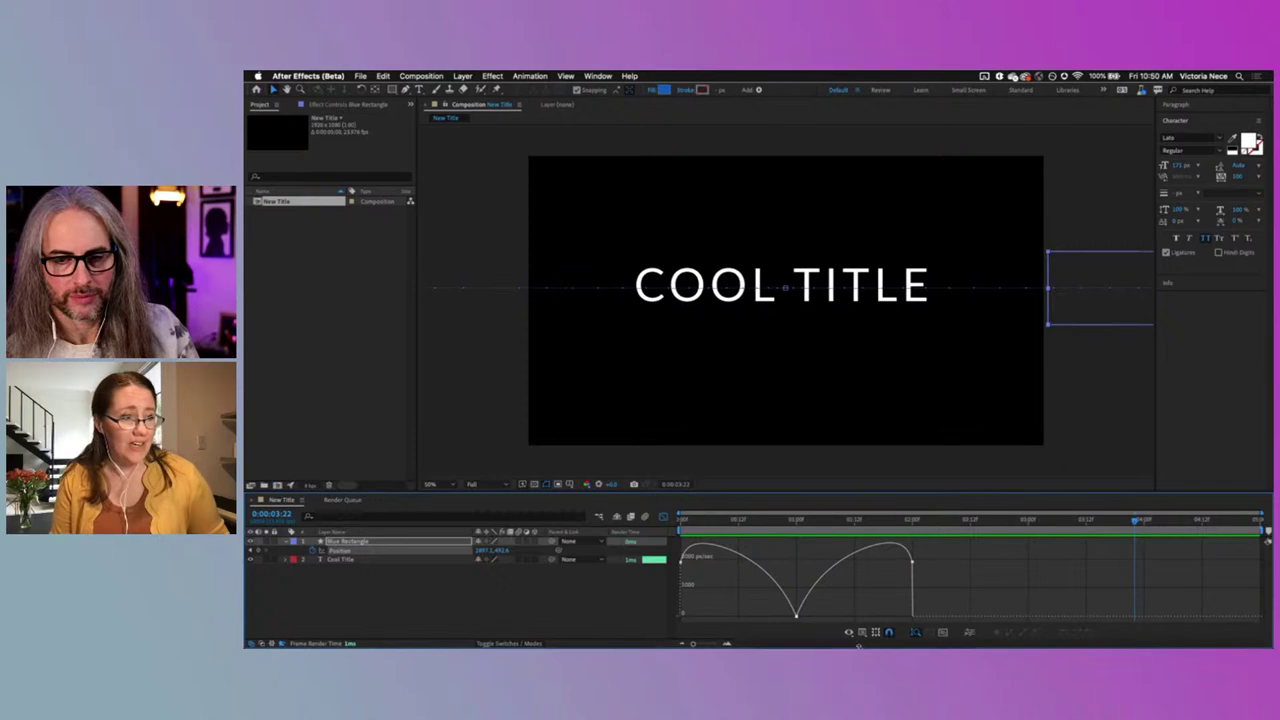
click(852, 633)
click(868, 543)
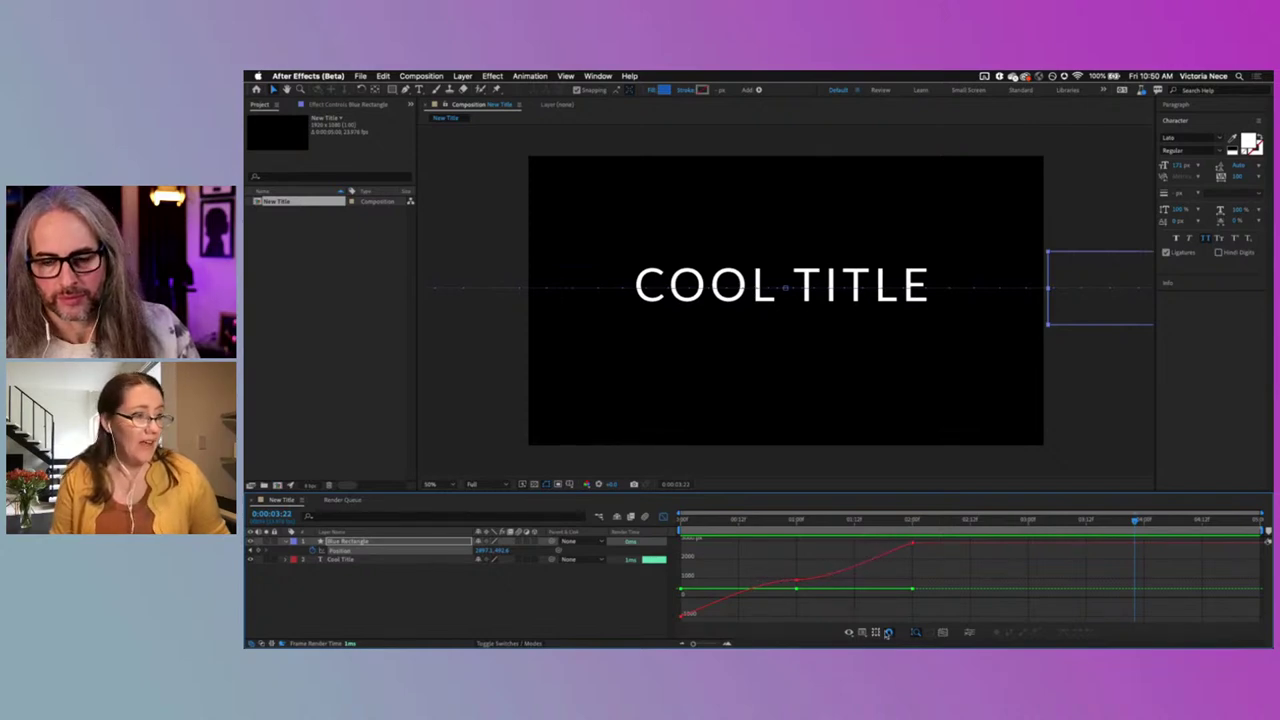
click(866, 636)
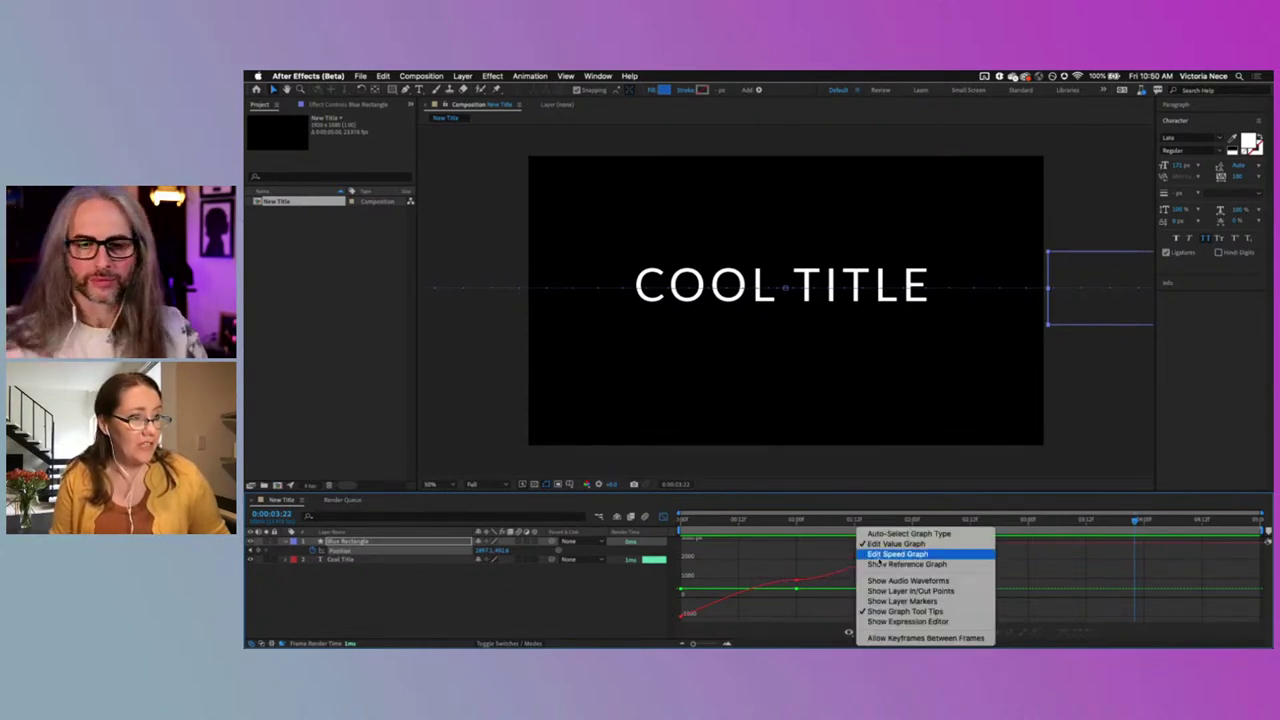
click(874, 556)
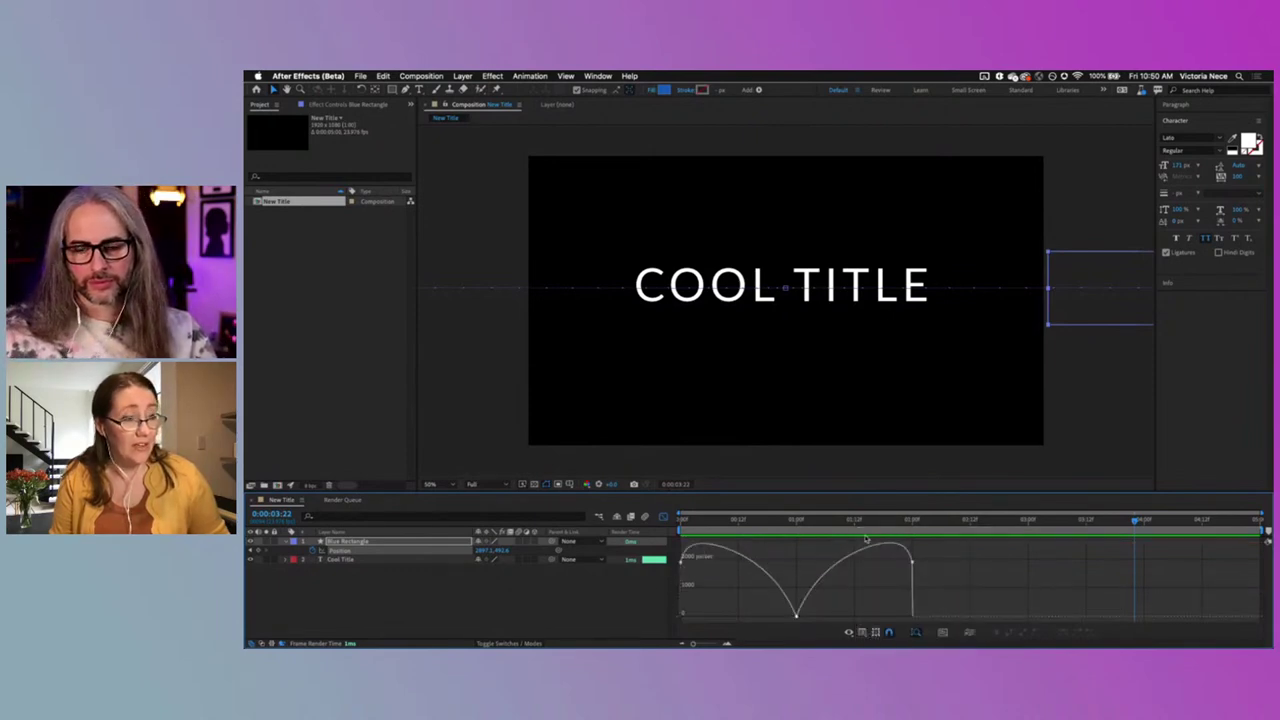
click(797, 613)
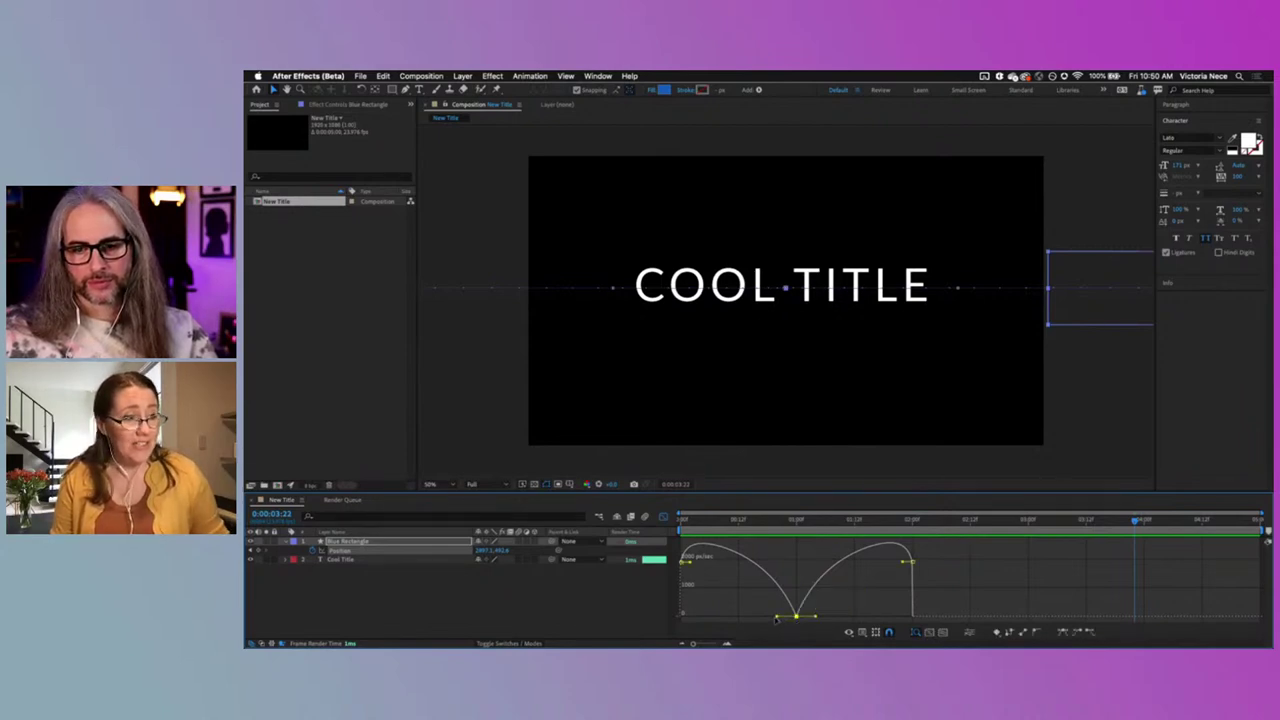
drag(778, 617, 737, 616)
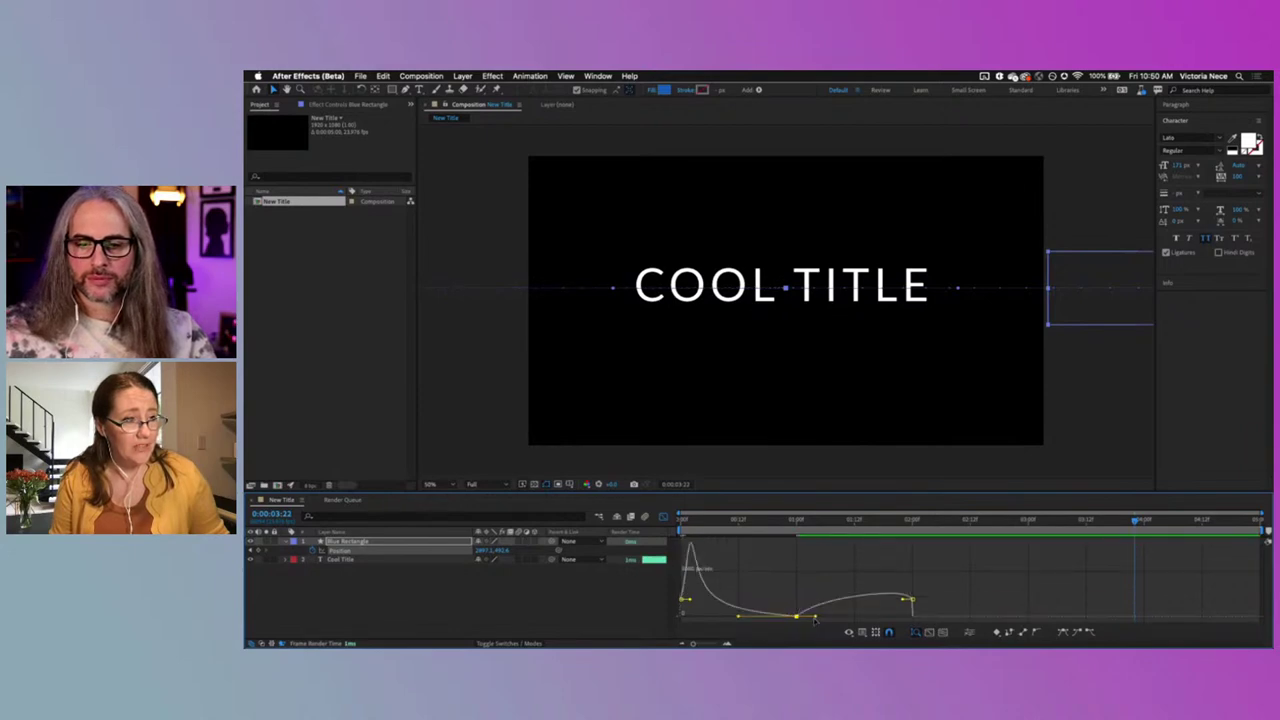
drag(815, 620, 862, 621)
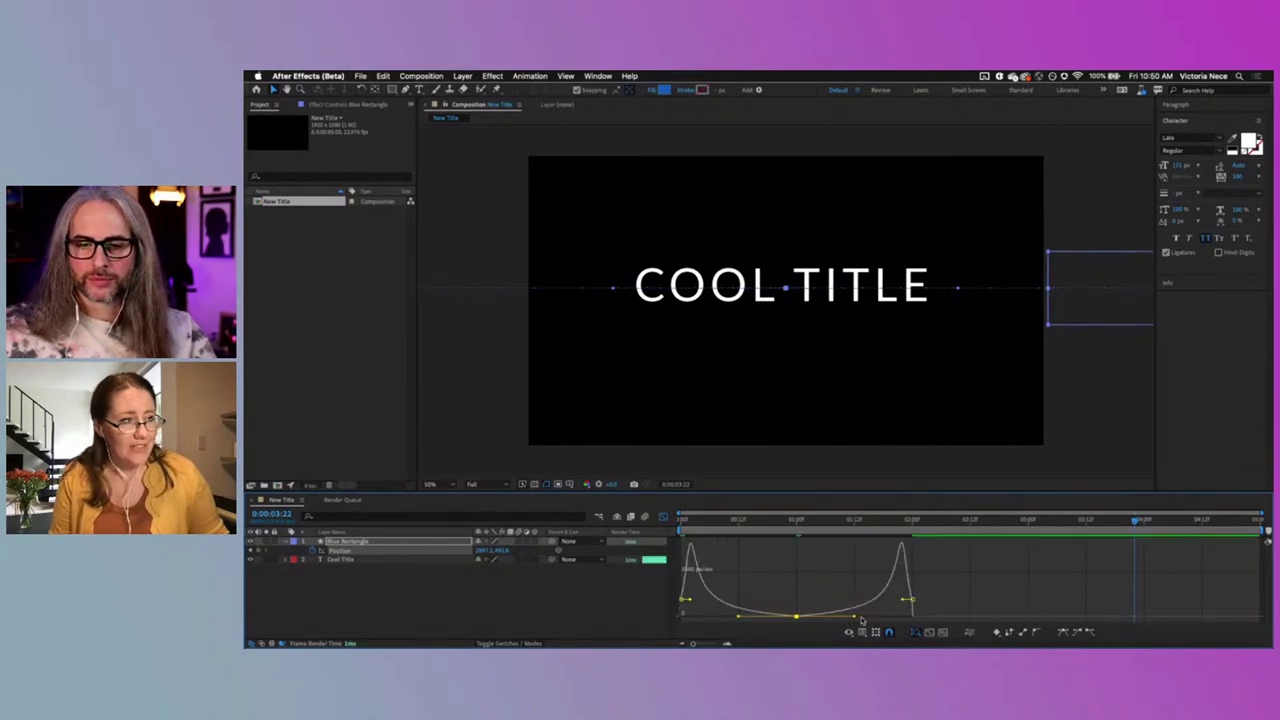
click(664, 517)
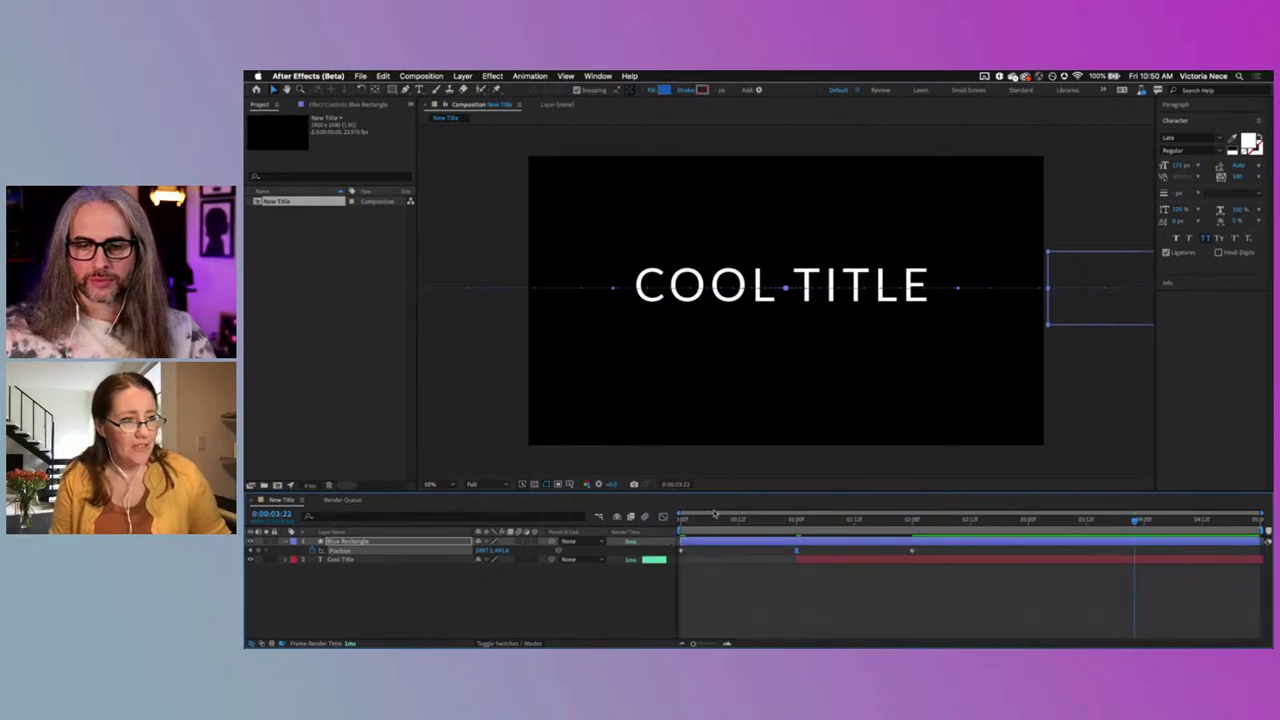
click(684, 519)
click(600, 615)
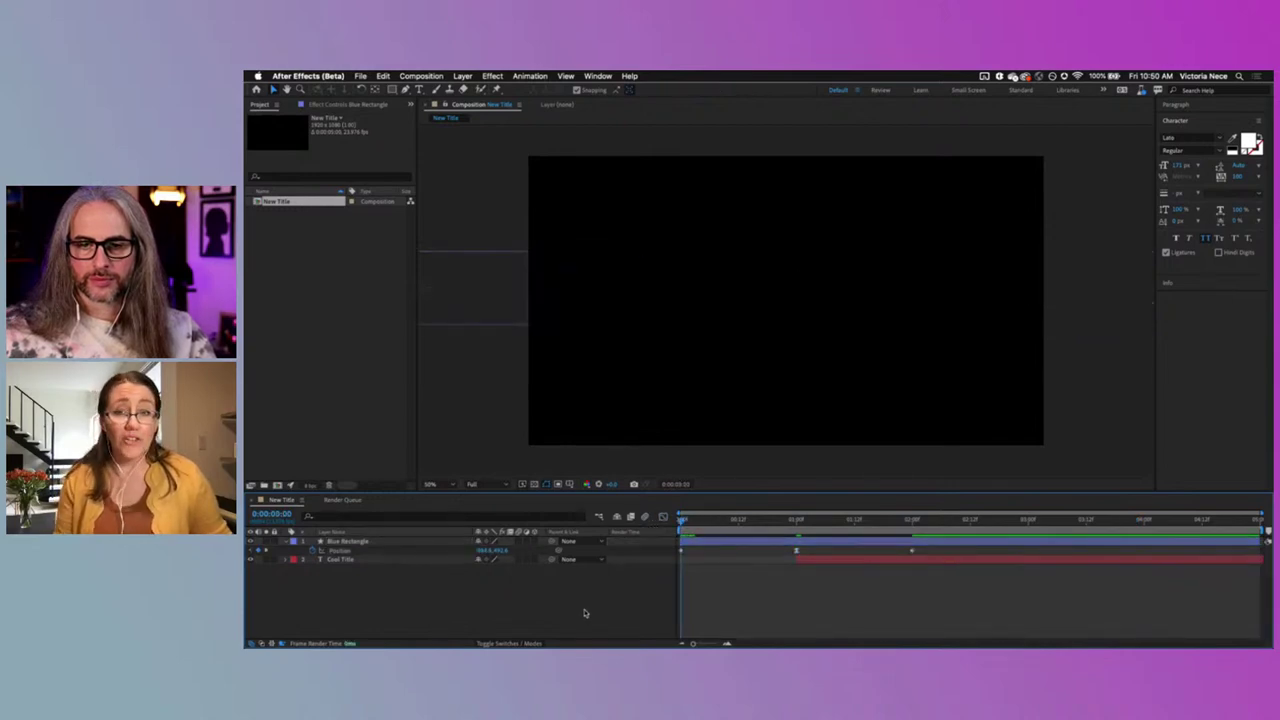
key(space)
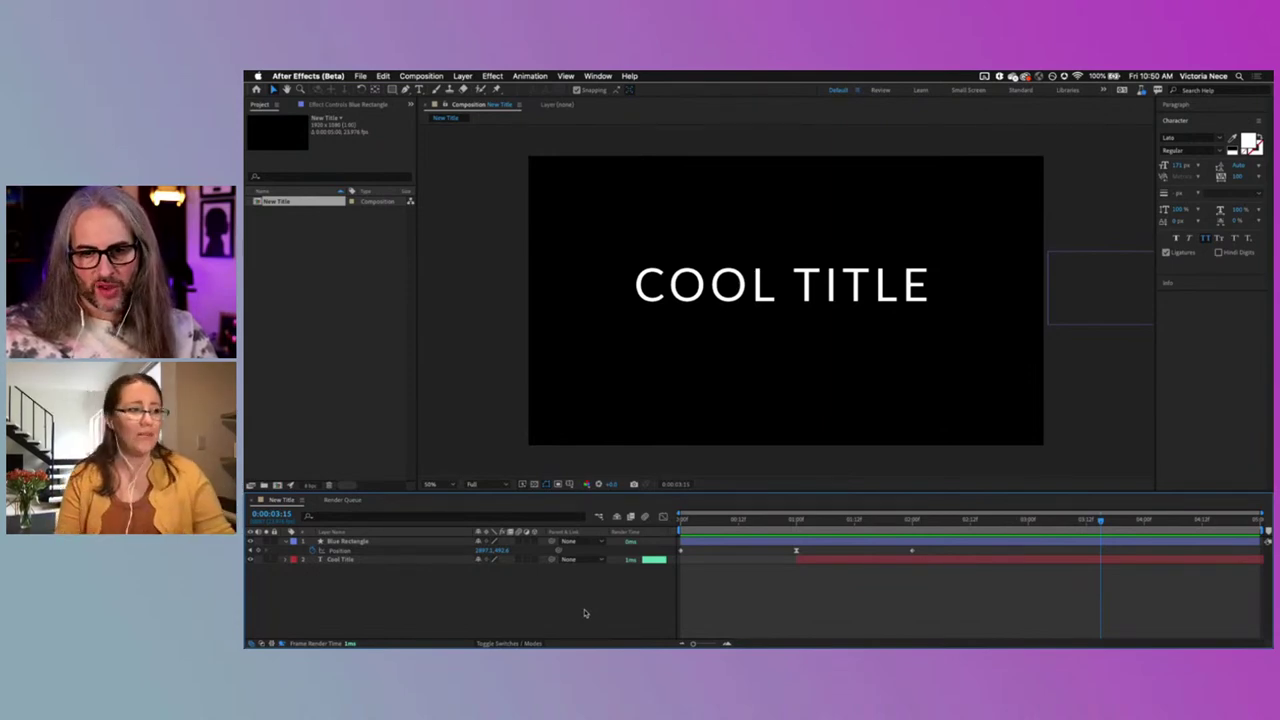
click(684, 522)
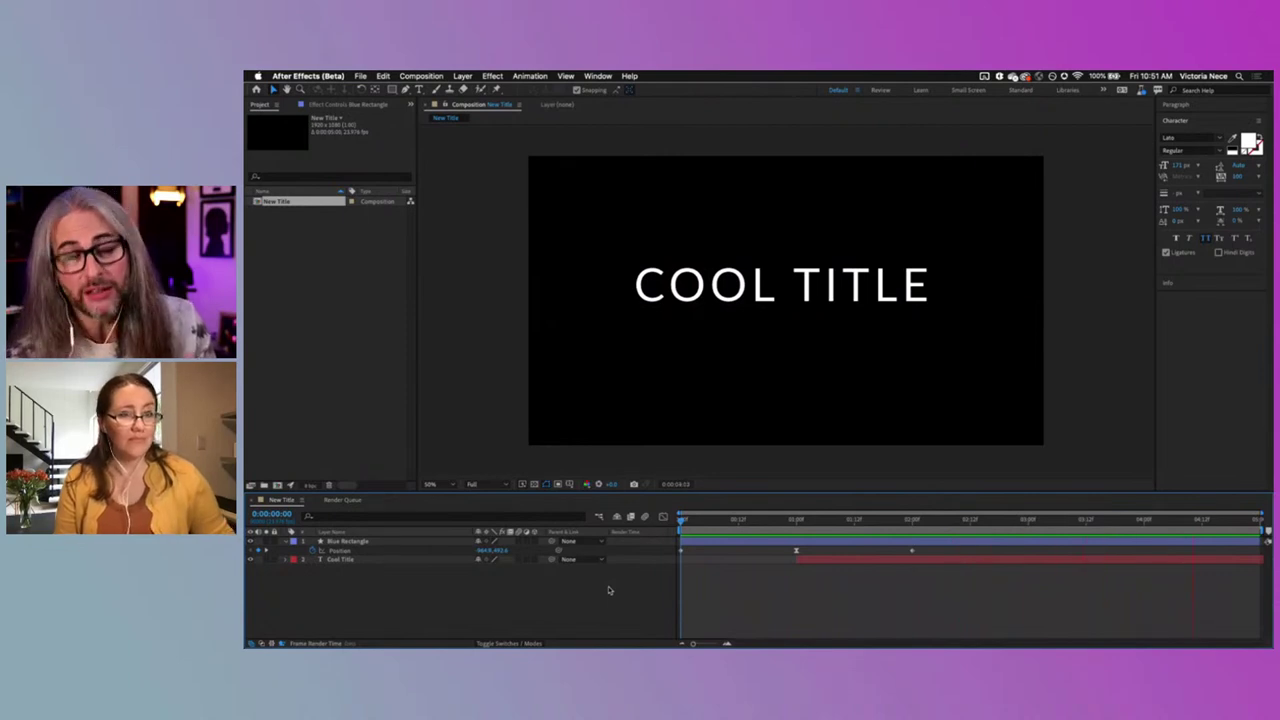
key(space)
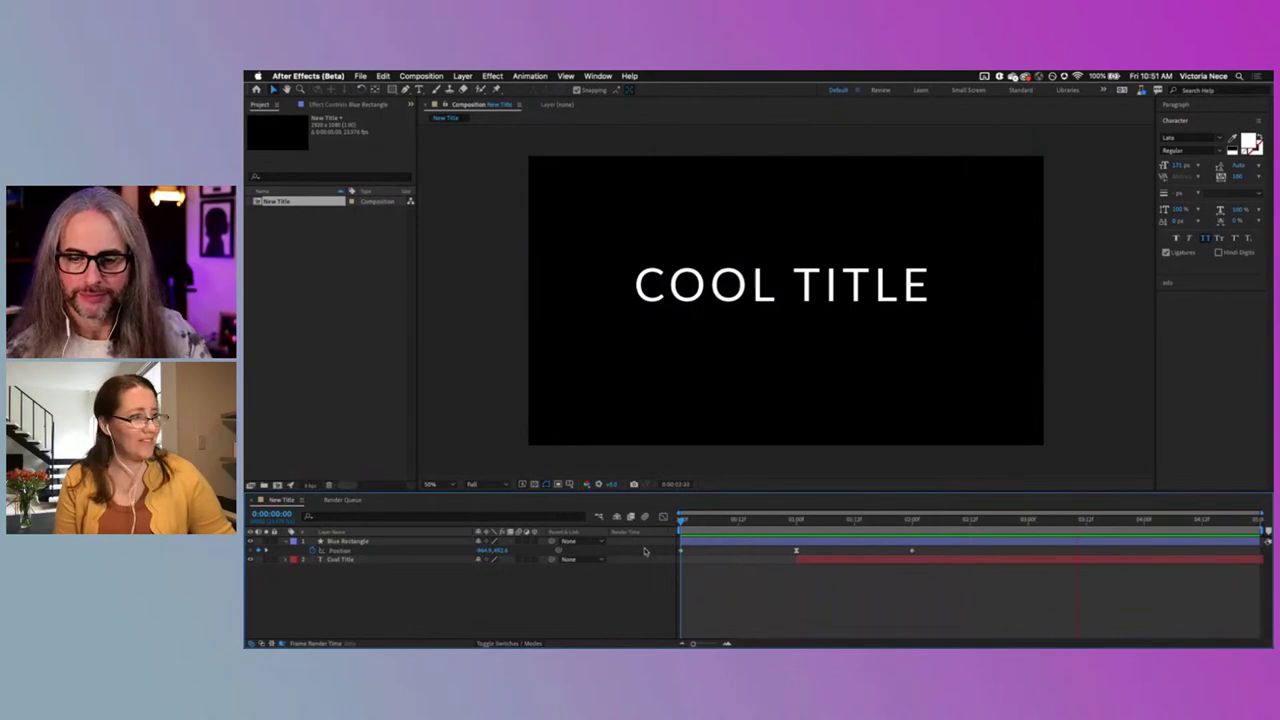
Step: Stop playback, deselect all layers, and choose the Rectangle Tool
click(349, 541)
click(422, 599)
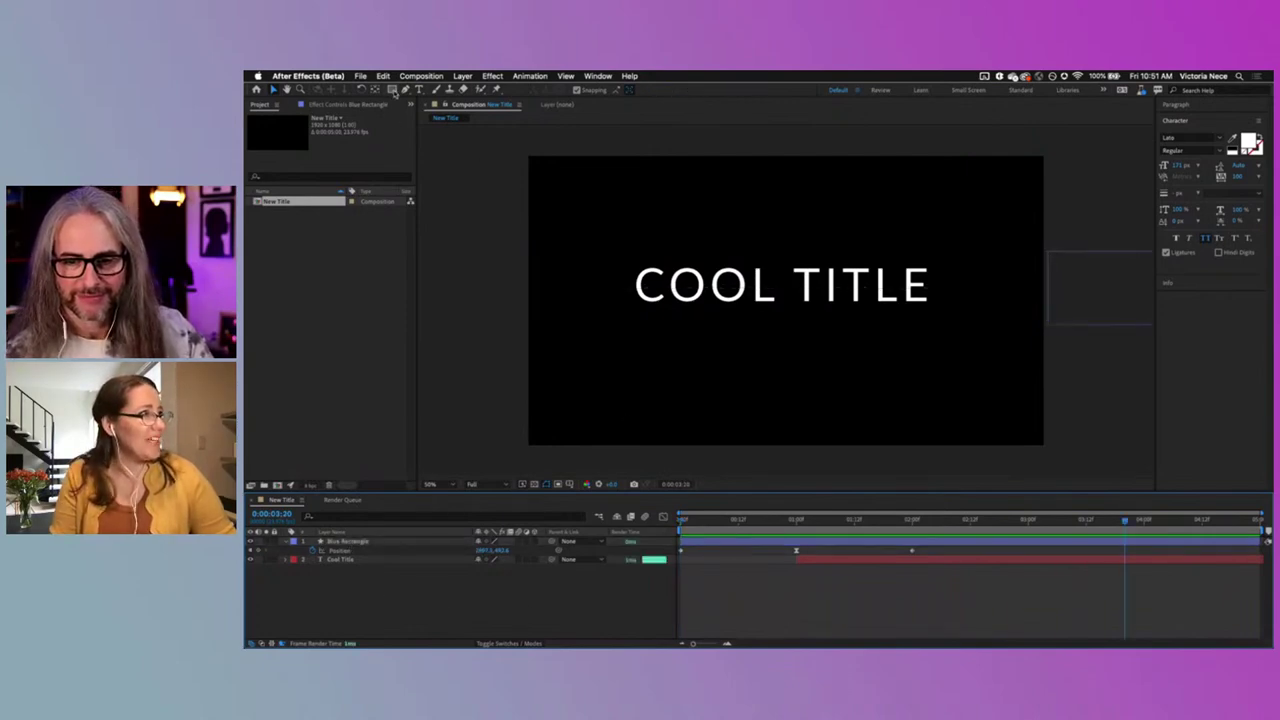
click(393, 89)
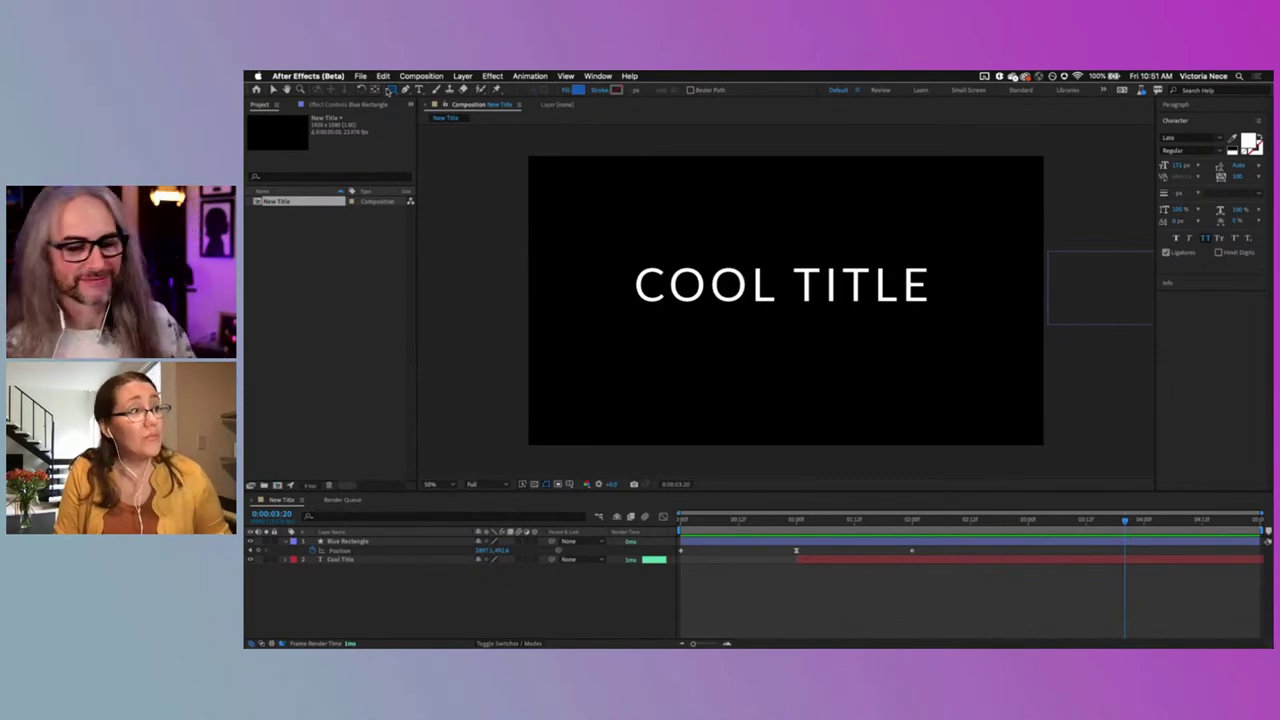
click(404, 90)
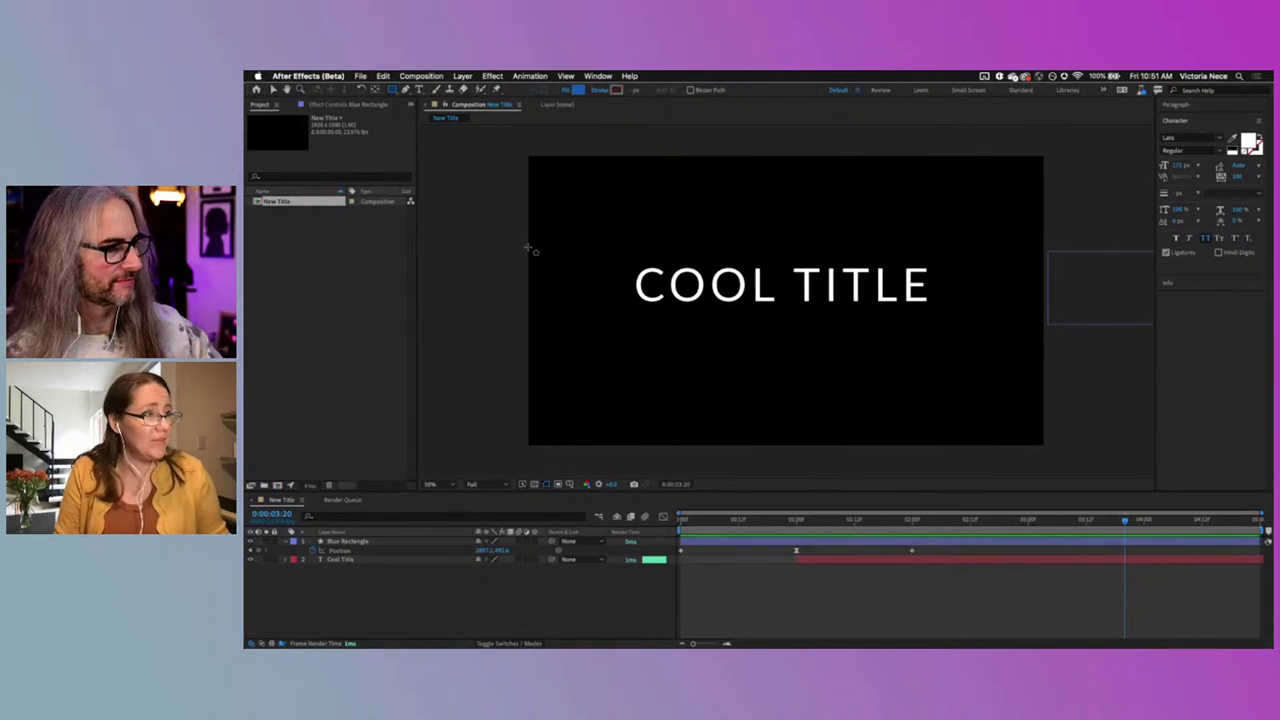
Step: Drag a full-width rectangle across the middle of the comp, creating Shape Layer 1
mouse_move(527, 251)
mouse_down()
mouse_move(1041, 331)
mouse_move(1057, 310)
mouse_up()
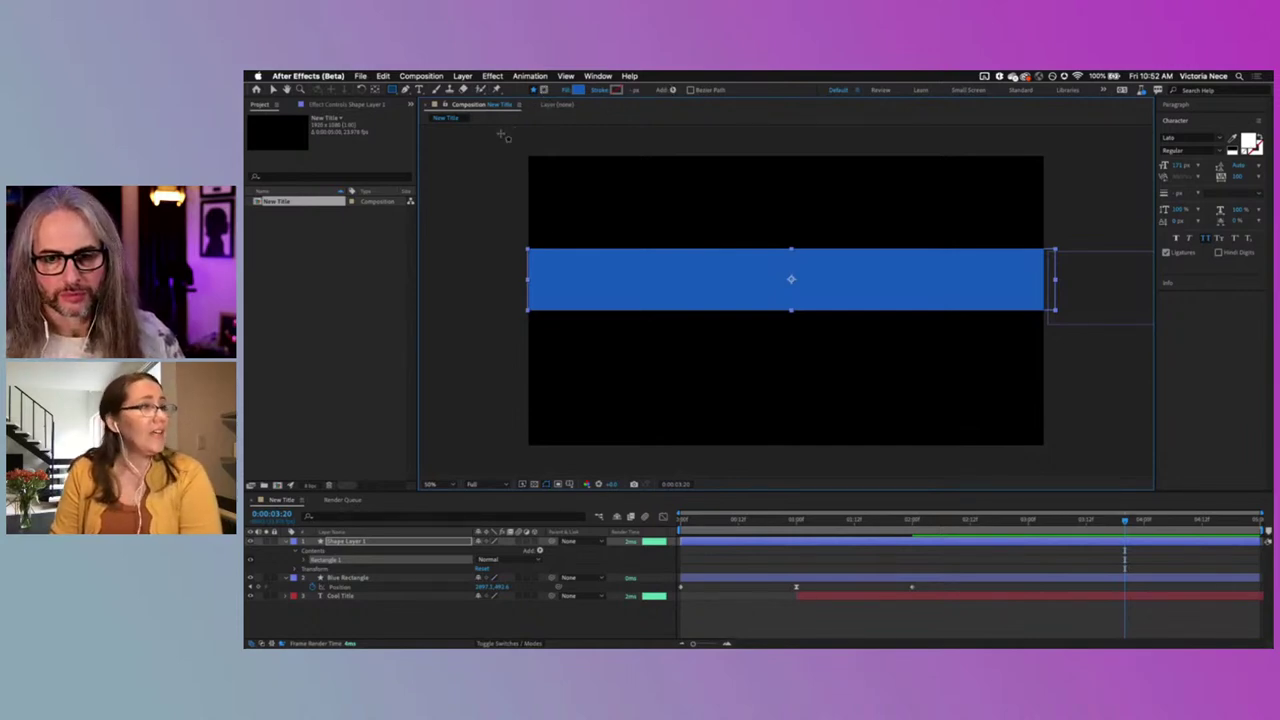
Step: Fill Shape Layer 1's bar with purple, keeping the fill blend mode Normal
click(578, 90)
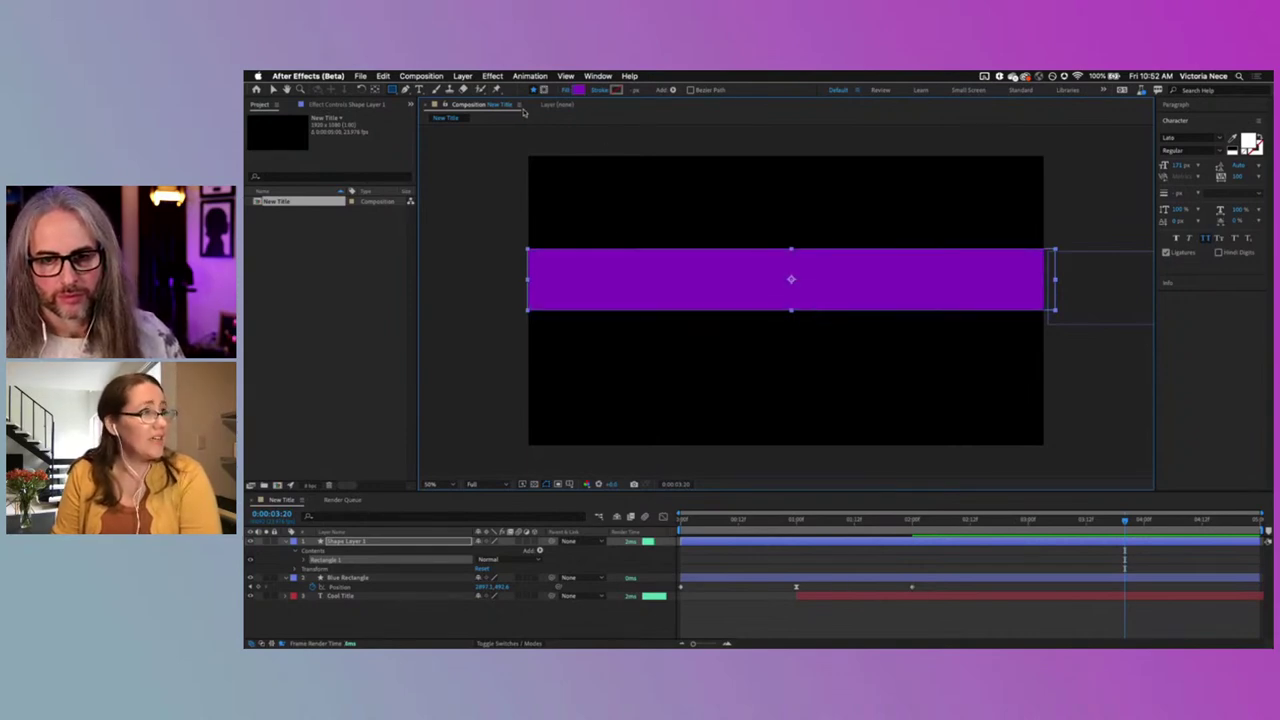
click(565, 90)
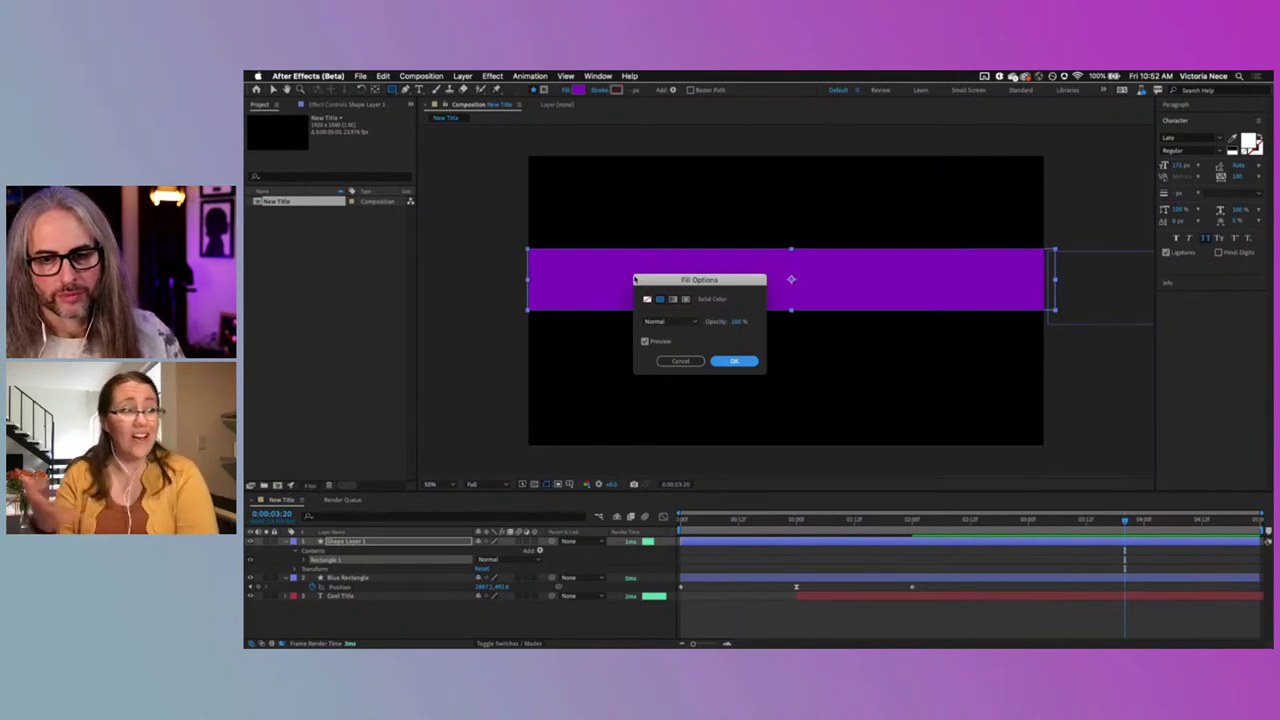
click(692, 321)
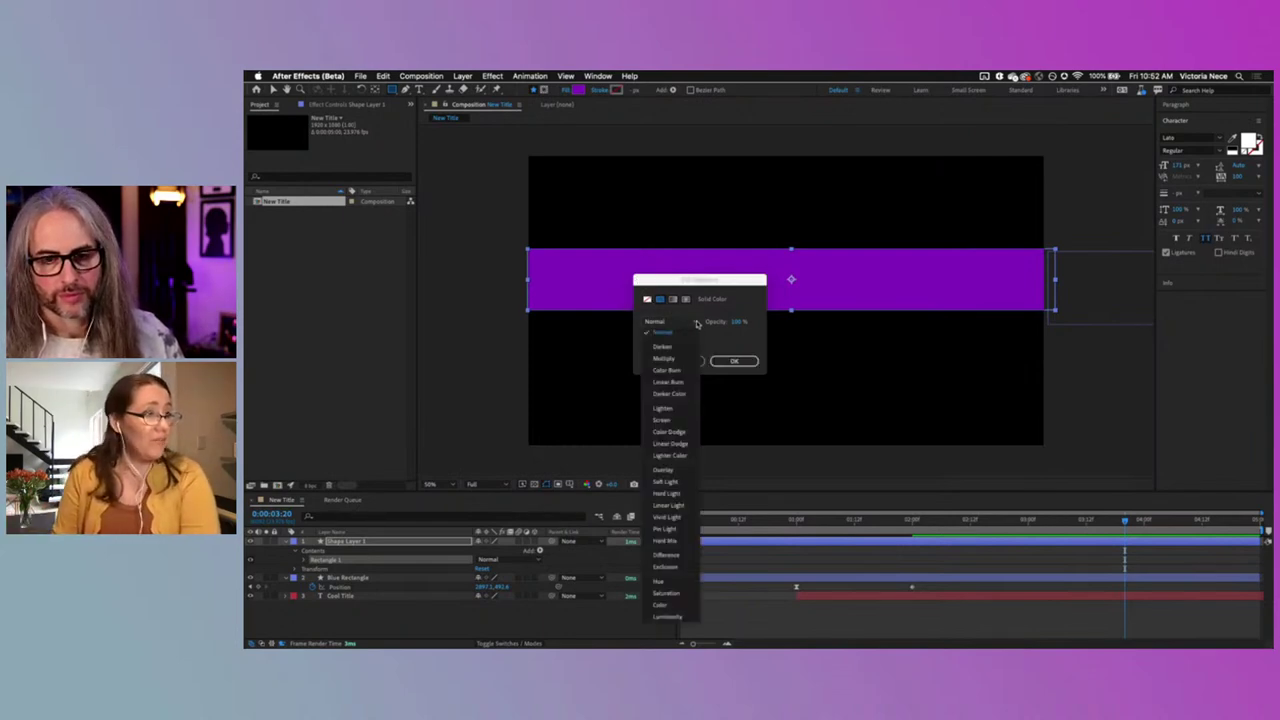
click(742, 284)
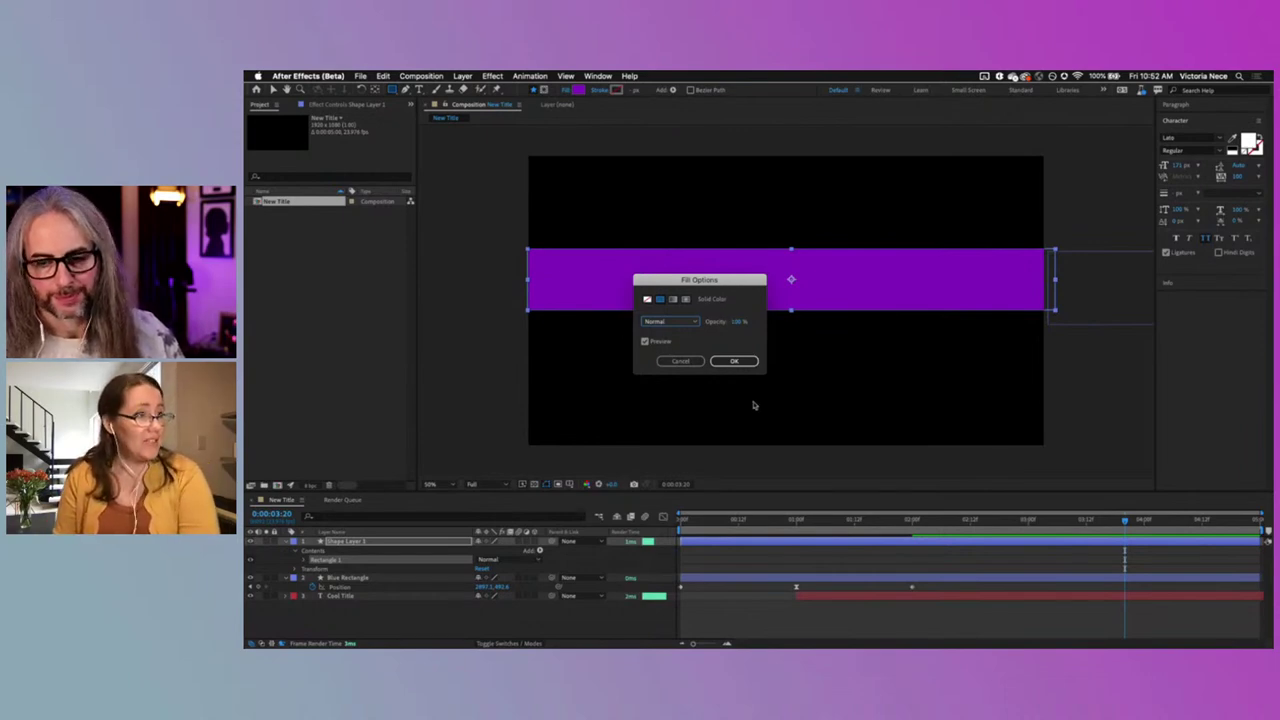
click(752, 361)
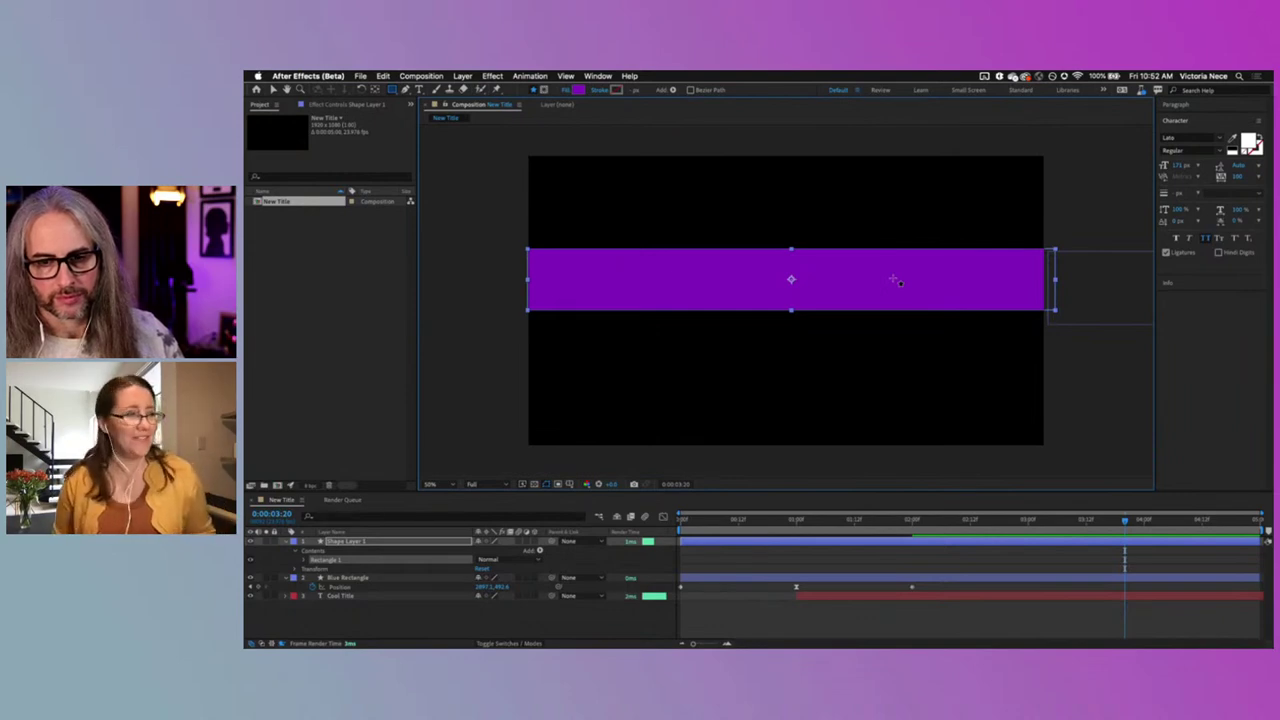
Step: Reveal Shape Layer 1's Position property with P and return the playhead to 0:00
click(826, 526)
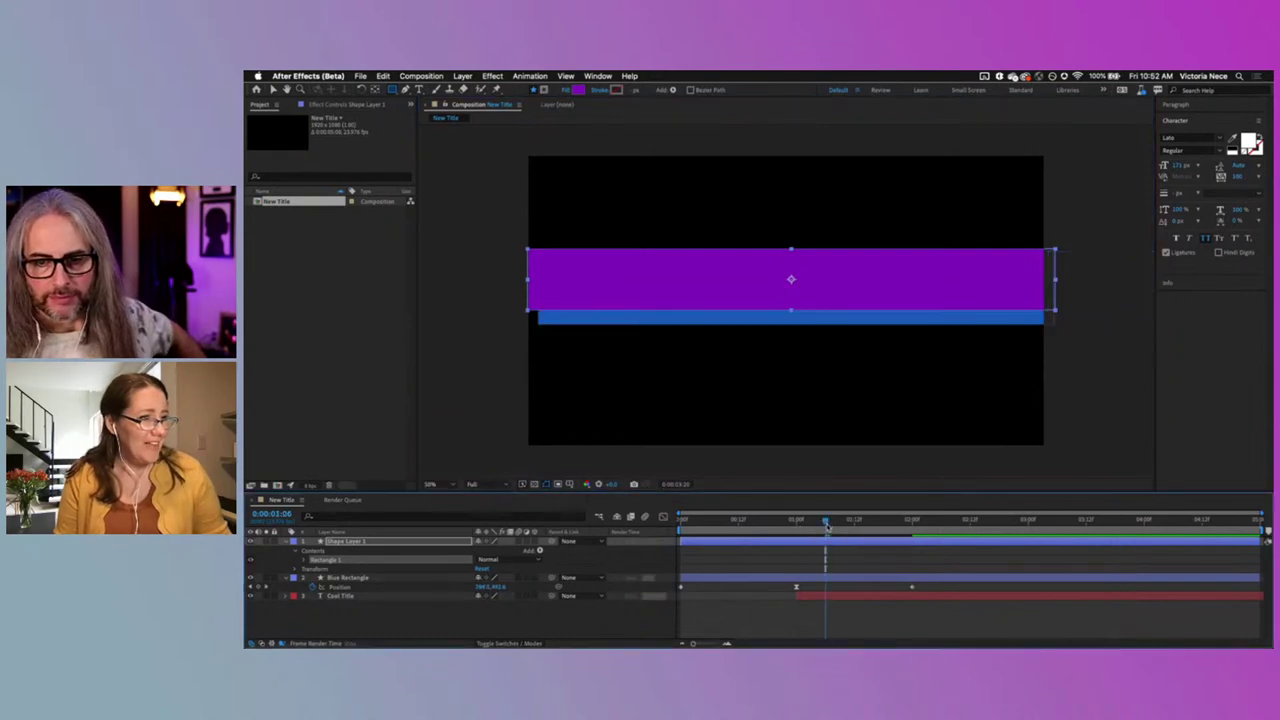
click(768, 521)
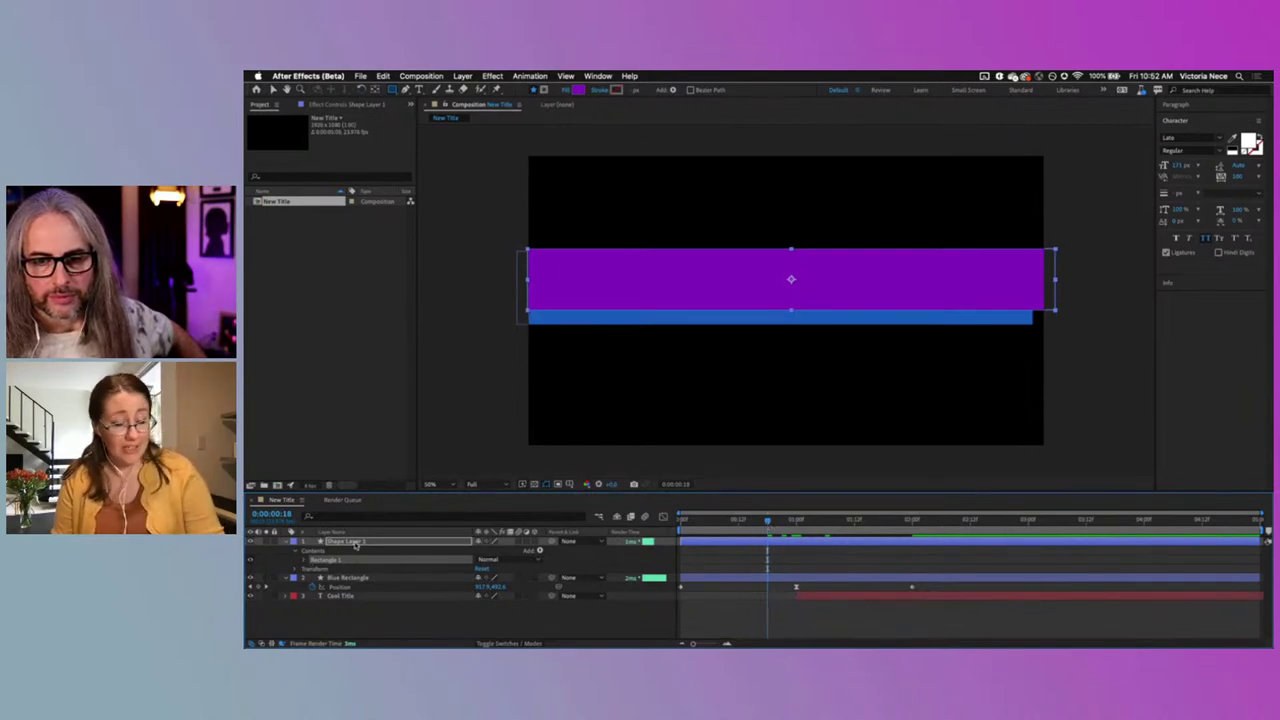
key(p)
click(313, 551)
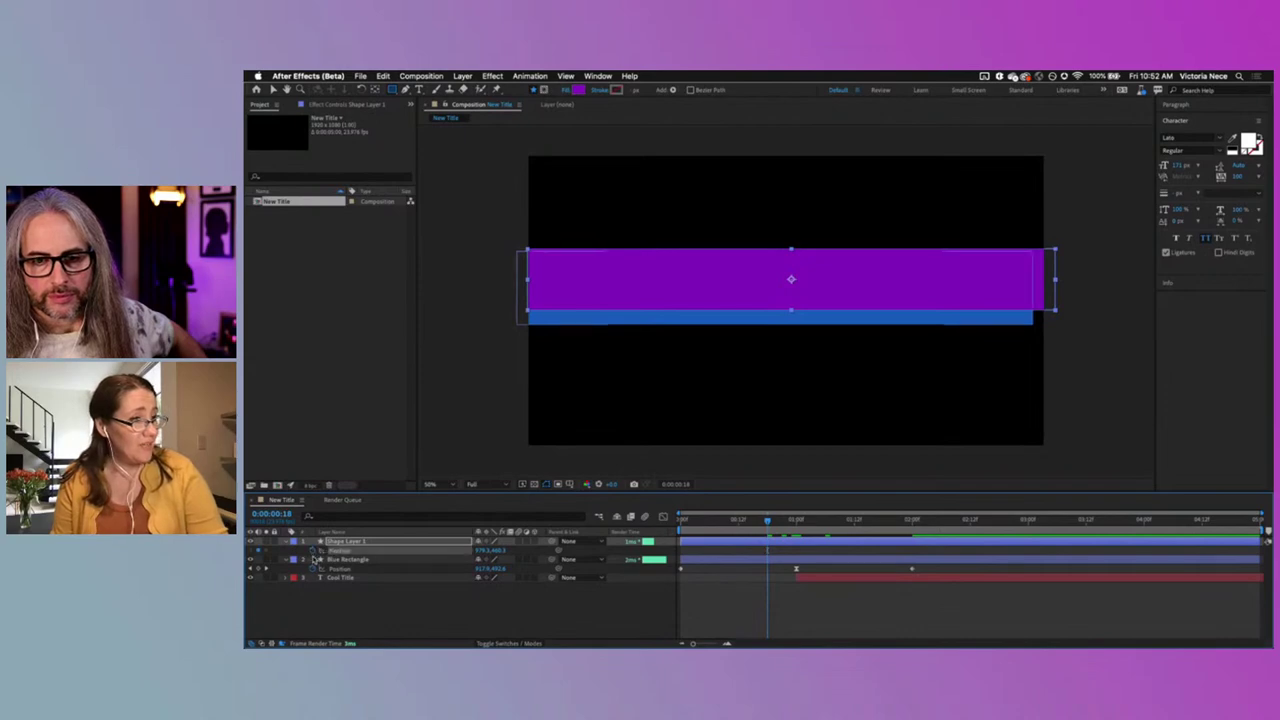
click(683, 520)
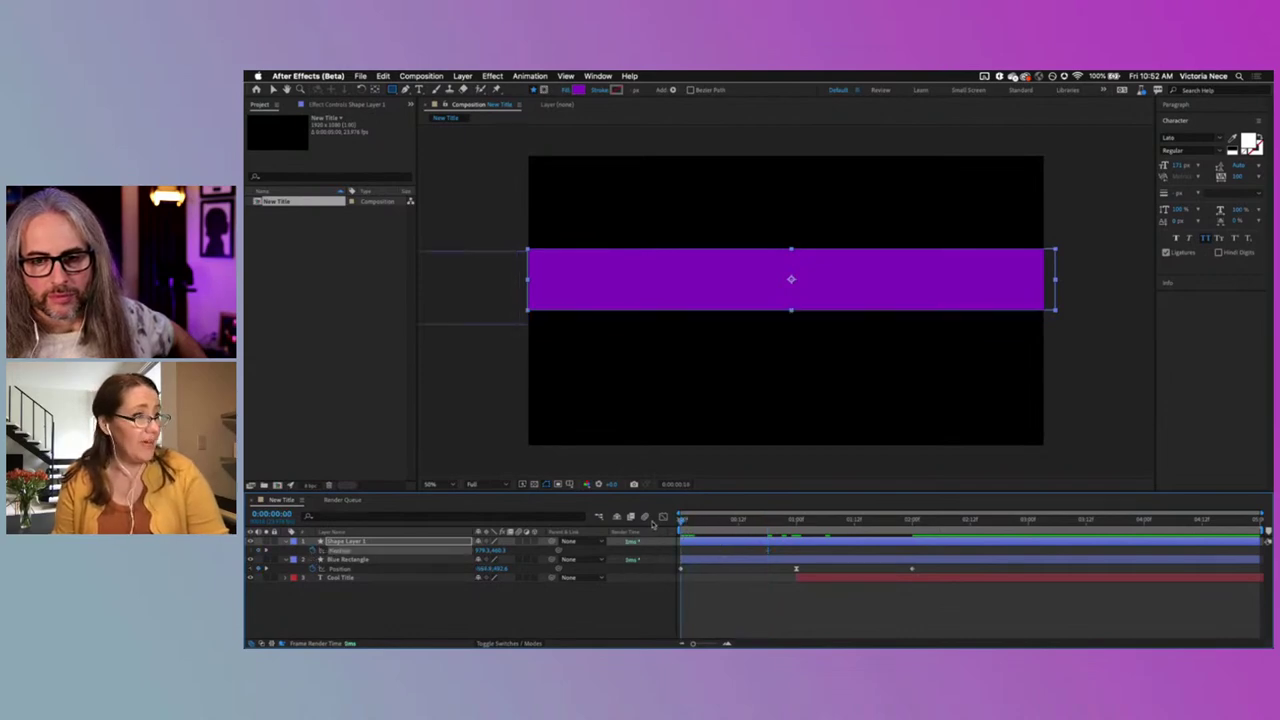
click(272, 90)
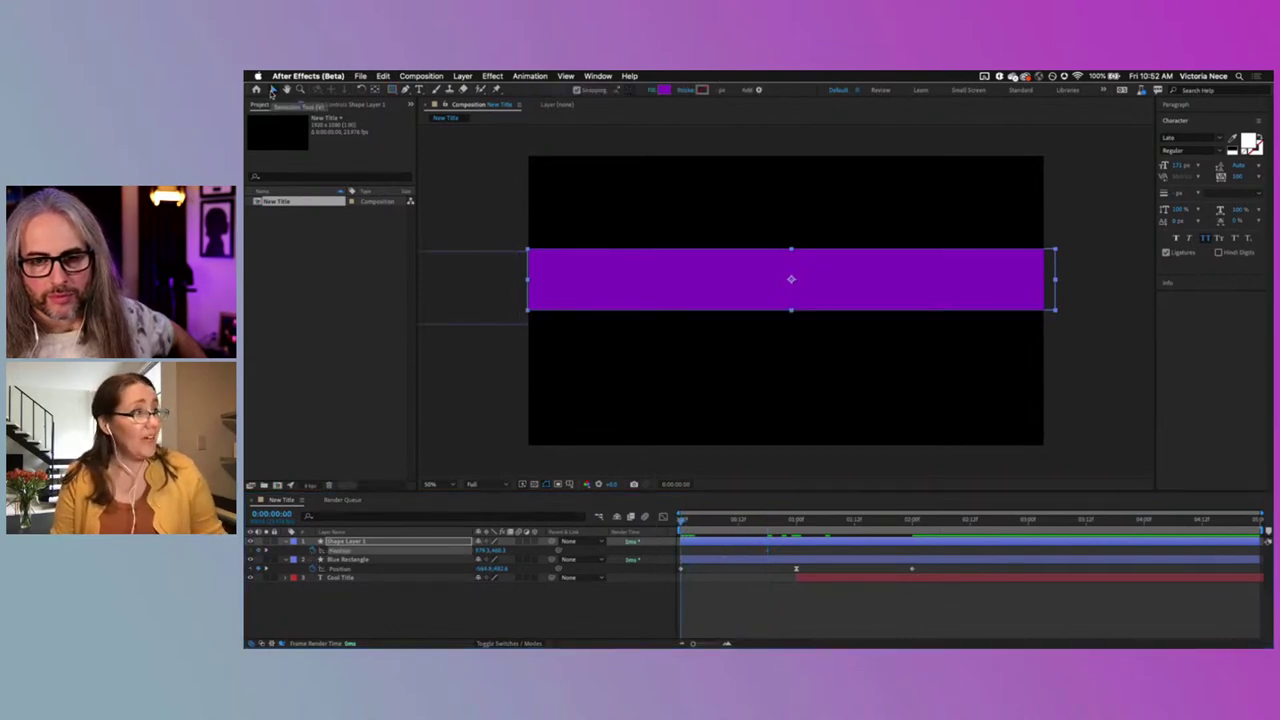
Step: Move the purple bar off the frame's right edge, then go to the 0:00:01:00 mark
drag(543, 265, 1071, 275)
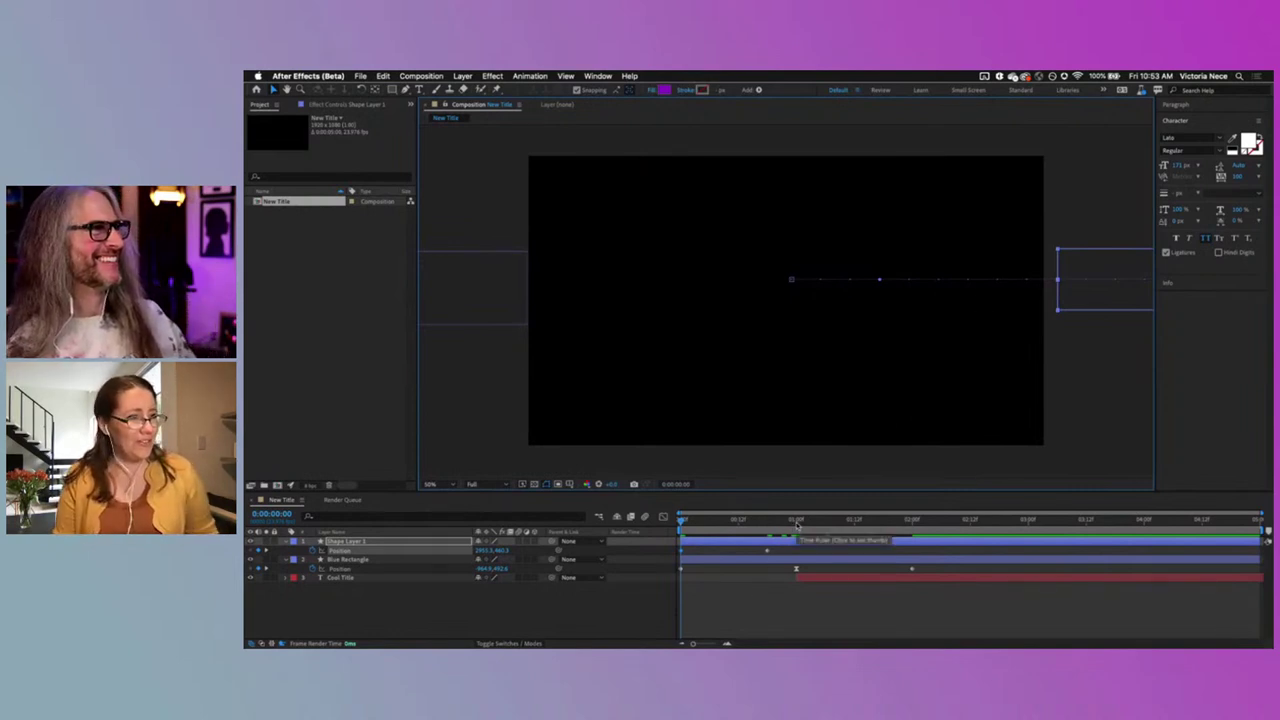
mouse_move(797, 524)
mouse_down()
mouse_move(640, 524)
mouse_move(797, 522)
mouse_up()
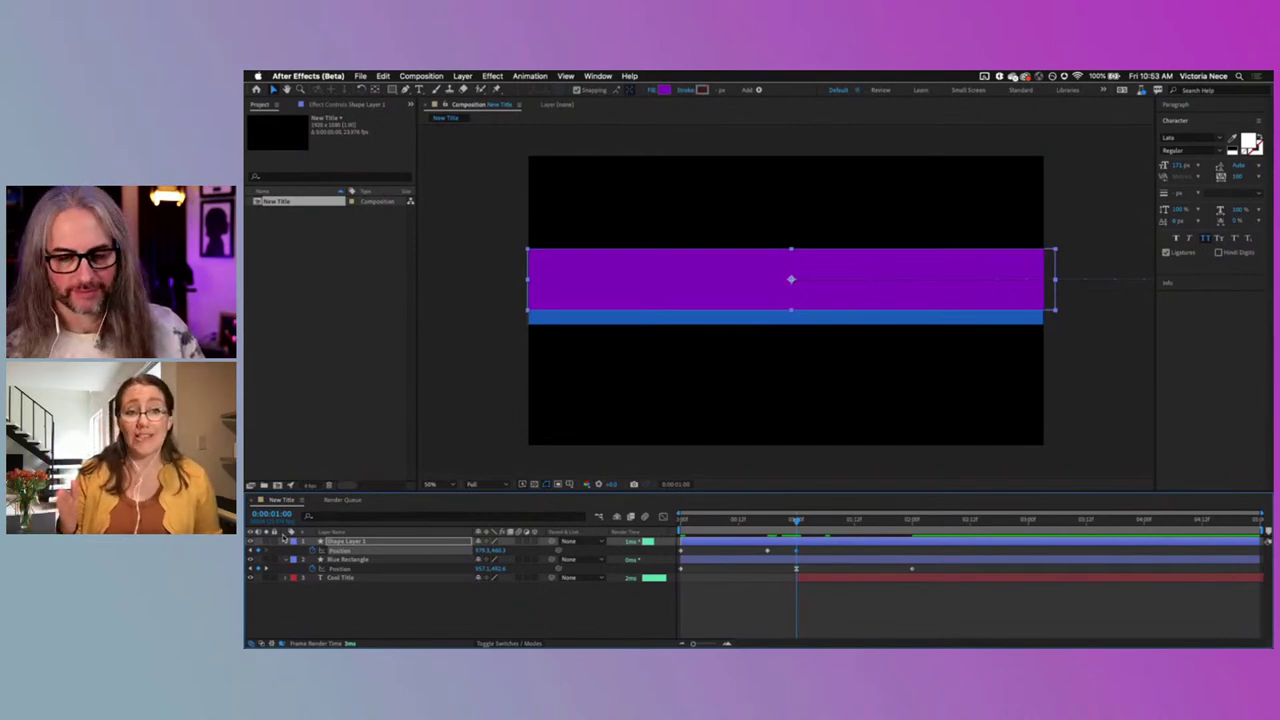
click(726, 522)
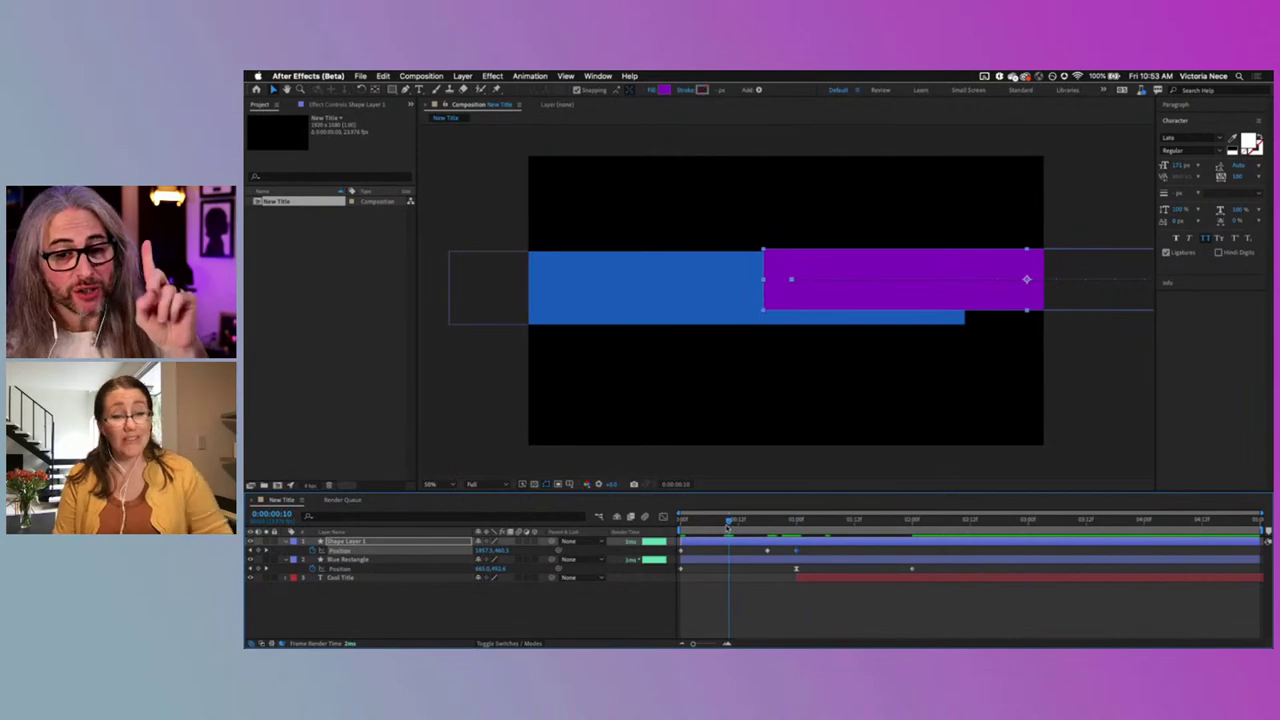
click(797, 522)
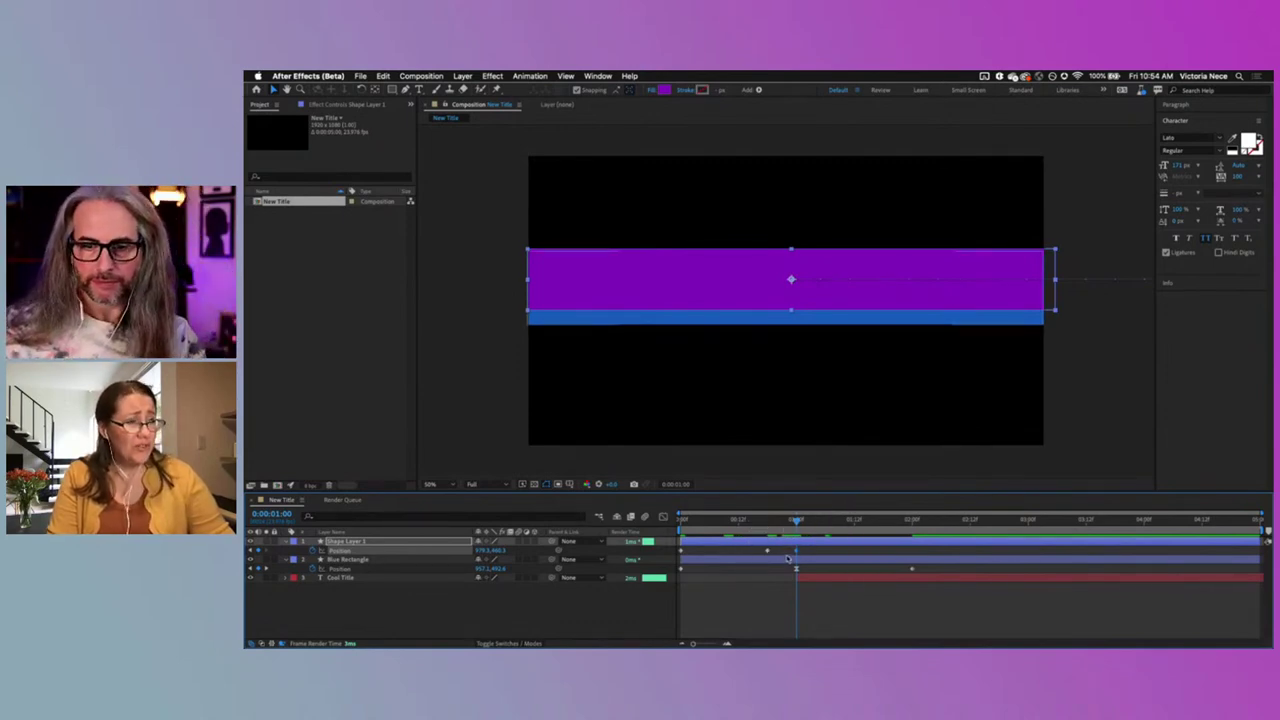
Step: At 0:00:02:00, move the purple bar off the left edge and preview the wipe
key(k)
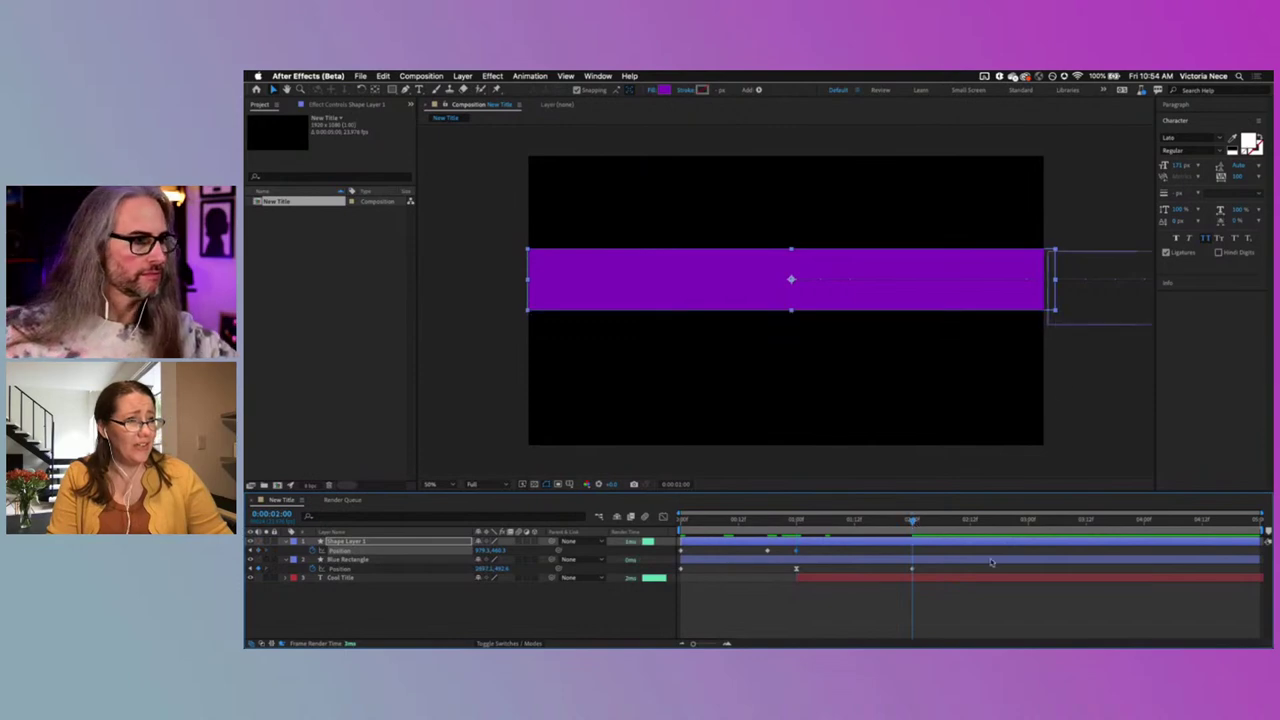
drag(1040, 263, 418, 278)
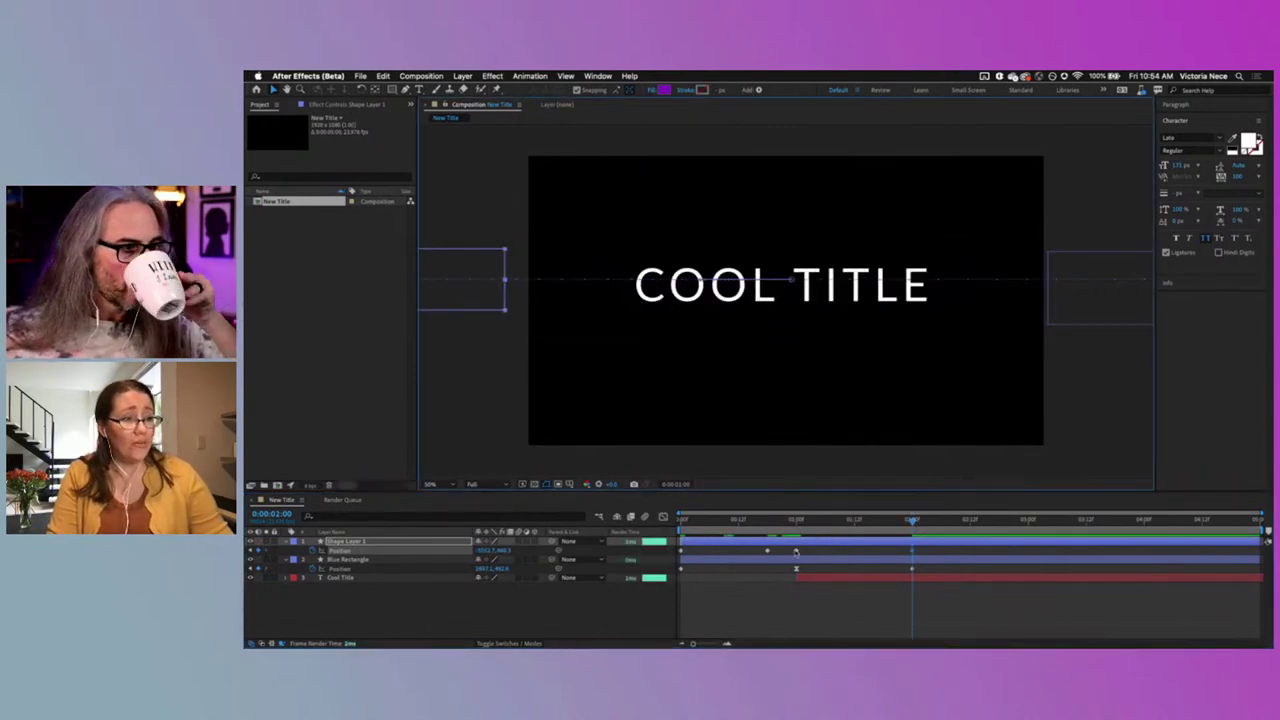
key(Home)
click(620, 615)
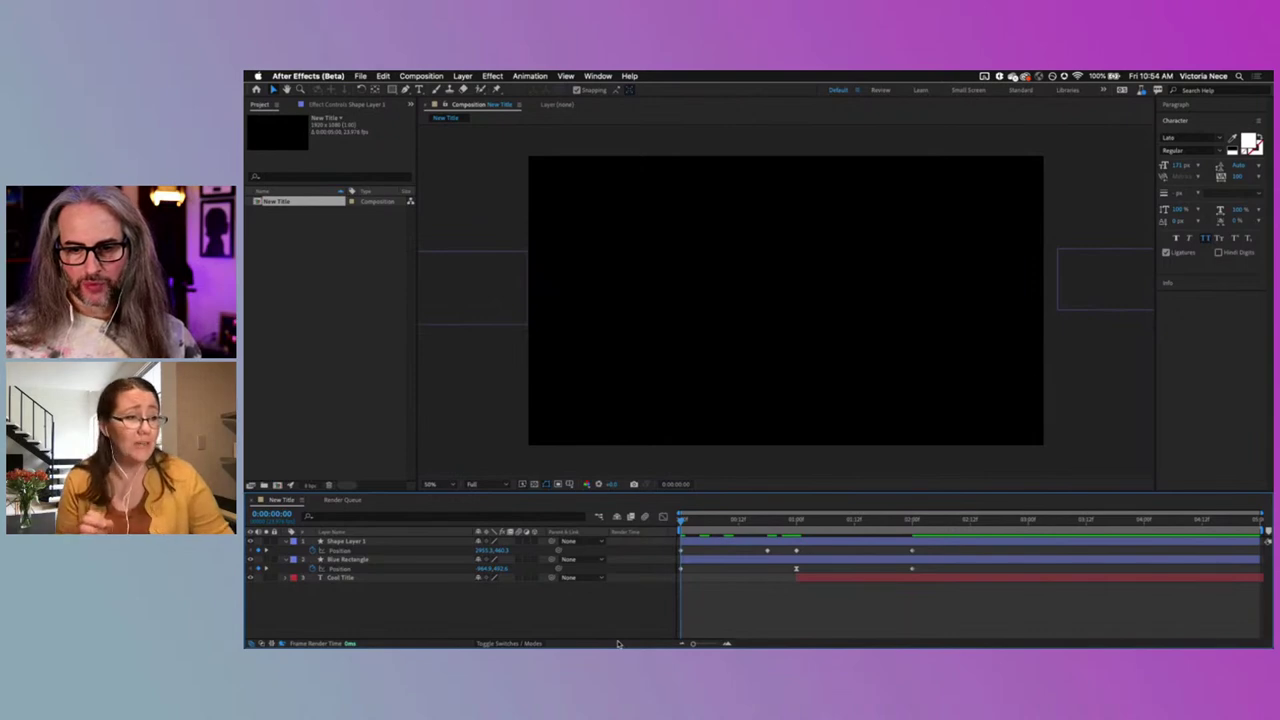
key(space)
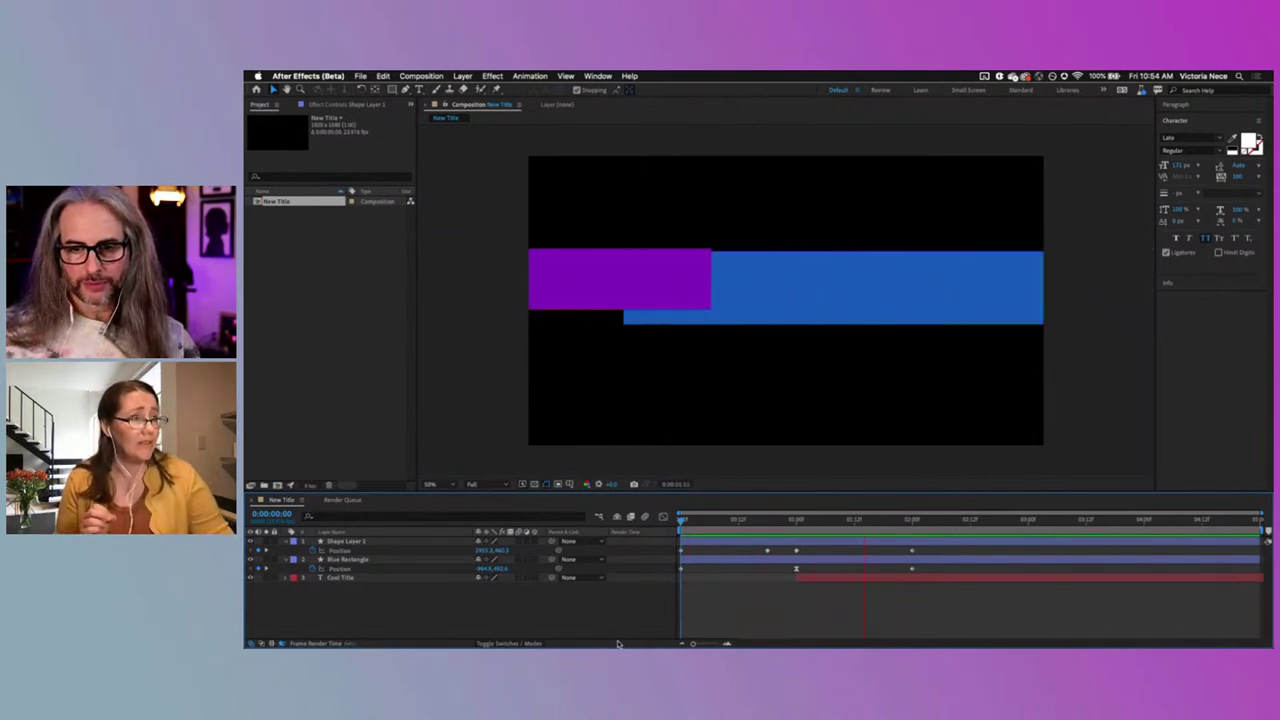
key(space)
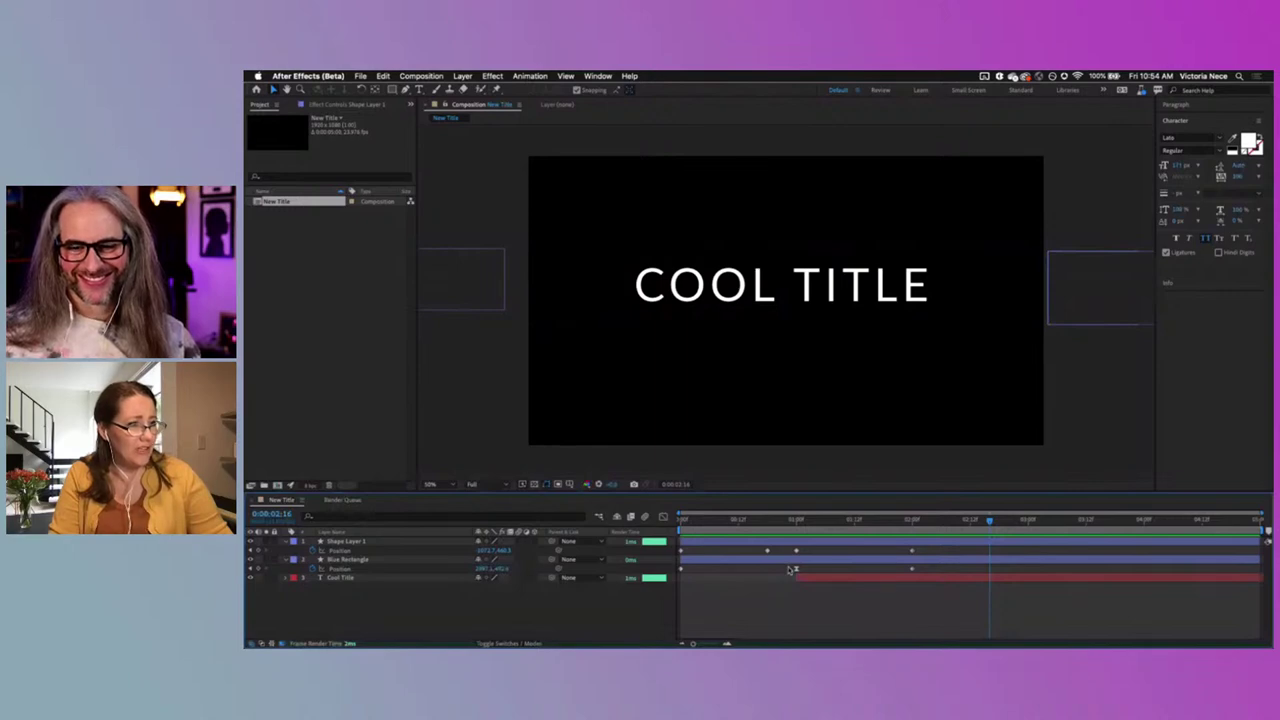
Step: Drag the purple bar's two-second keyframe slightly earlier and preview the timing again
drag(767, 550, 730, 552)
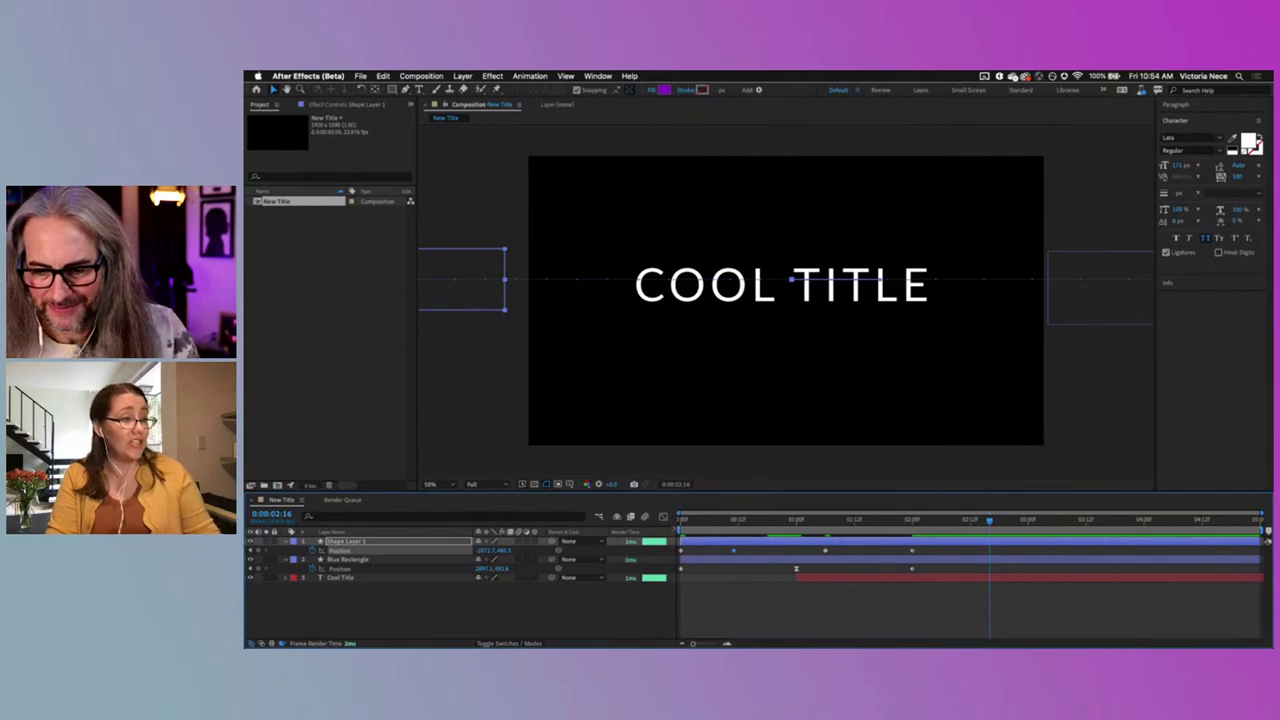
click(686, 522)
key(space)
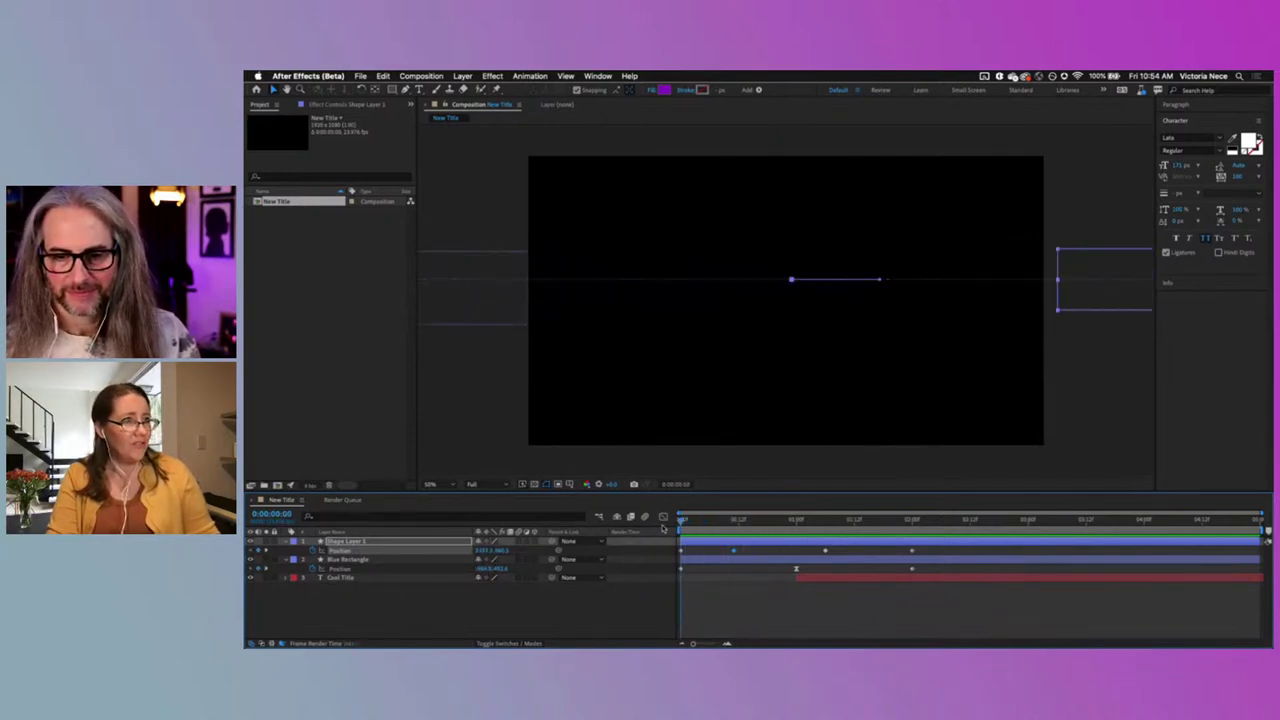
mouse_move(682, 522)
mouse_down()
mouse_move(905, 531)
mouse_move(680, 533)
mouse_up()
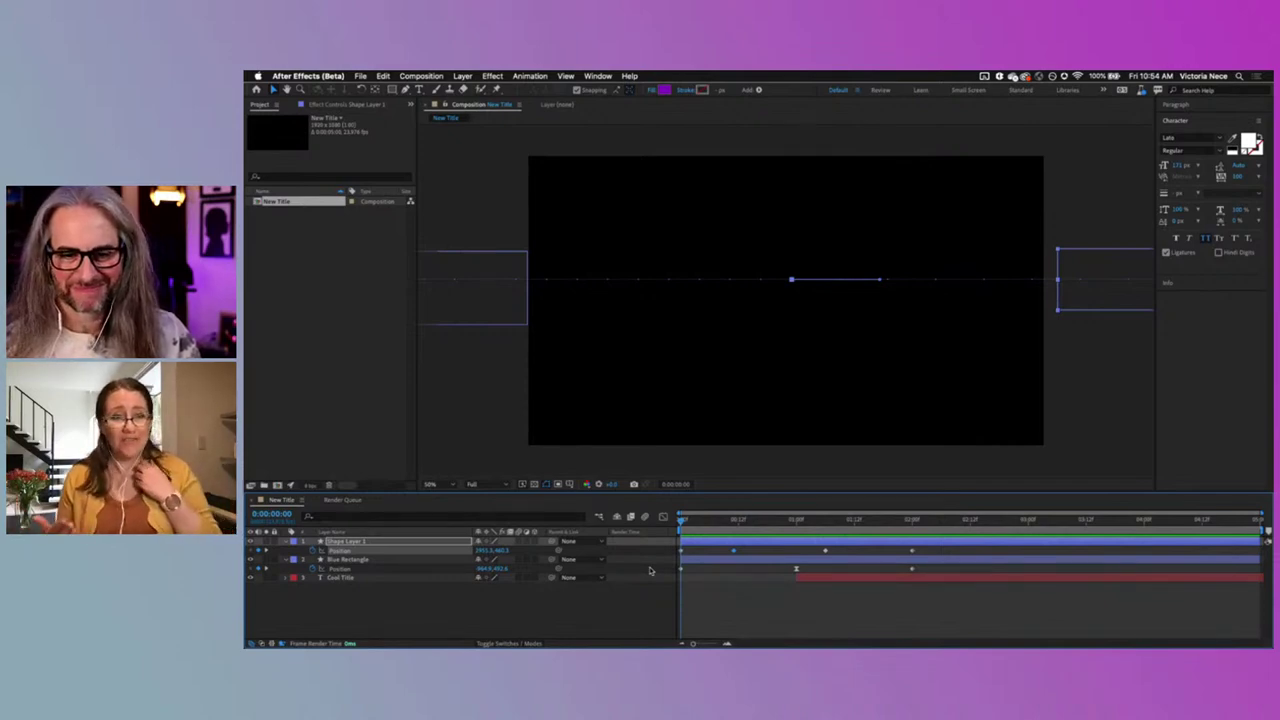
key(space)
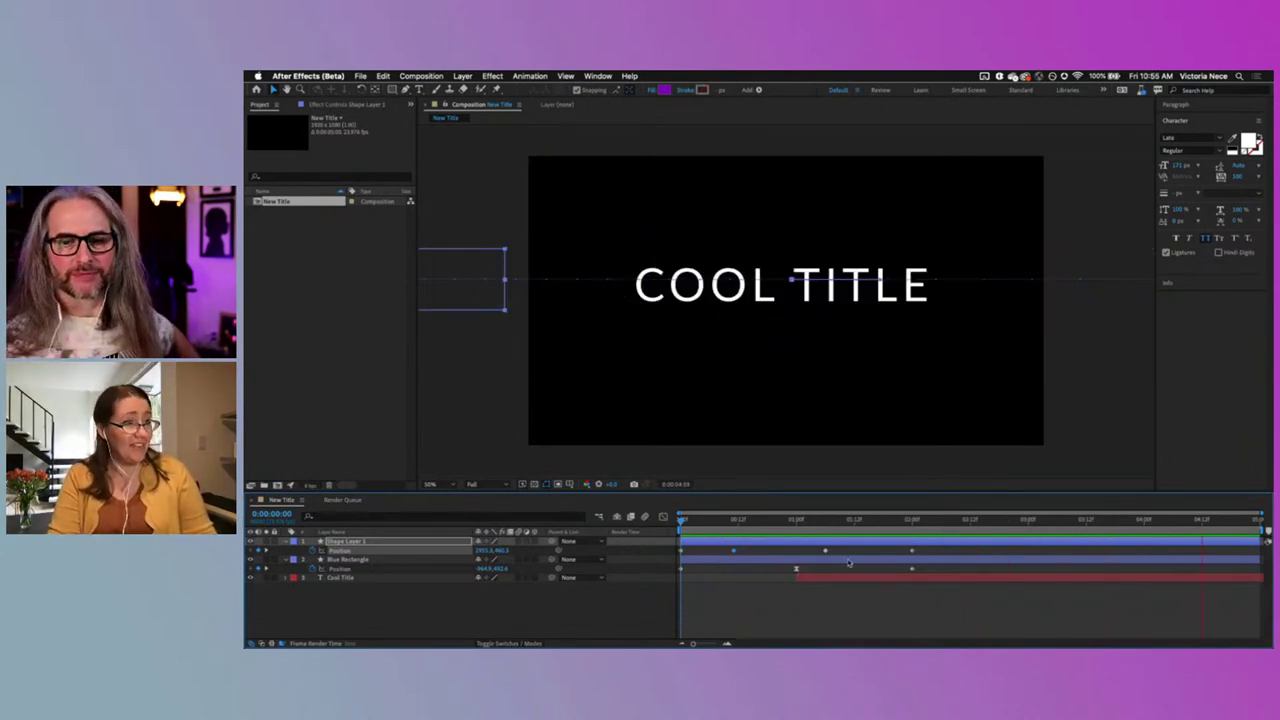
Step: Apply Easy Ease to the purple bar's Position keyframe and preview the eased wipe
drag(745, 544, 723, 557)
right_click(733, 552)
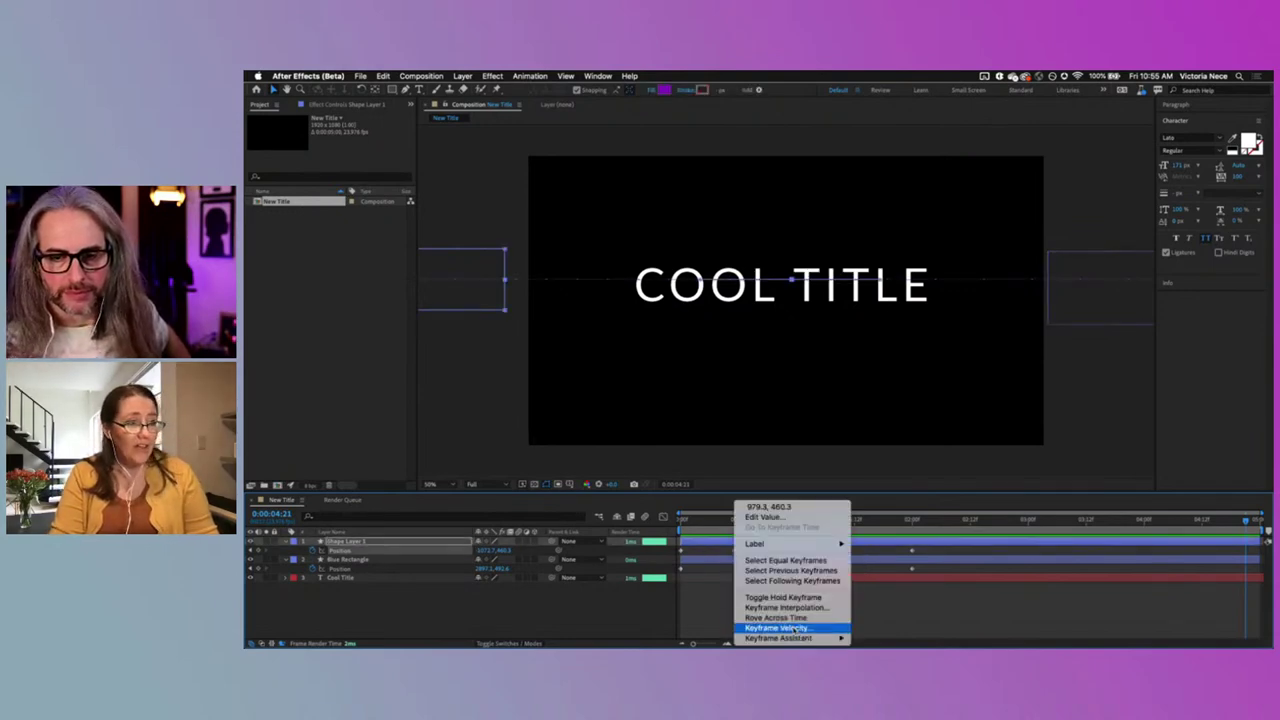
mouse_move(802, 638)
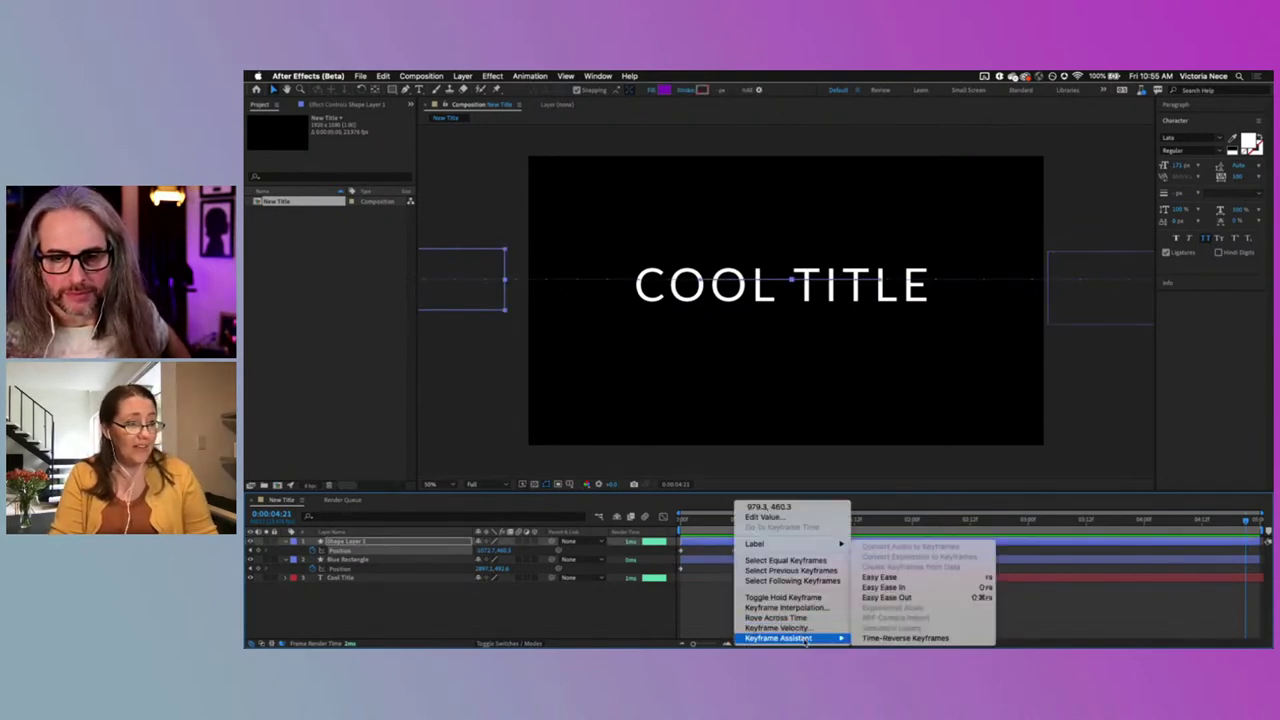
click(960, 580)
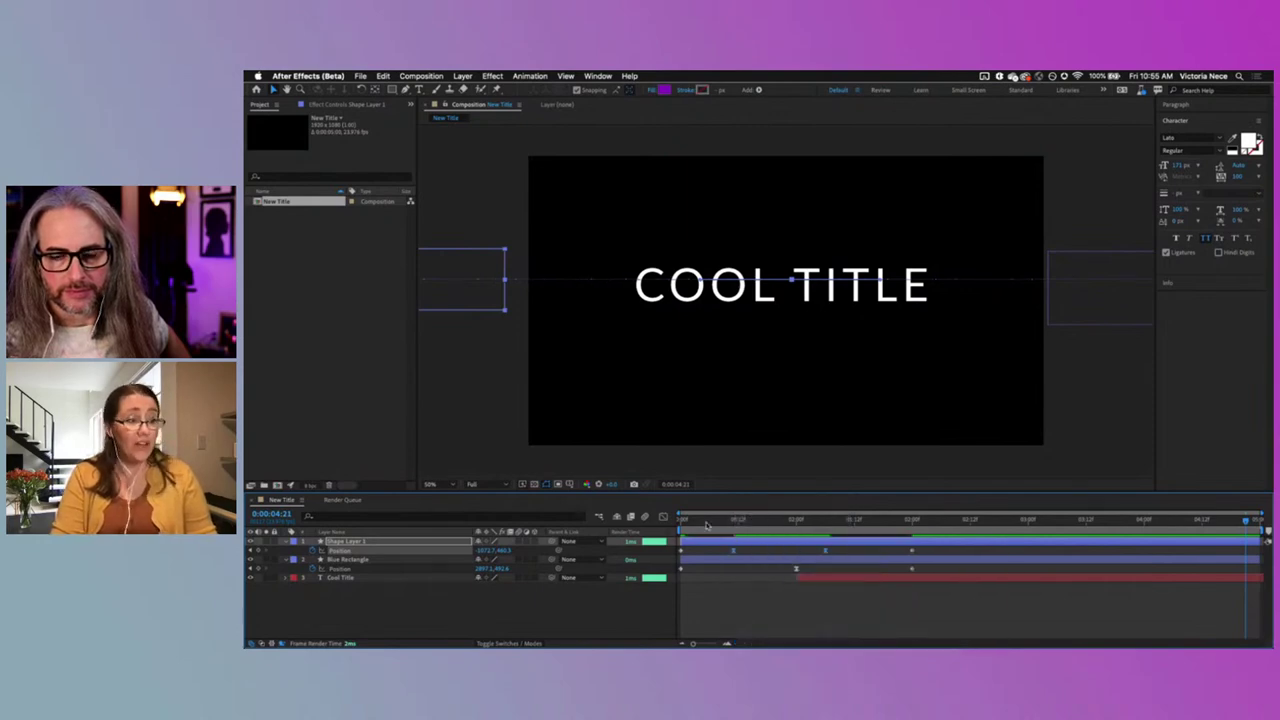
key(space)
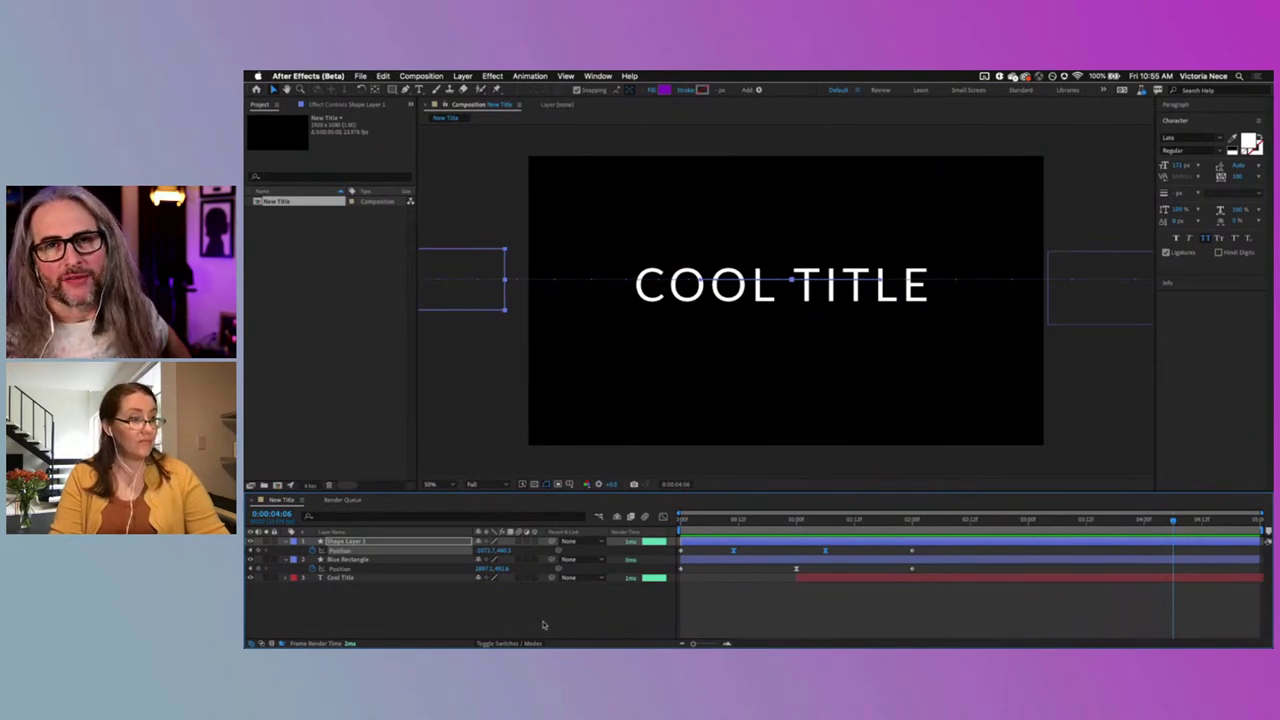
click(544, 614)
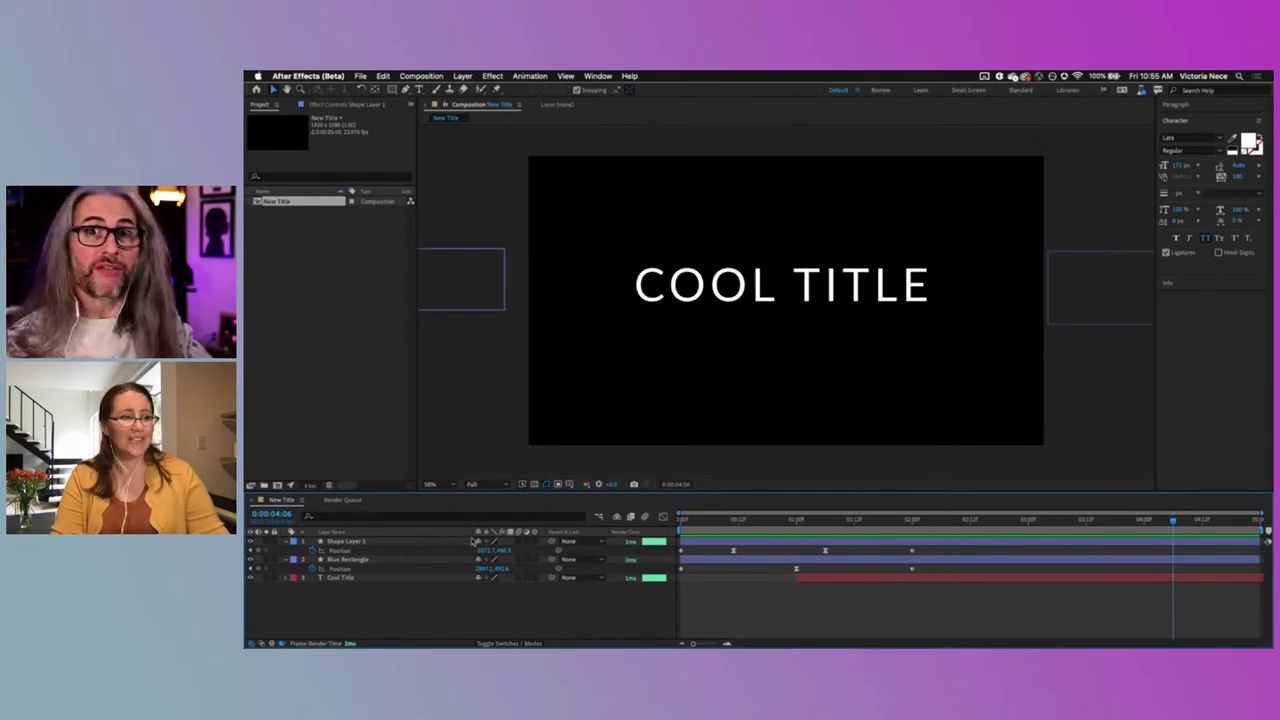
Step: Select Shape Layer 1's Position property and switch the timeline to the Graph Editor
click(418, 553)
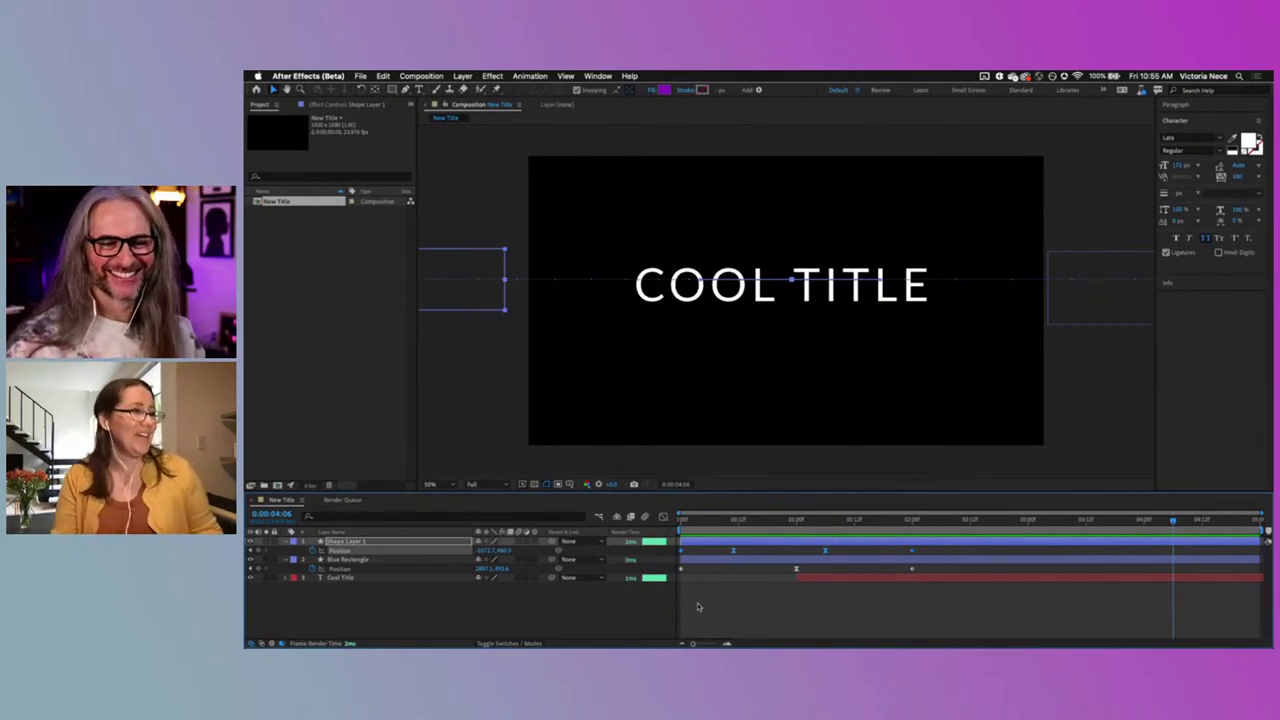
click(656, 620)
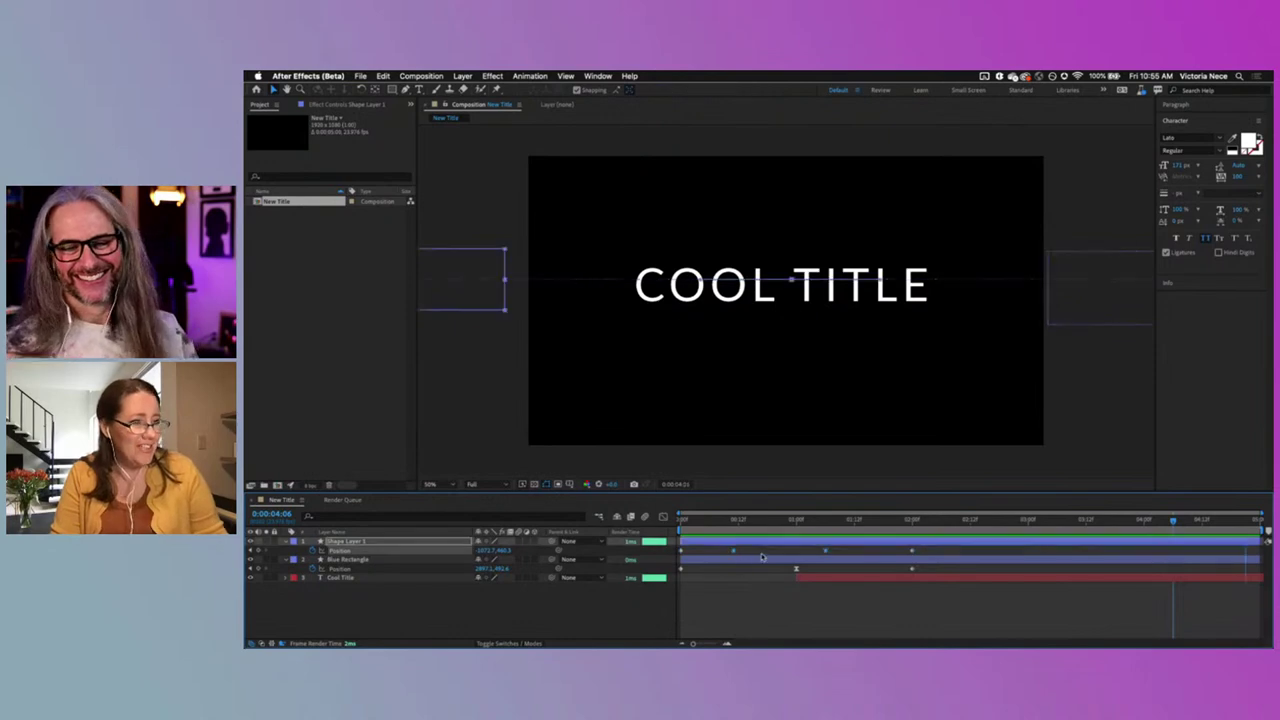
click(762, 556)
click(664, 517)
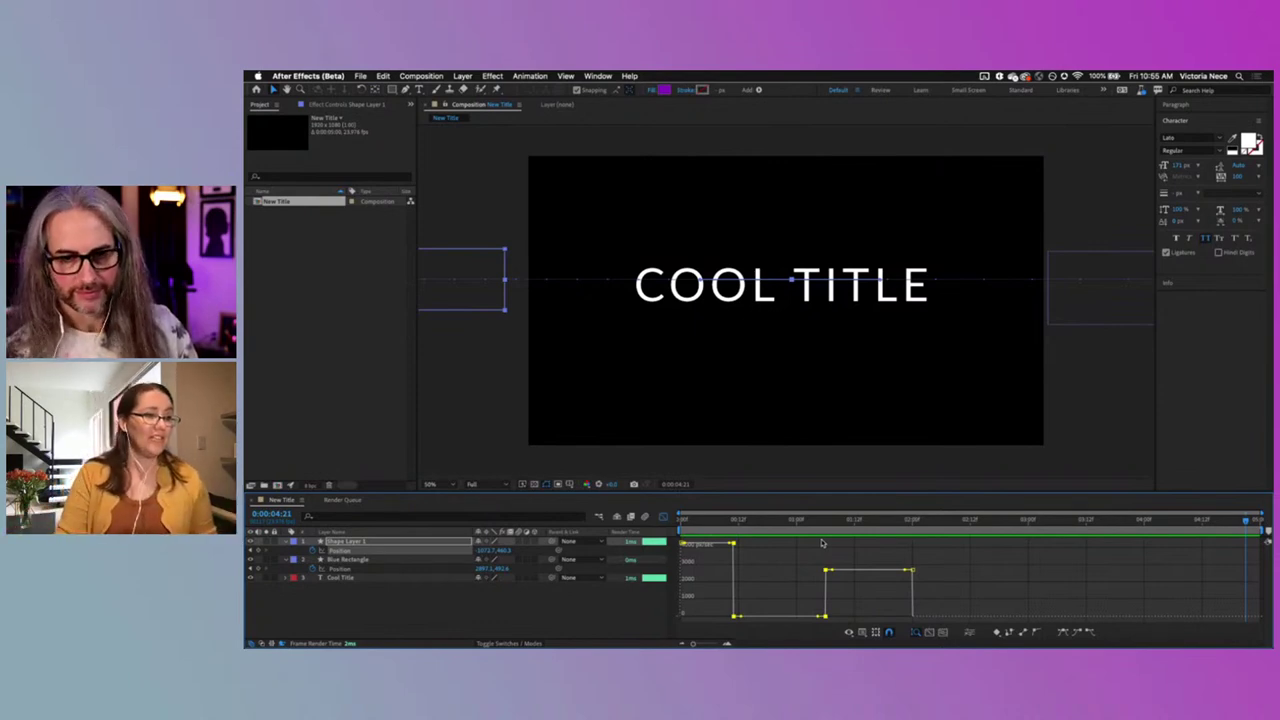
Step: Apply Easy Ease In to the purple bar's first Position keyframe in the Graph Editor
right_click(735, 620)
mouse_move(750, 639)
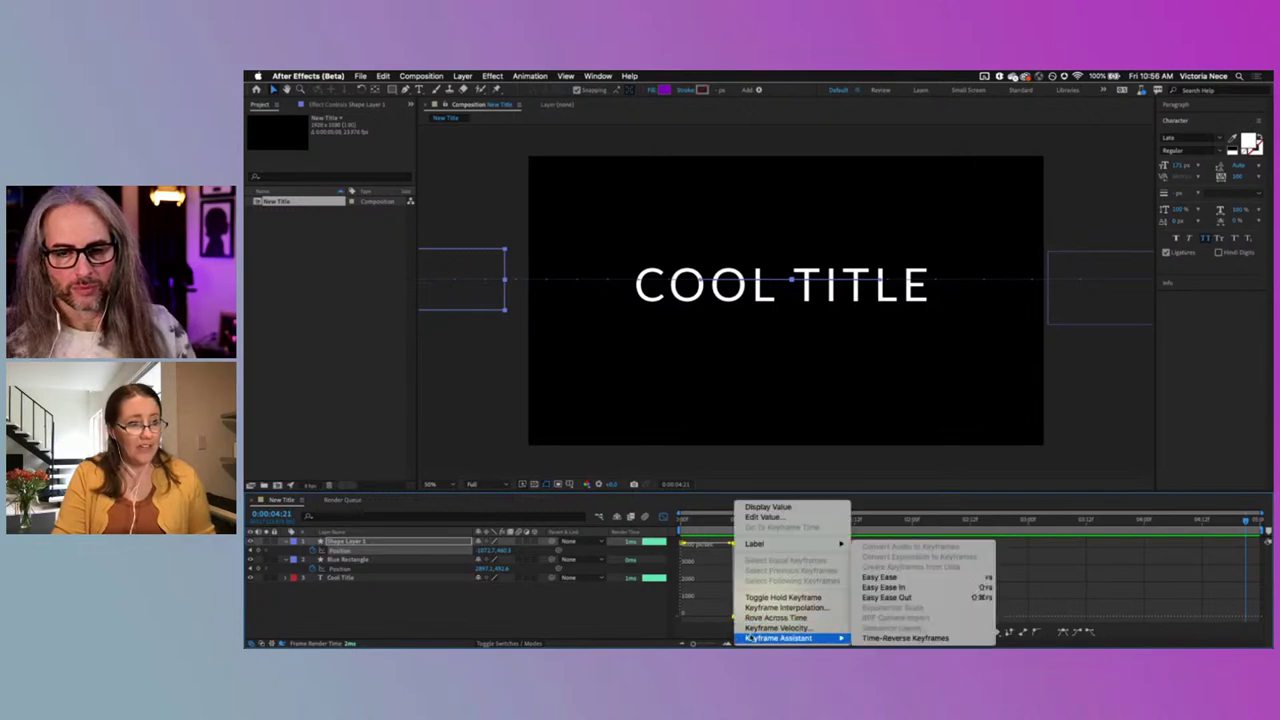
click(927, 588)
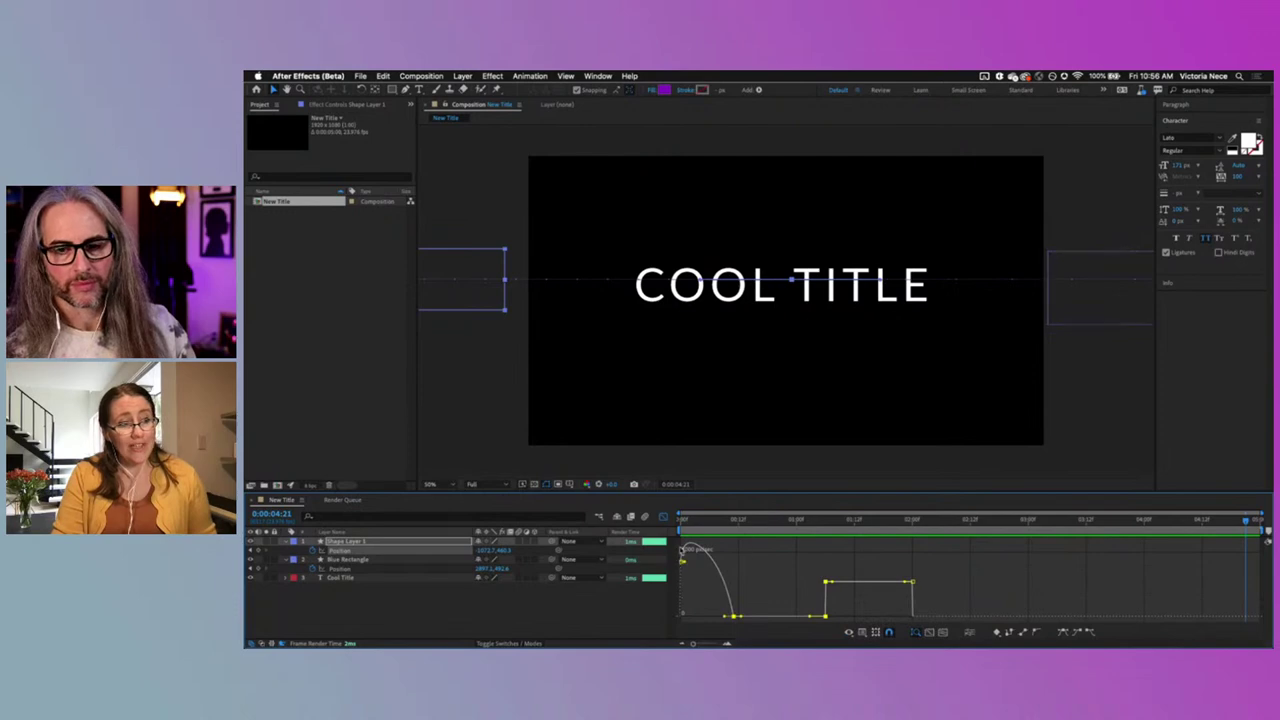
mouse_move(740, 616)
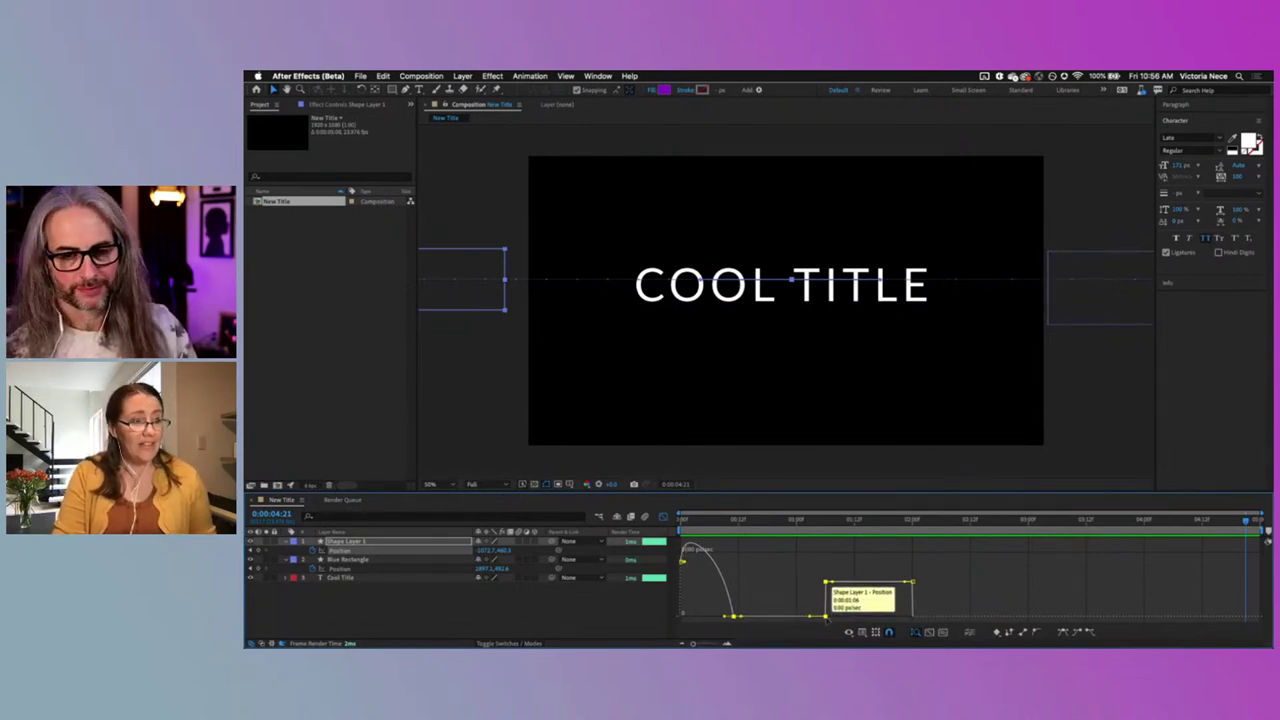
right_click(824, 617)
mouse_move(872, 638)
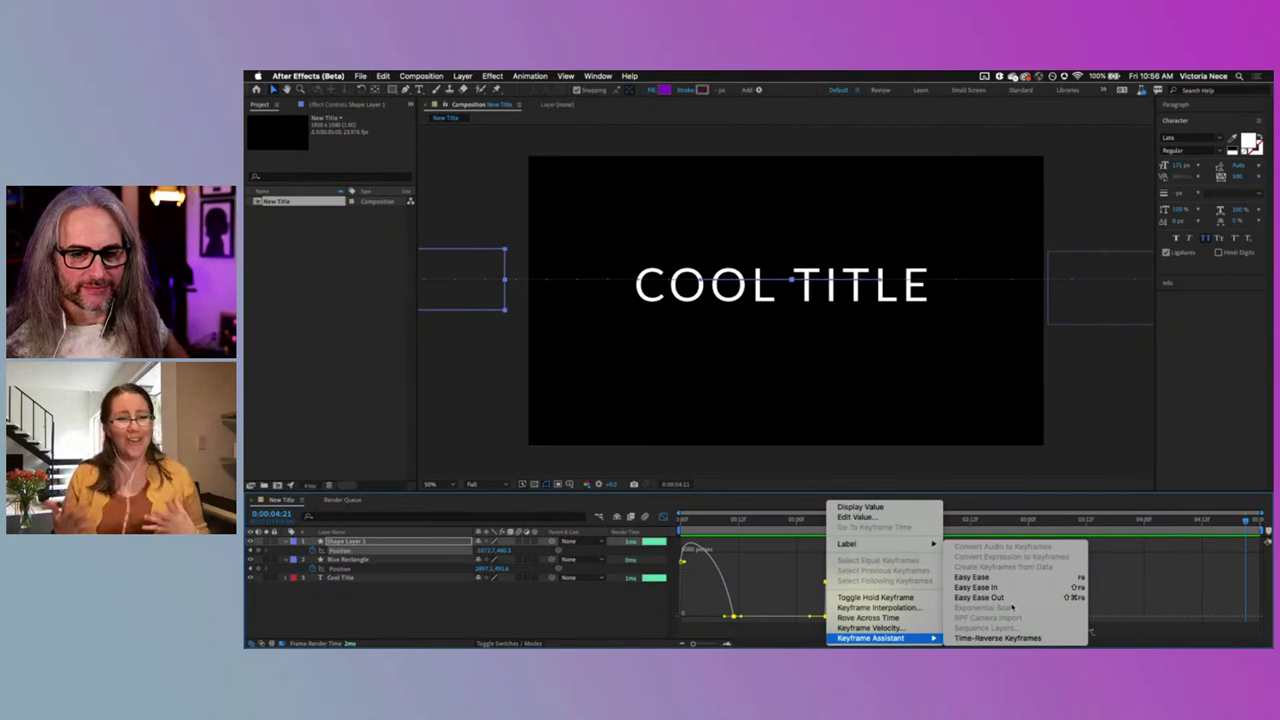
click(872, 597)
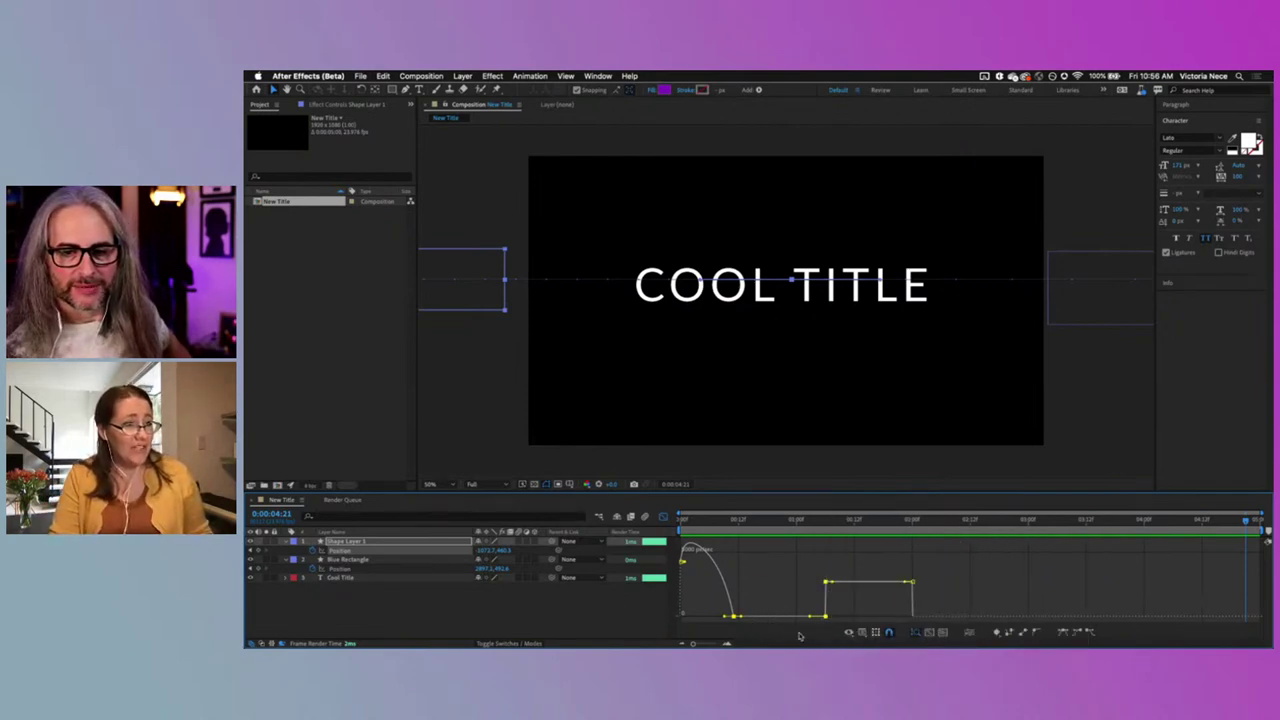
Step: Leave the Graph Editor, add a purple-bar Position keyframe at 0:00:01:16, and return to the speed graph
click(664, 517)
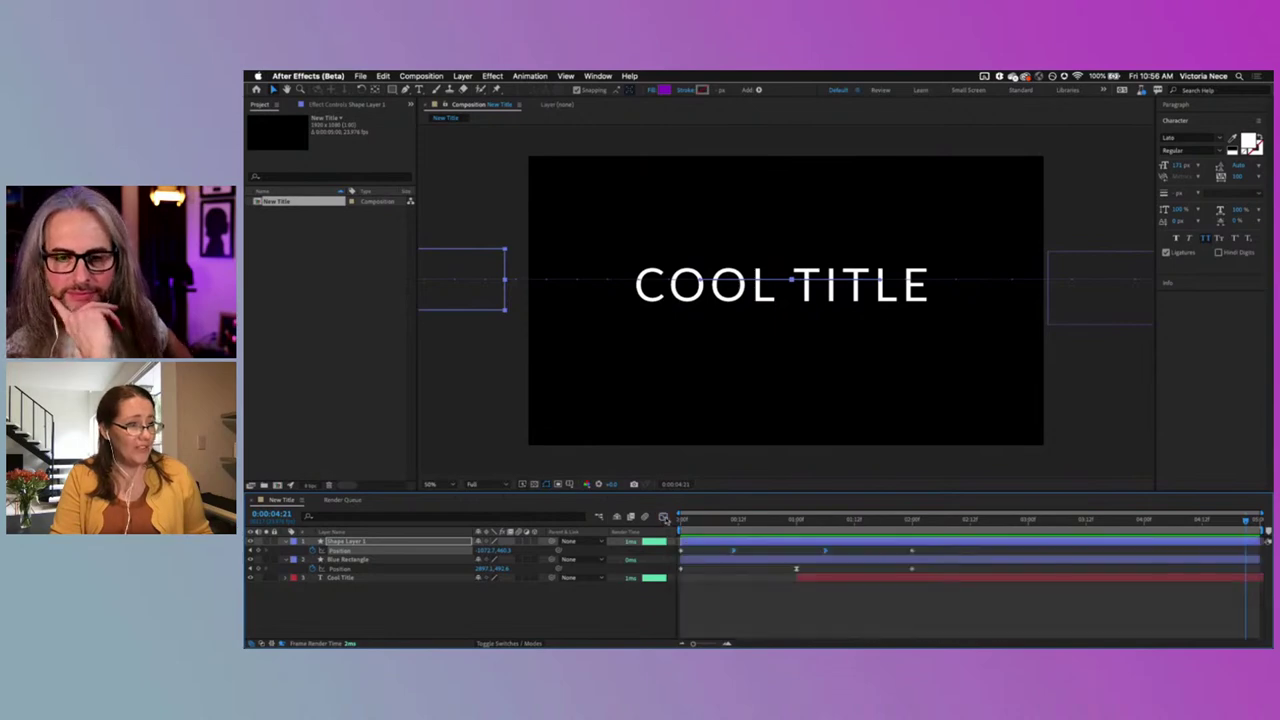
click(872, 521)
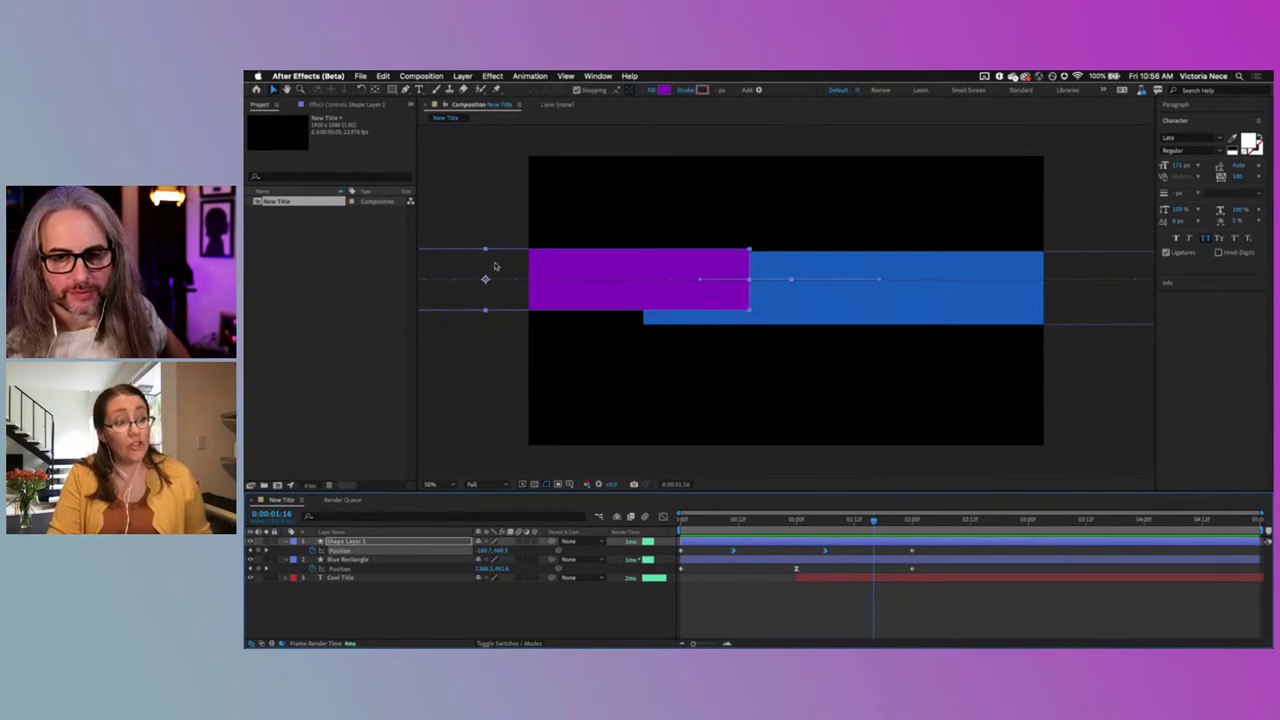
click(258, 551)
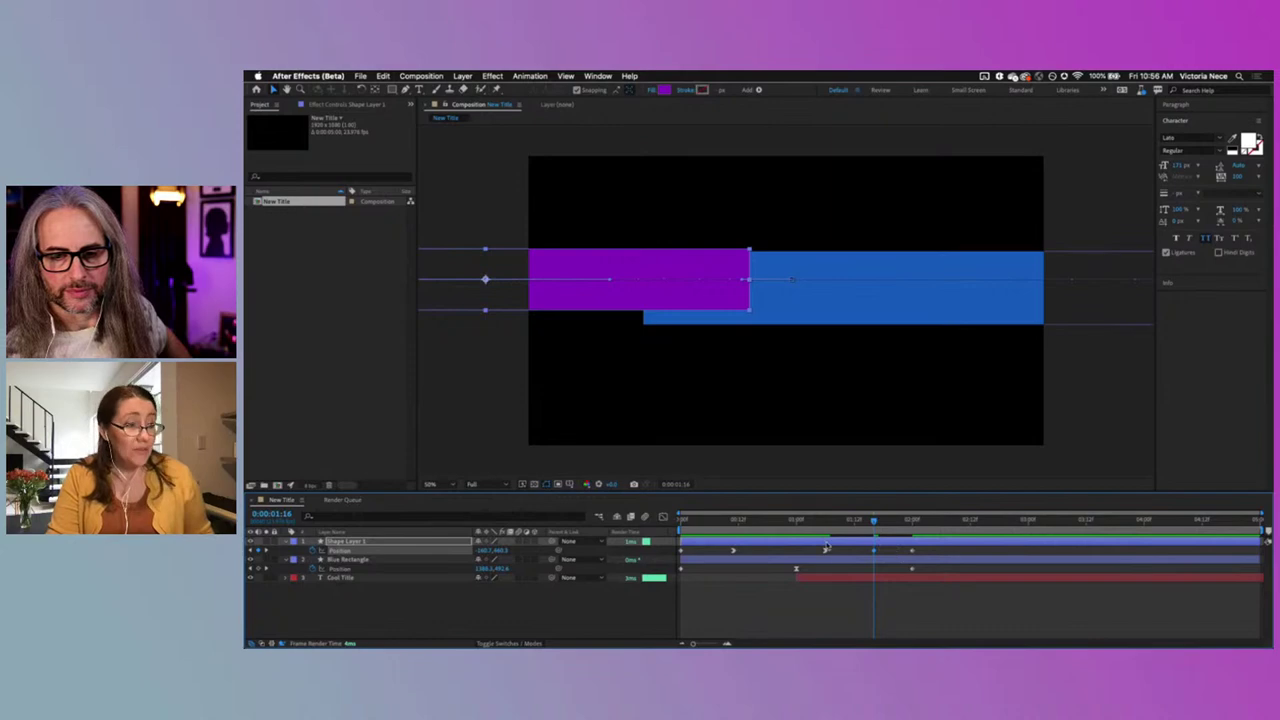
click(663, 516)
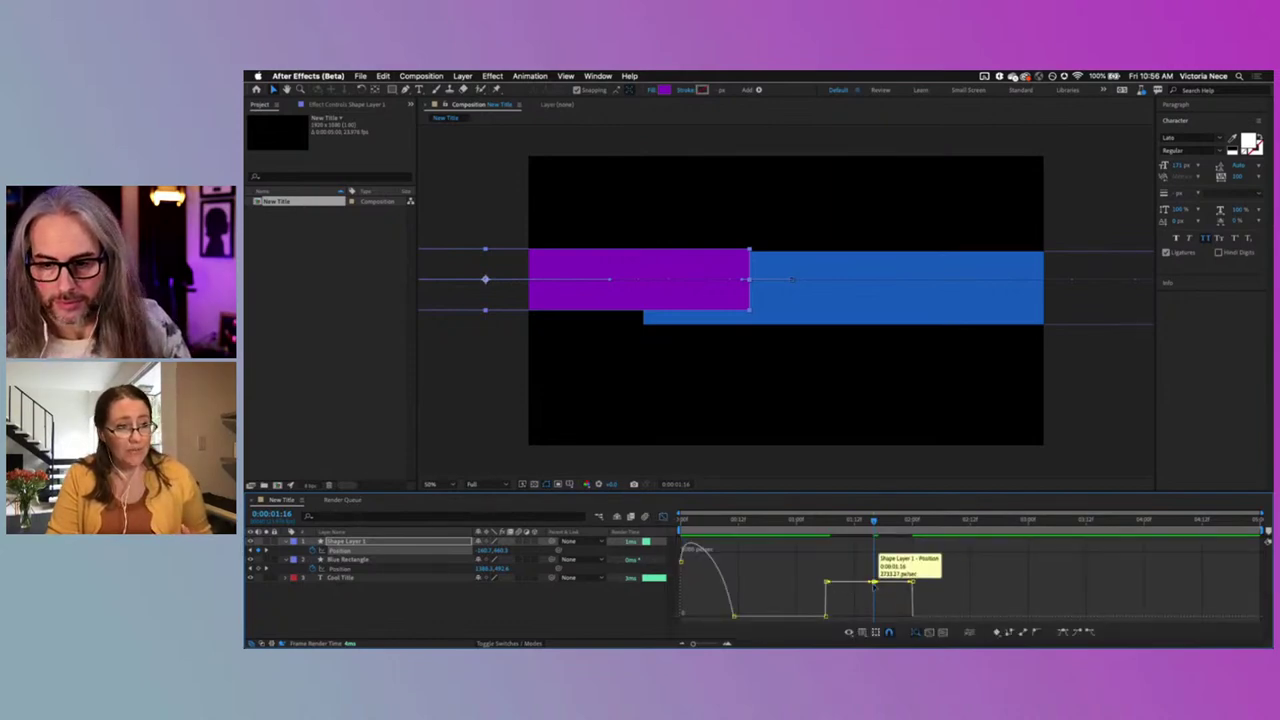
Step: Apply Easy Ease to the purple bar's middle keyframe at 0:00:01:16
right_click(874, 583)
mouse_move(918, 638)
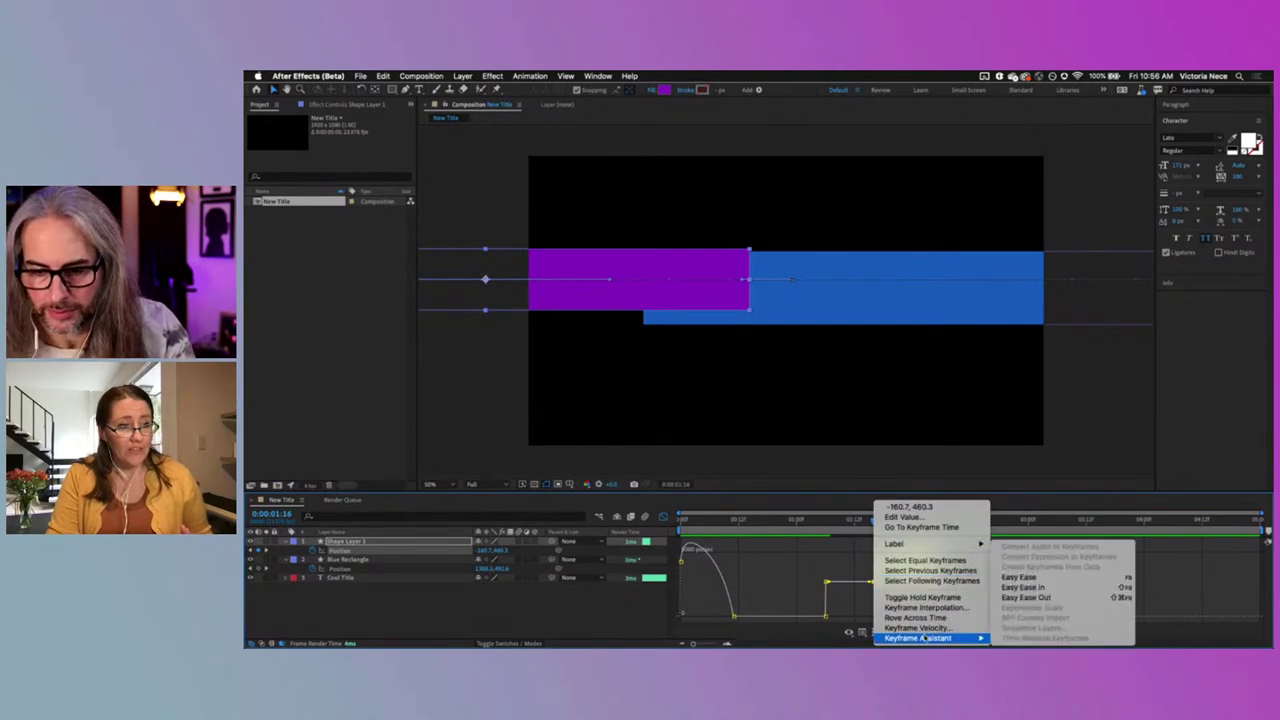
click(1067, 580)
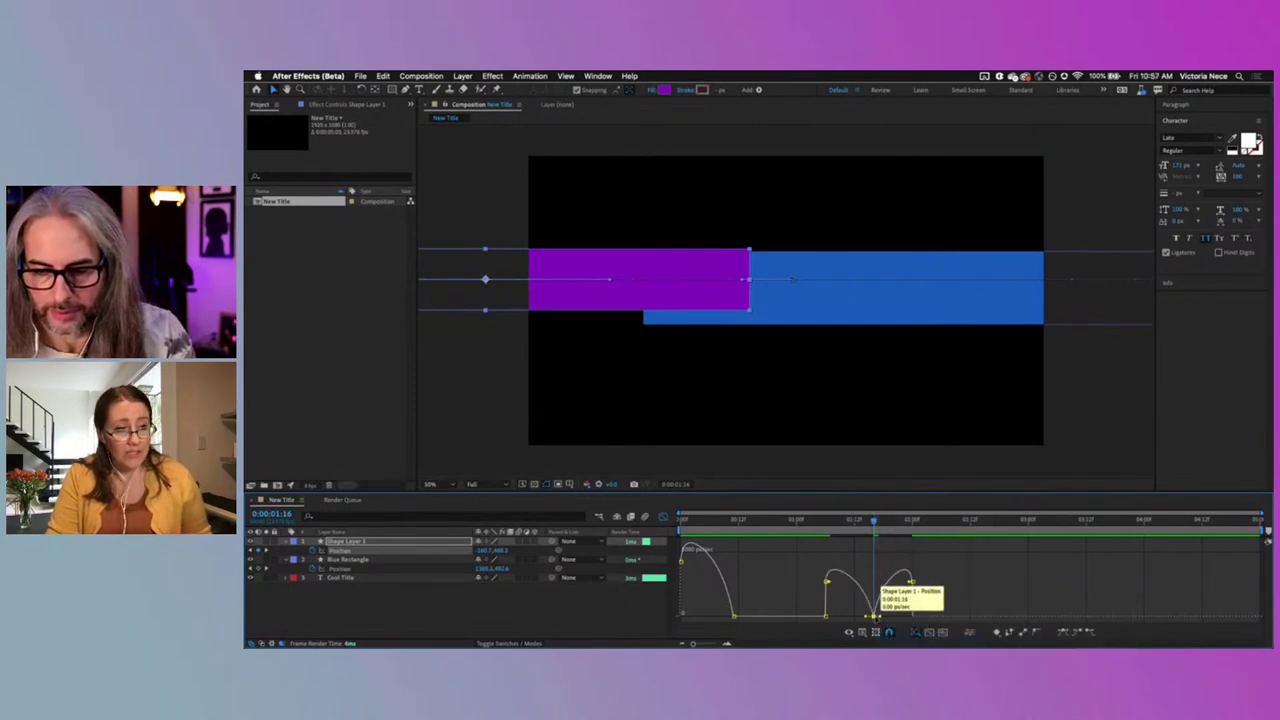
key(super+z)
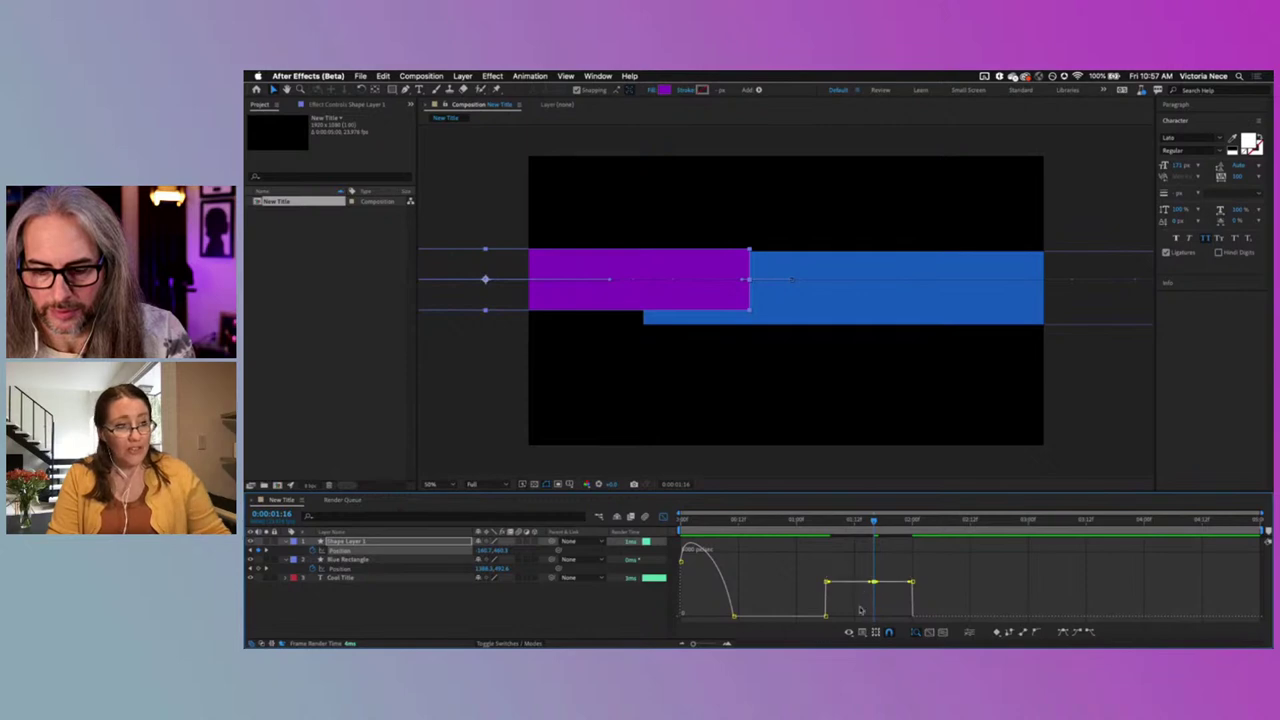
right_click(873, 581)
mouse_move(920, 638)
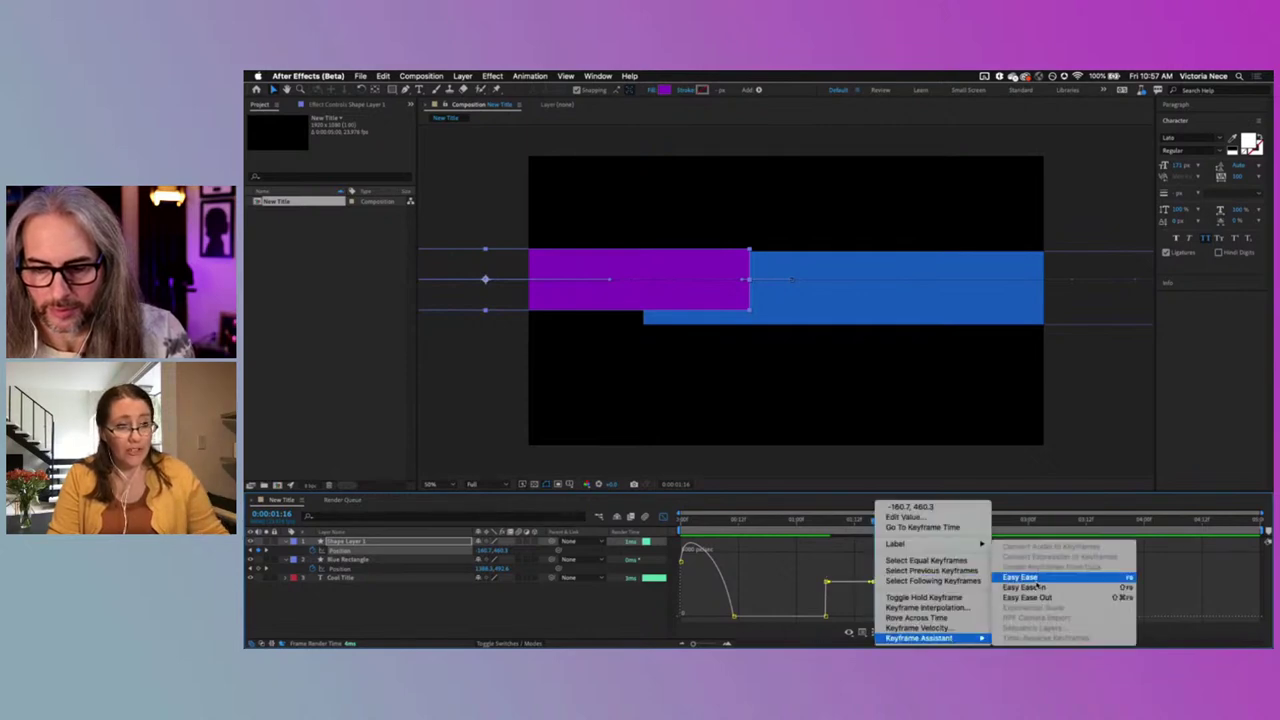
click(1040, 587)
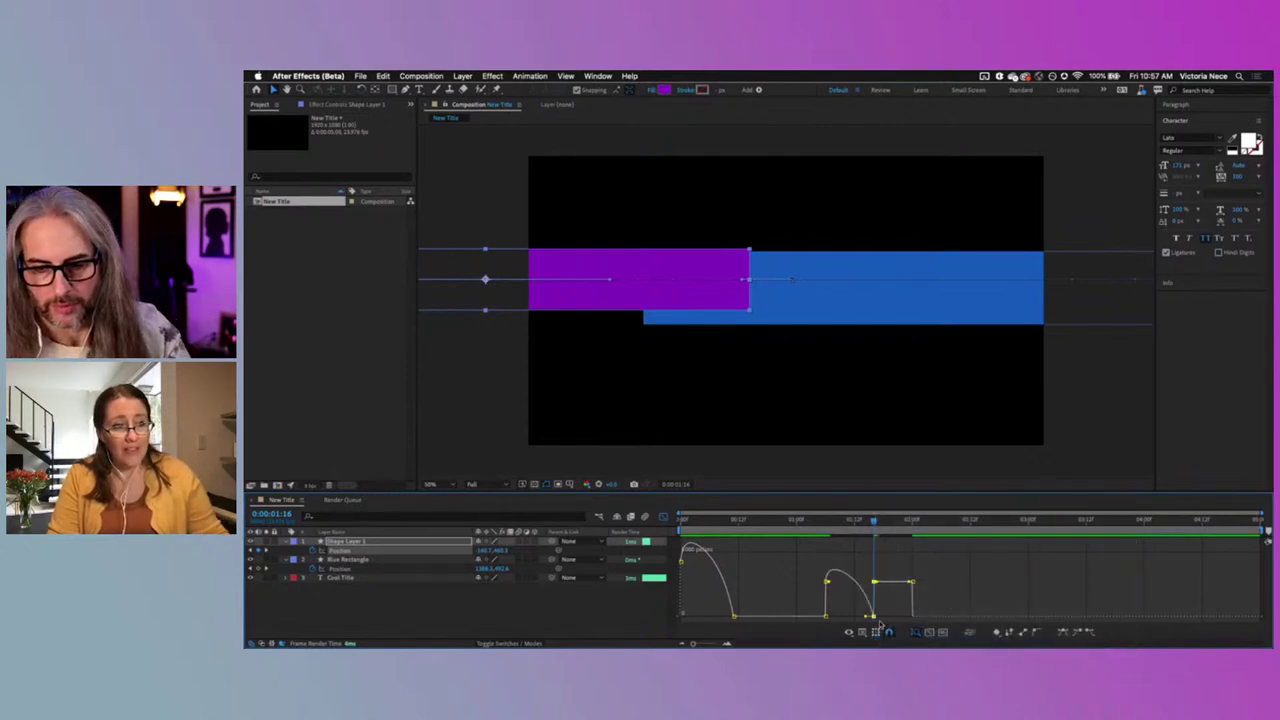
Step: Preview the bar wipe from about 0:00:01:05
mouse_move(803, 636)
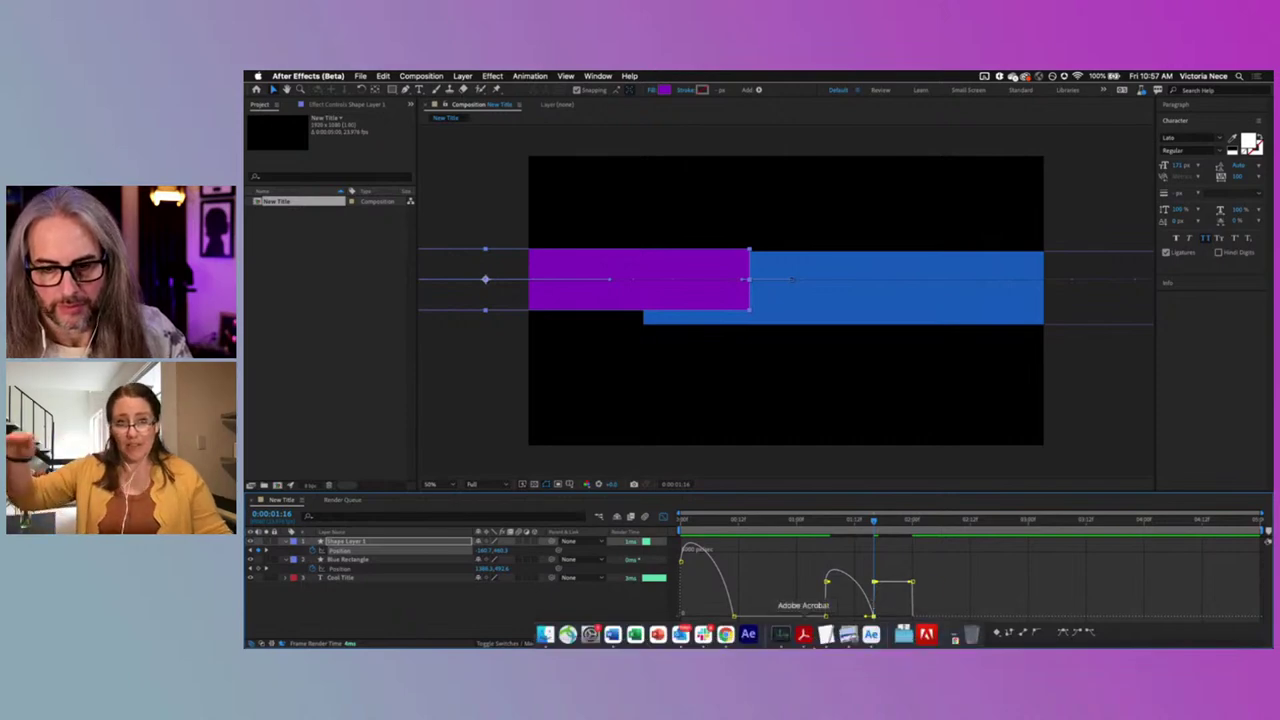
click(821, 521)
key(space)
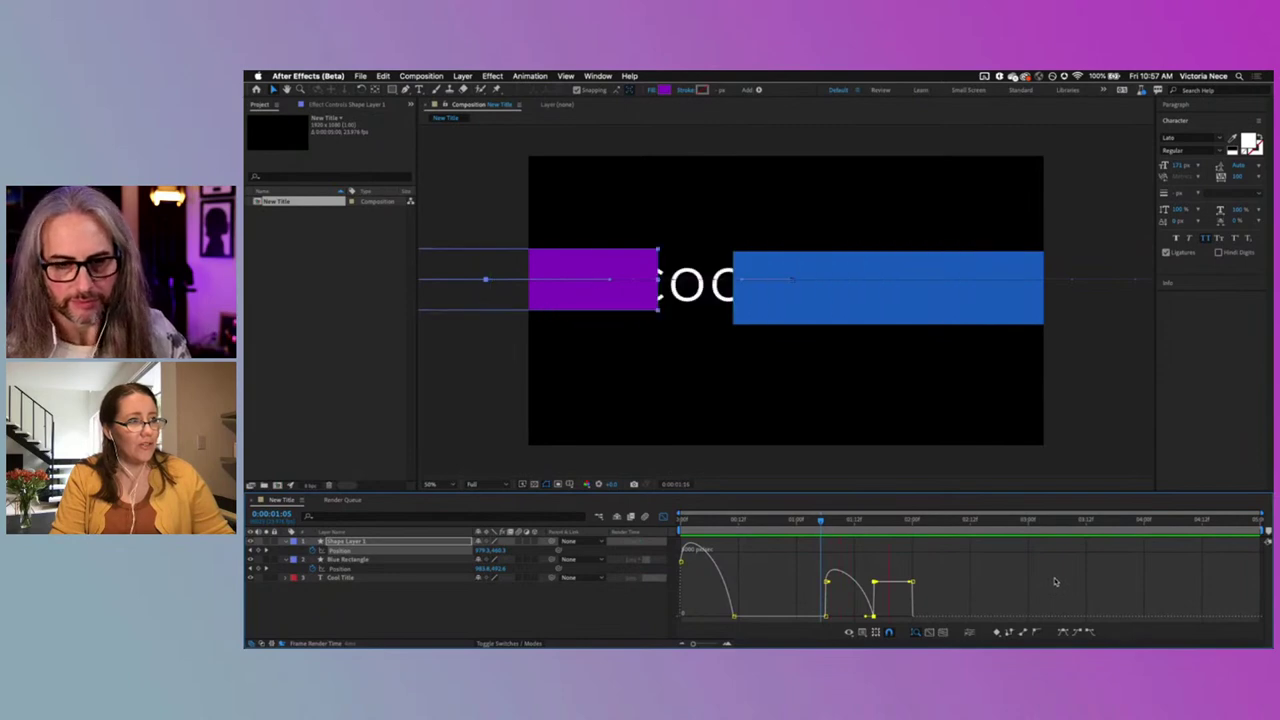
Step: Drag Shape Layer 1's later Position keyframes further right on the timeline
click(663, 516)
click(937, 552)
drag(930, 546, 800, 557)
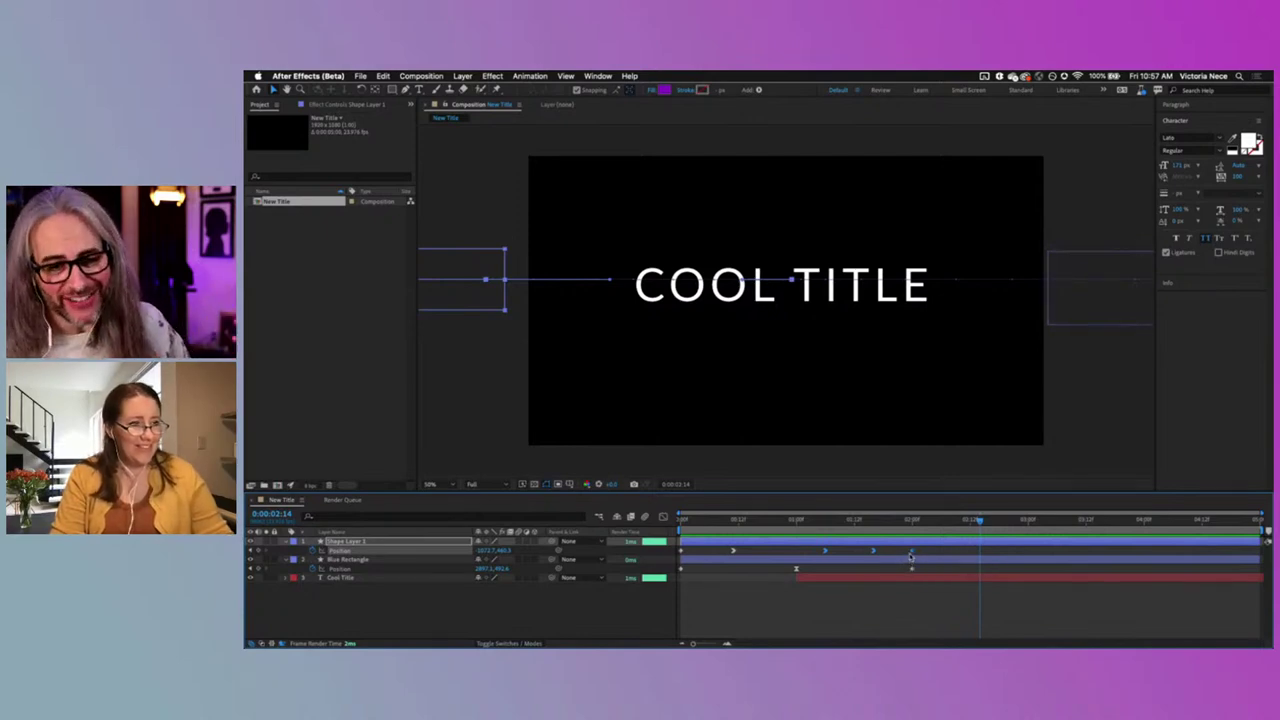
drag(912, 551, 1170, 552)
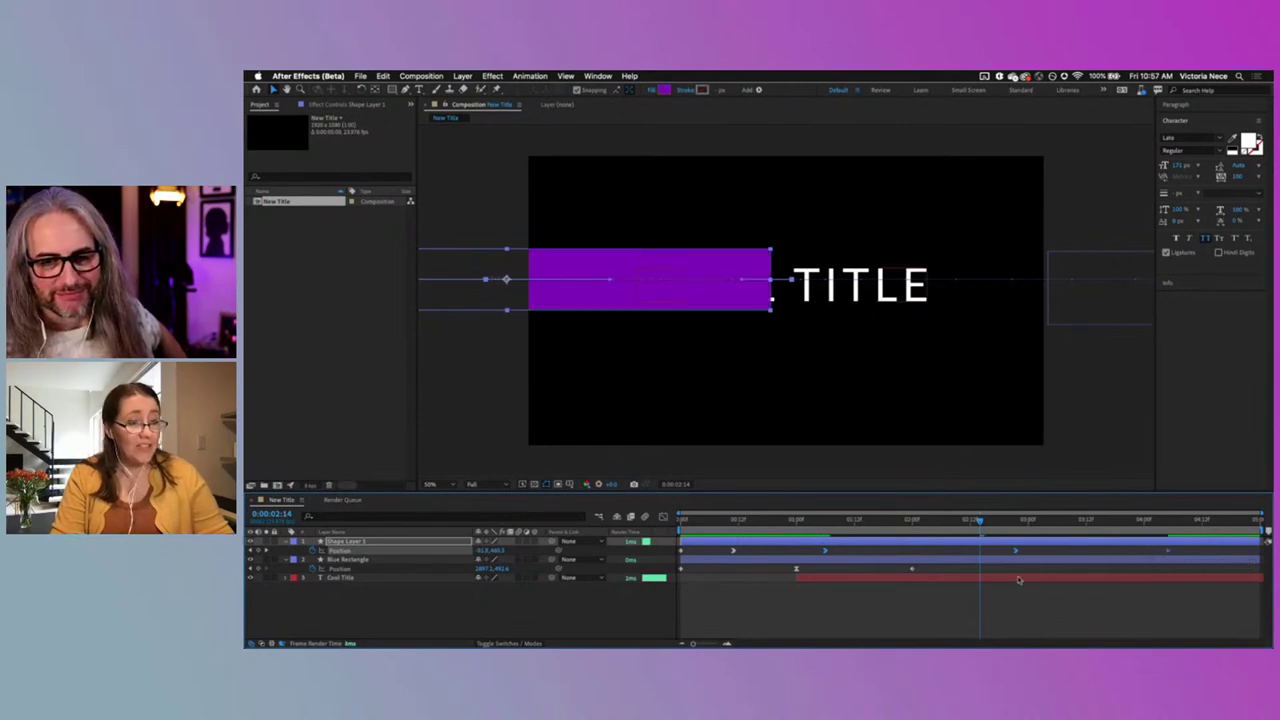
Step: Preview the whole wipe from the start of the comp, then stop
click(684, 521)
click(590, 607)
key(space)
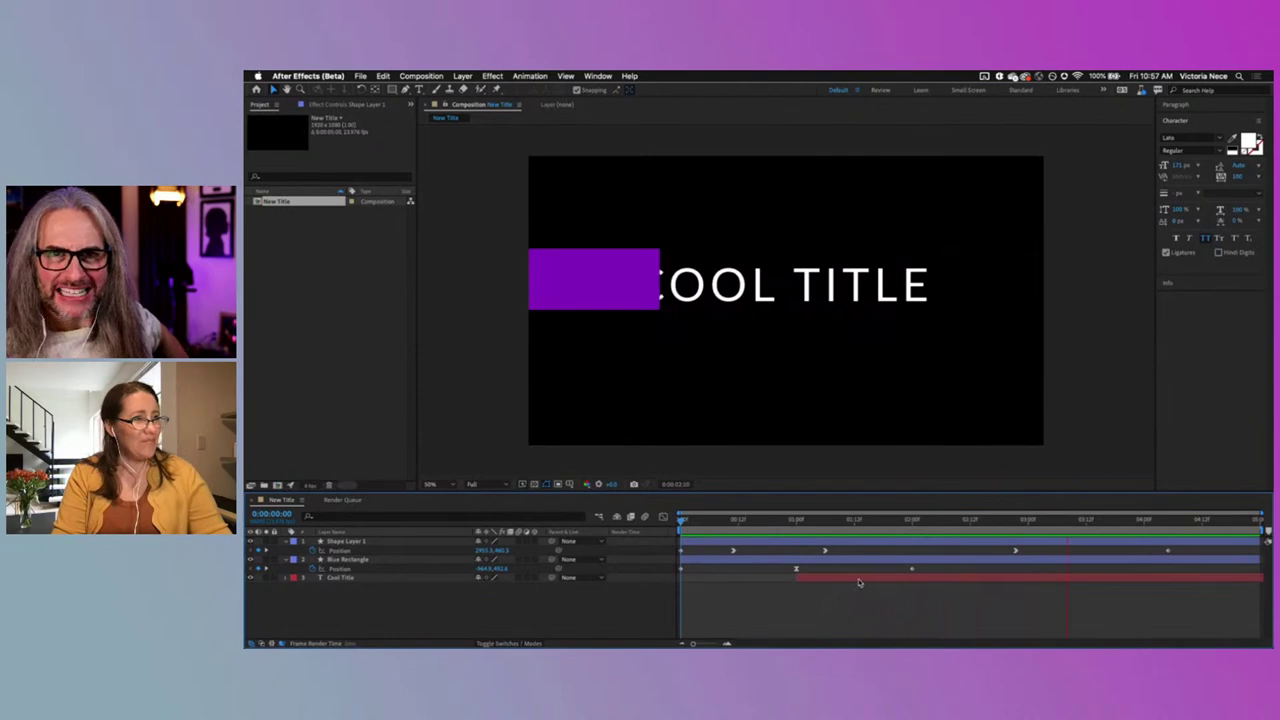
key(space)
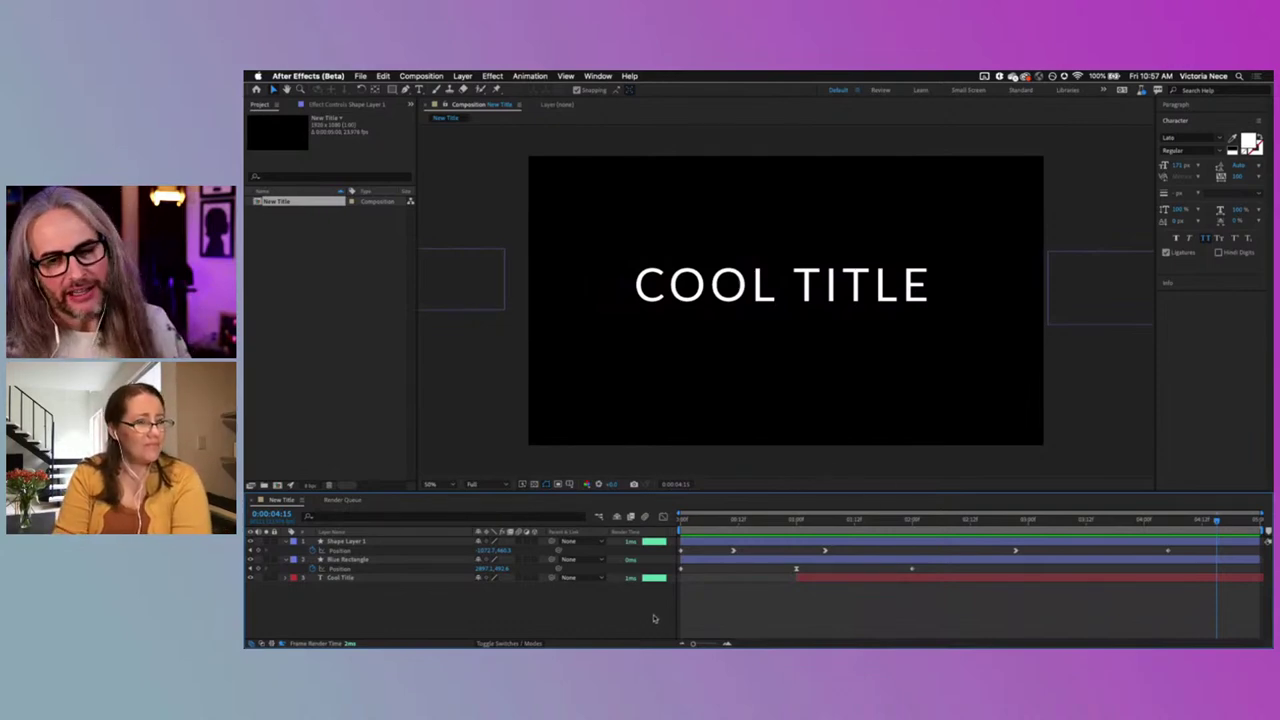
drag(405, 541, 410, 570)
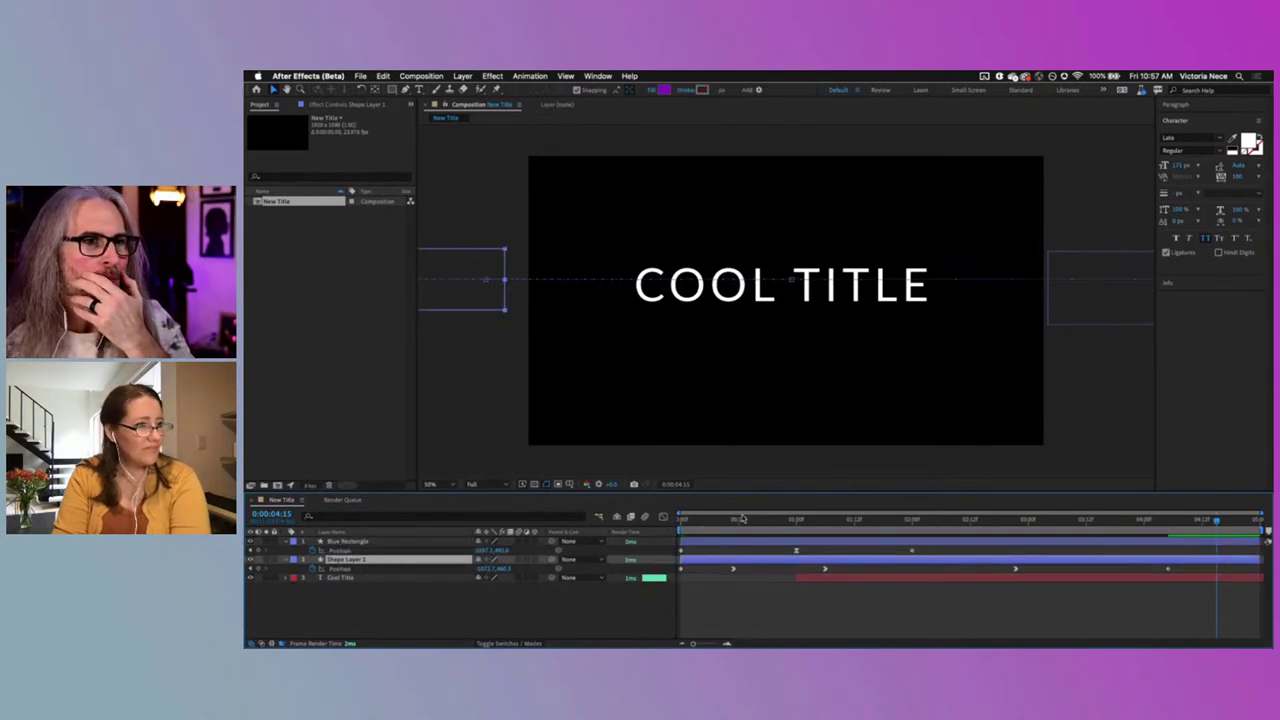
click(681, 521)
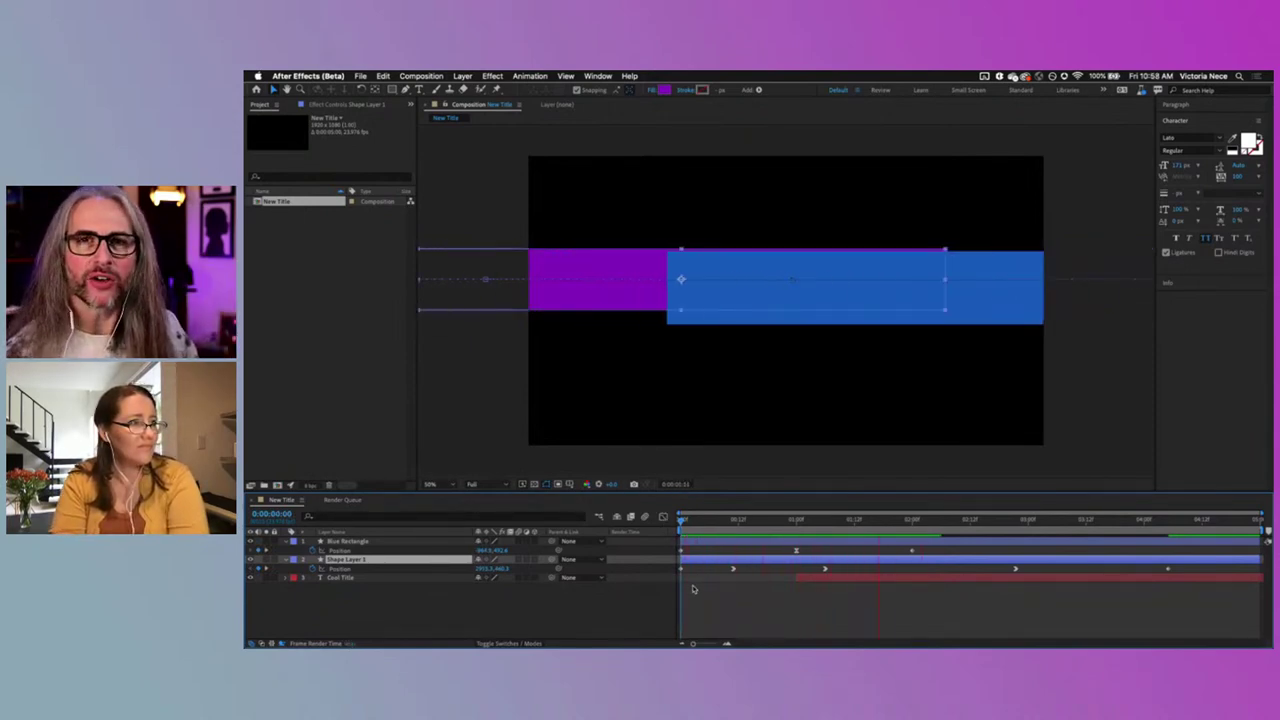
key(space)
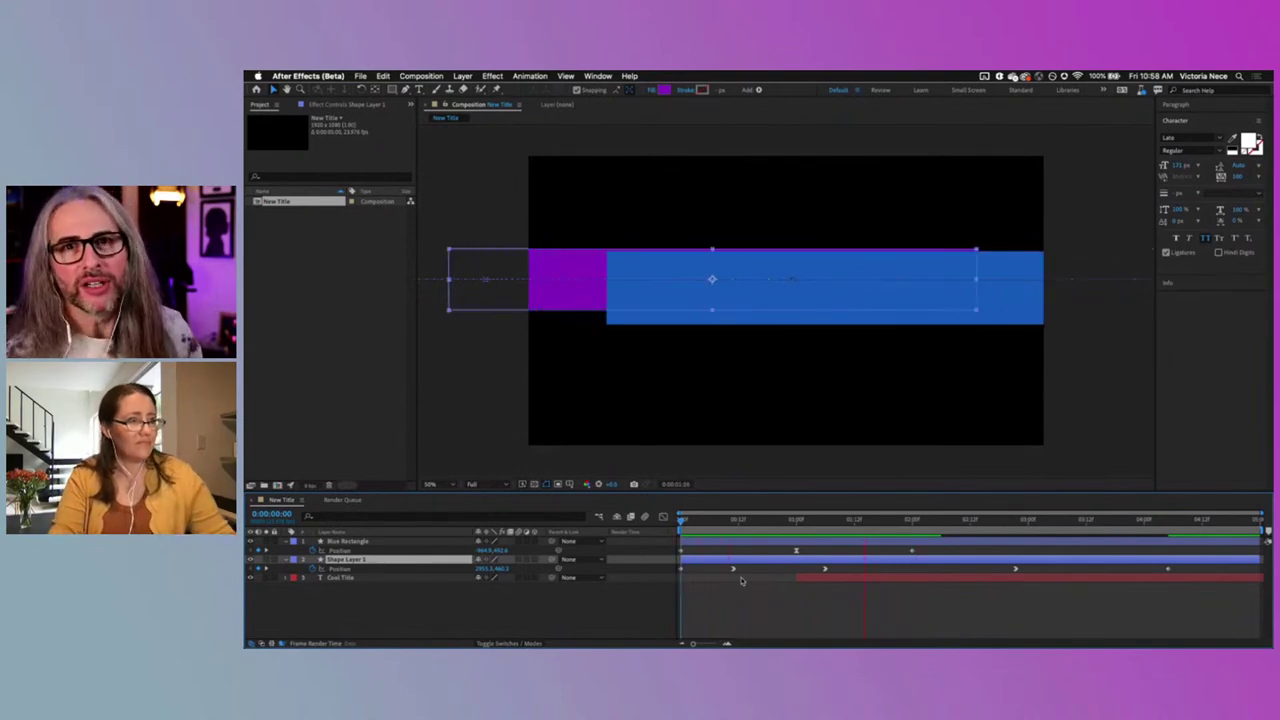
drag(380, 562, 391, 540)
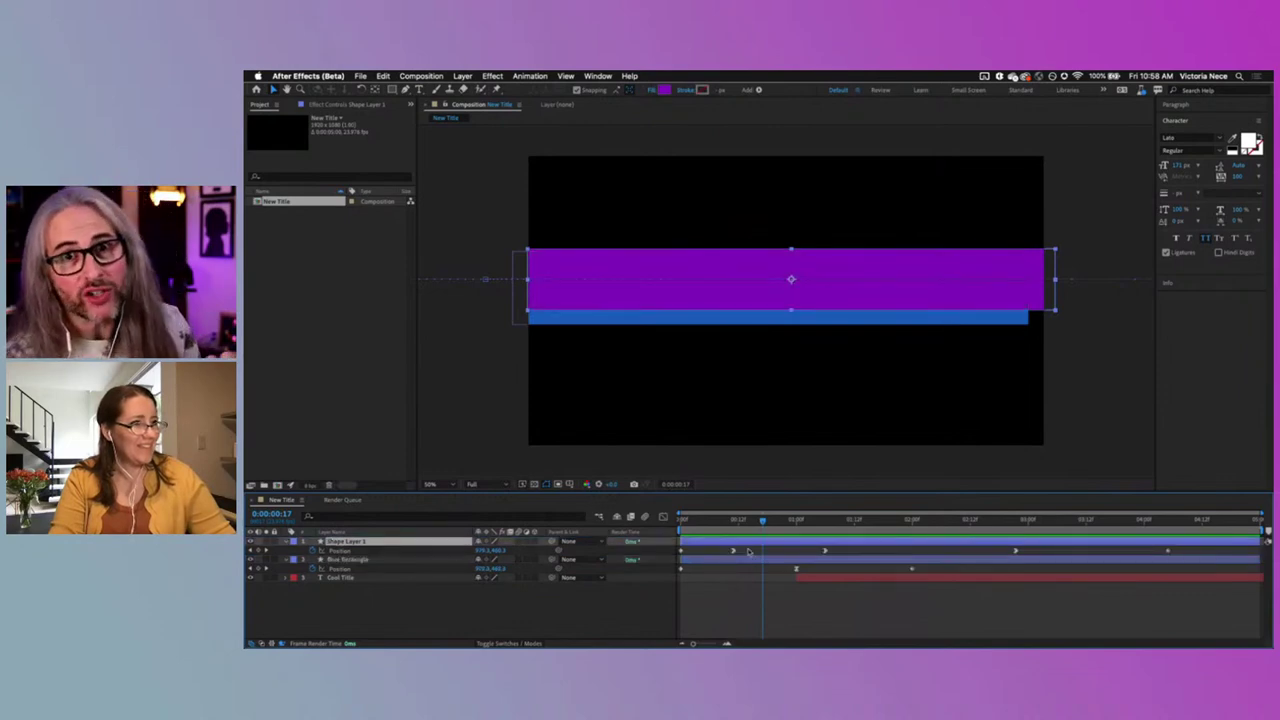
drag(742, 522, 626, 609)
click(604, 625)
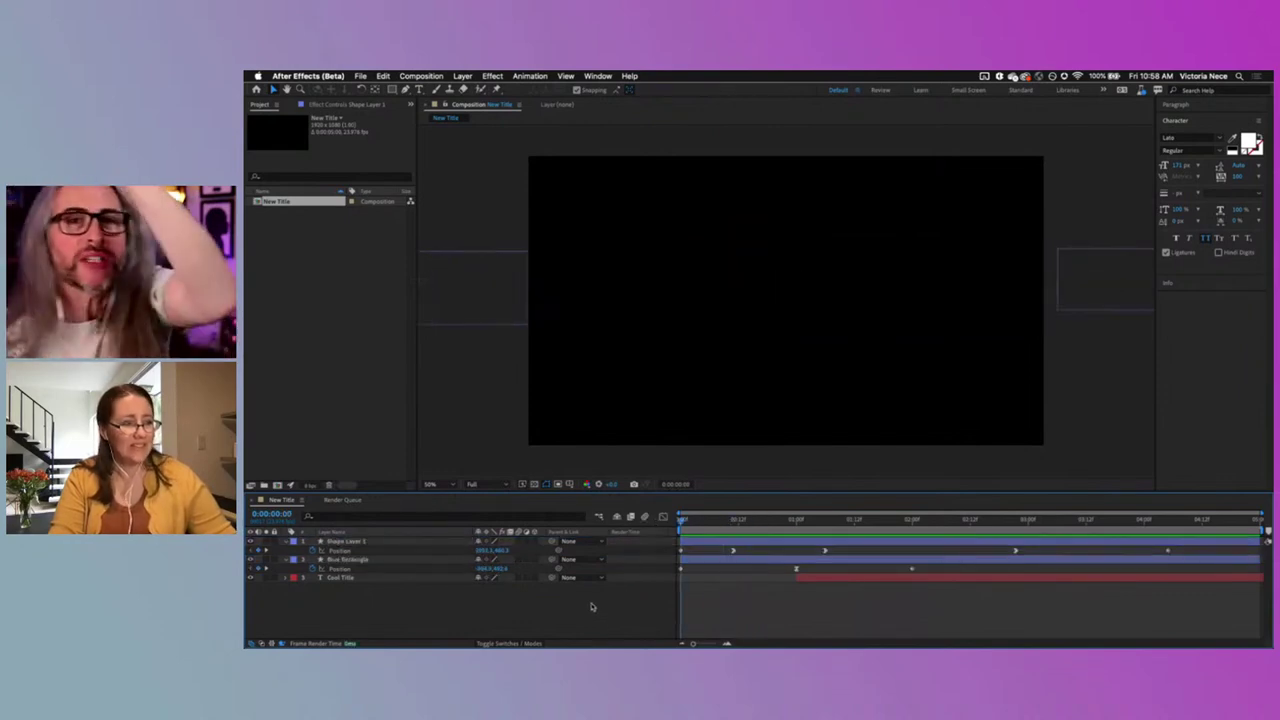
key(space)
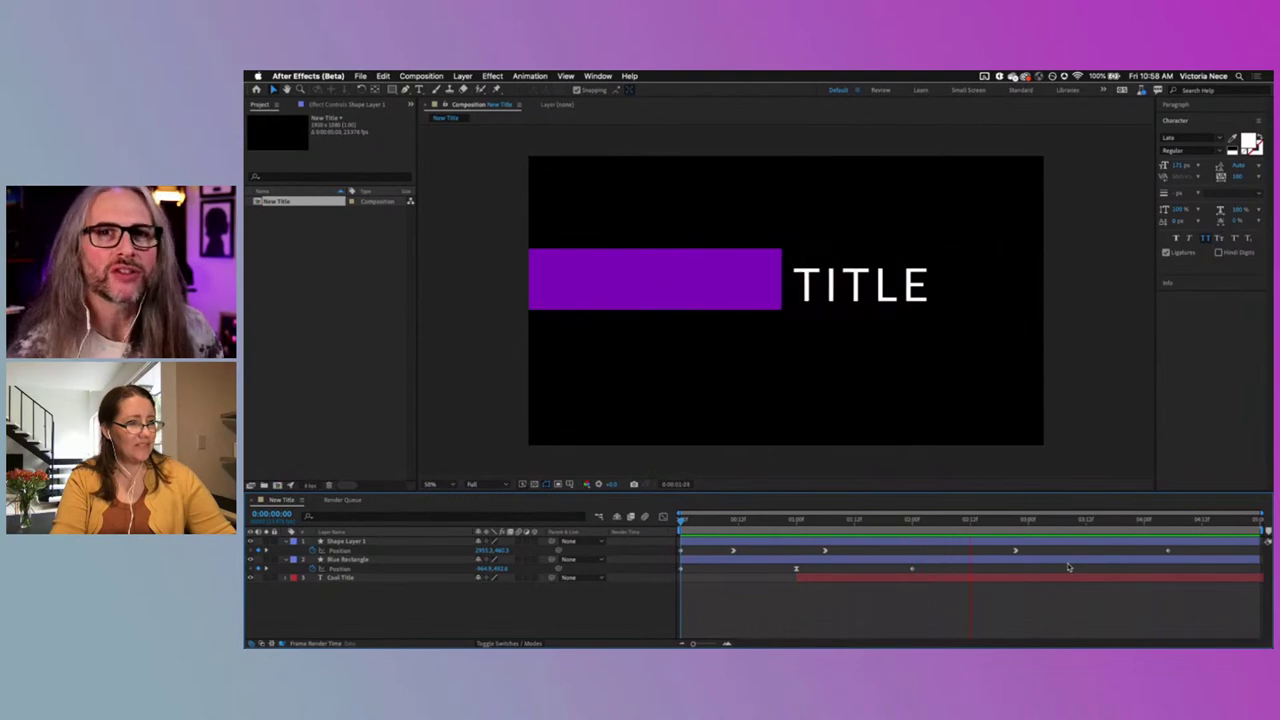
Step: Drag Shape Layer 1's exit Position keyframes earlier so COOL TITLE stands alone by 0:00:03:13
click(1016, 551)
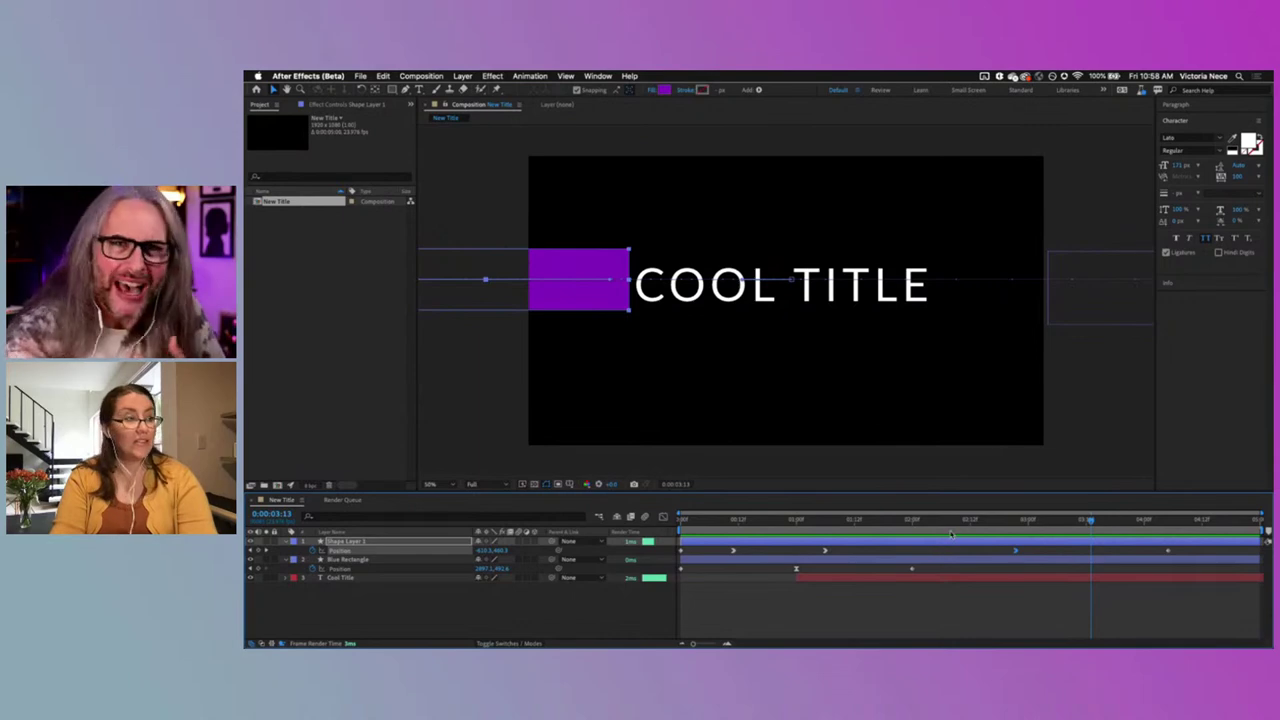
click(551, 617)
mouse_move(556, 638)
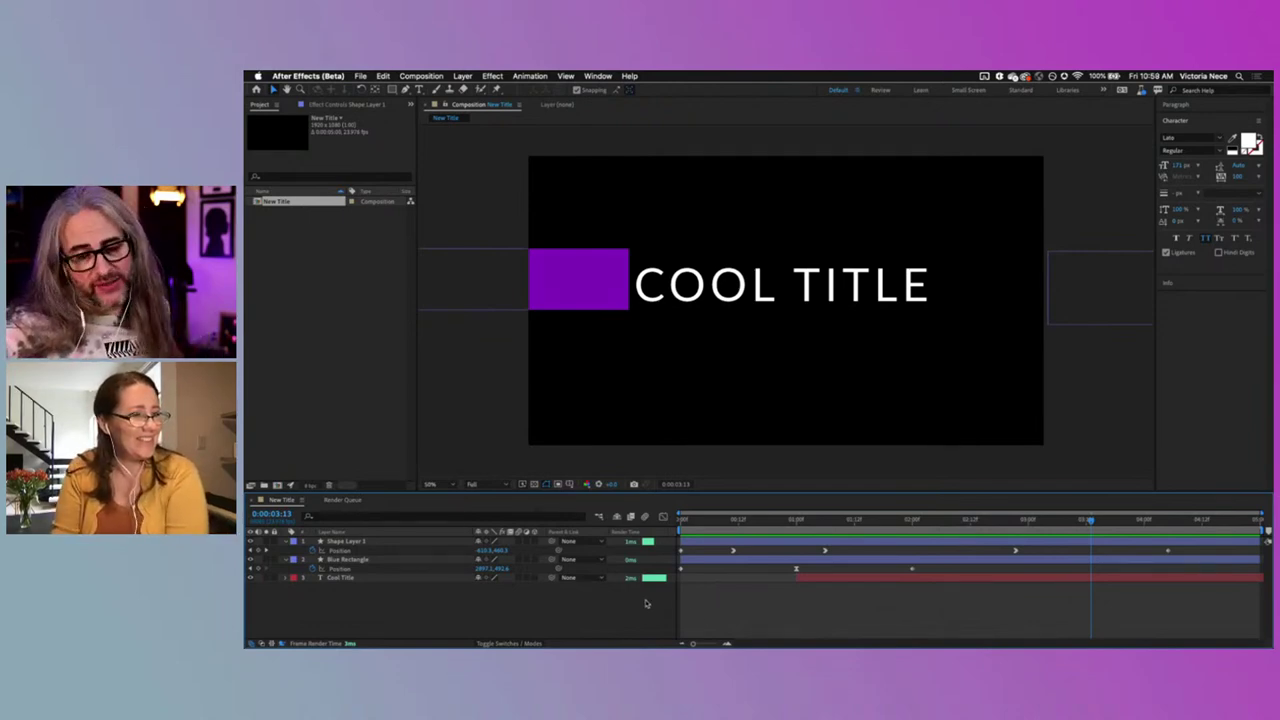
click(995, 579)
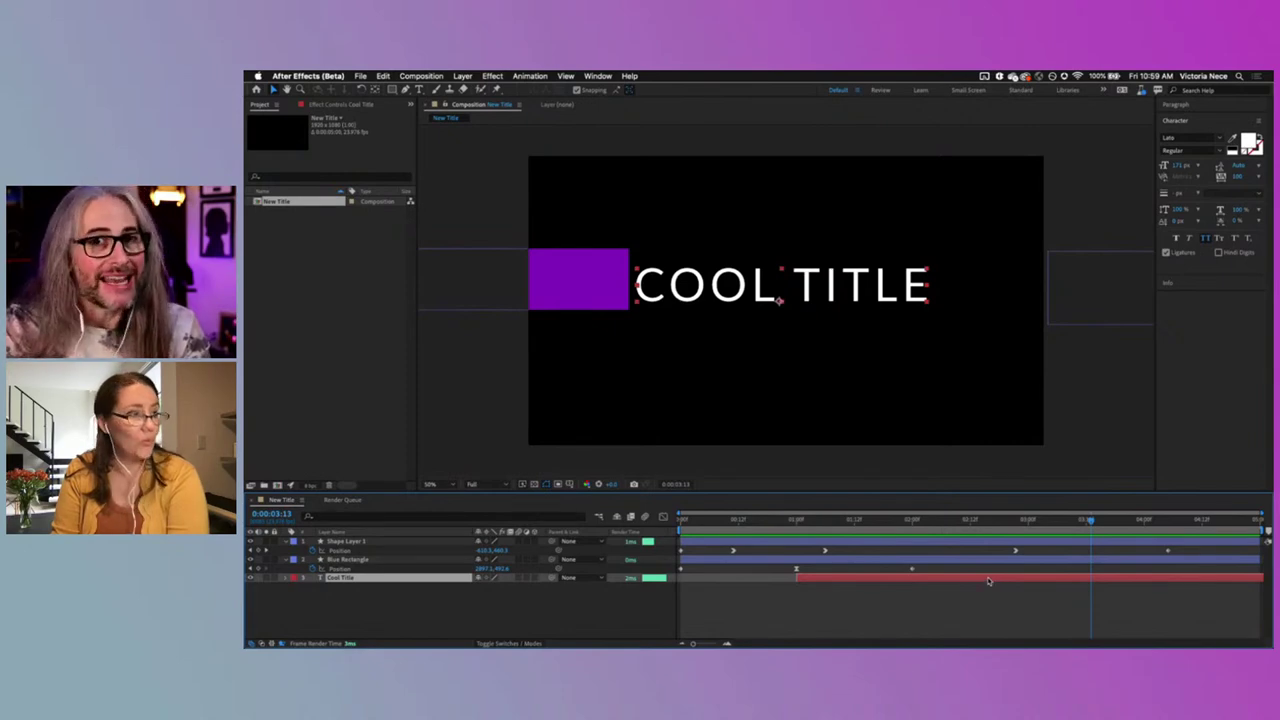
click(517, 606)
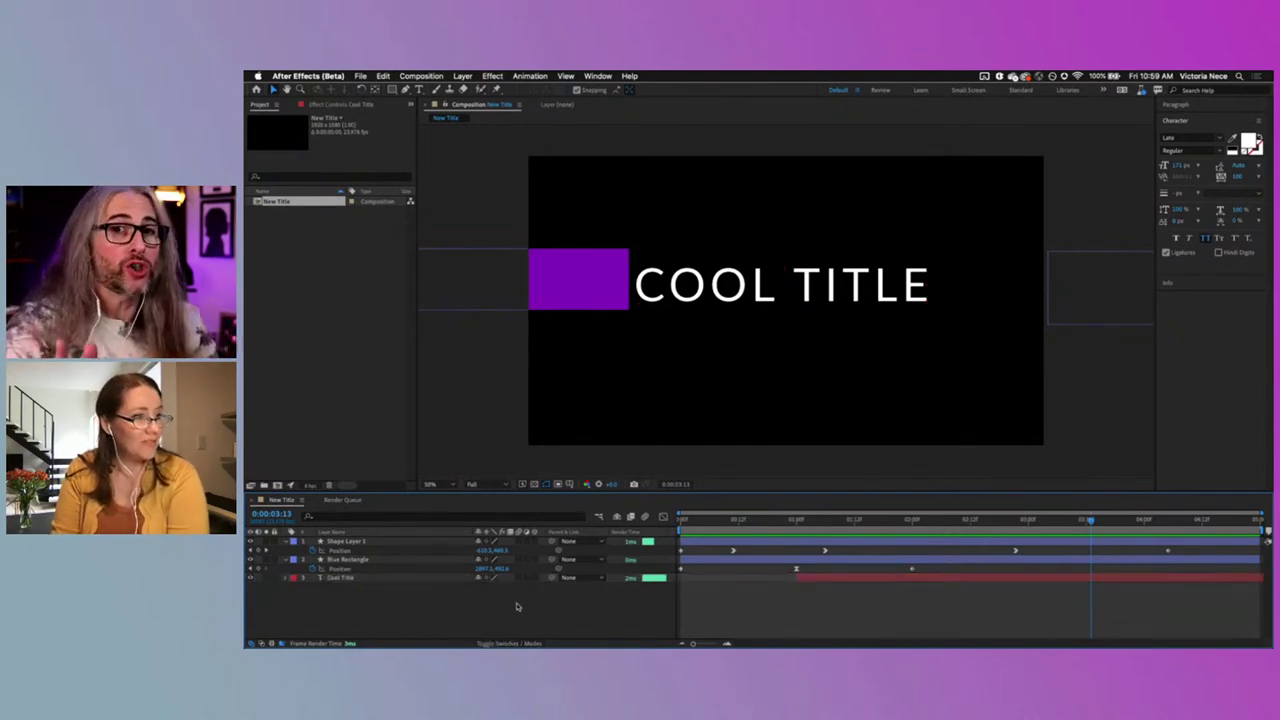
click(1013, 552)
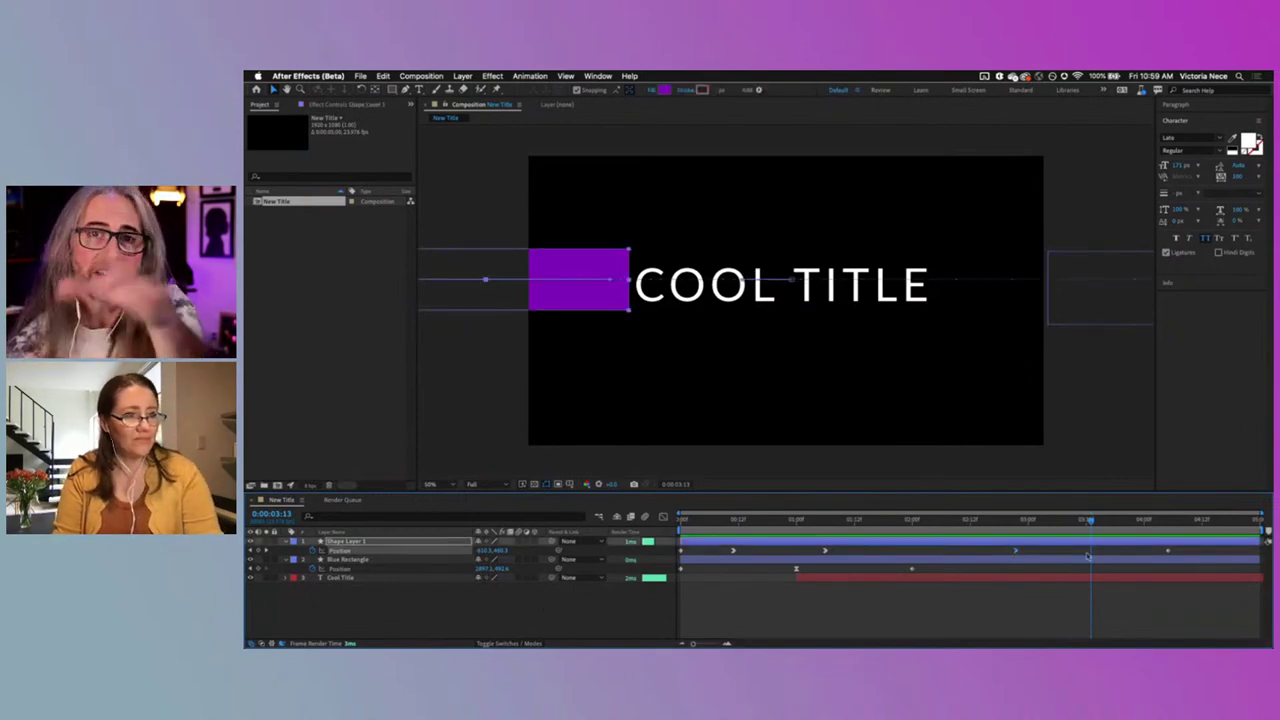
drag(1168, 552, 882, 566)
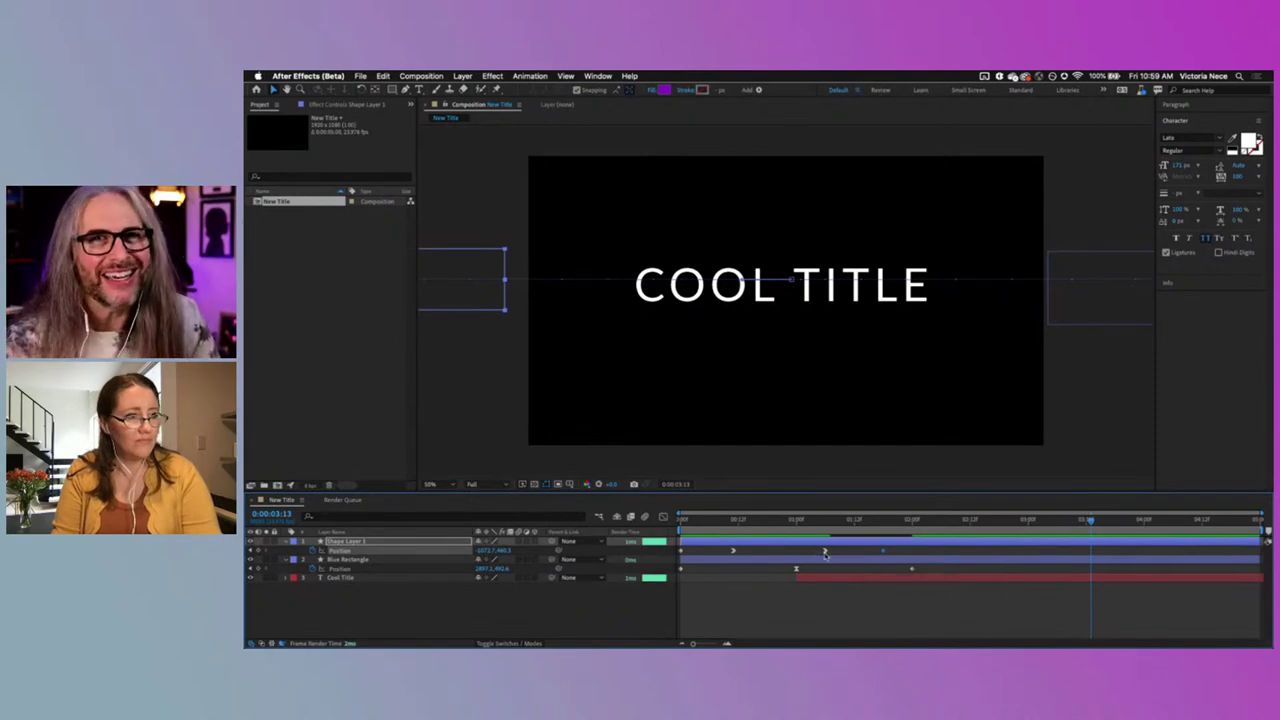
Step: Apply Easy Ease In to the purple bar's keyframe near 0:00:02:12
right_click(824, 552)
mouse_move(900, 638)
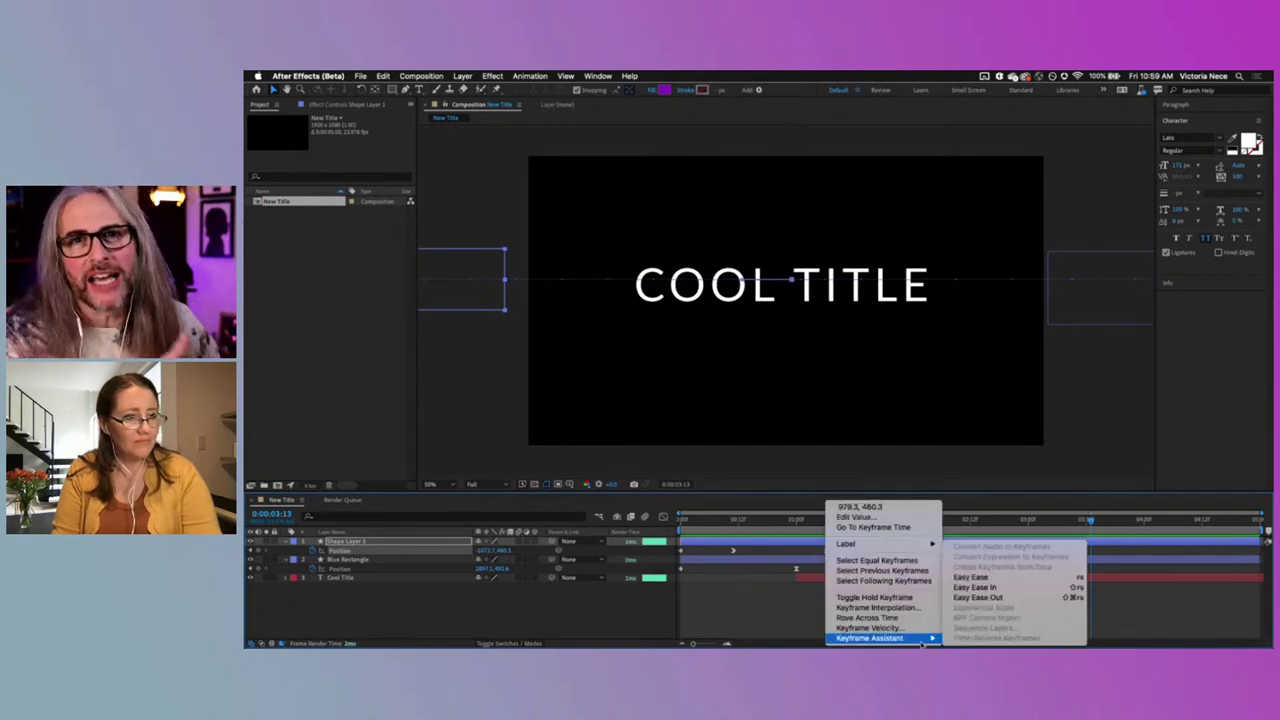
click(998, 589)
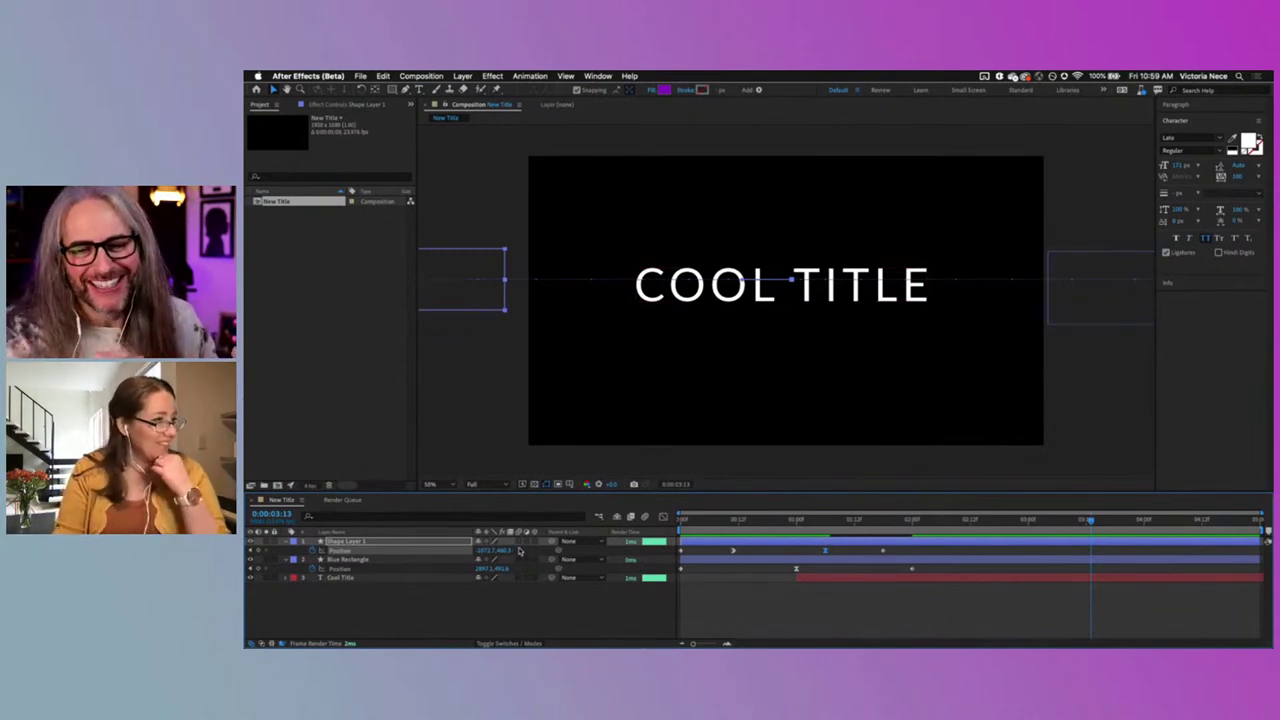
Step: Play the wipe from about 0:00:01:02, then scrub back to the bars overlapping mid-wipe
drag(745, 520, 828, 522)
key(space)
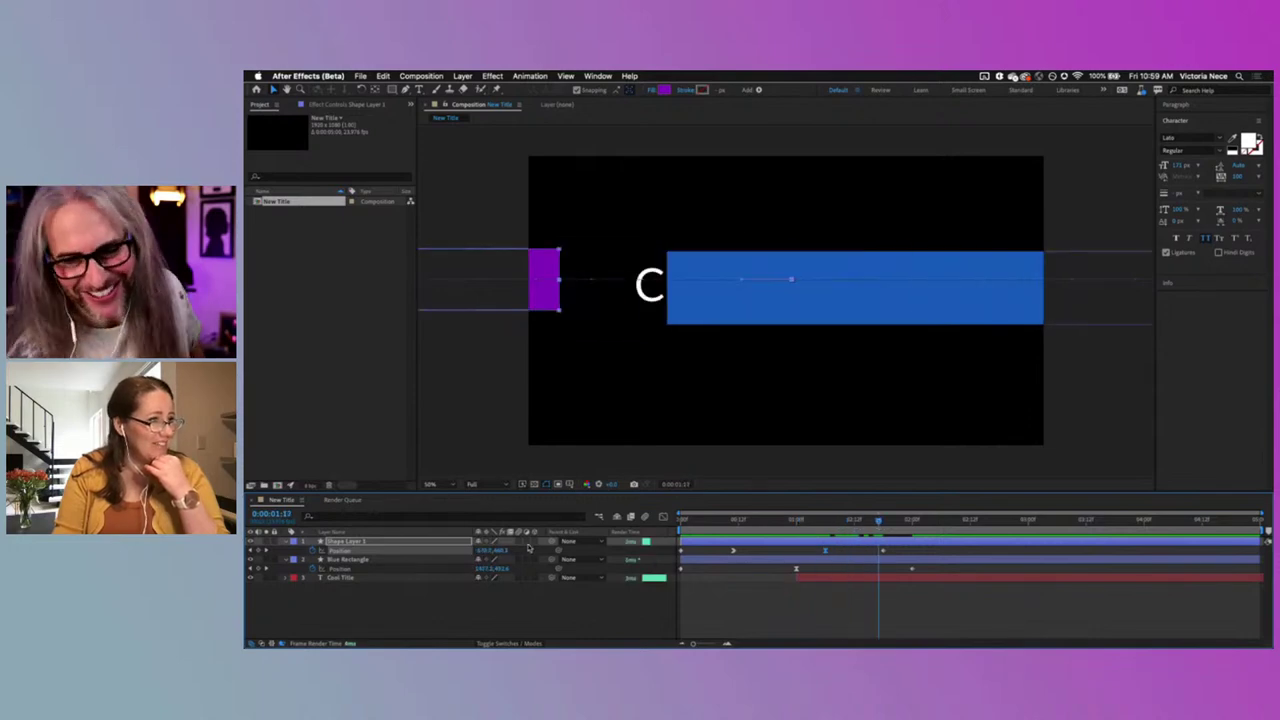
drag(888, 523, 854, 521)
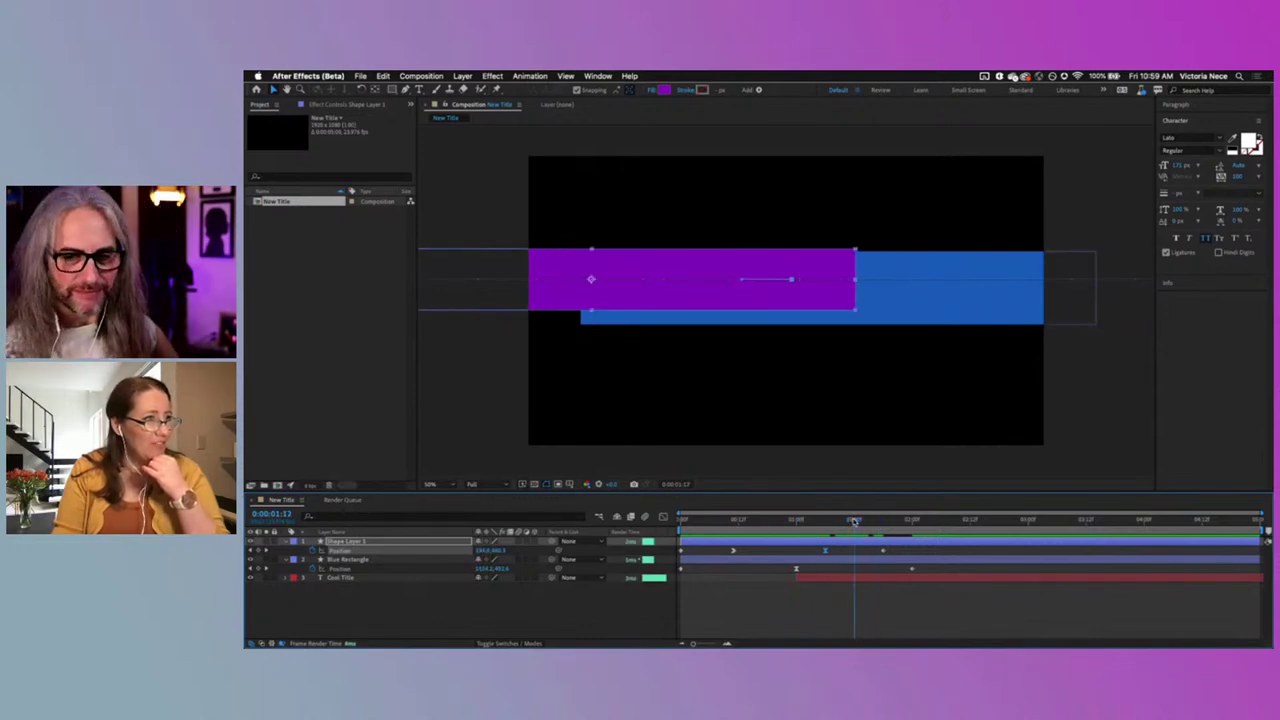
click(494, 414)
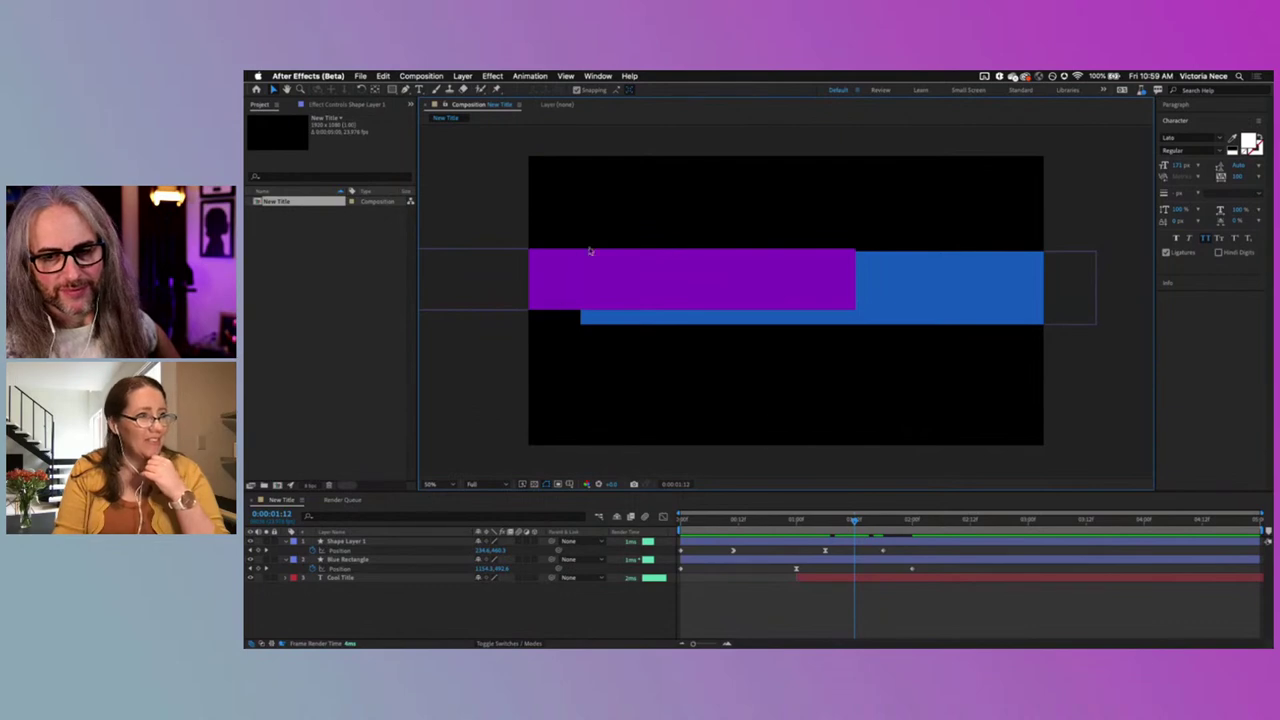
Step: Enable motion blur on Shape Layer 1 and Blue Rectangle, then play the wipe from the start
click(518, 545)
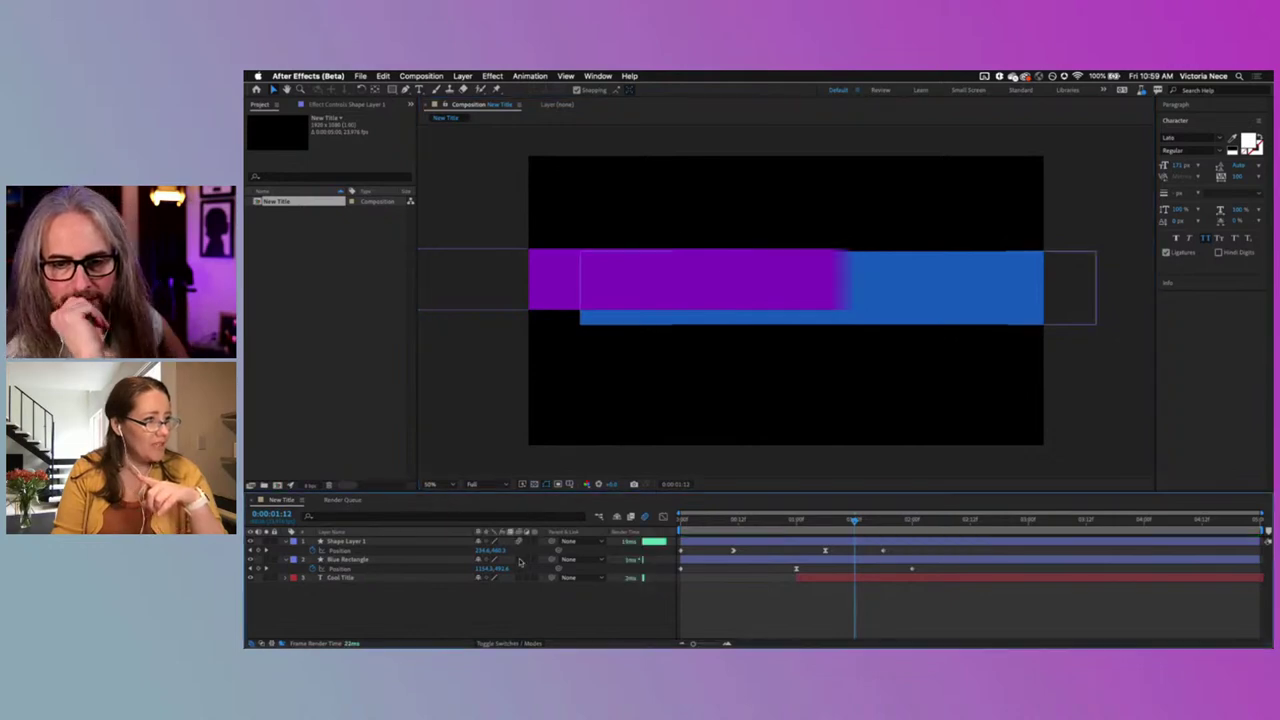
click(519, 560)
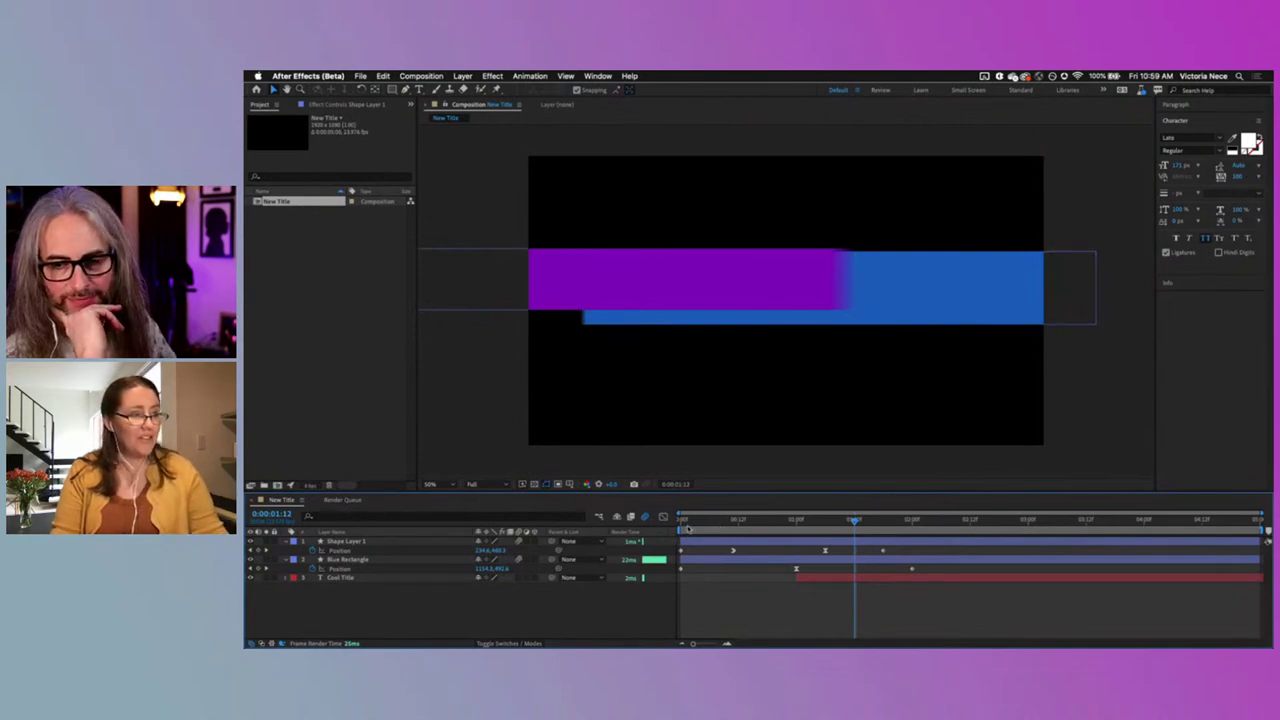
click(686, 521)
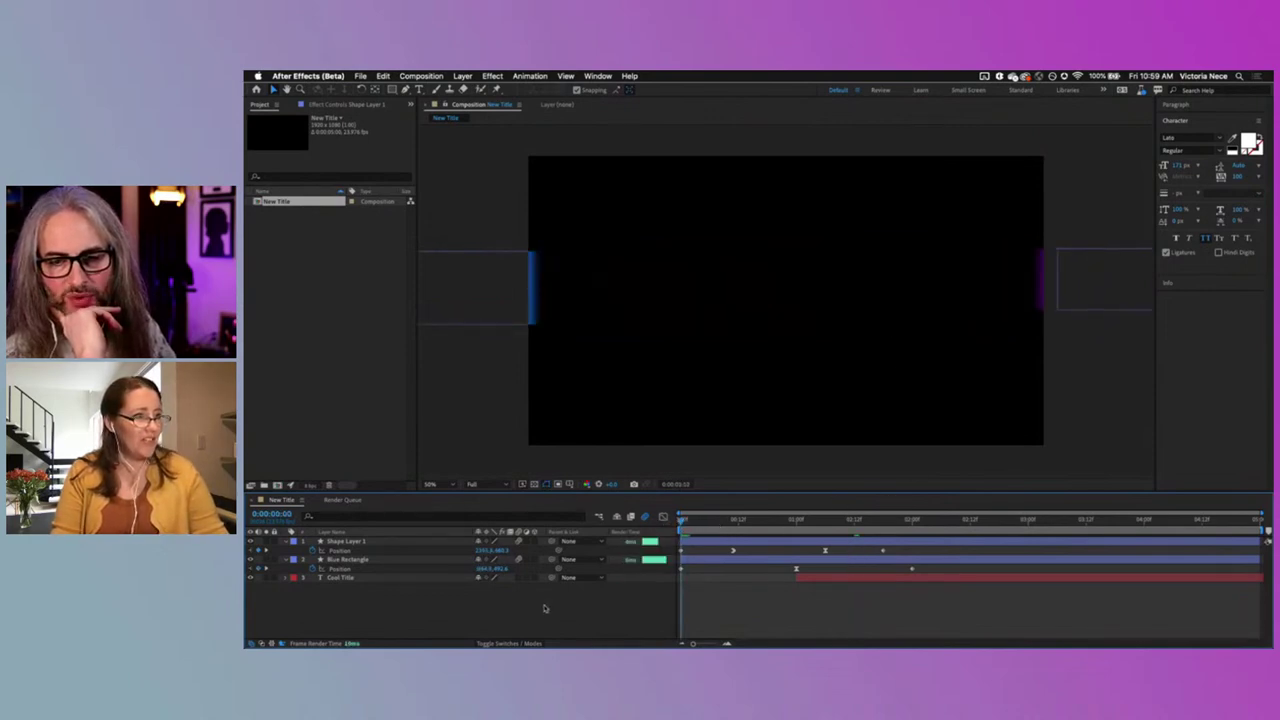
key(space)
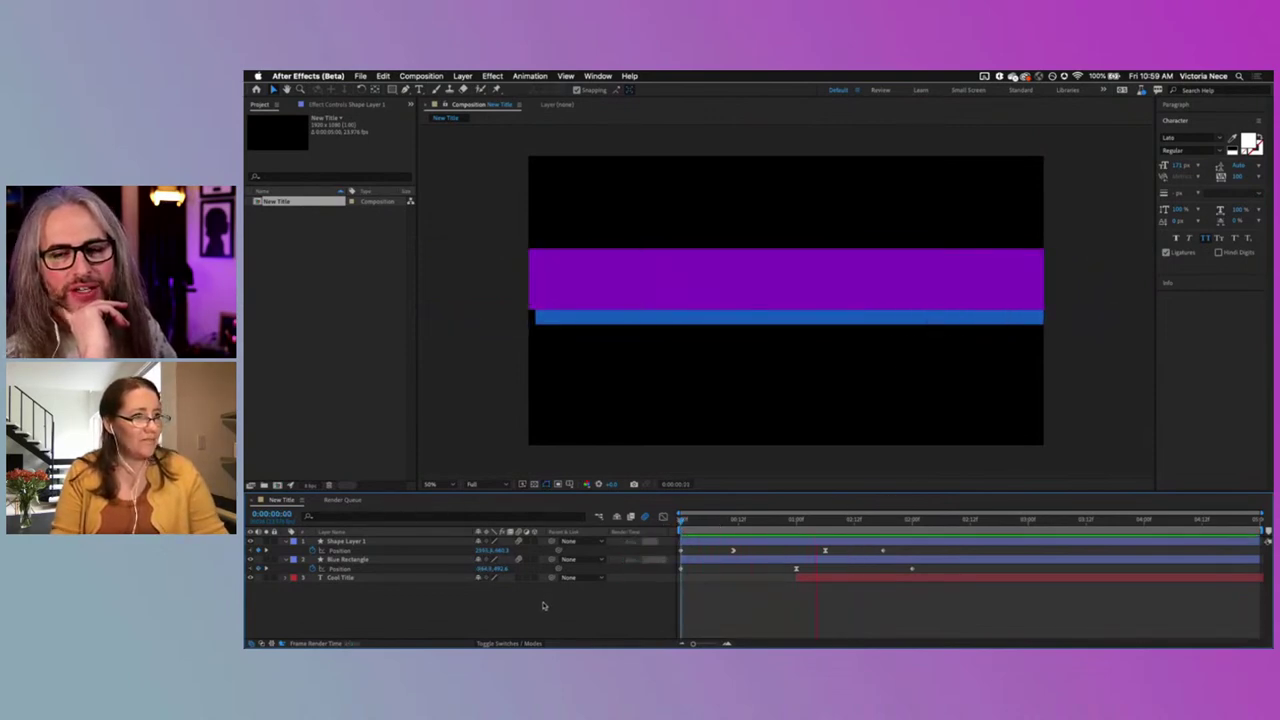
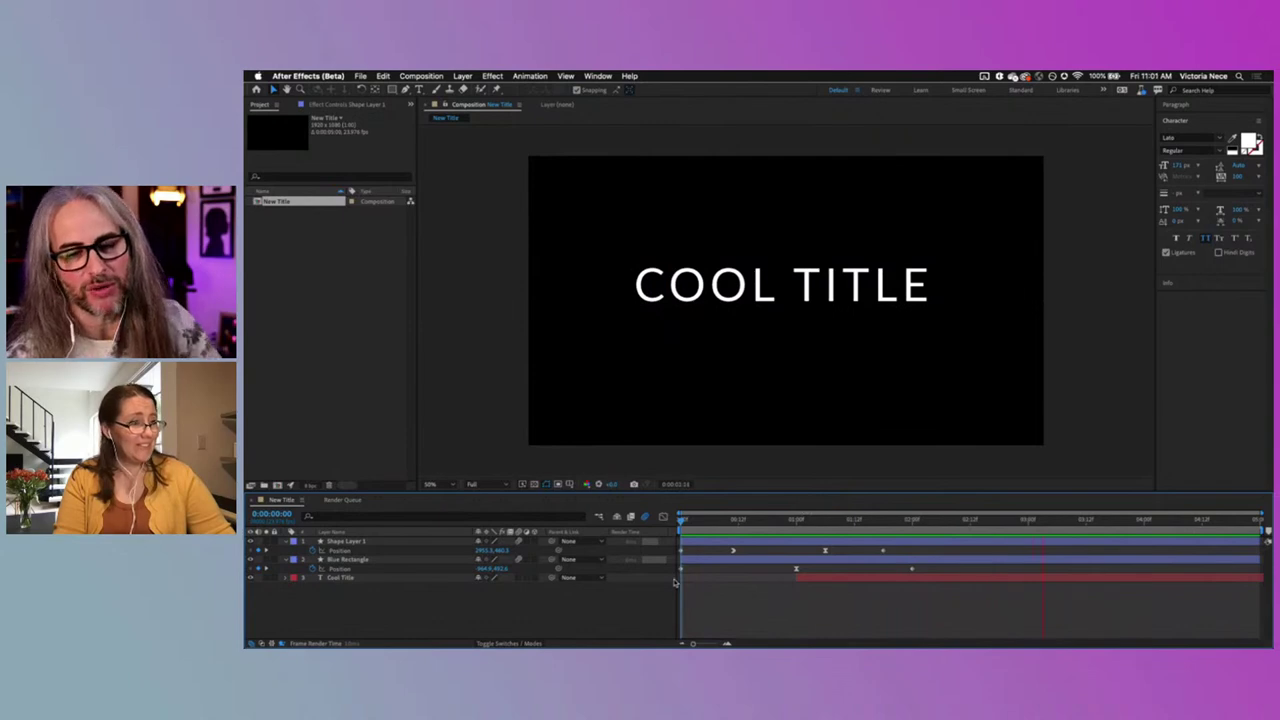
Step: Stop the preview on the COOL TITLE frame
key(space)
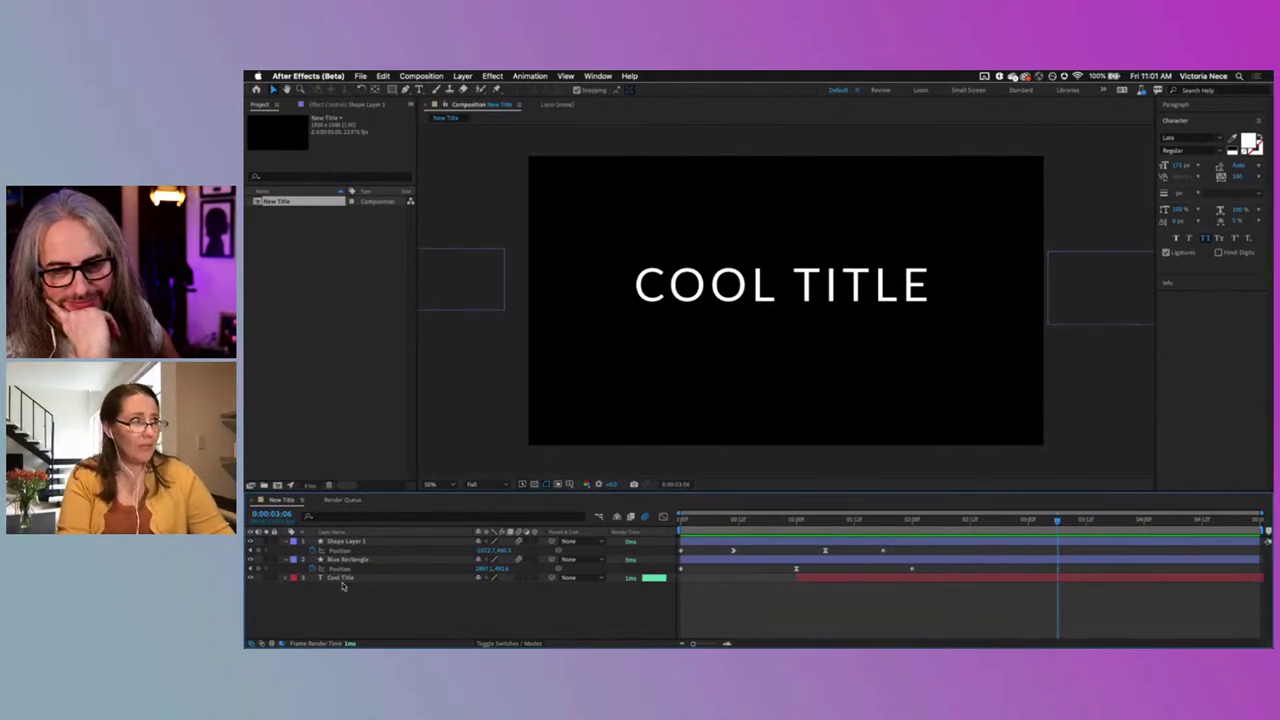
Step: Set New Title's motion blur shutter angle to 360 and scrub back to the sliding bars
right_click(292, 204)
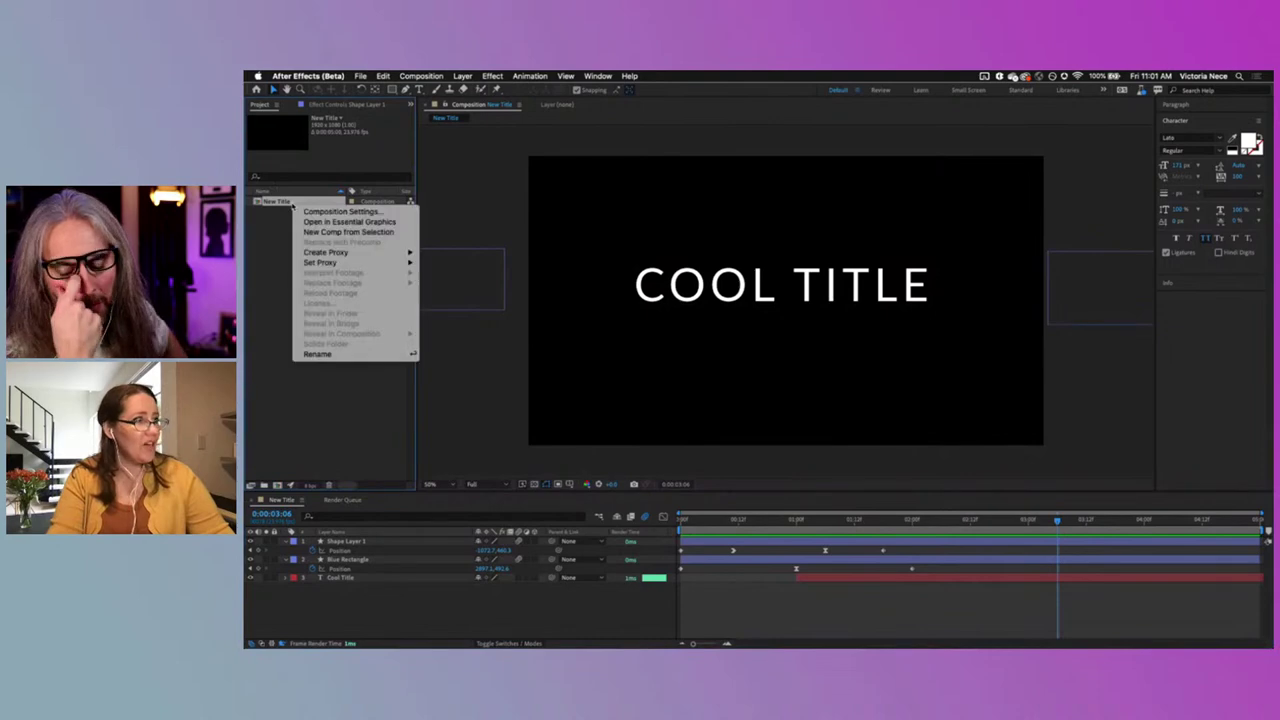
click(312, 211)
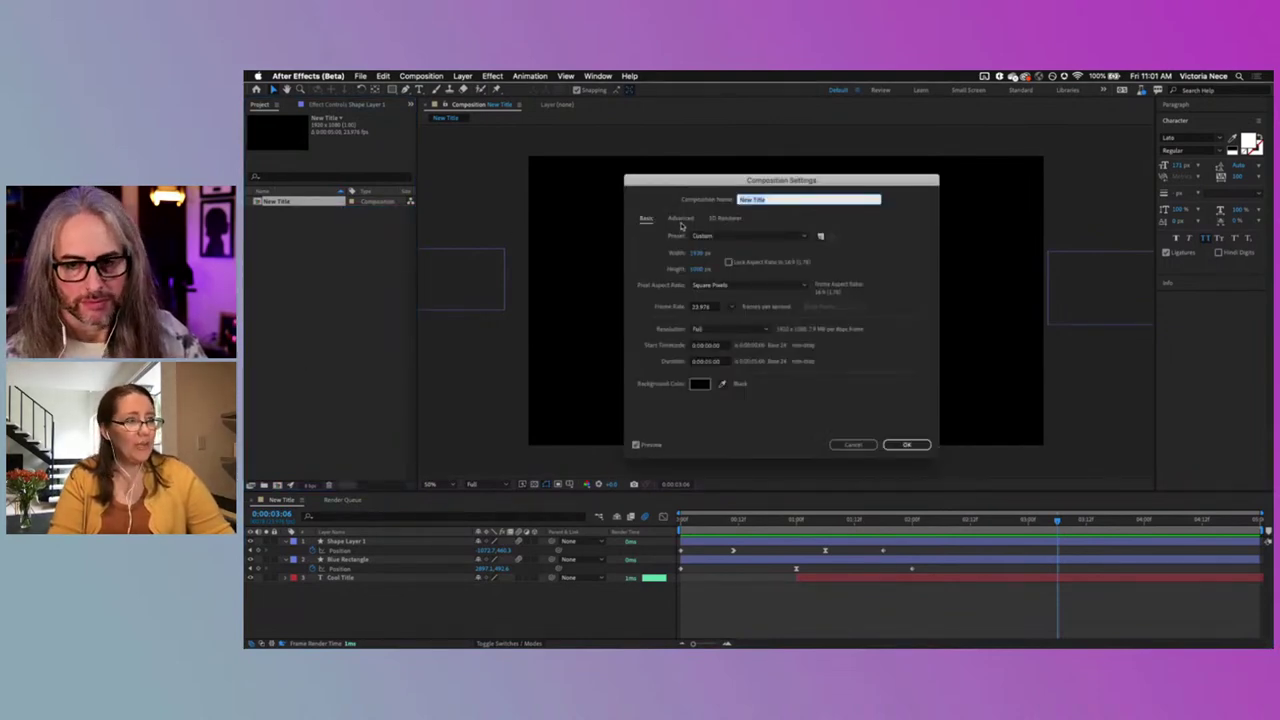
click(680, 218)
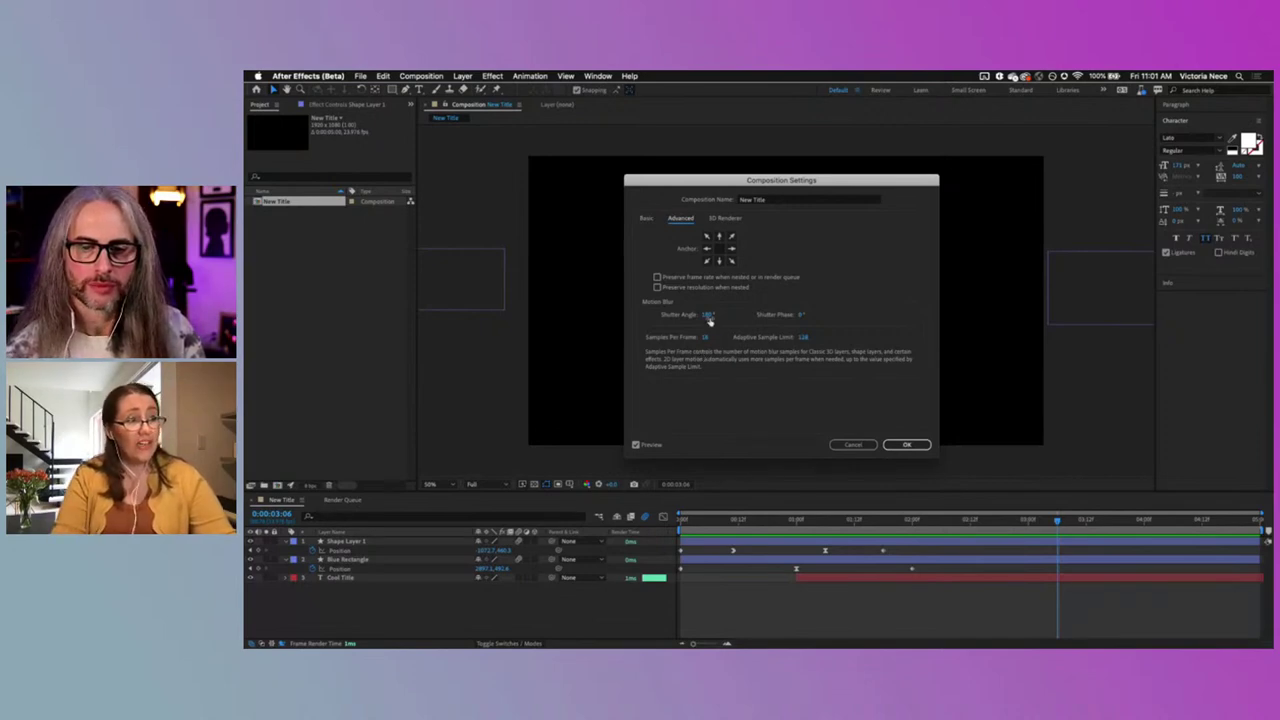
click(709, 316)
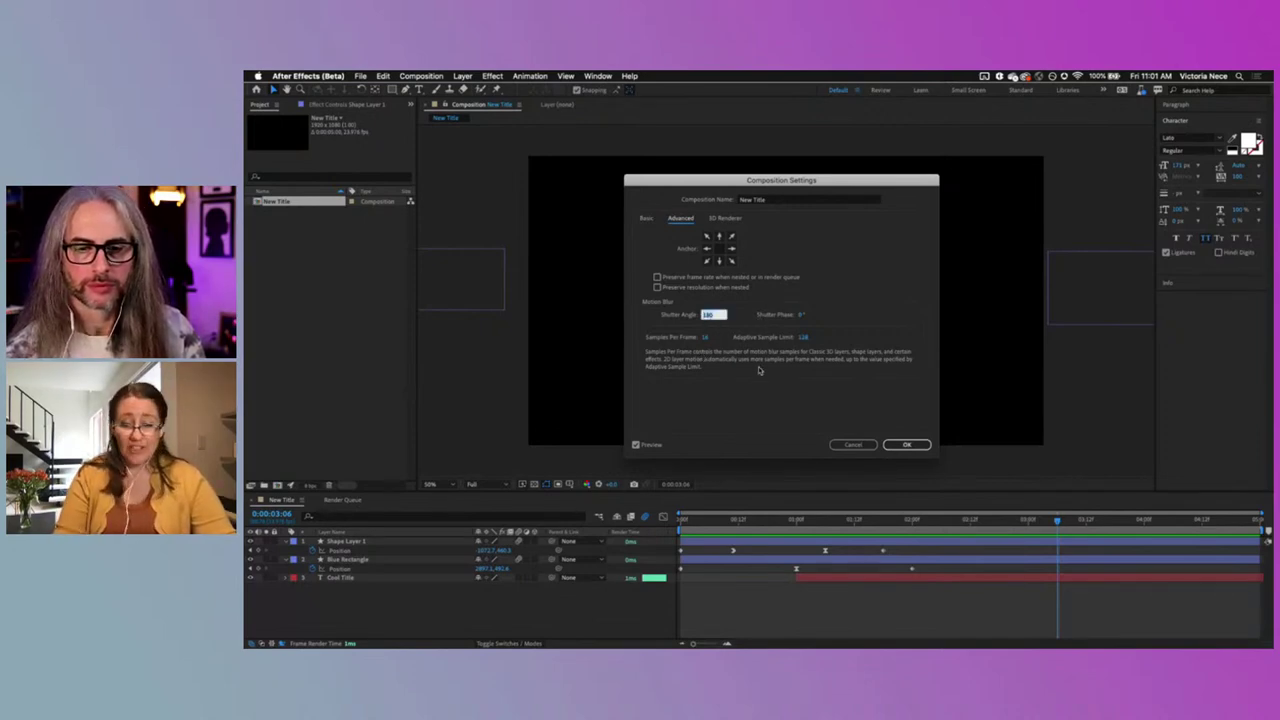
click(908, 445)
drag(1058, 519, 691, 527)
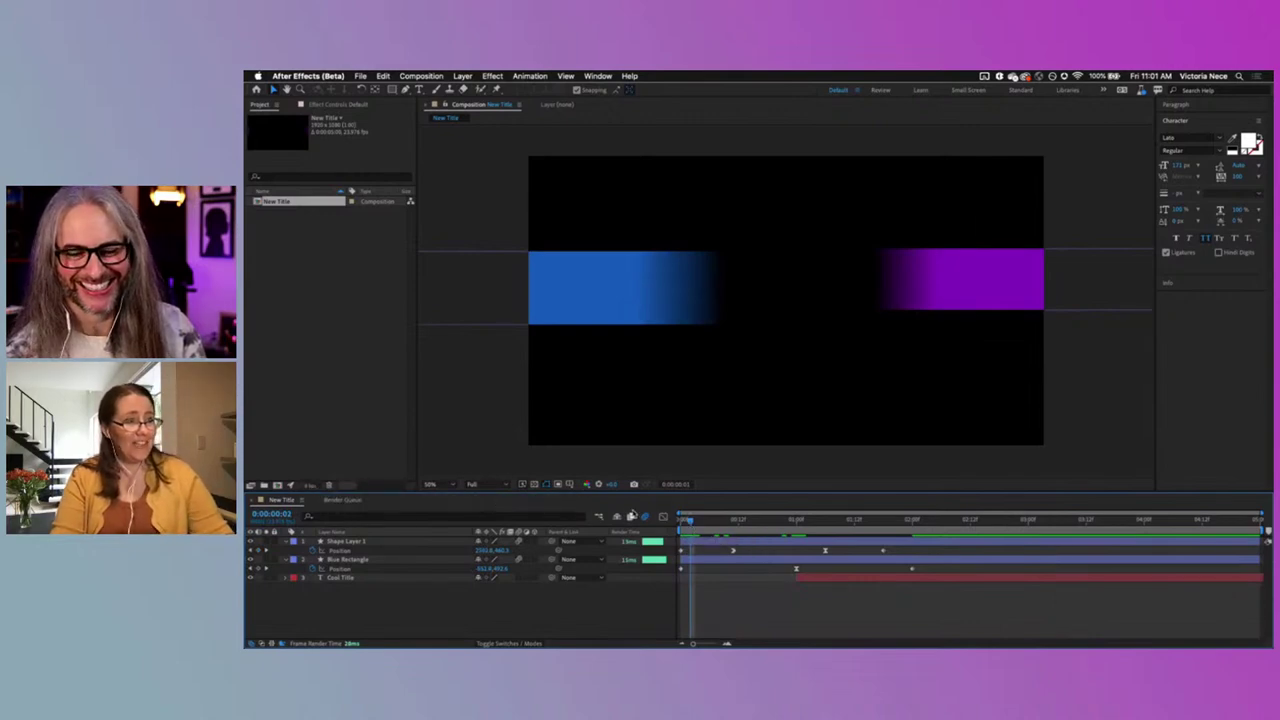
Step: Play the title animation from 0:00, stop it, and return to frame 5
drag(681, 519, 678, 571)
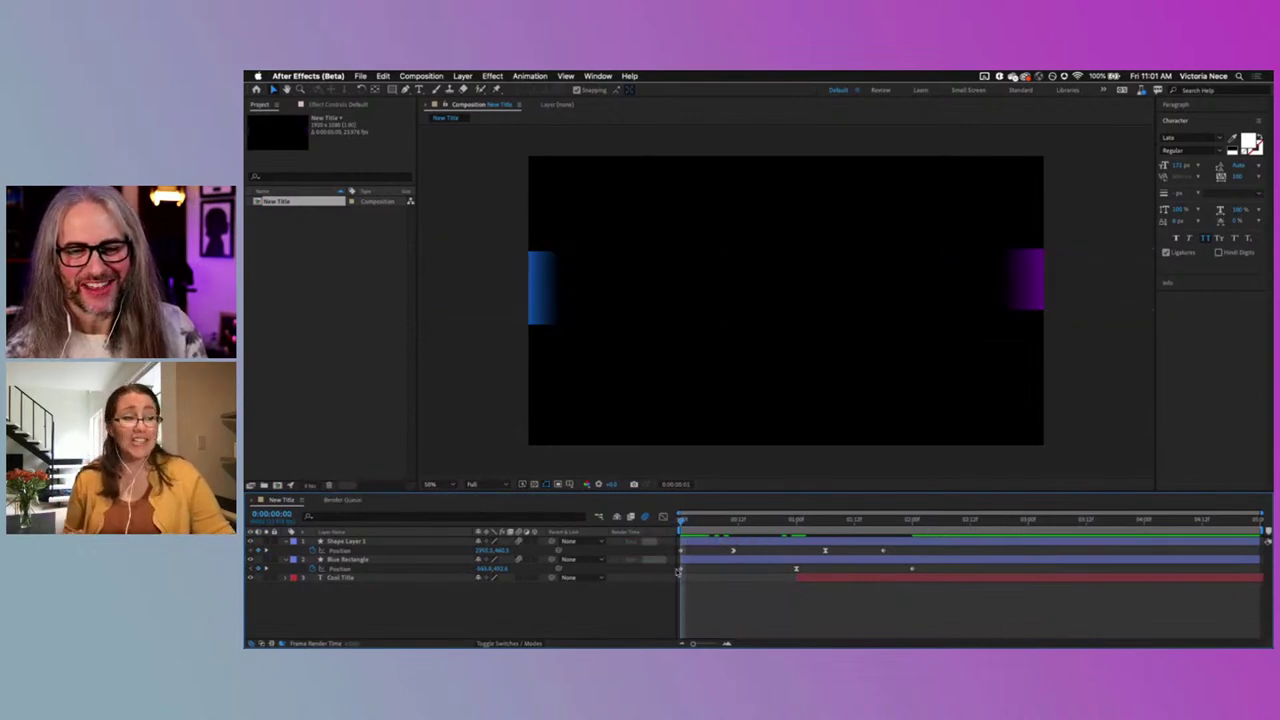
key(space)
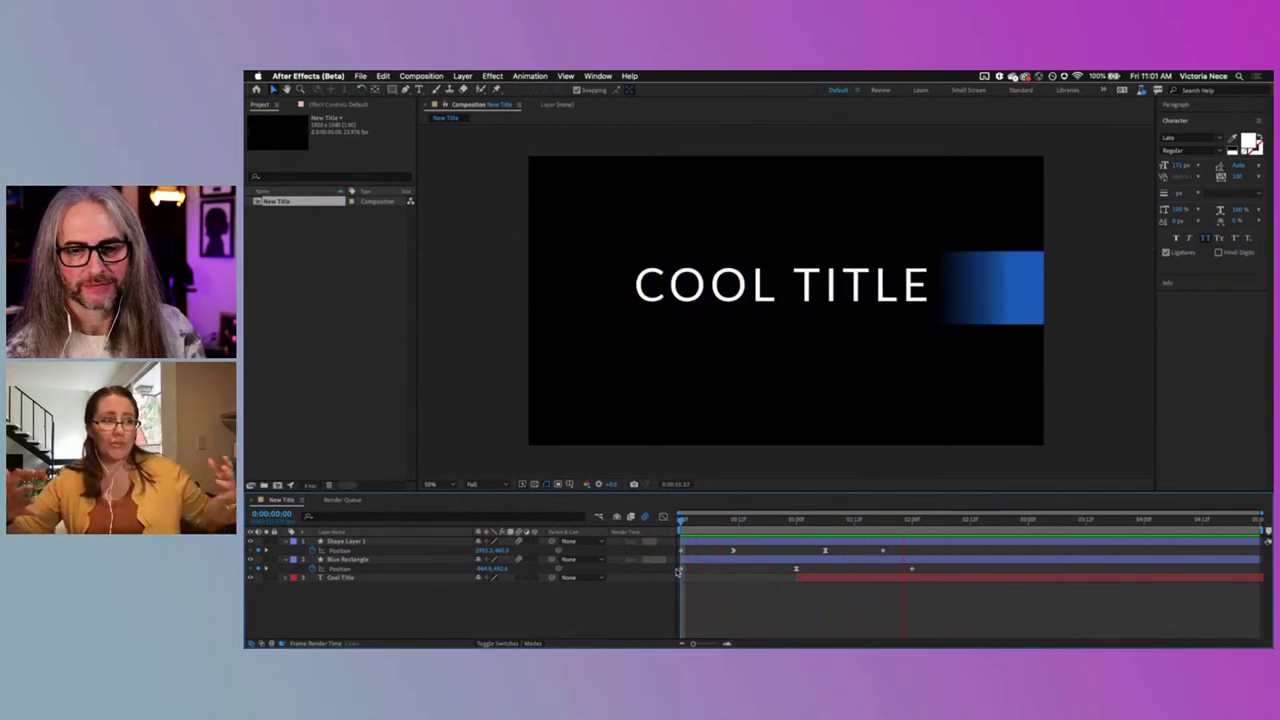
key(space)
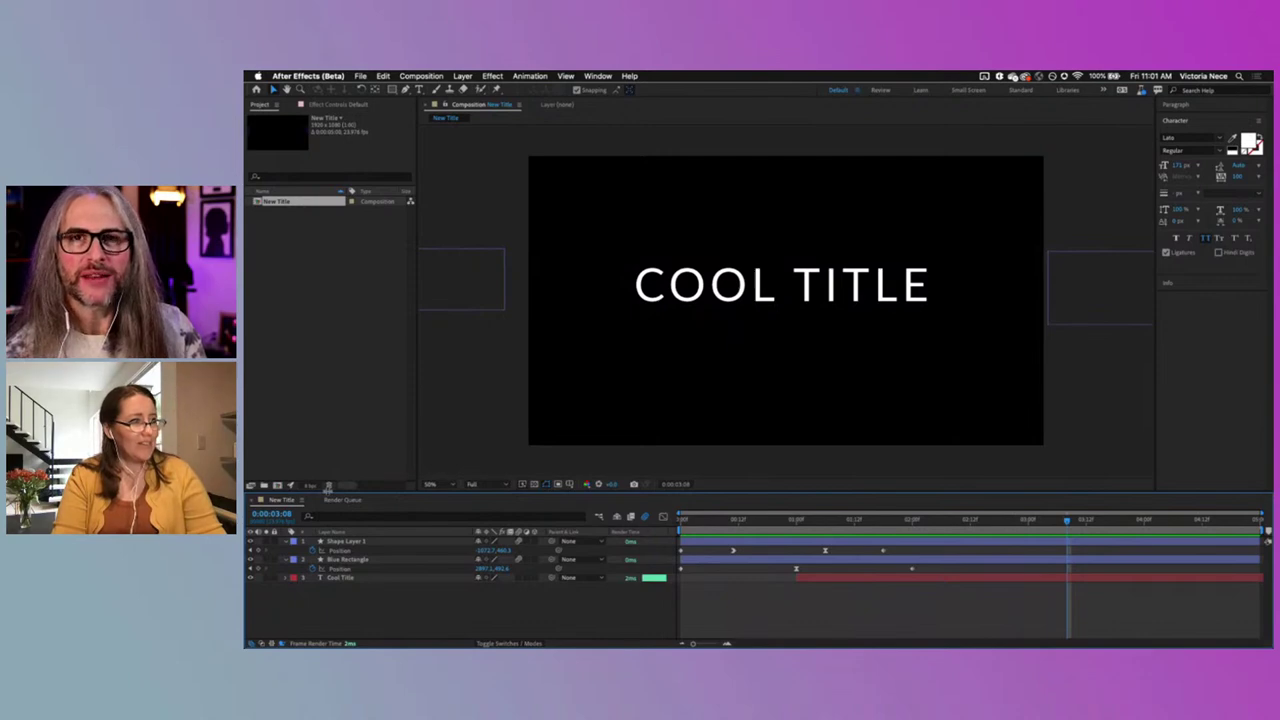
key(space)
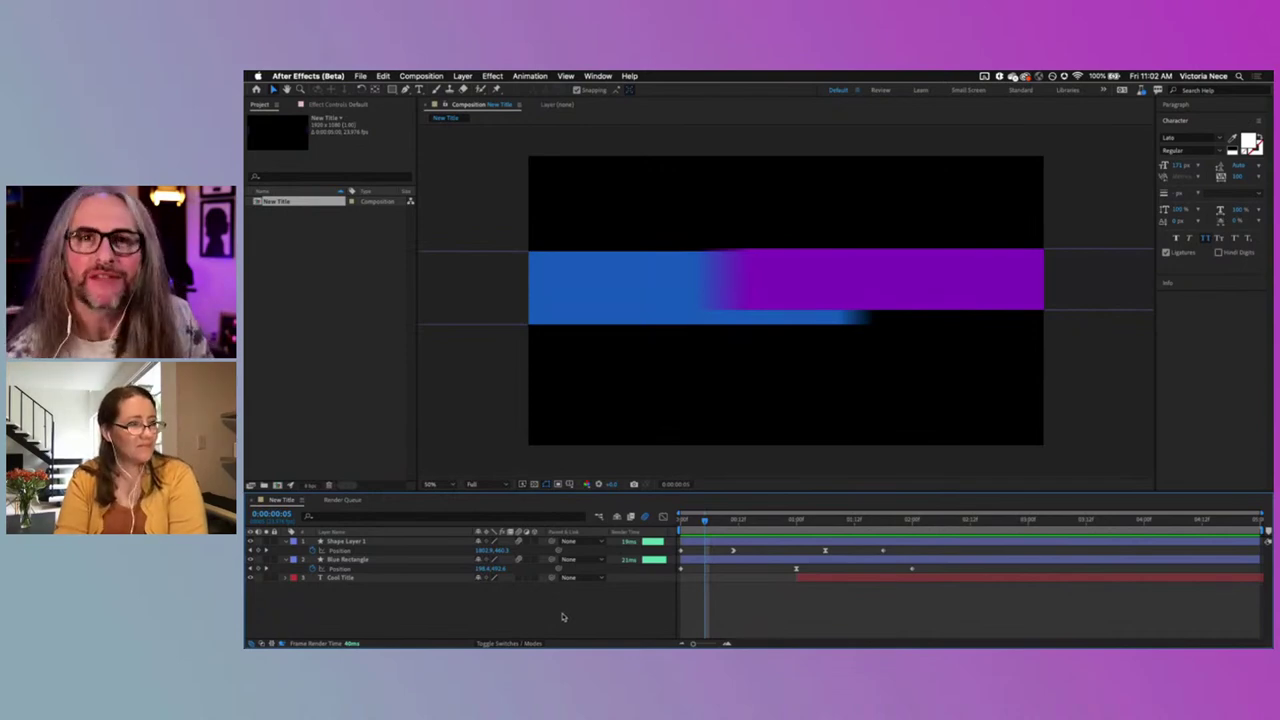
Step: Select and deselect the Blue Rectangle layer, then start a new composition named Comp 1
click(490, 568)
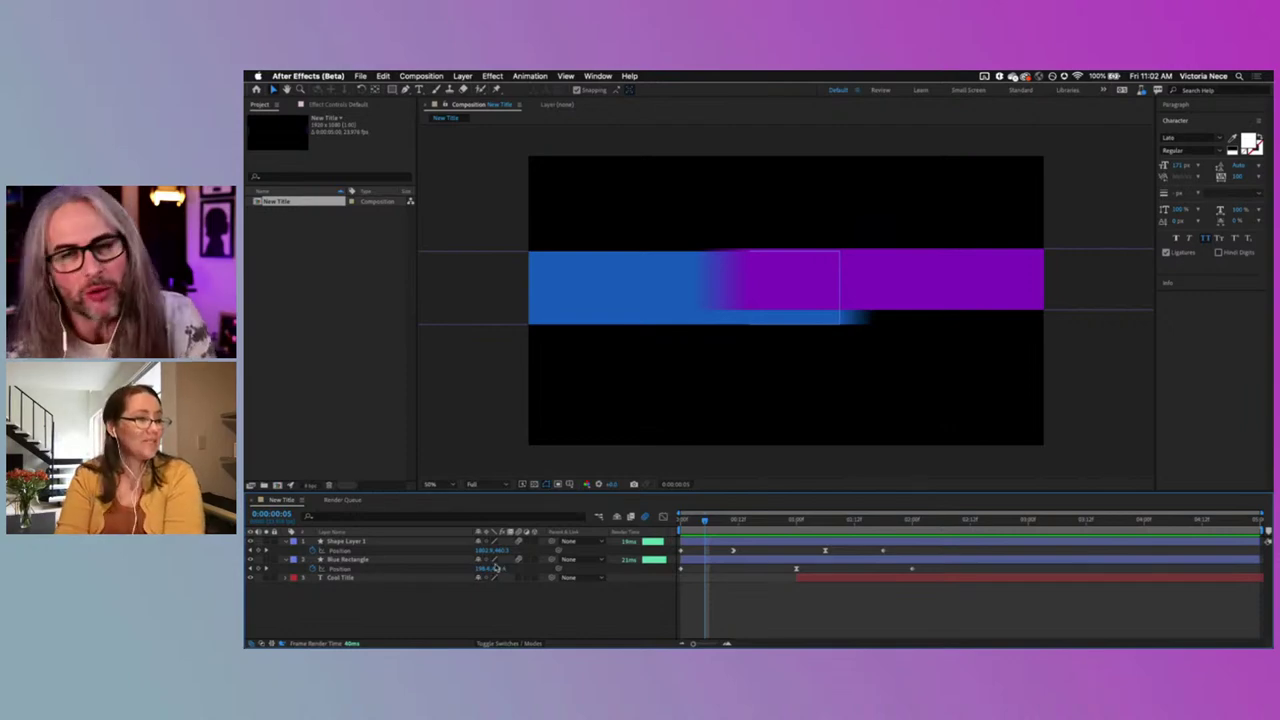
click(613, 605)
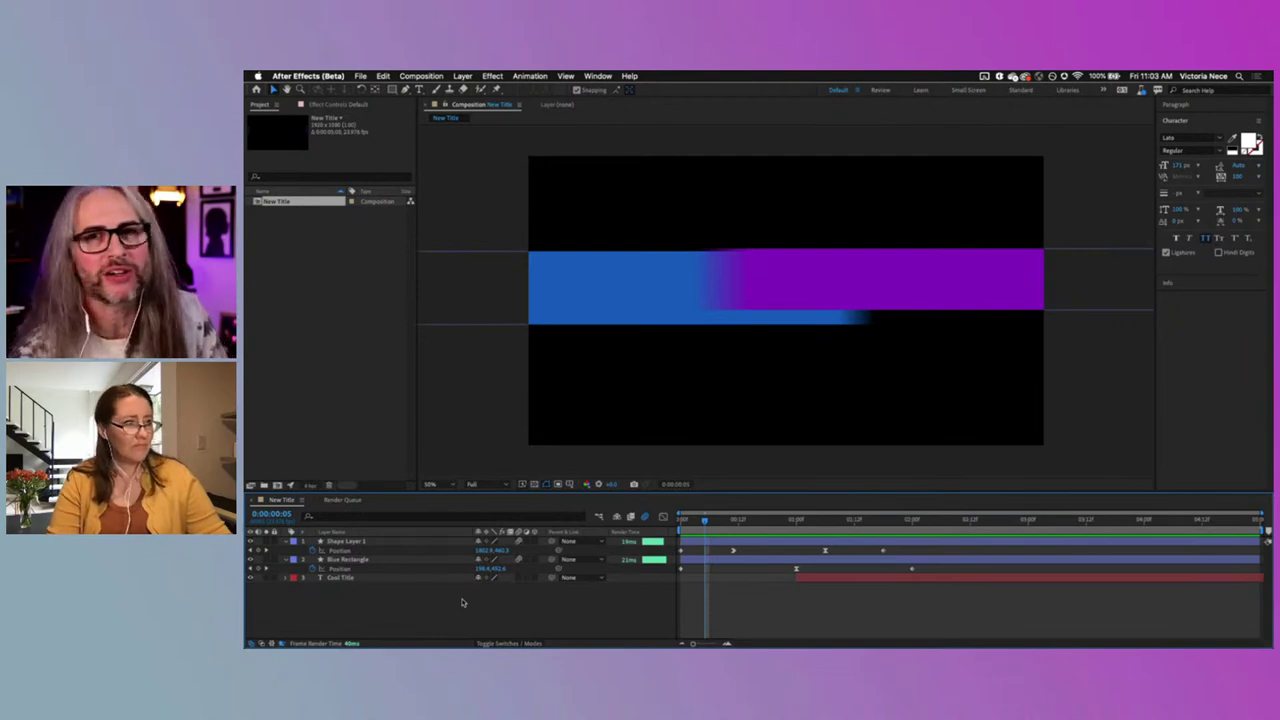
key(super+n)
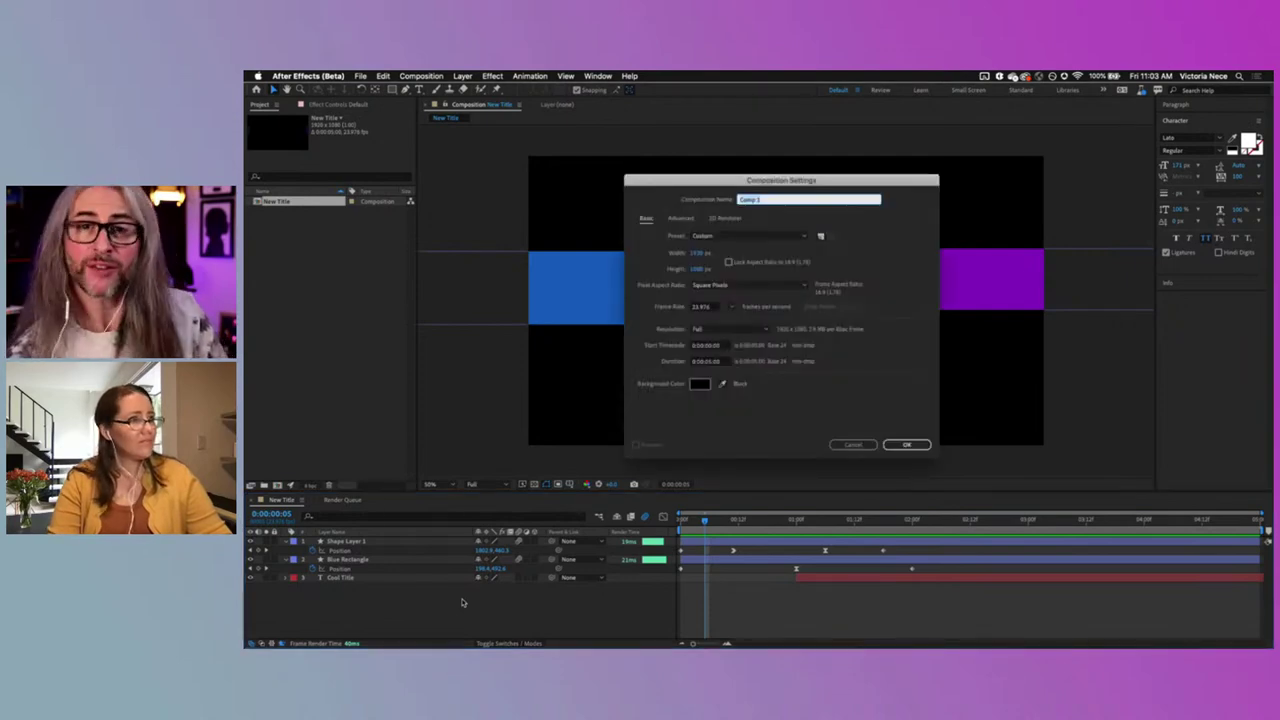
Step: Create Comp 1 at 1920×1080, 23.976 fps, and pick the Rectangle tool
key(Return)
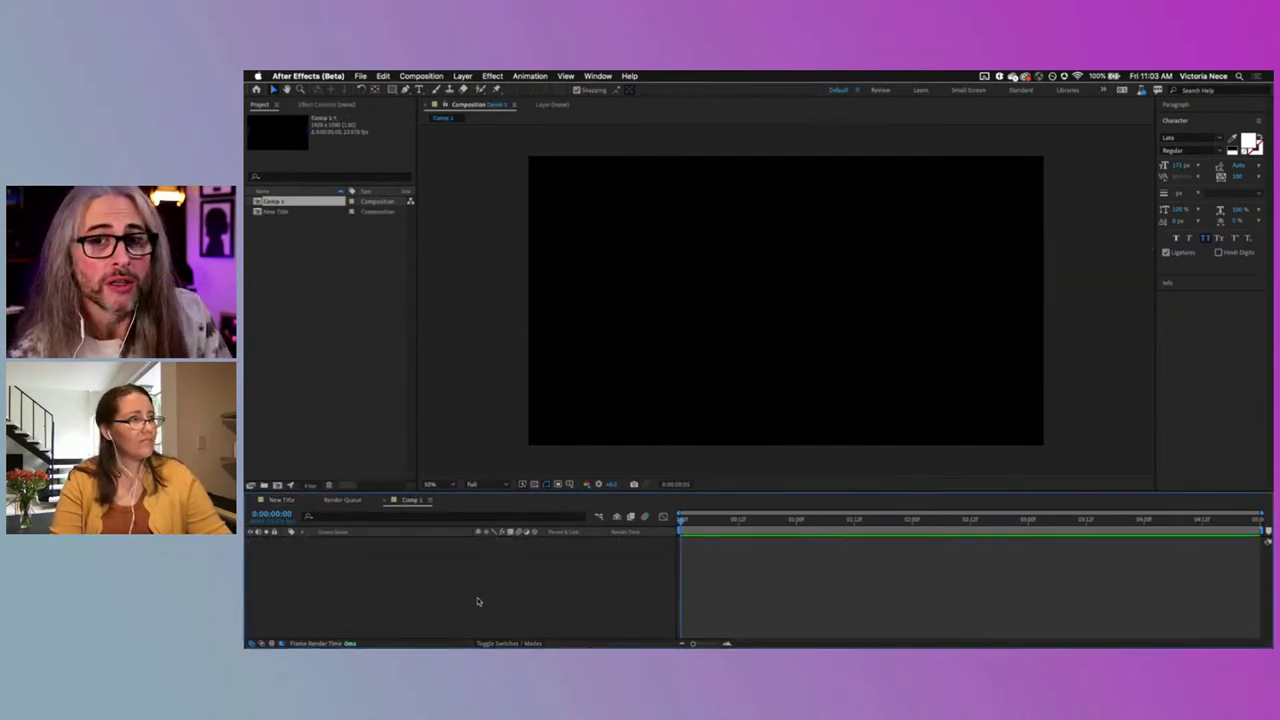
click(392, 91)
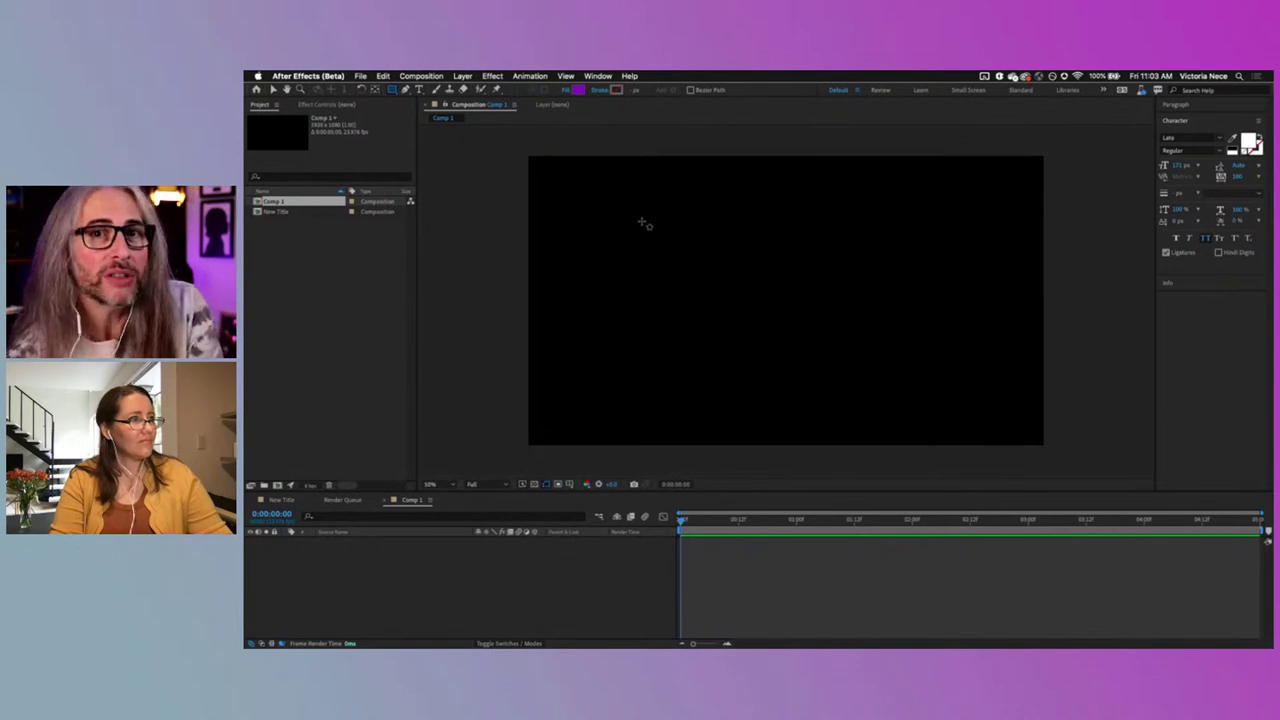
Step: Draw a wide purple rectangle across the lower-middle of Comp 1, undoing a stray tiny one
drag(635, 215, 643, 222)
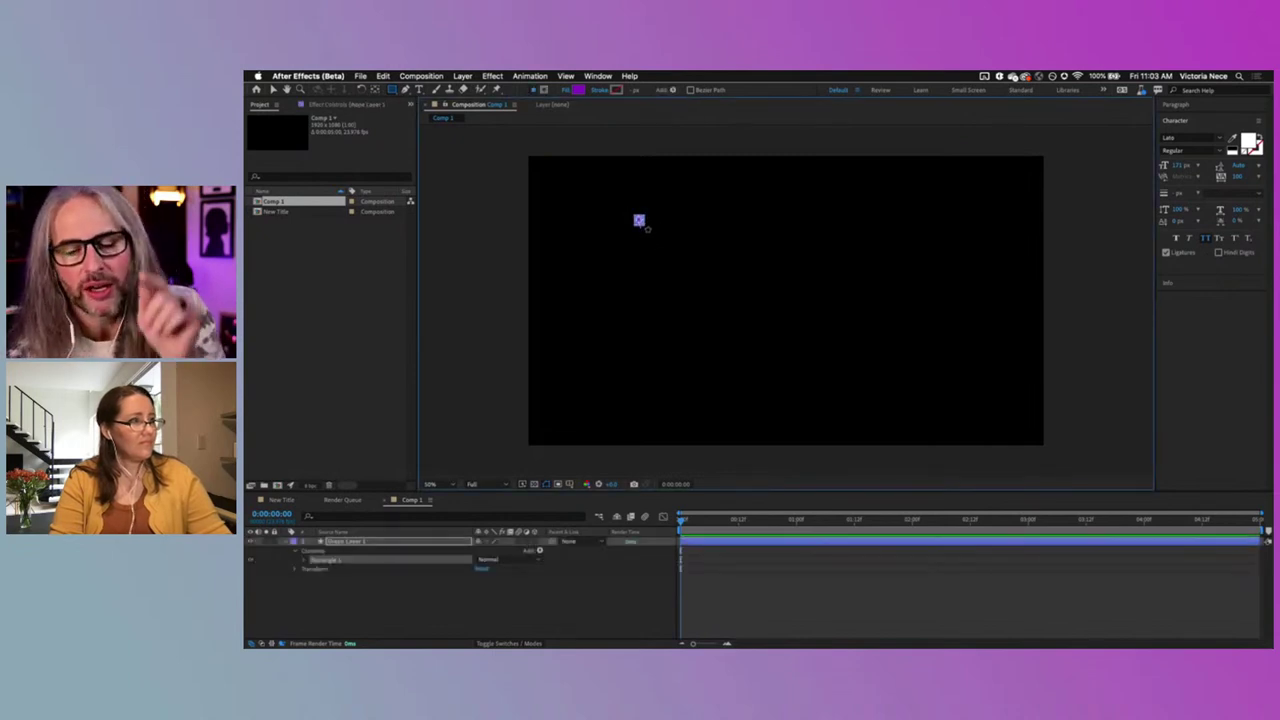
key(super+z)
drag(562, 348, 881, 391)
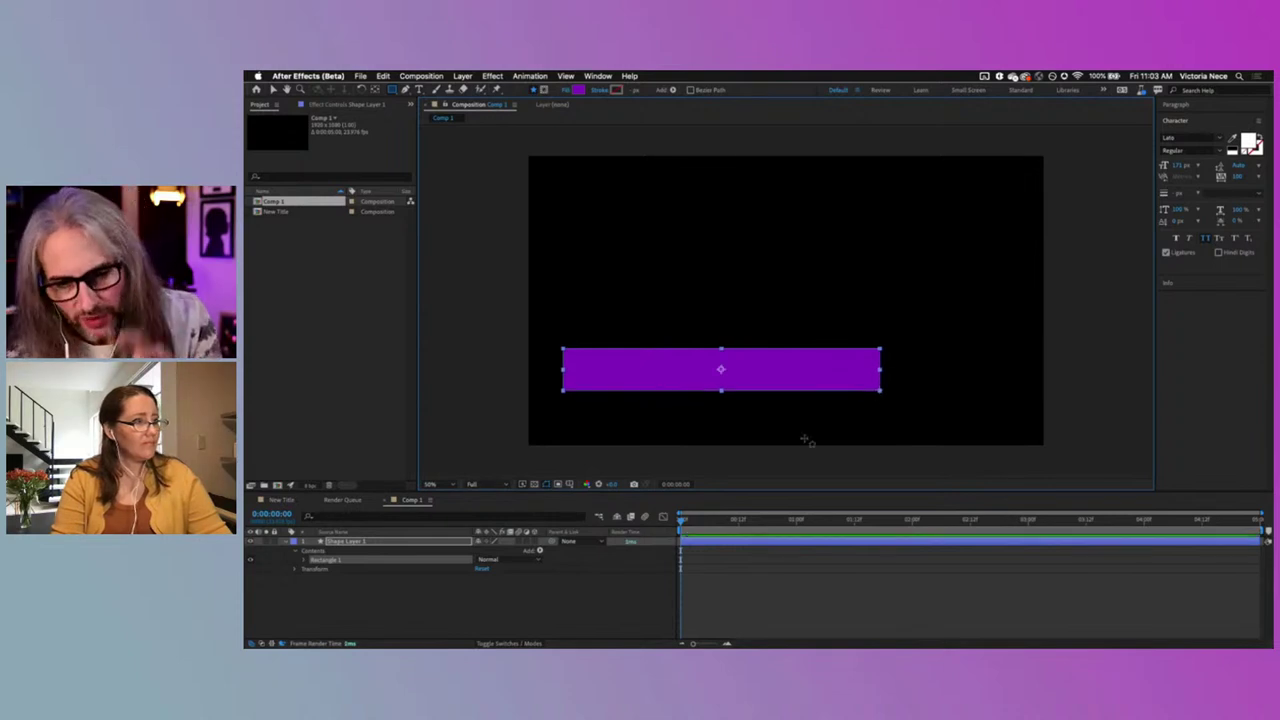
click(512, 606)
click(419, 90)
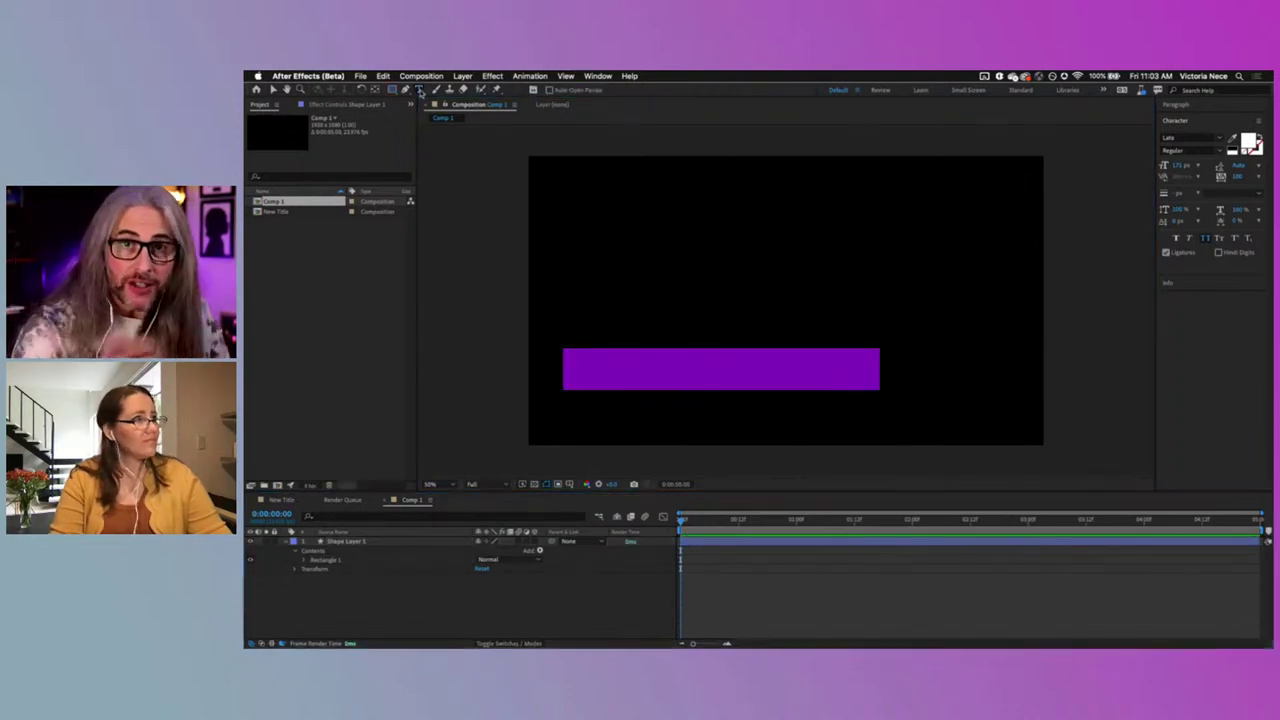
Step: Add a white SOME TEXT layer and nudge it onto the top edge of the purple bar
click(1177, 106)
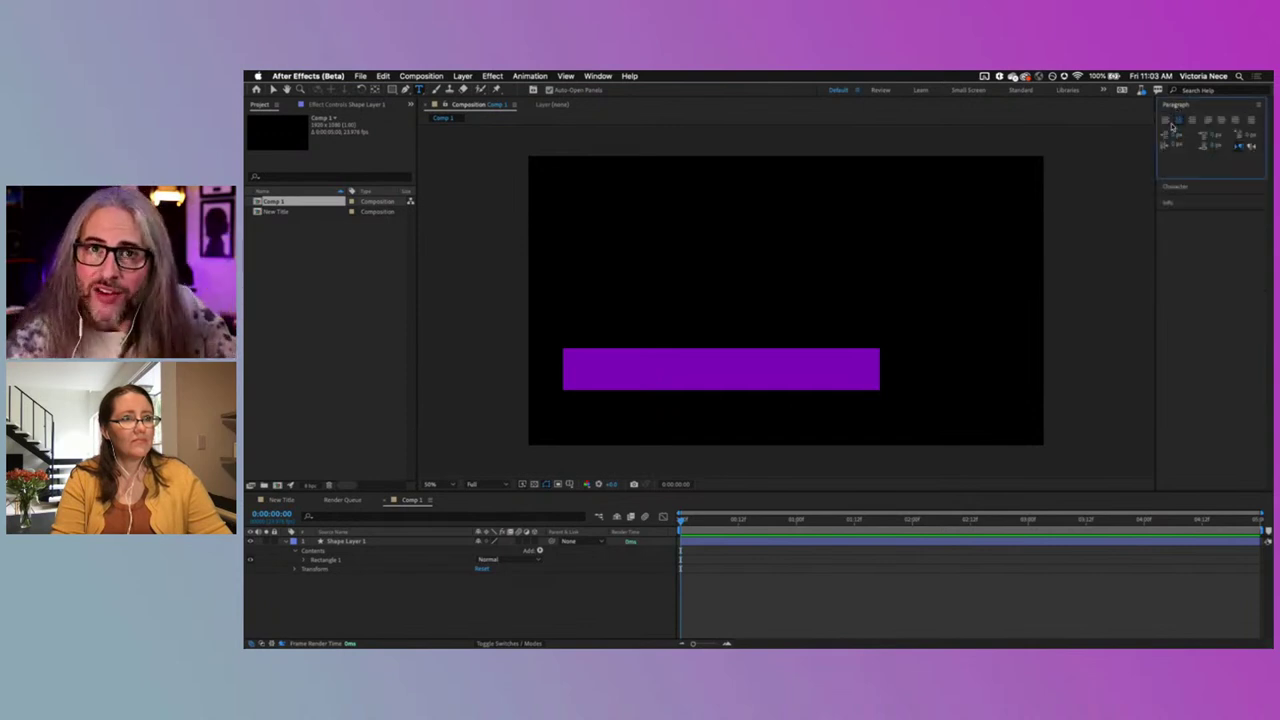
click(582, 364)
text(S)
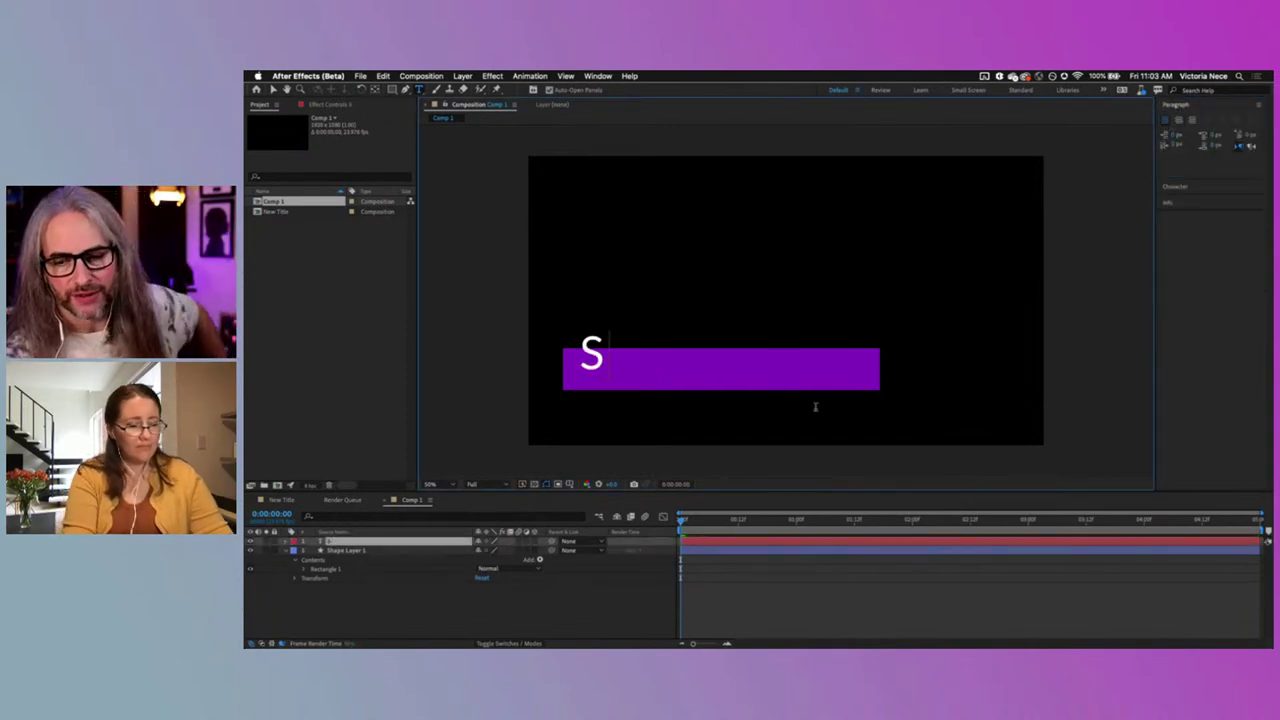
text(OME TEXT)
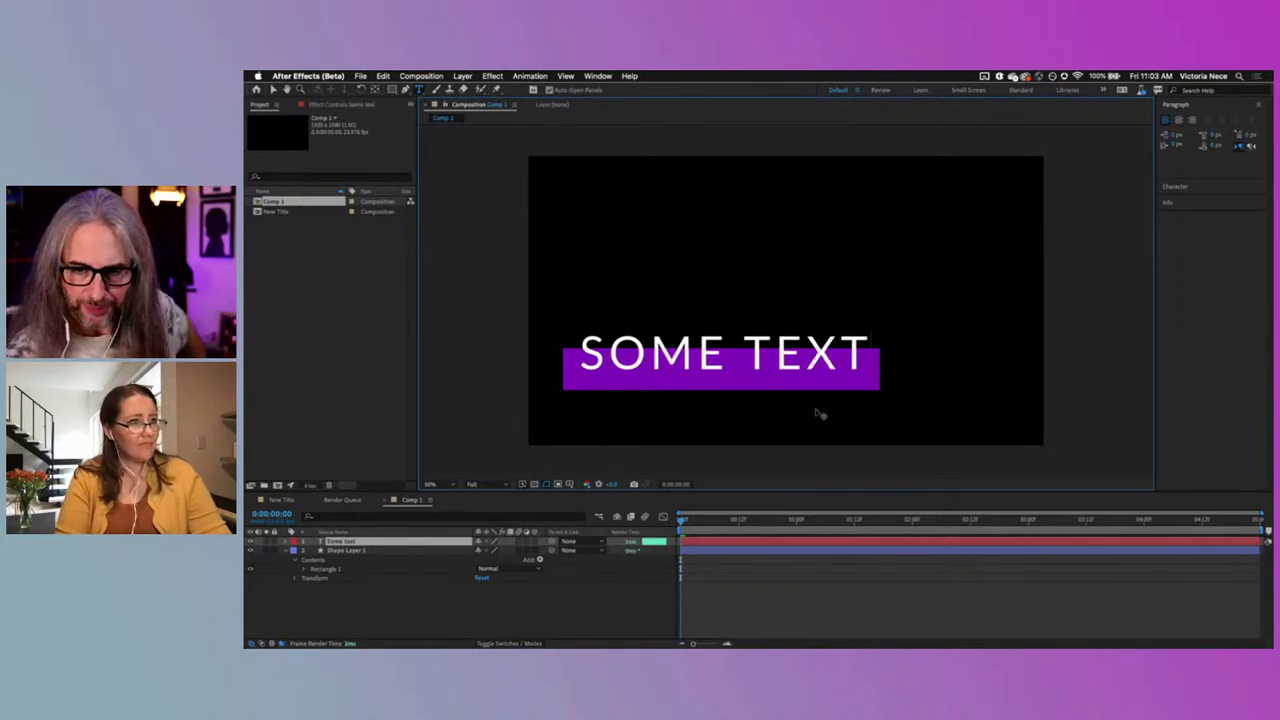
click(273, 89)
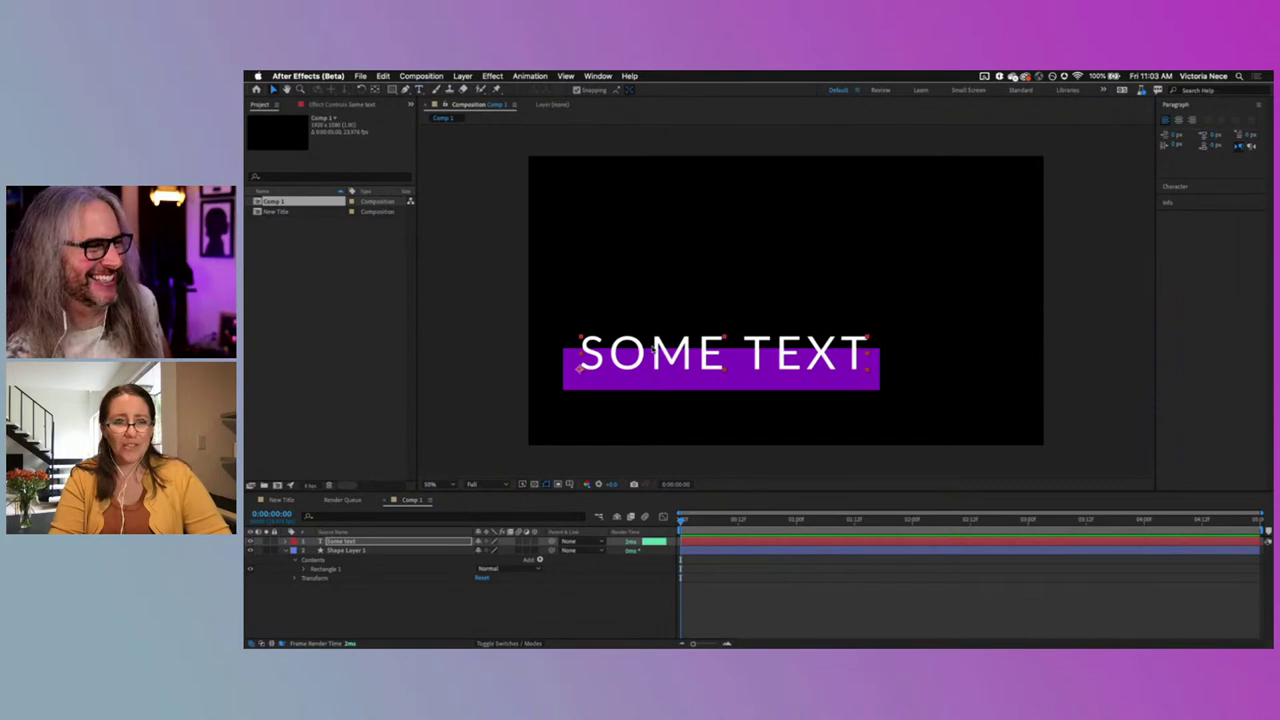
drag(657, 362, 654, 358)
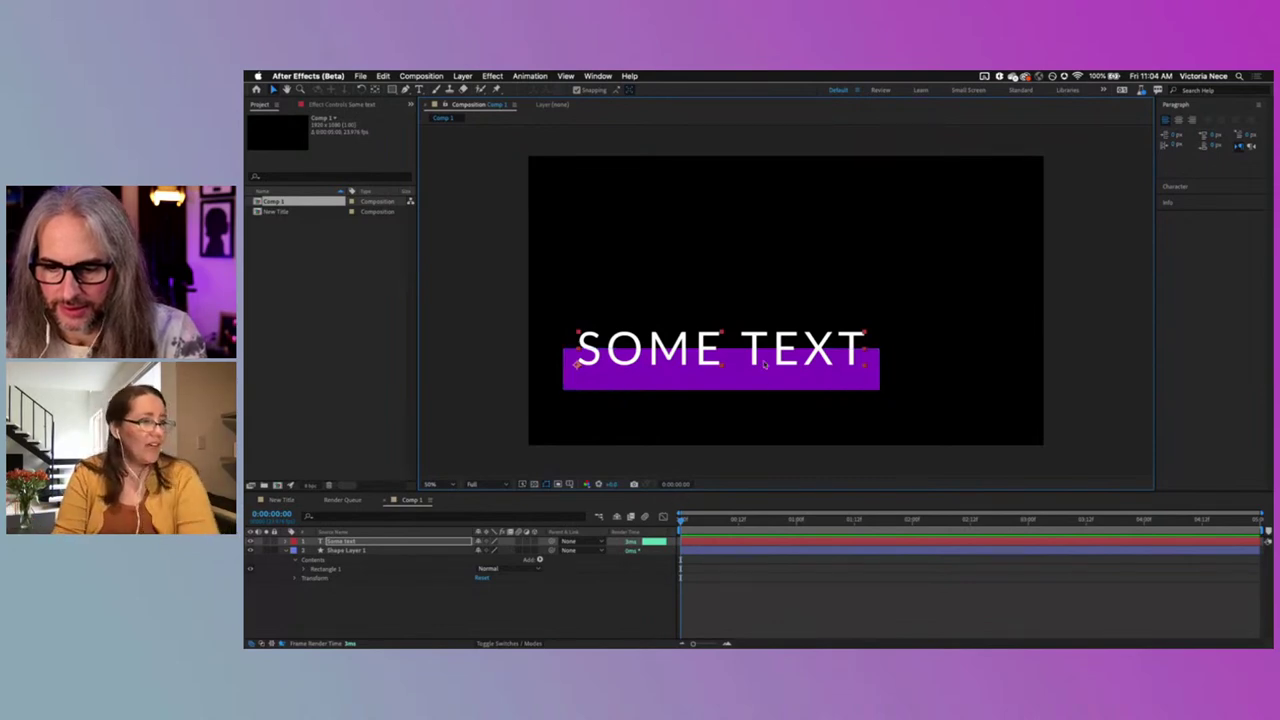
Step: At the one-second mark, show both layers' Position and shift the text and bar left off-frame
click(796, 520)
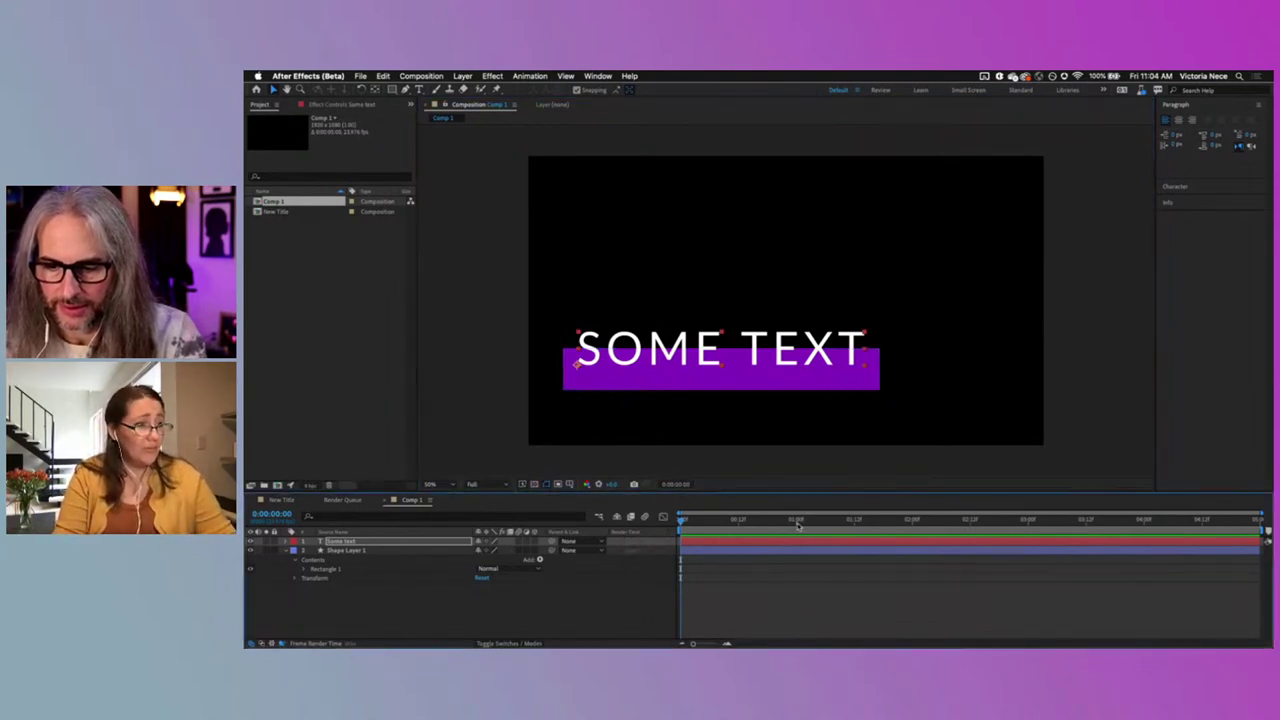
click(379, 551)
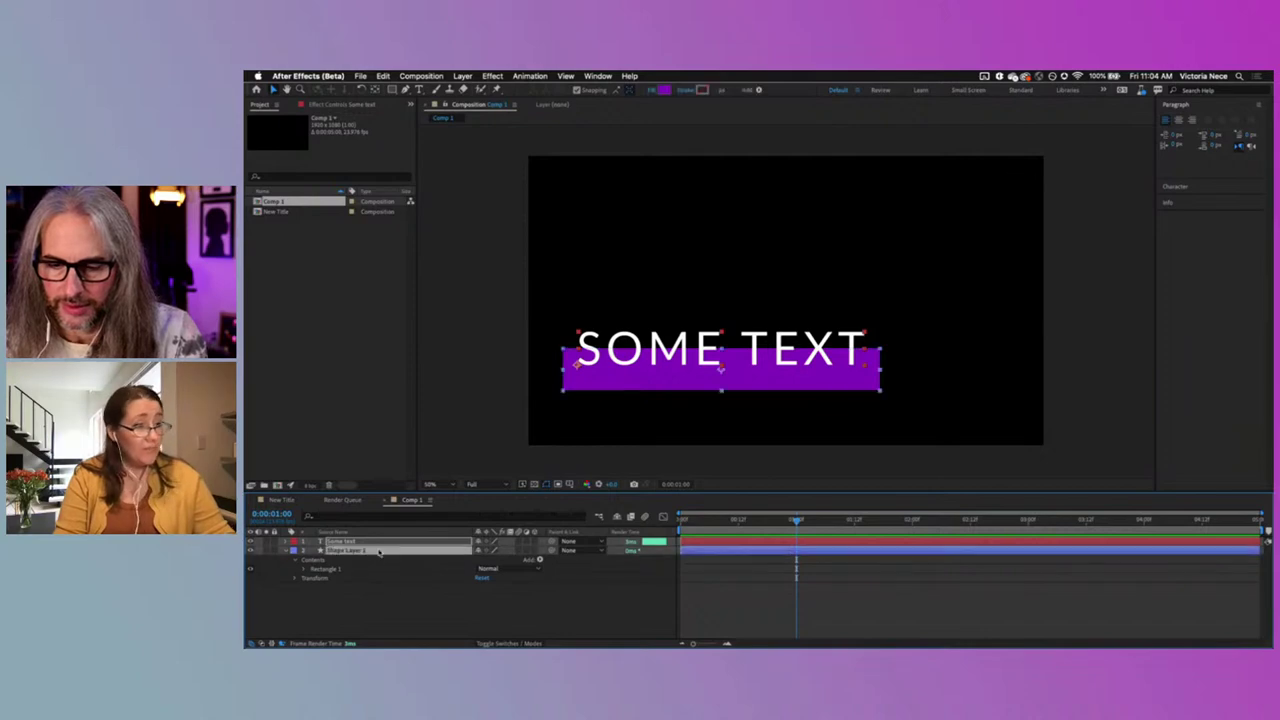
key(super+a)
key(p)
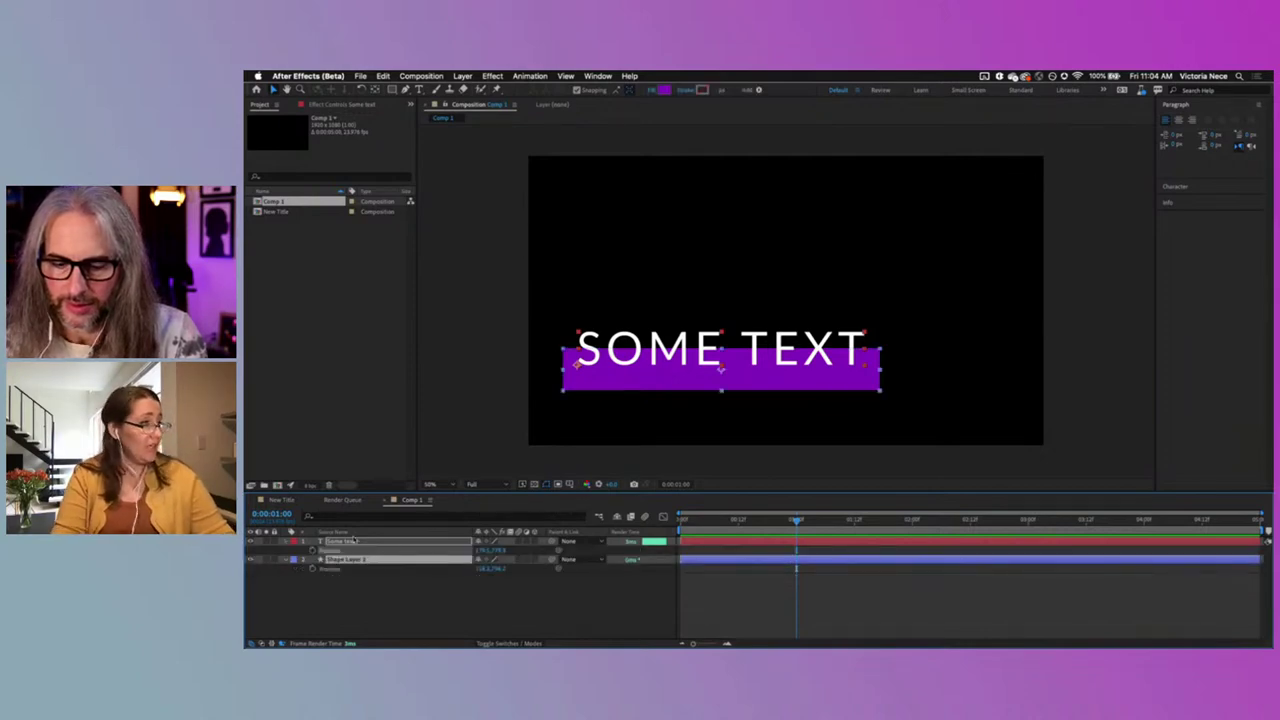
super+click(312, 559)
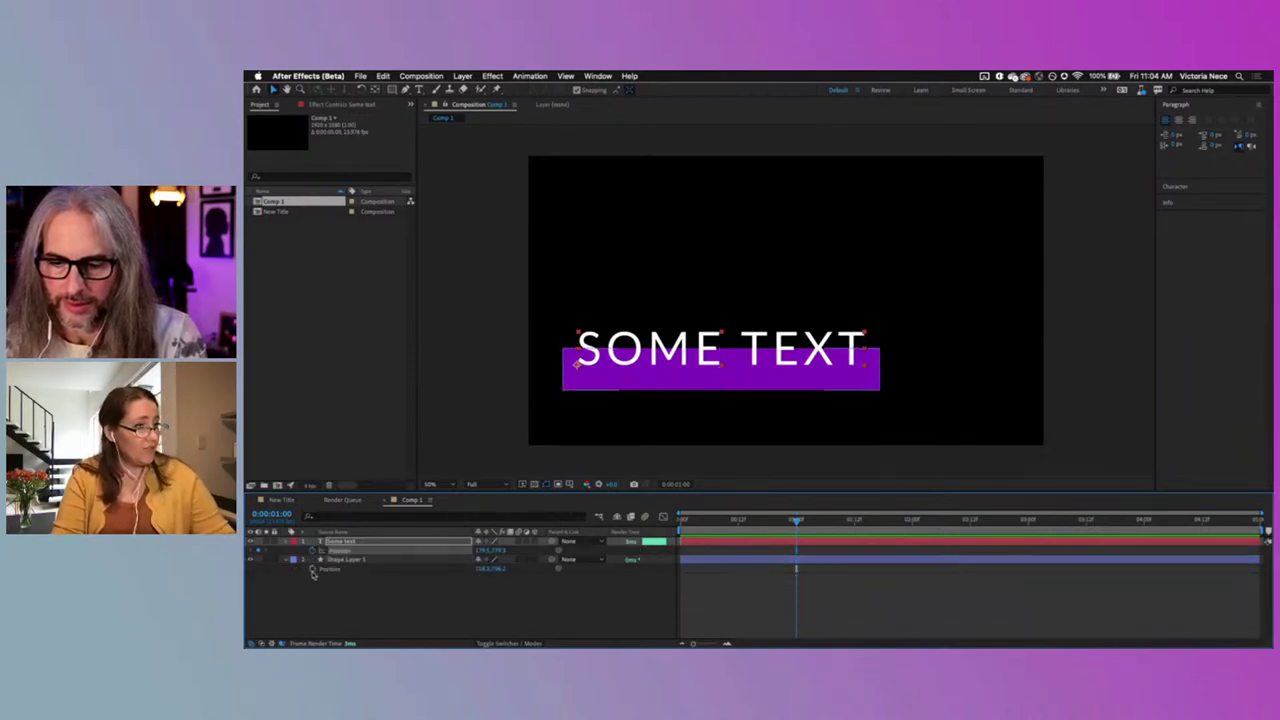
click(310, 569)
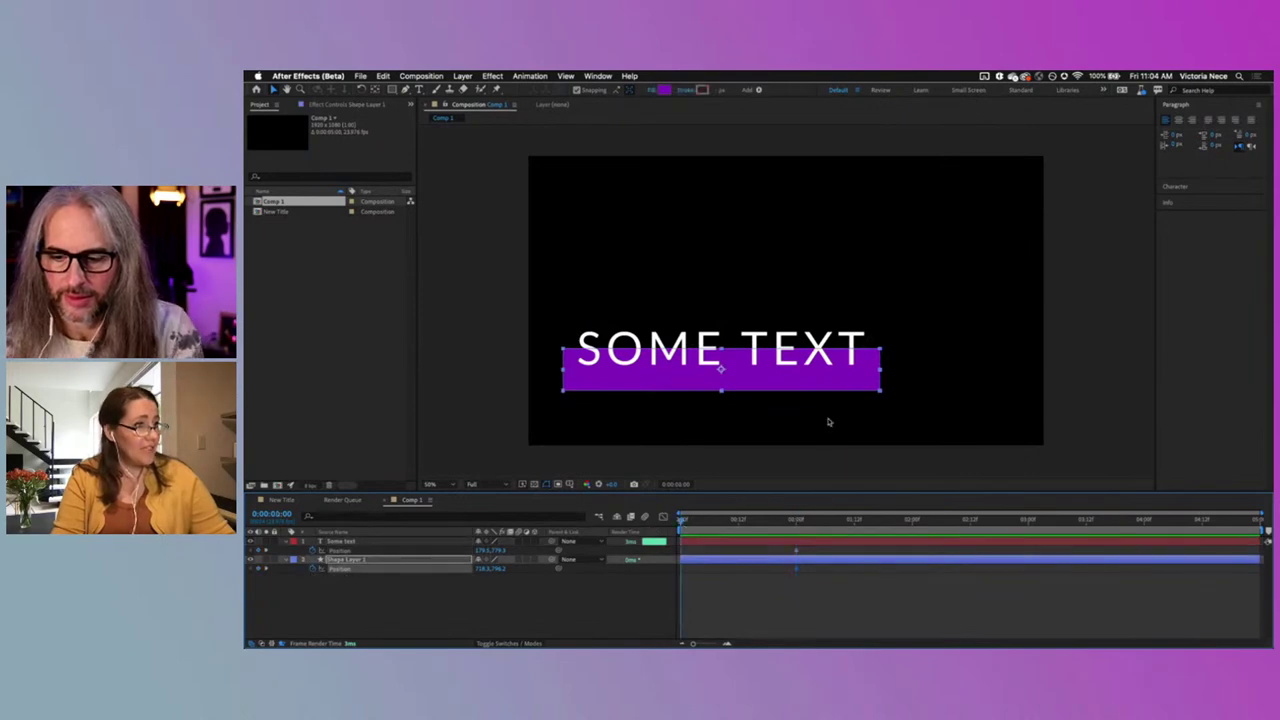
click(359, 630)
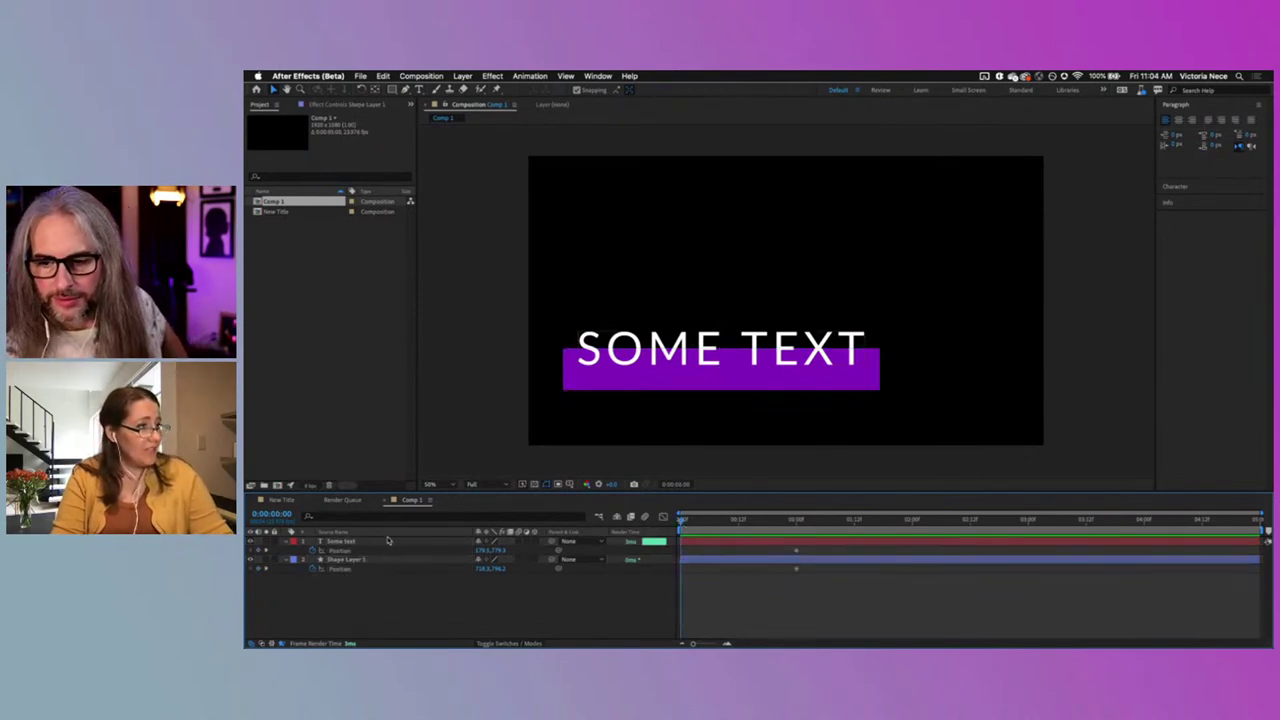
key(super+a)
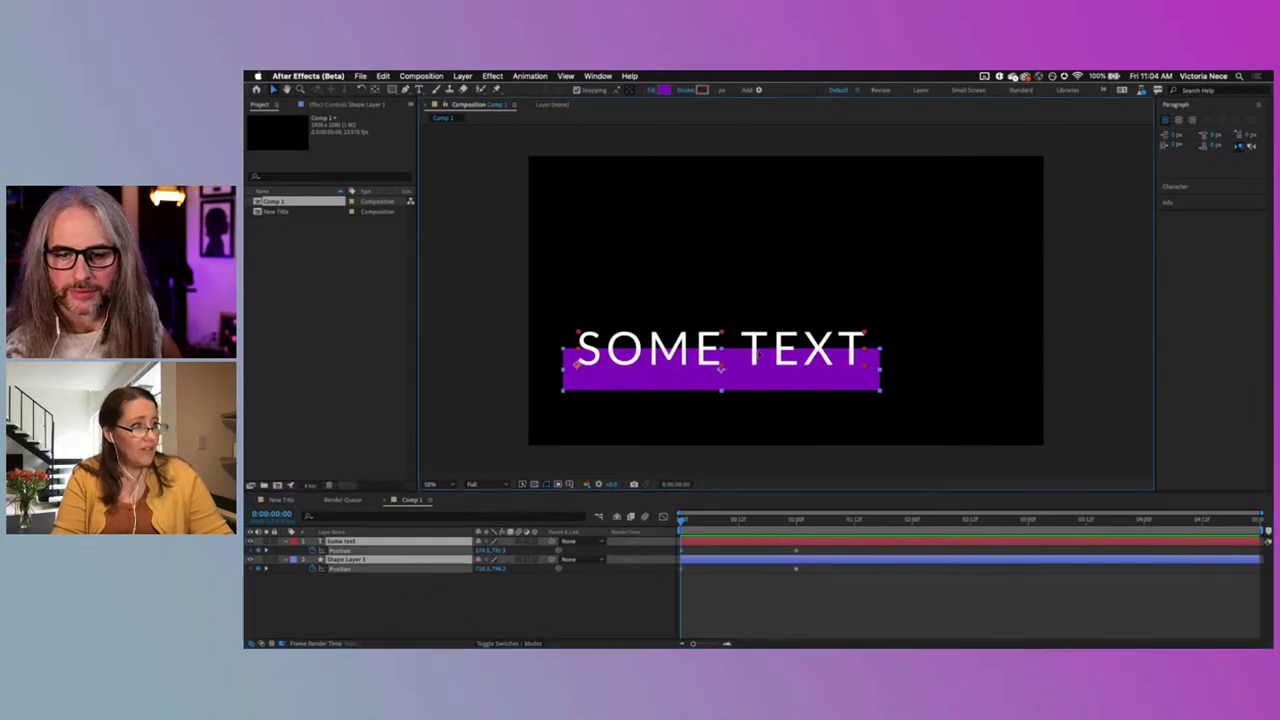
key(shift+Left)
key(shift+Left)
key(shift+Left)
key(shift+Left)
key(shift+Left)
key(shift+Left)
key(shift+Left)
key(shift+Left)
key(shift+Left)
key(shift+Left)
Step: Preview the purple bar and SOME TEXT sliding into the composition
click(577, 627)
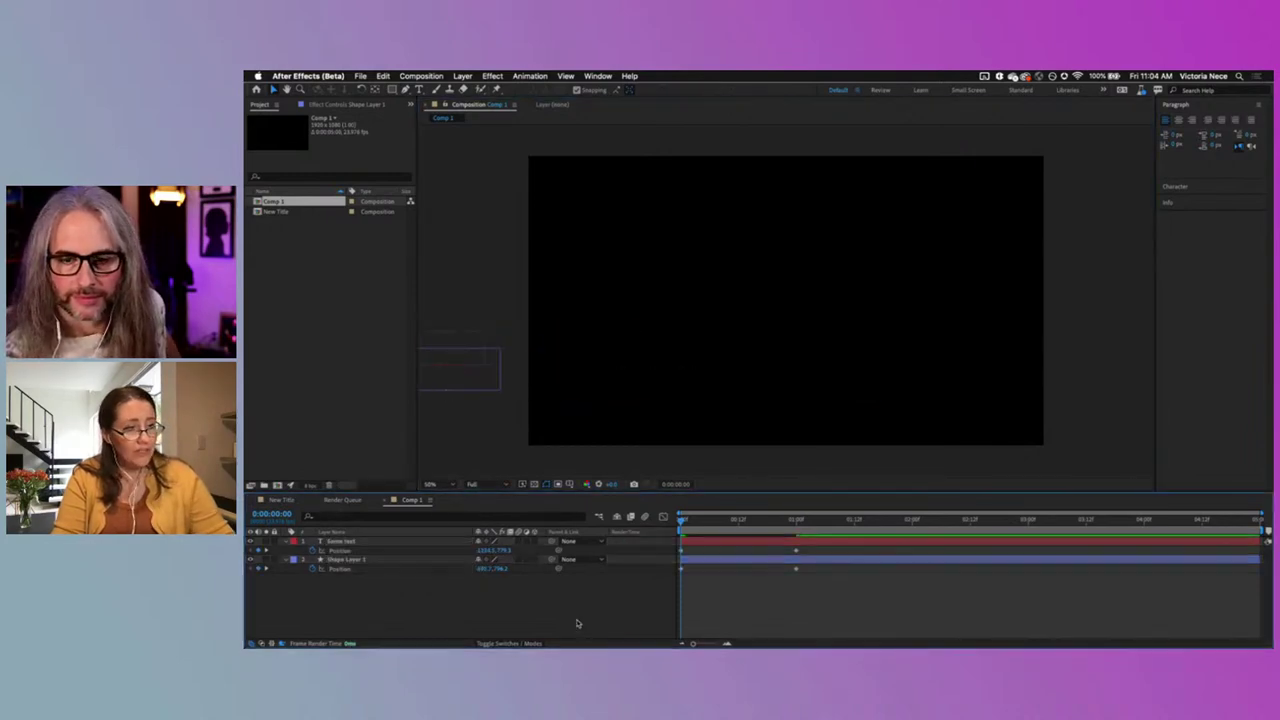
key(space)
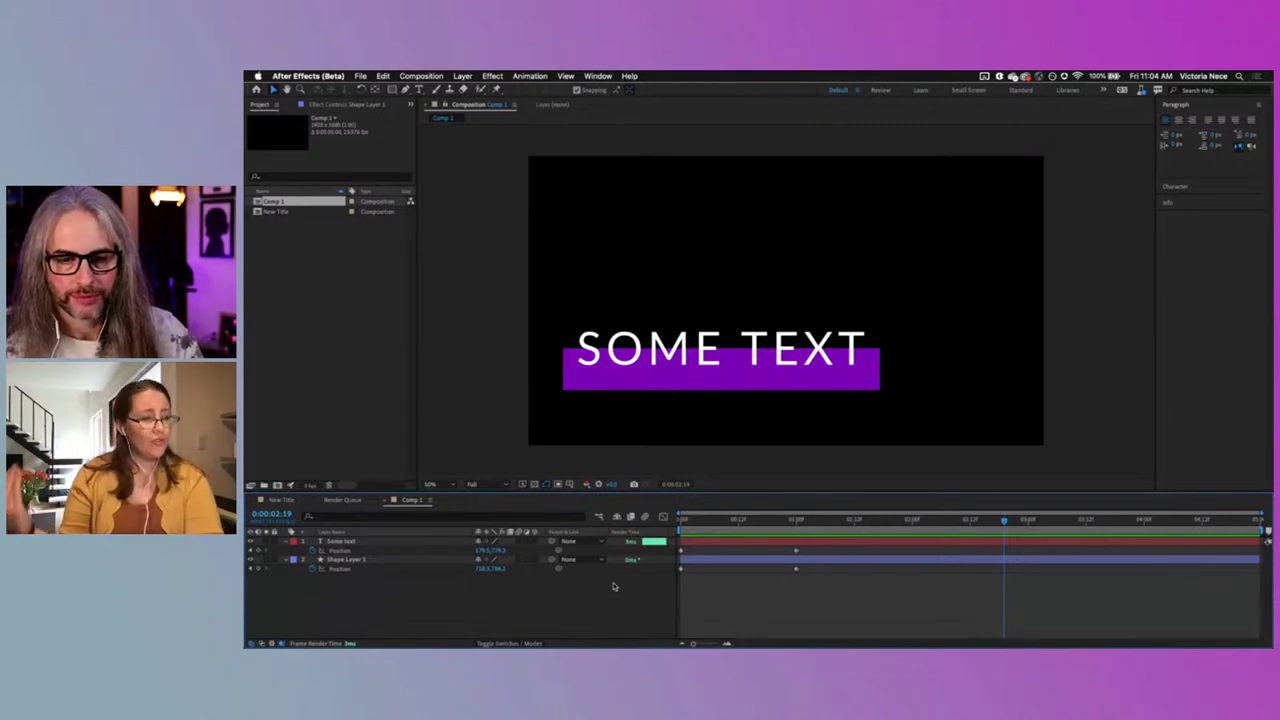
click(430, 561)
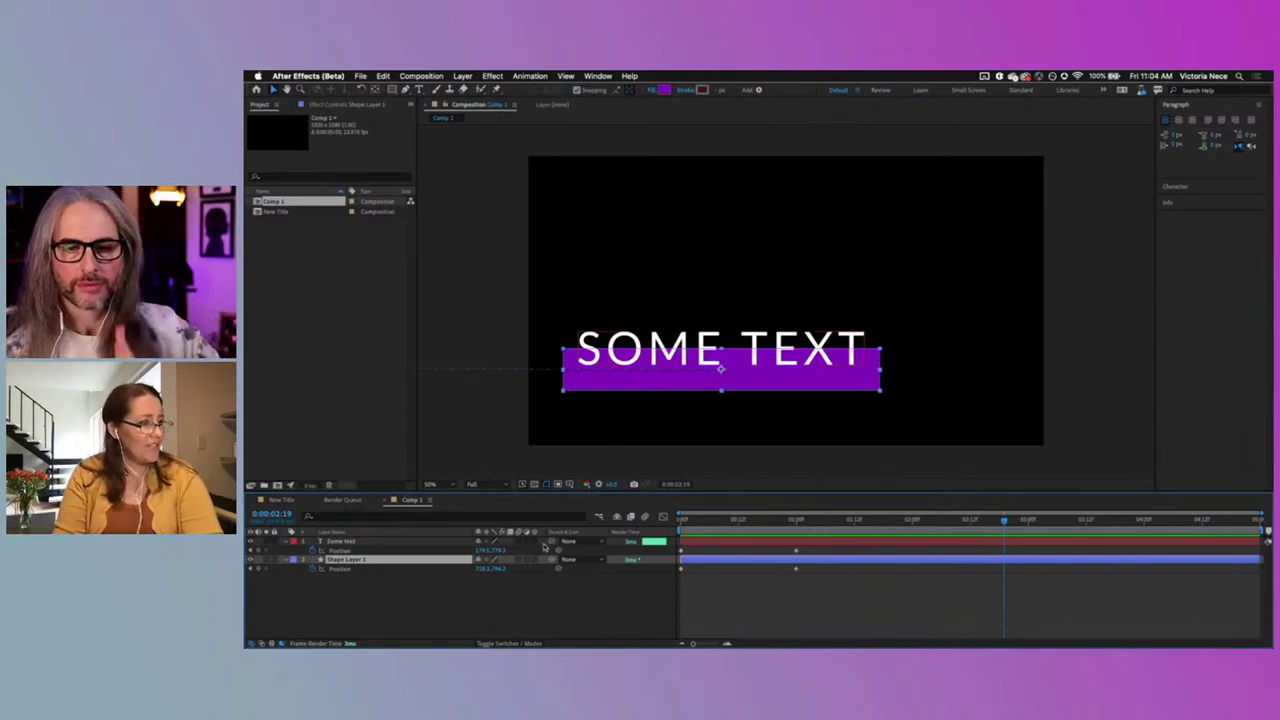
Step: Parent Some text to 2. Shape Layer 1 and scrub the timeline to check it follows the bar
click(569, 542)
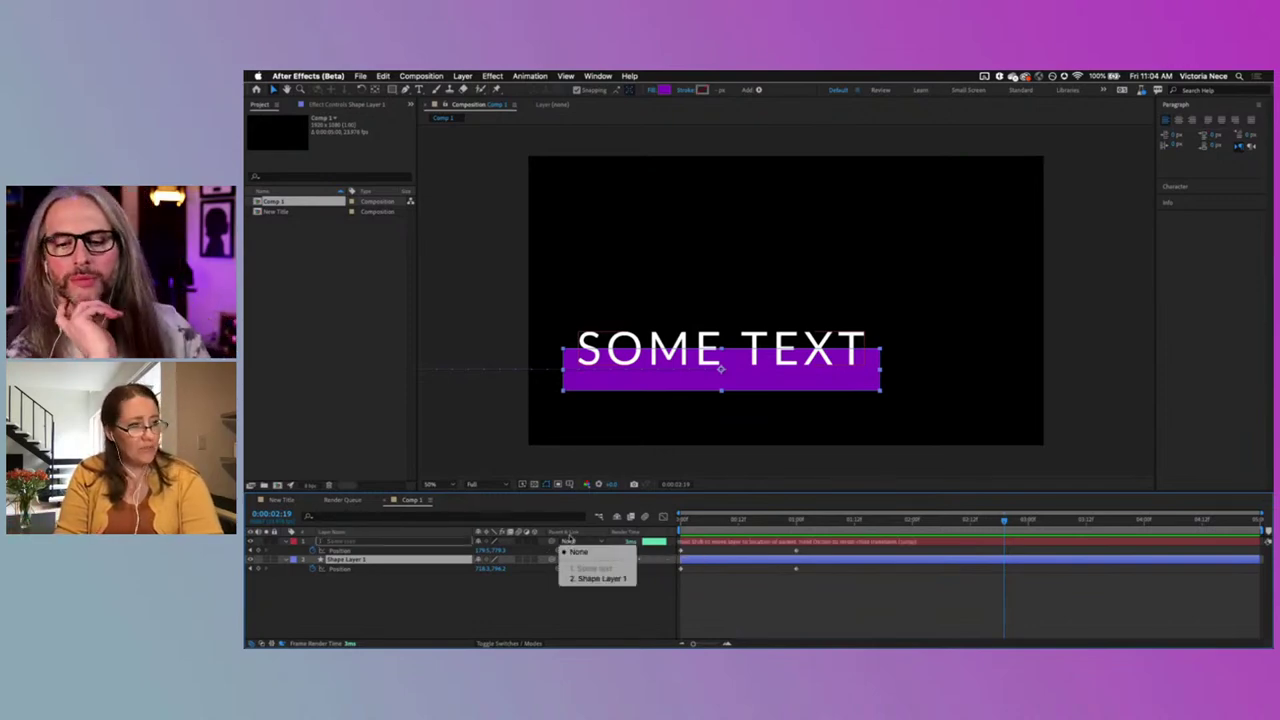
click(610, 580)
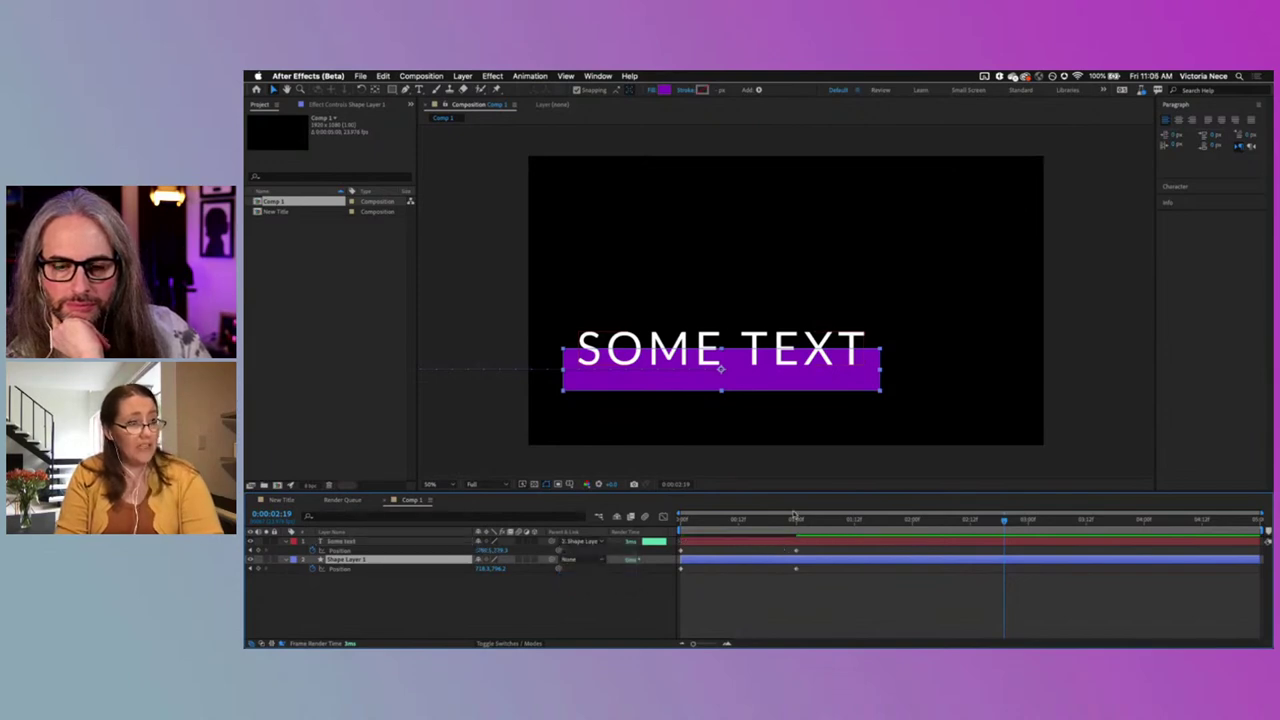
drag(792, 519, 719, 521)
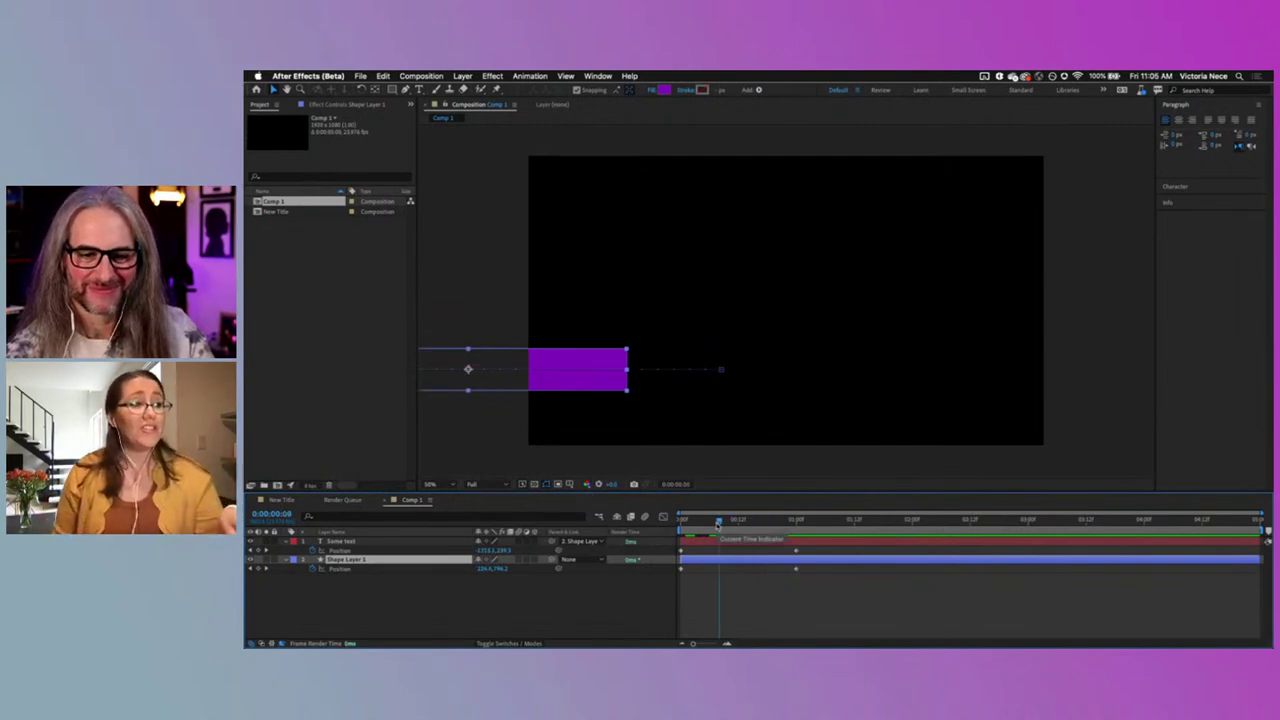
drag(718, 524, 815, 526)
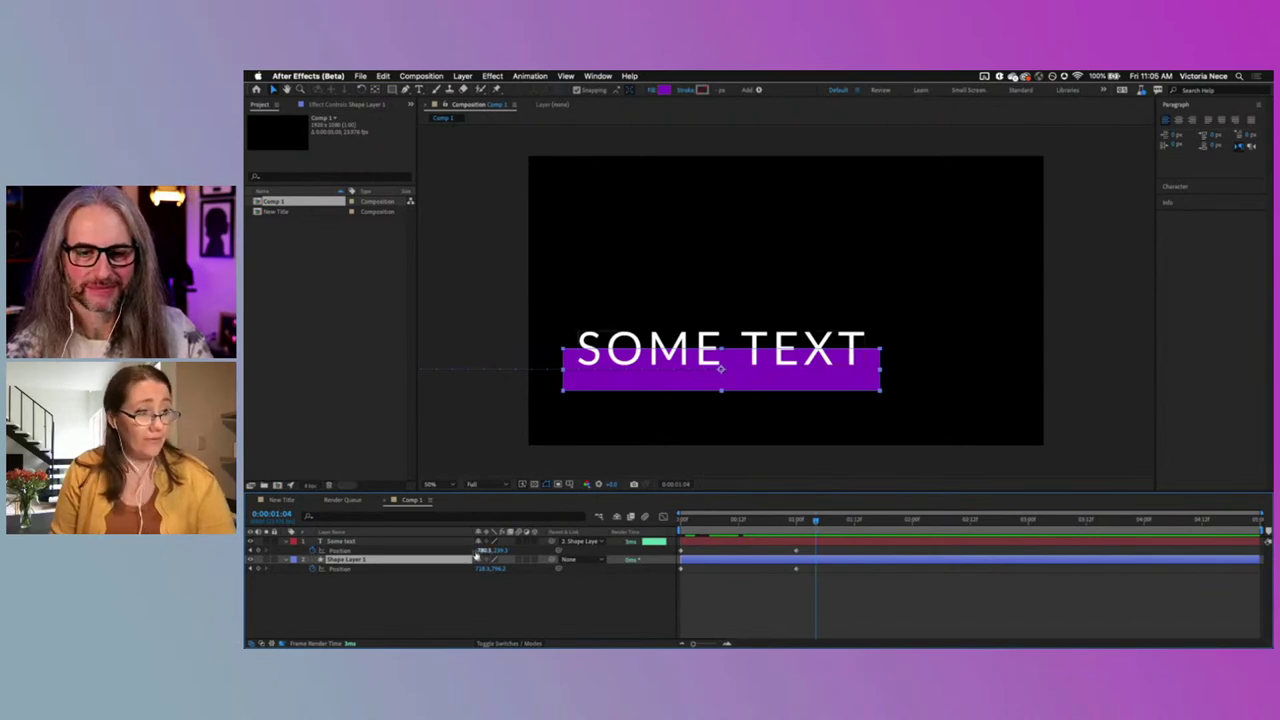
click(316, 551)
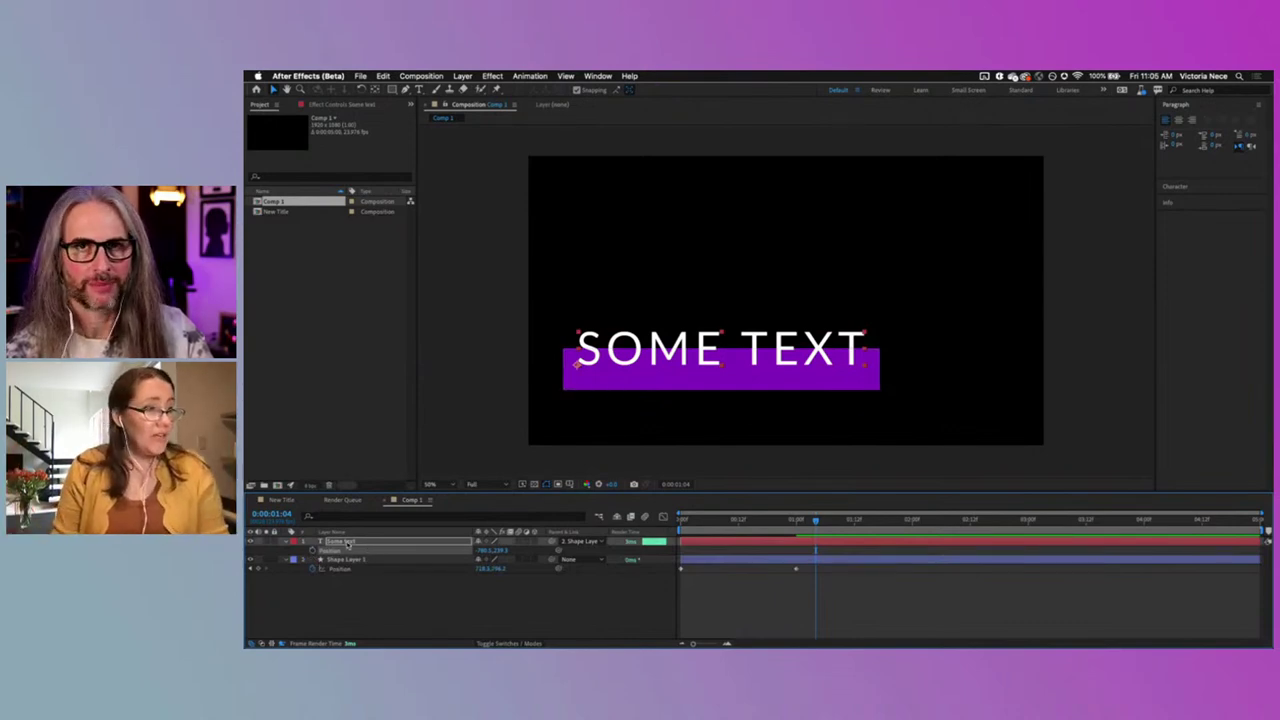
click(420, 561)
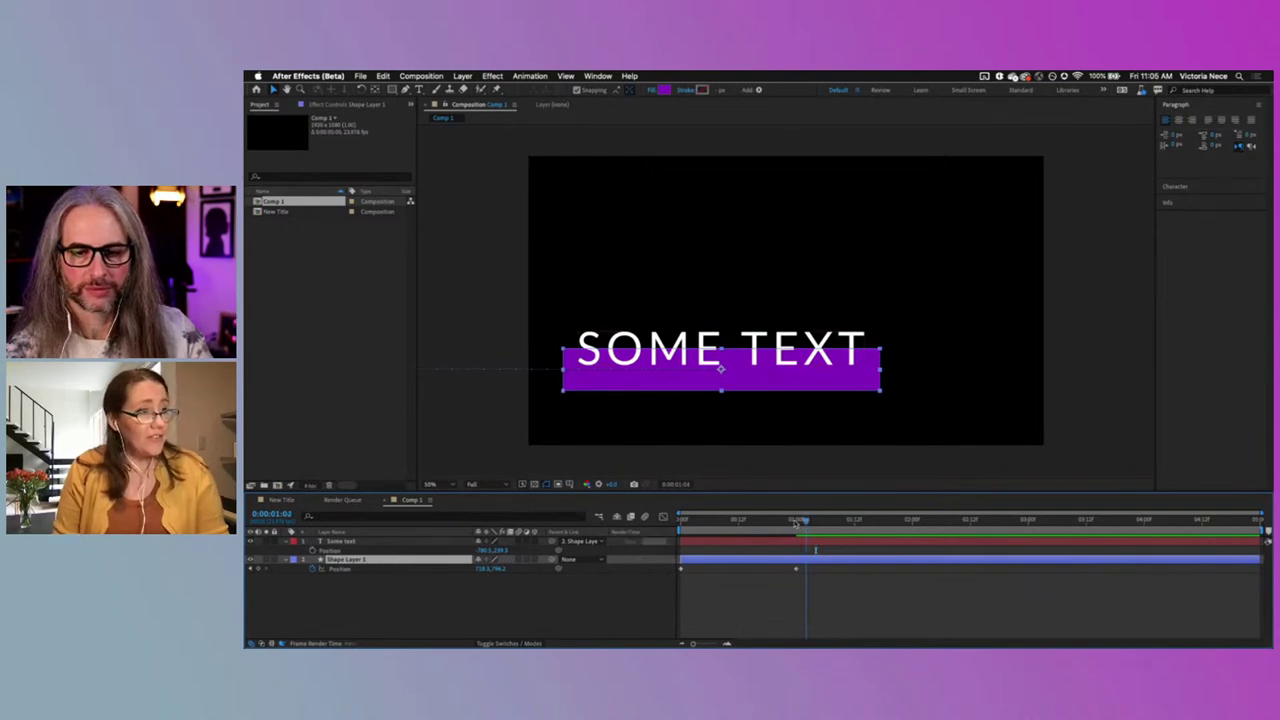
drag(816, 521, 792, 536)
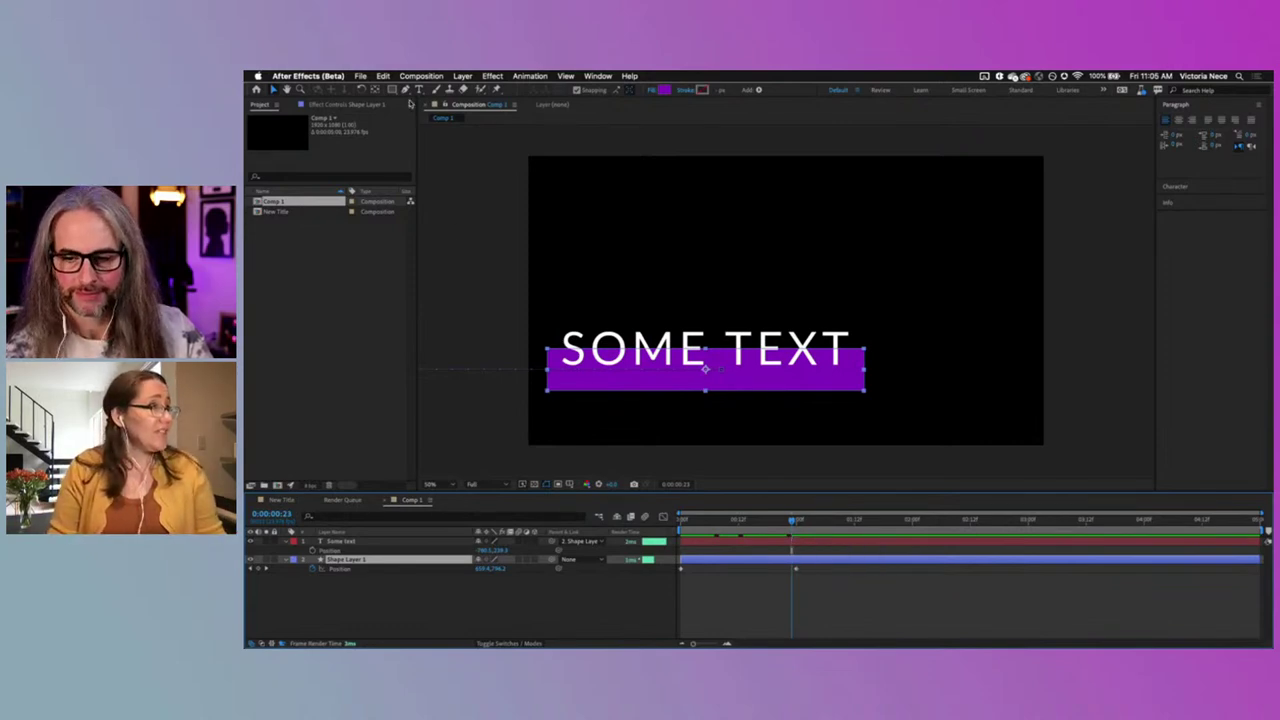
click(419, 89)
Step: Add a MORE TEXT! text layer and shrink its font size in the Character panel
click(600, 402)
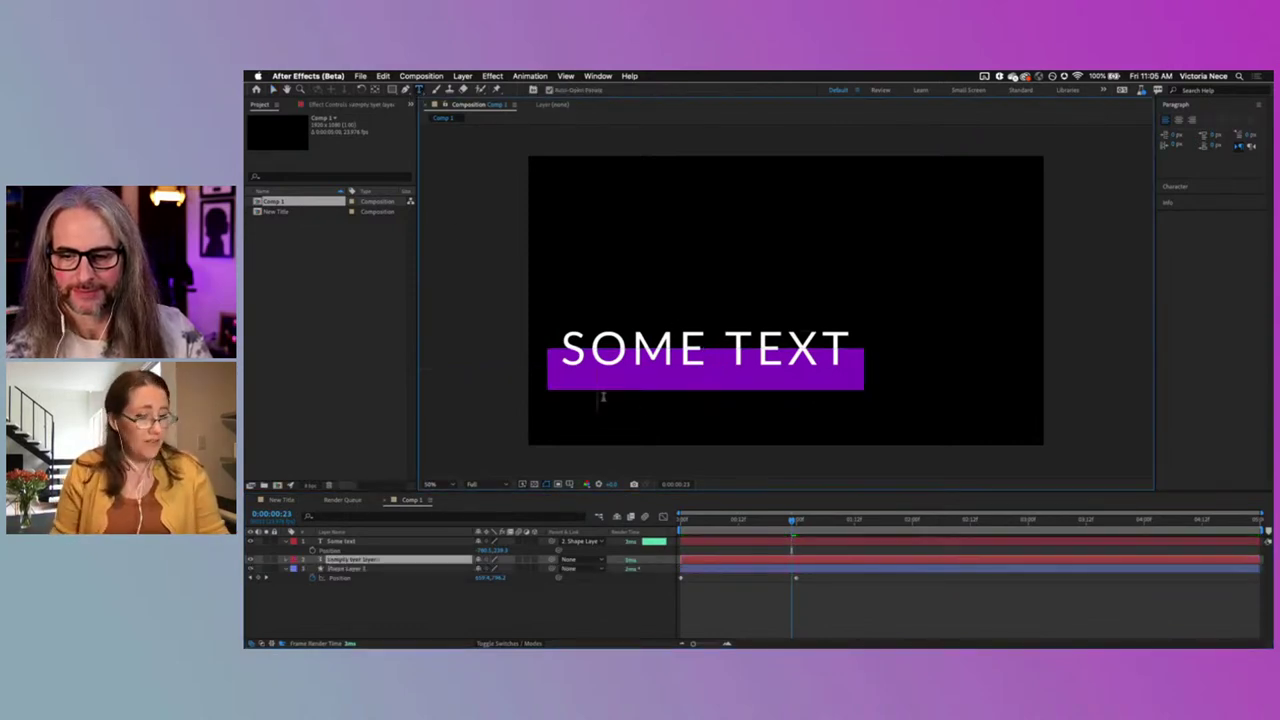
text(more text!)
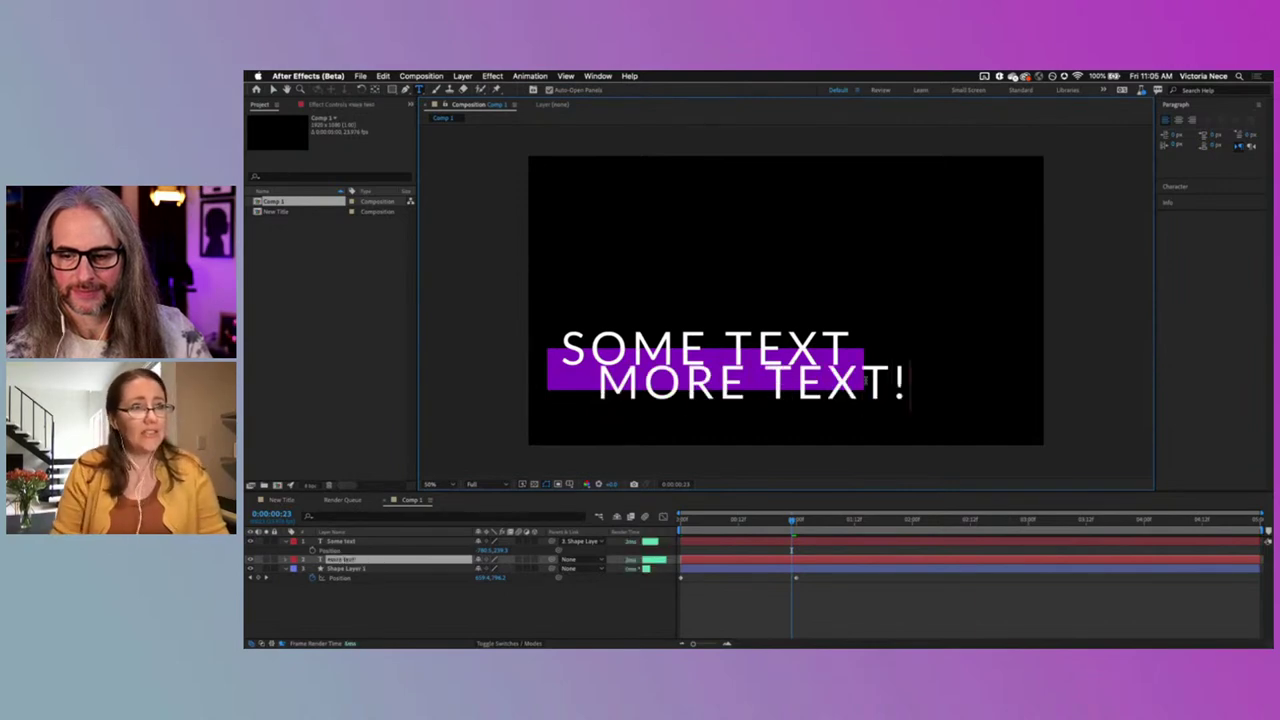
key(super+a)
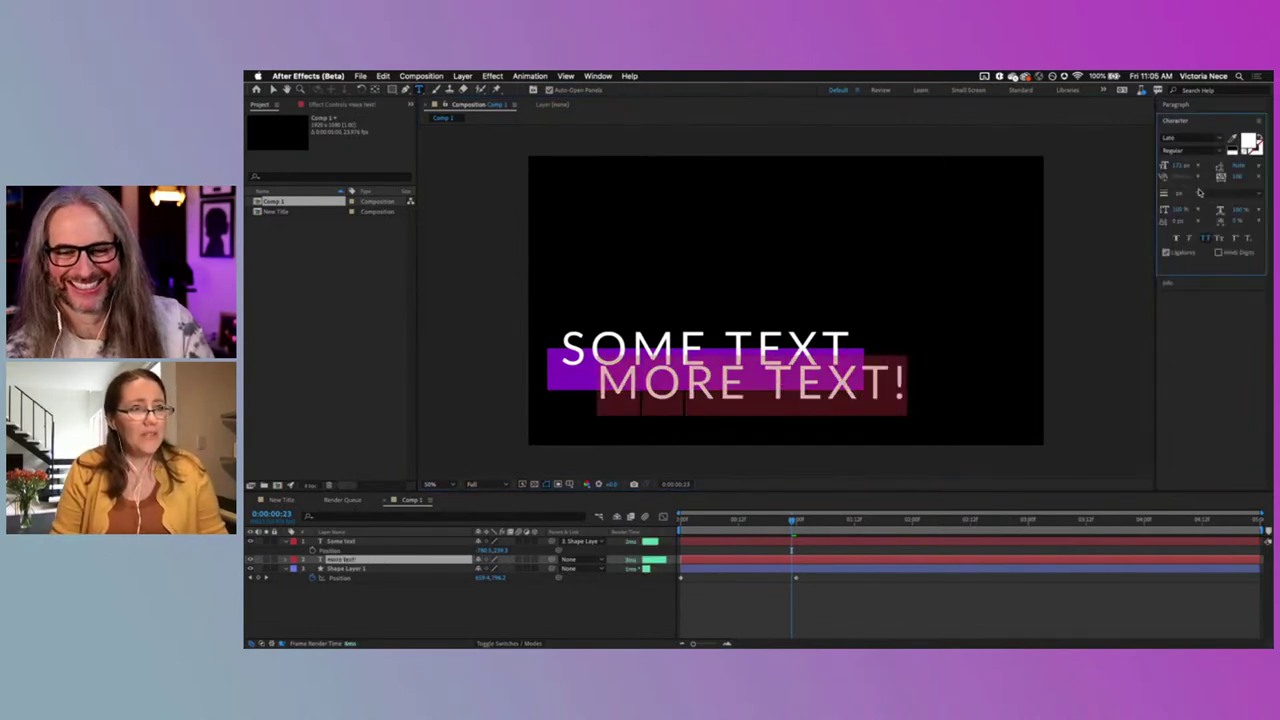
drag(1176, 166, 254, 122)
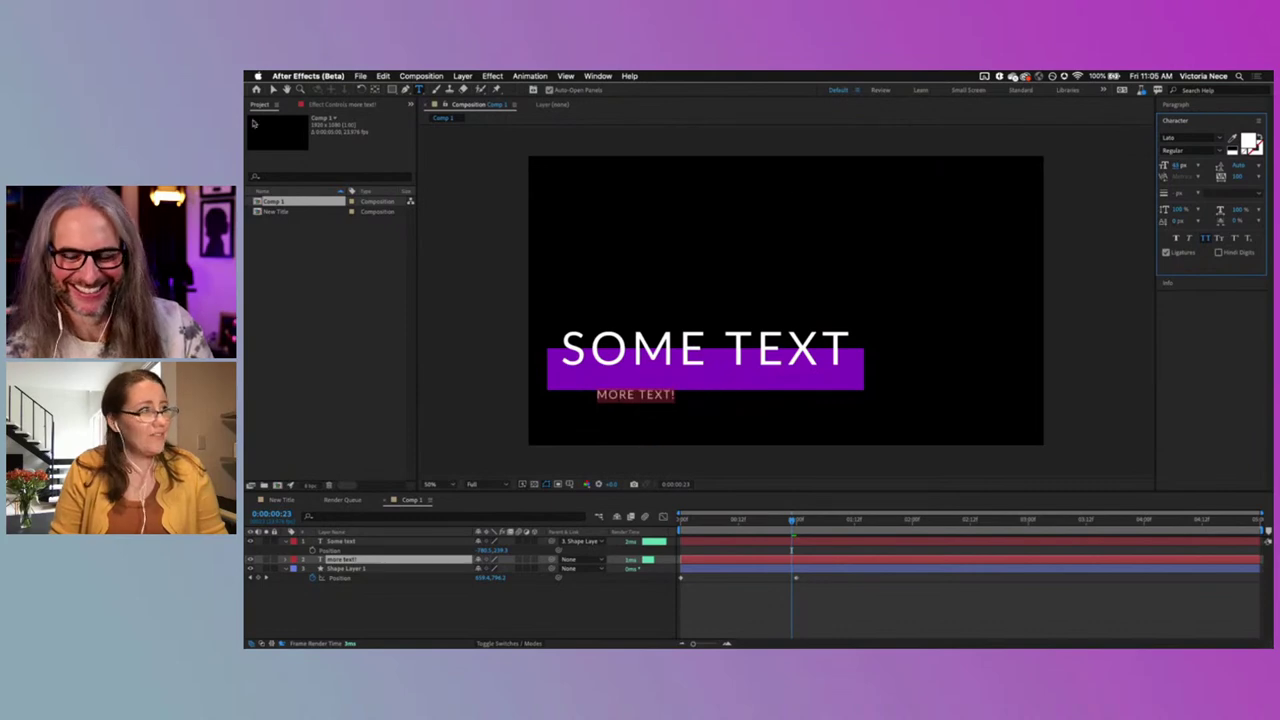
click(273, 89)
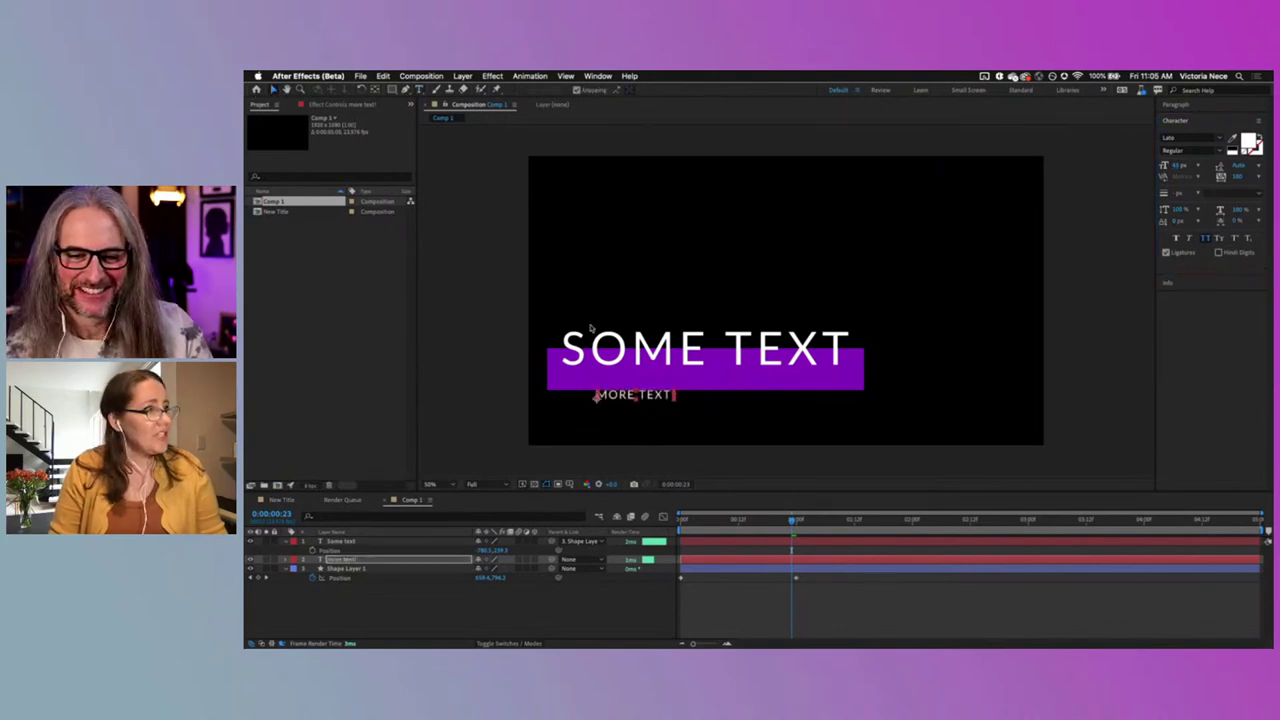
Step: Move MORE TEXT! onto the left end of the purple bar and preview the animation
click(660, 406)
click(617, 397)
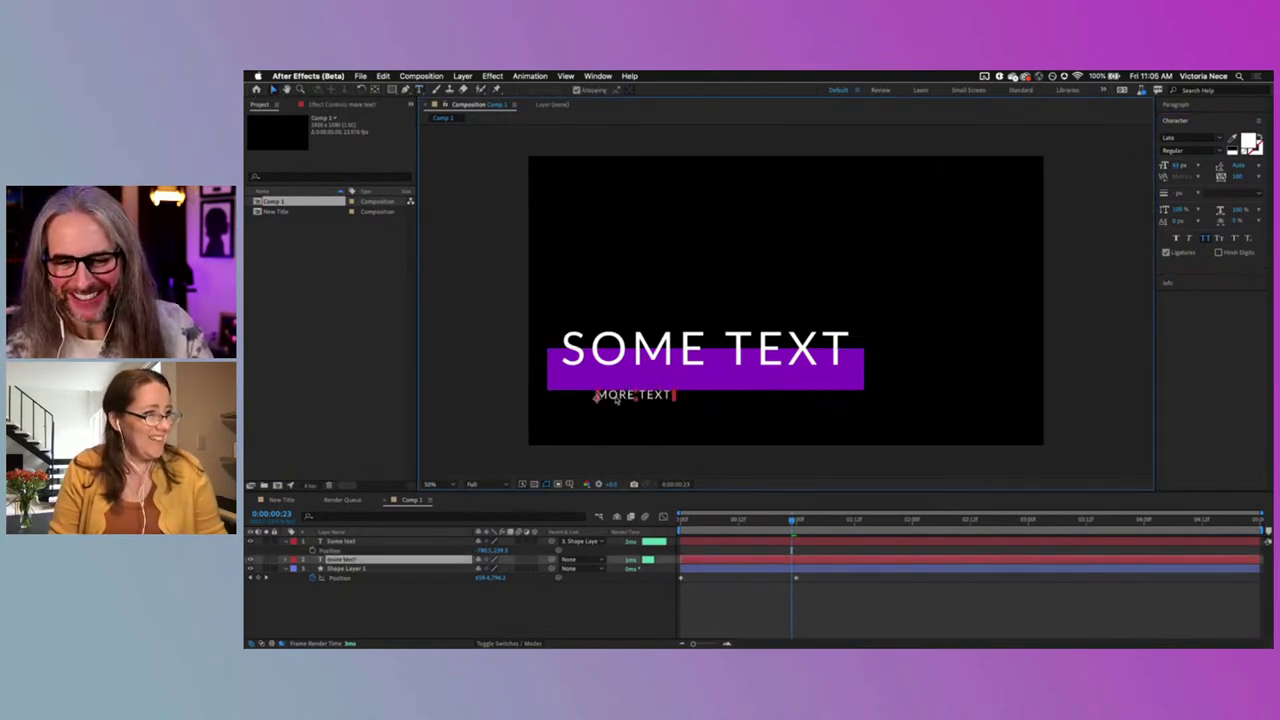
drag(617, 397, 585, 371)
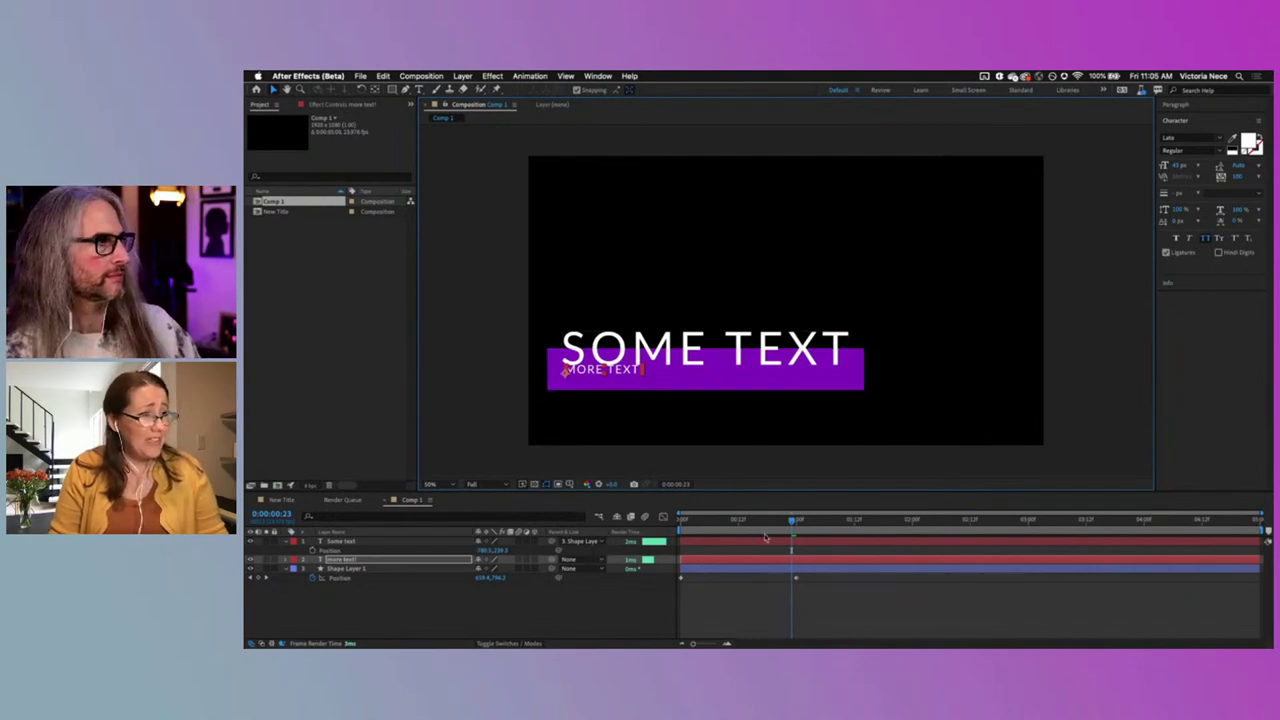
key(space)
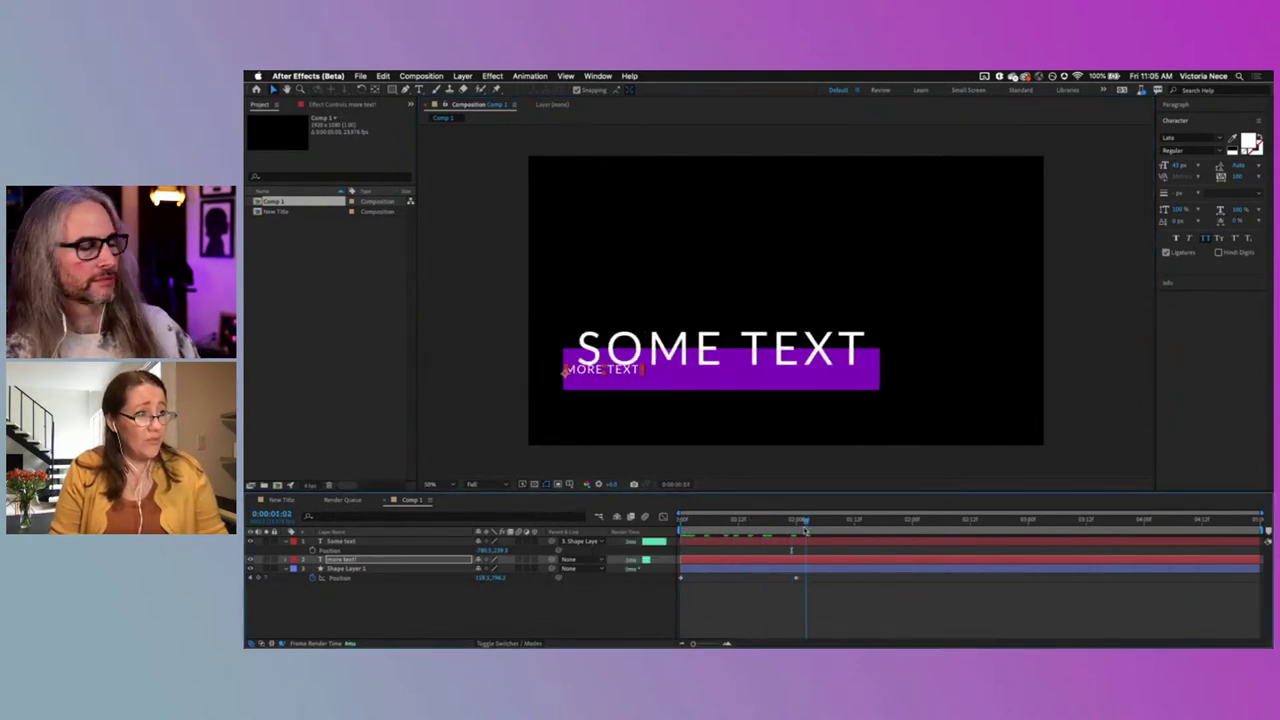
key(space)
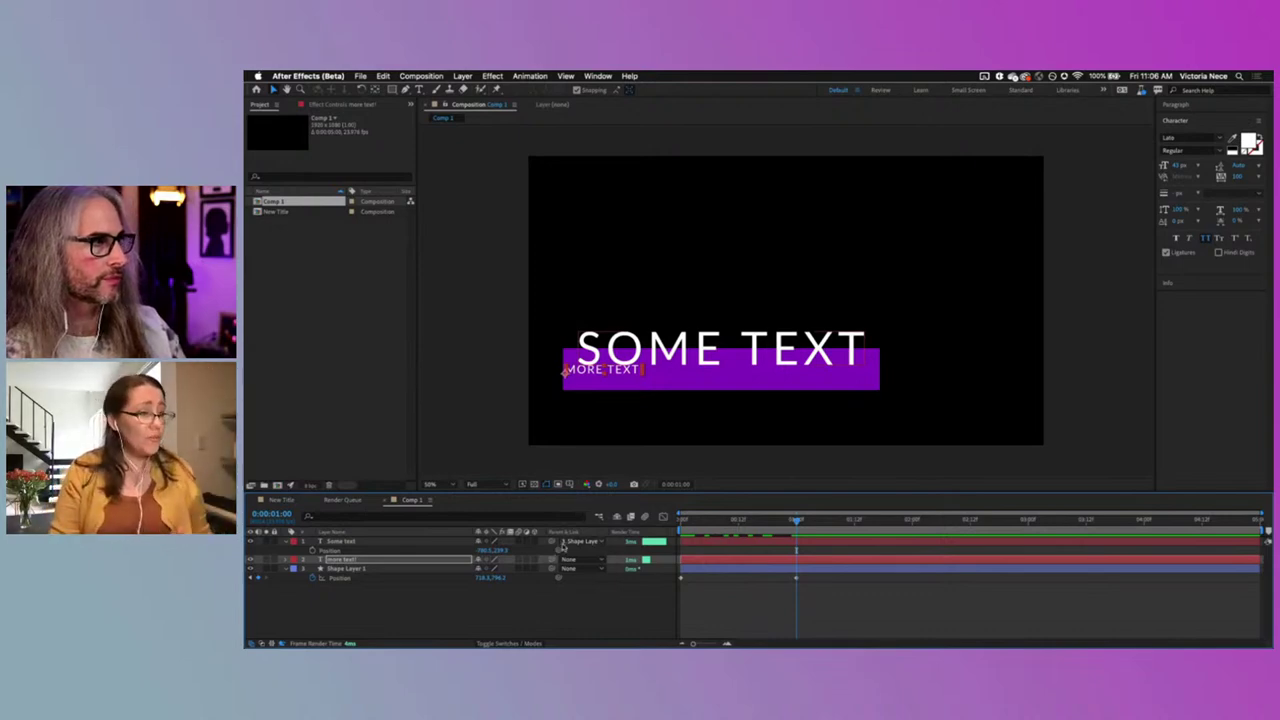
Step: Parent the more text! layer to Shape Layer 1 and scrub to confirm it follows the purple bar
click(570, 541)
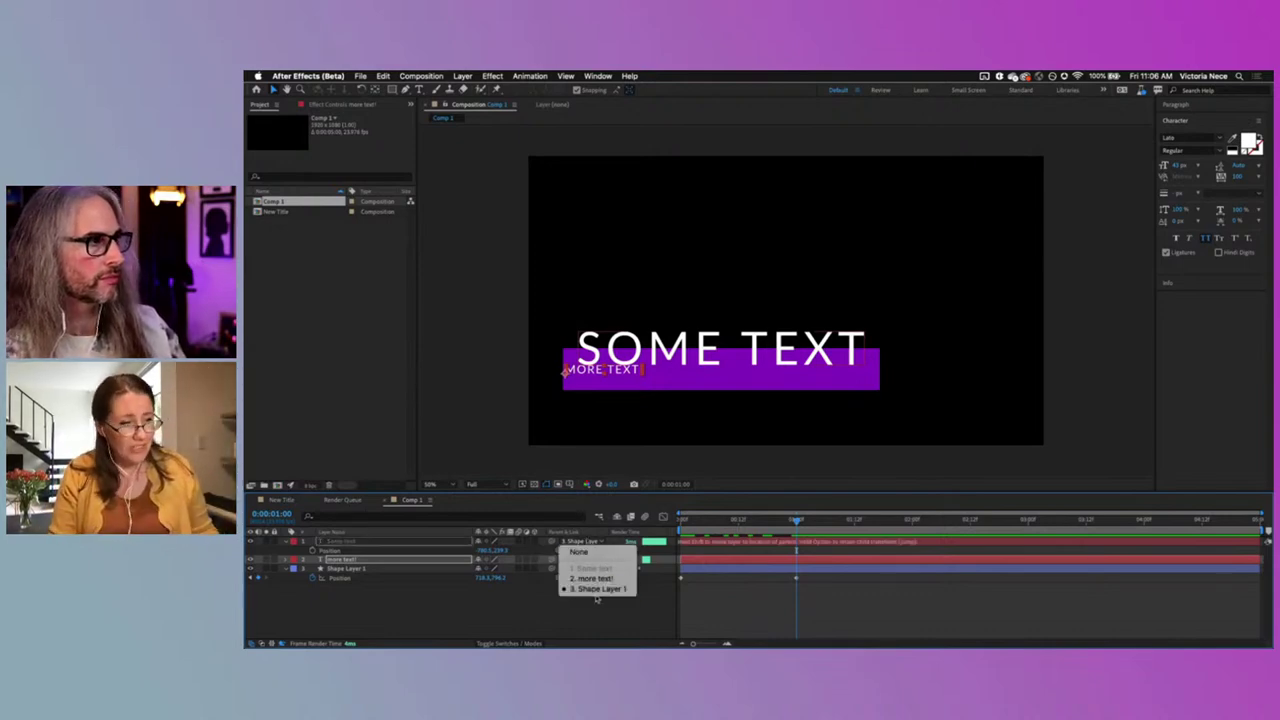
click(549, 605)
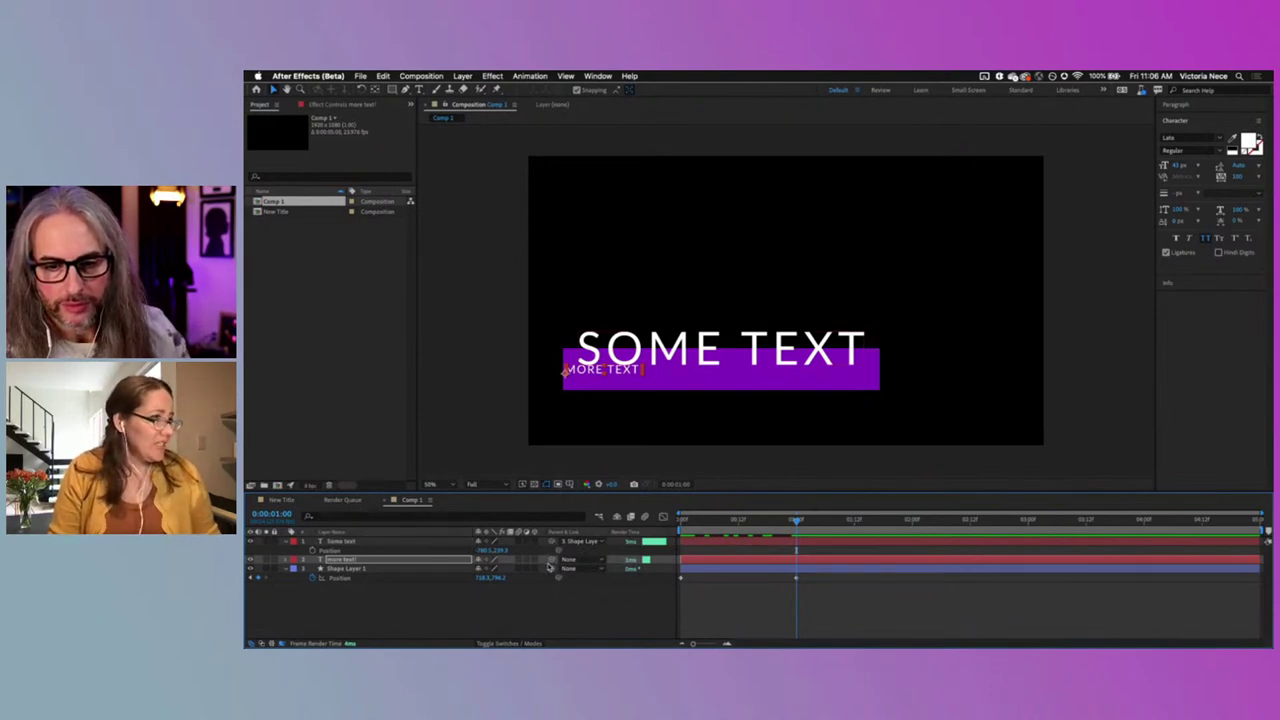
drag(553, 559, 335, 569)
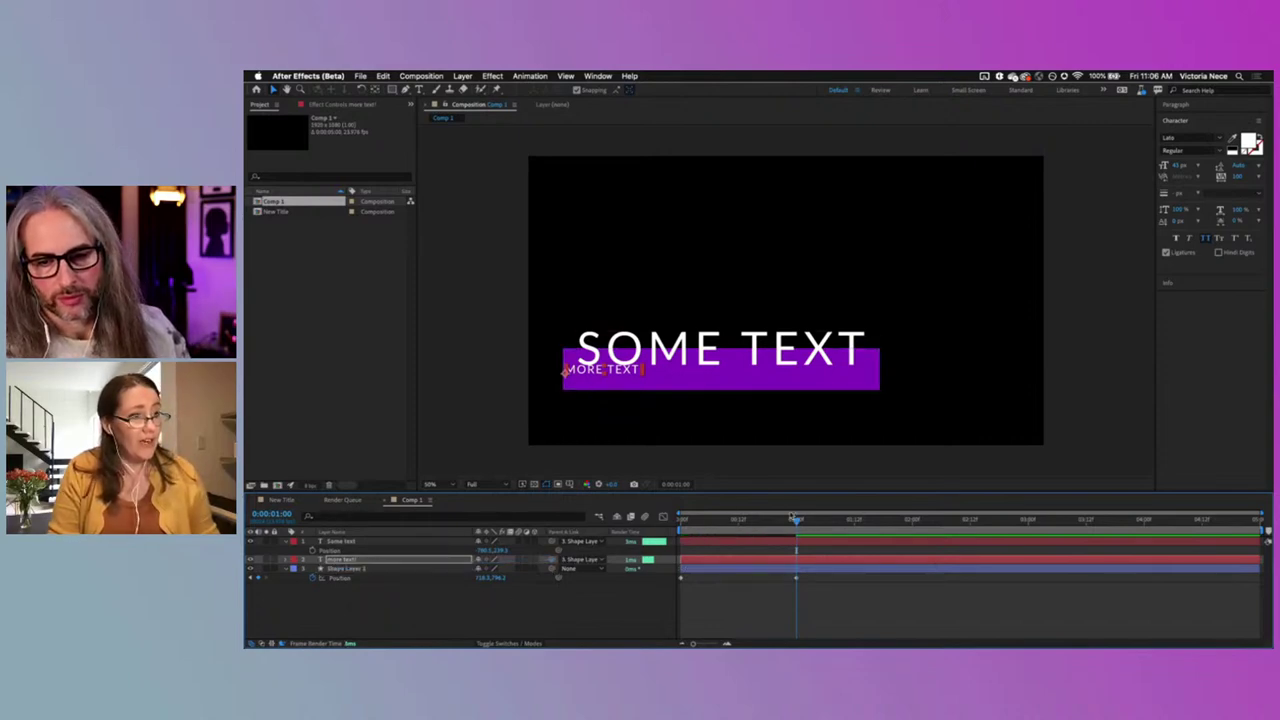
mouse_move(795, 521)
mouse_down()
mouse_move(655, 530)
mouse_move(849, 520)
mouse_move(796, 520)
mouse_up()
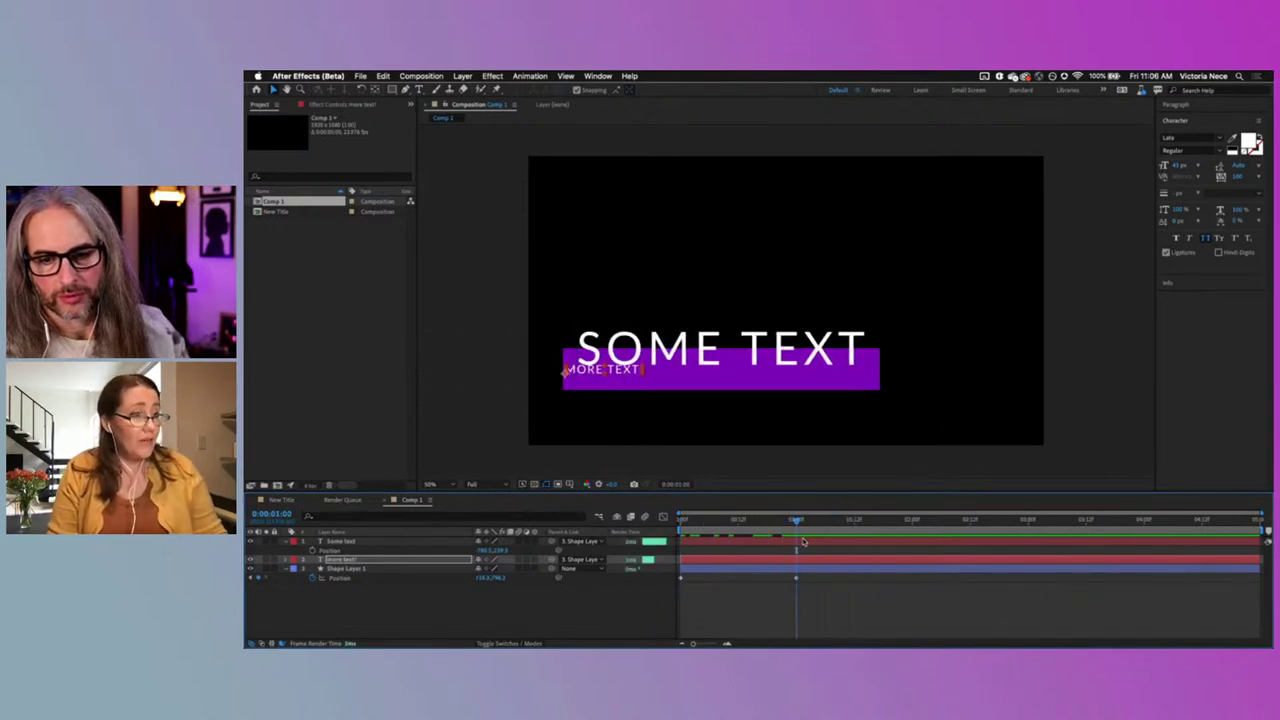
click(405, 568)
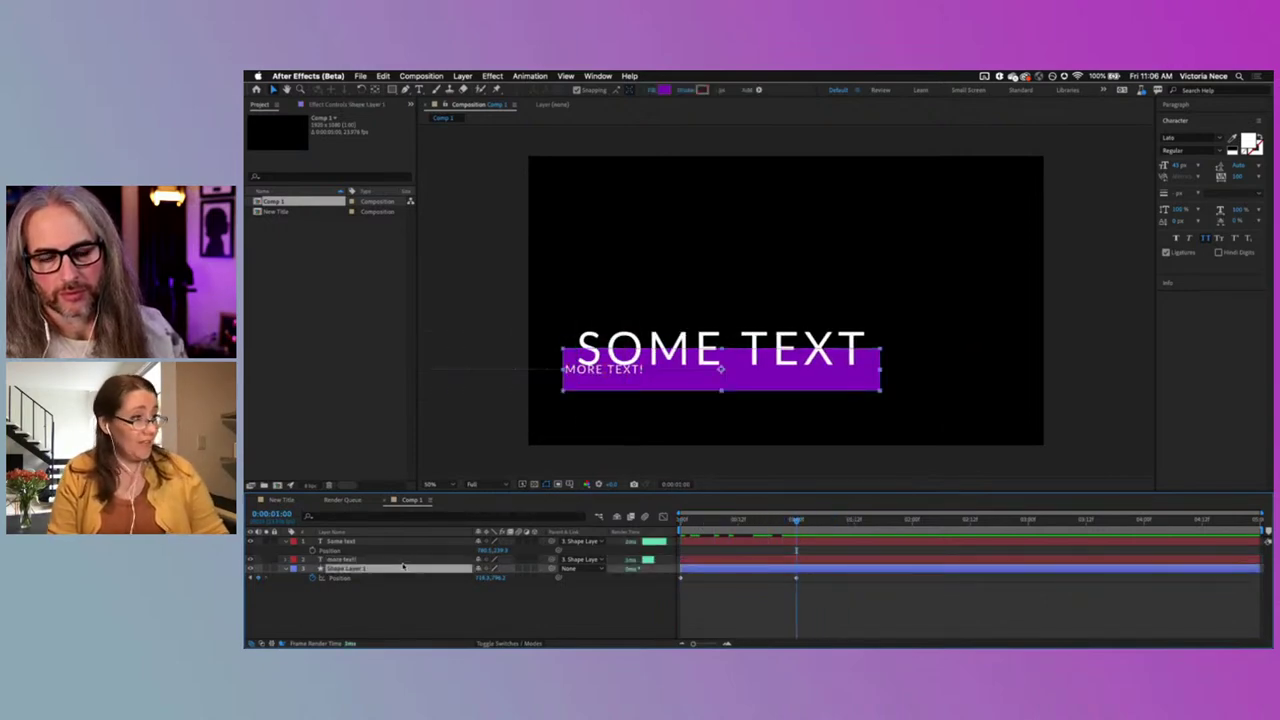
click(405, 560)
key(p)
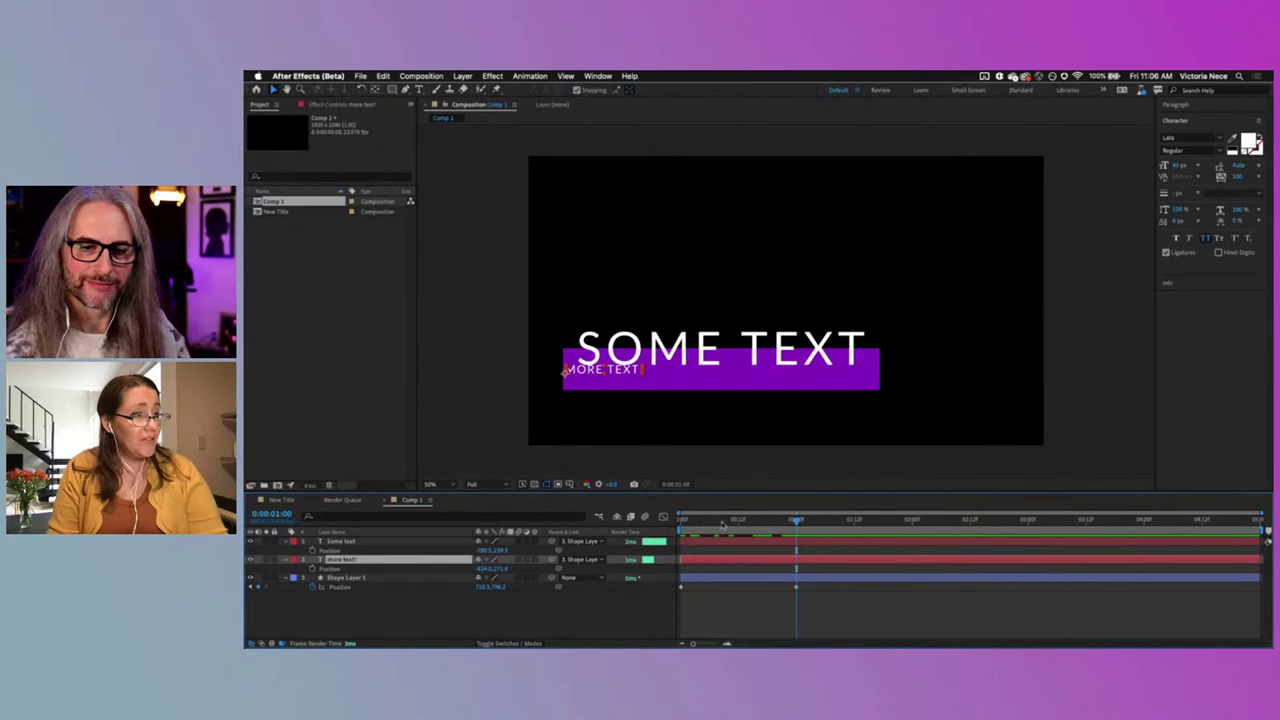
click(835, 520)
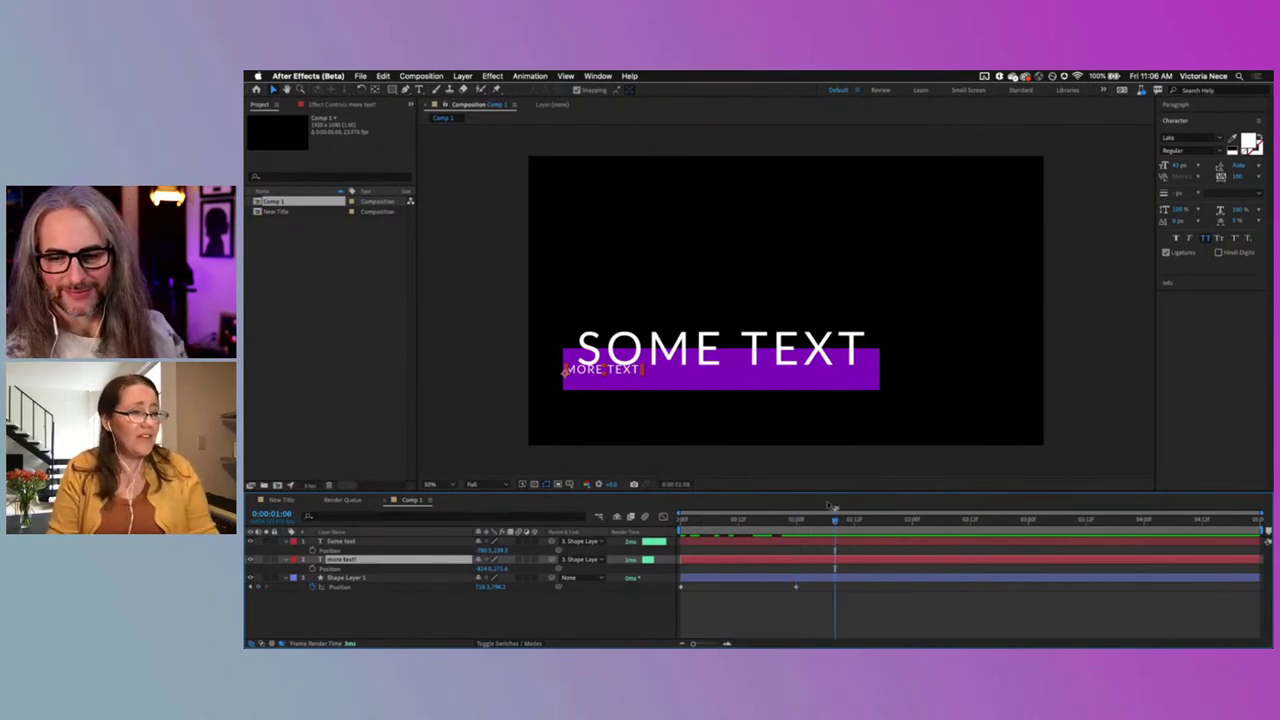
click(795, 521)
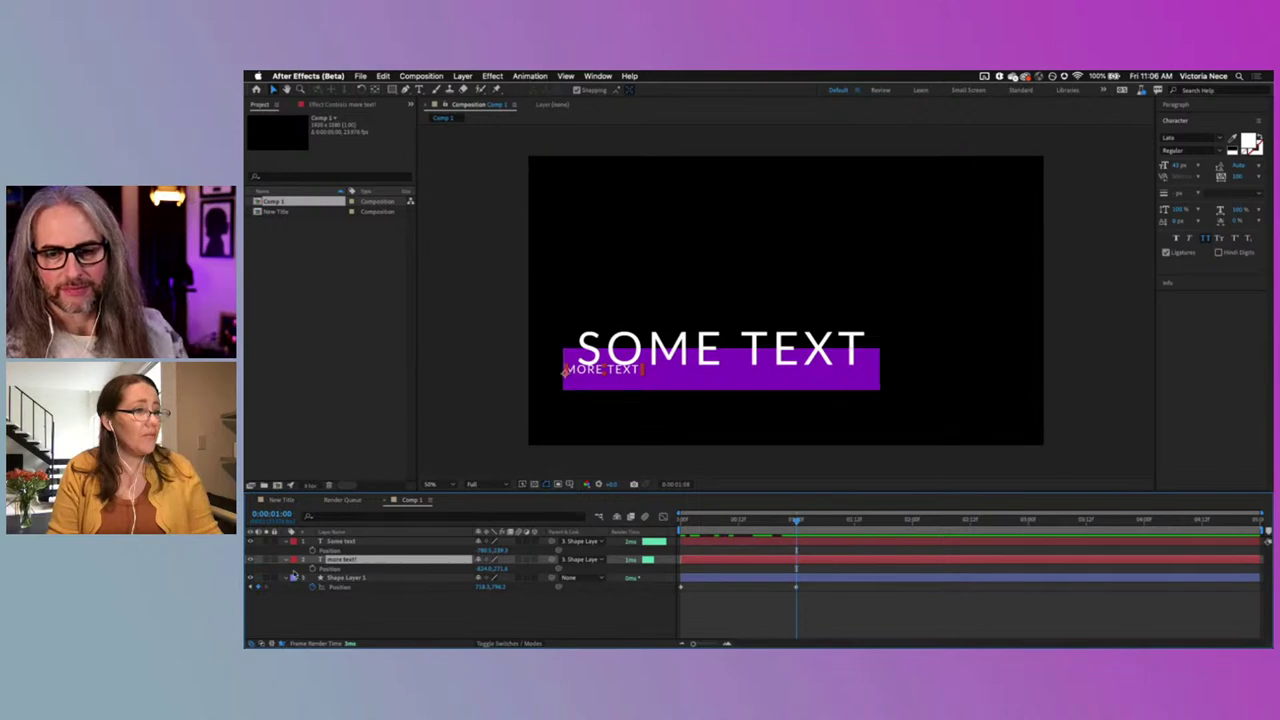
click(320, 569)
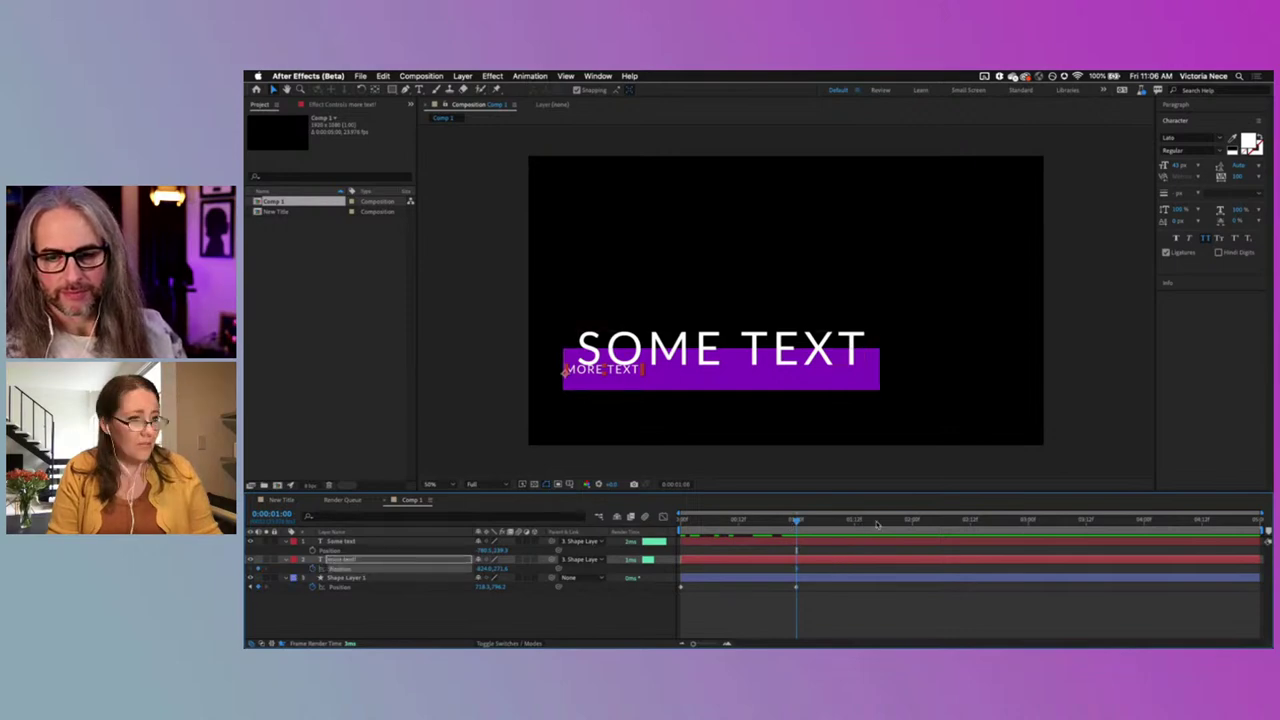
click(912, 520)
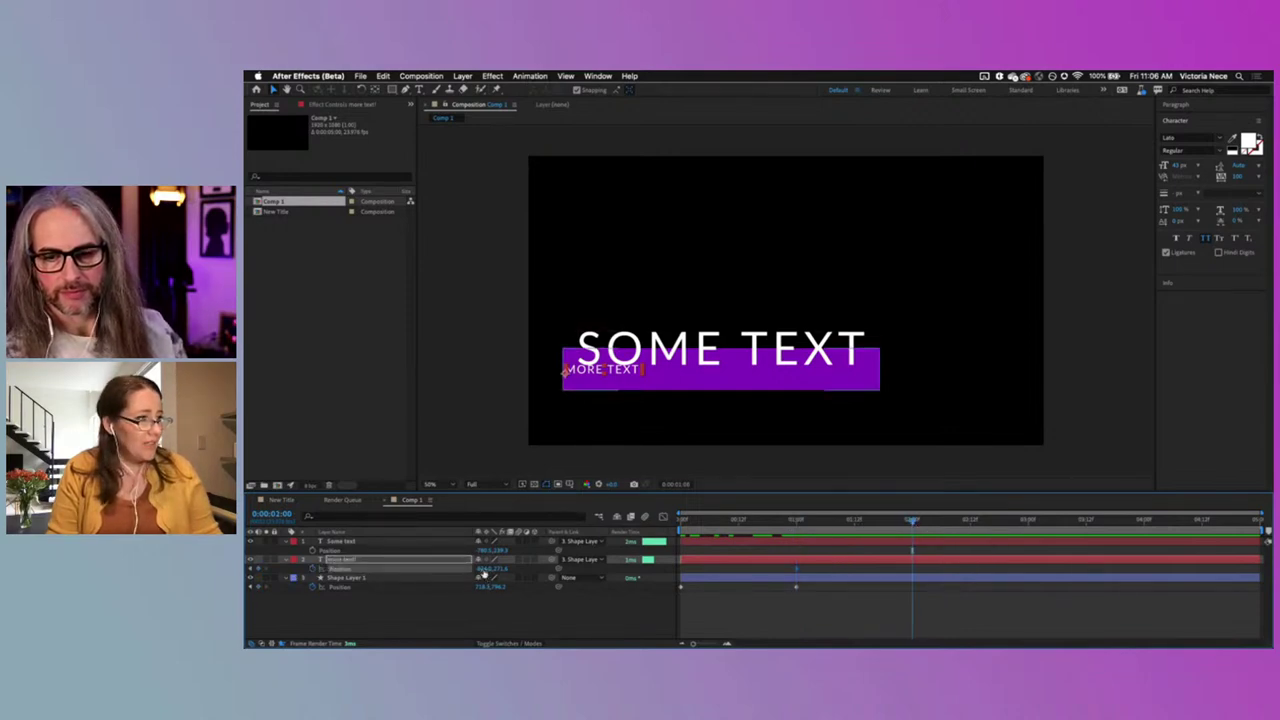
drag(489, 568, 592, 568)
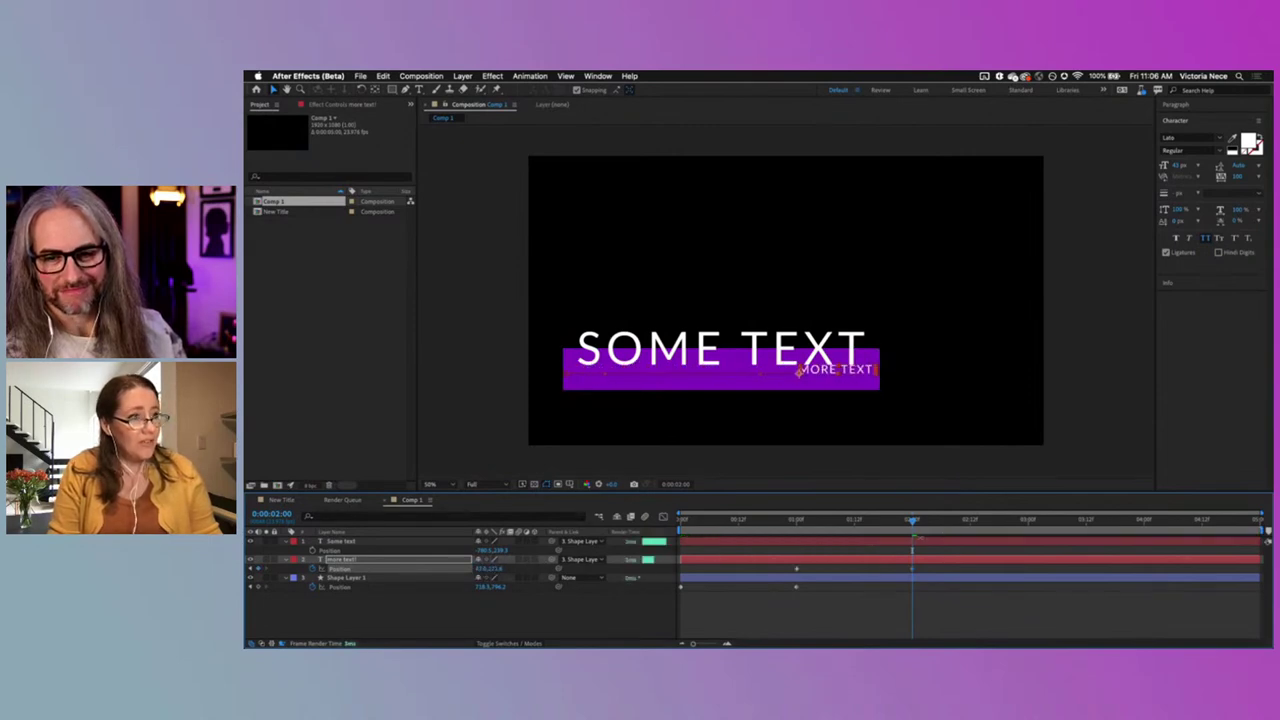
key(space)
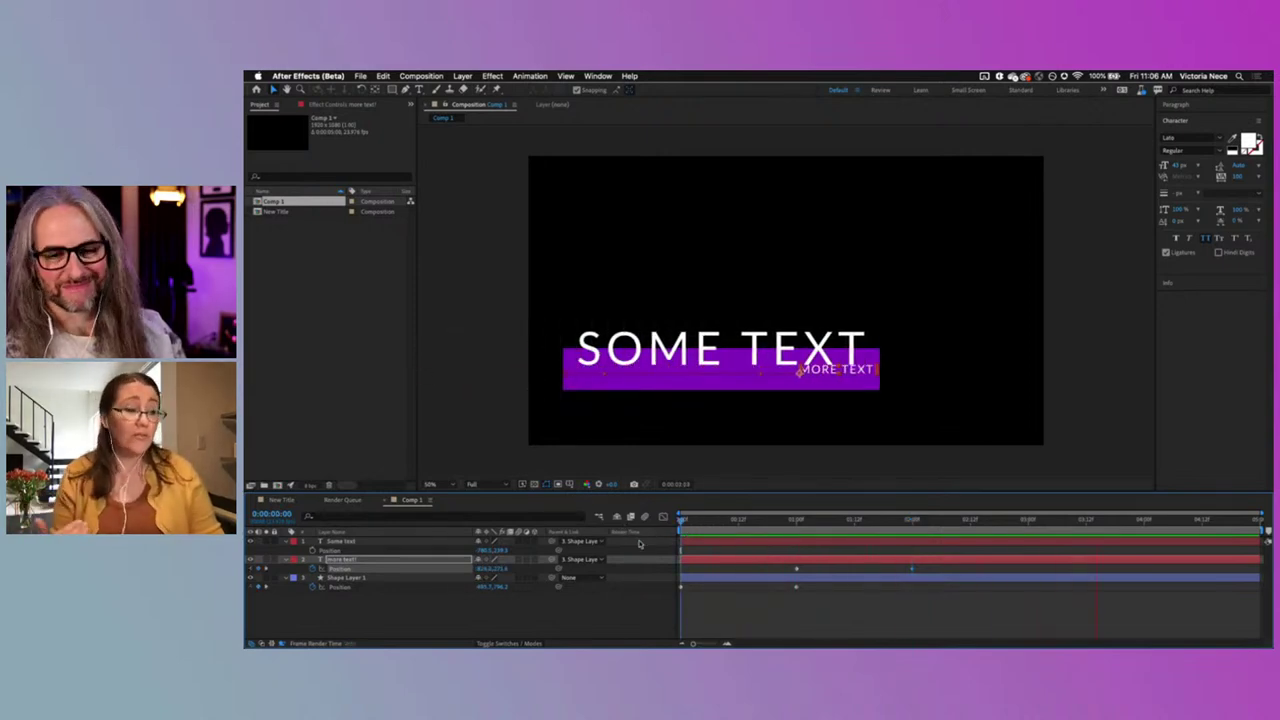
key(space)
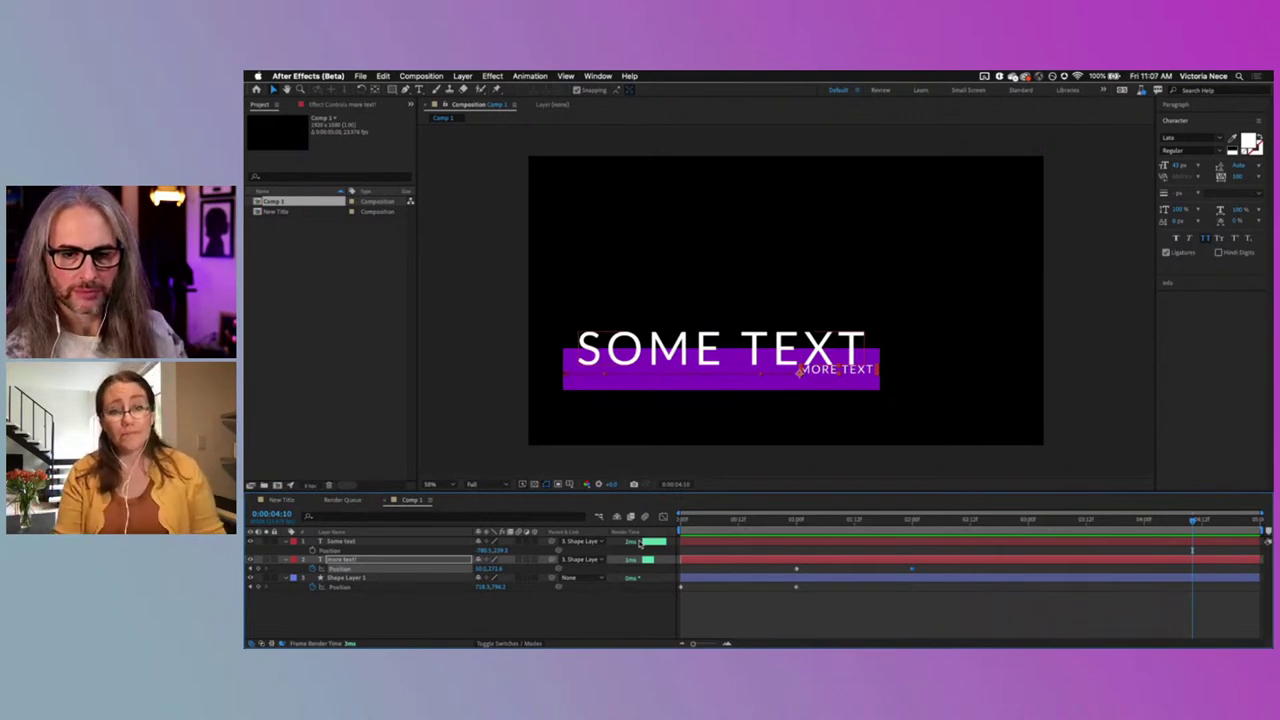
click(626, 607)
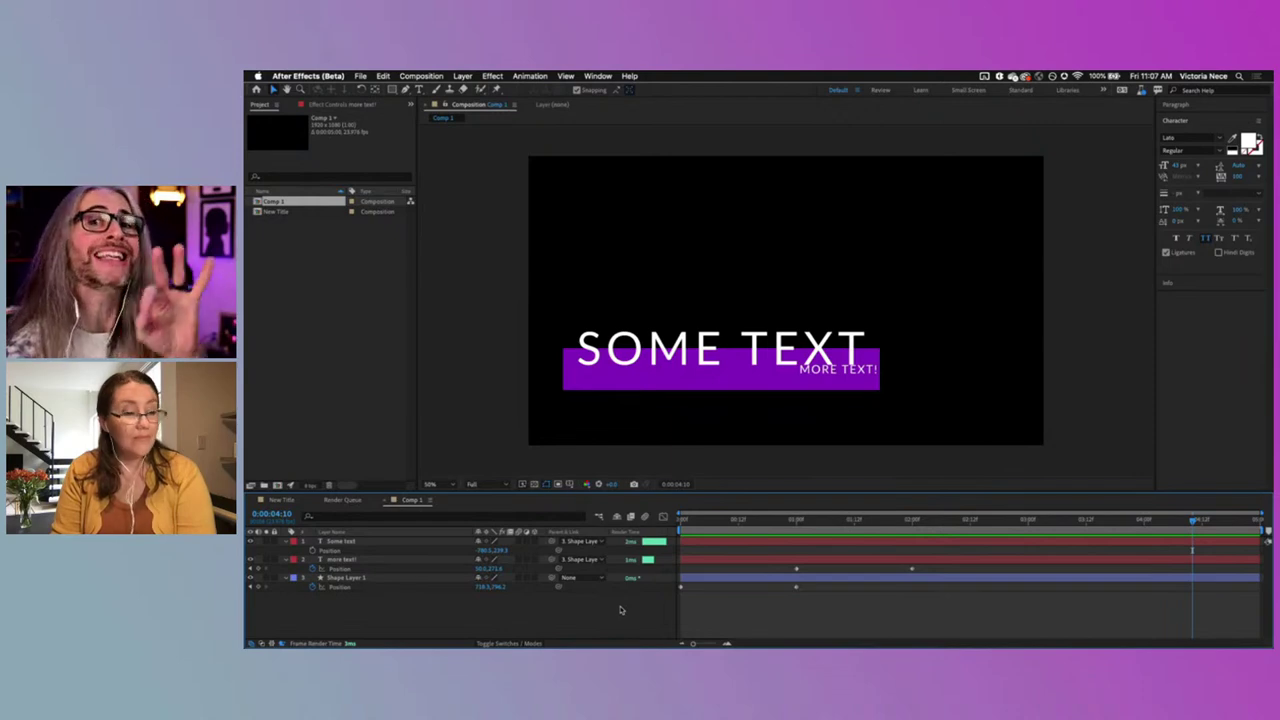
drag(553, 560, 257, 628)
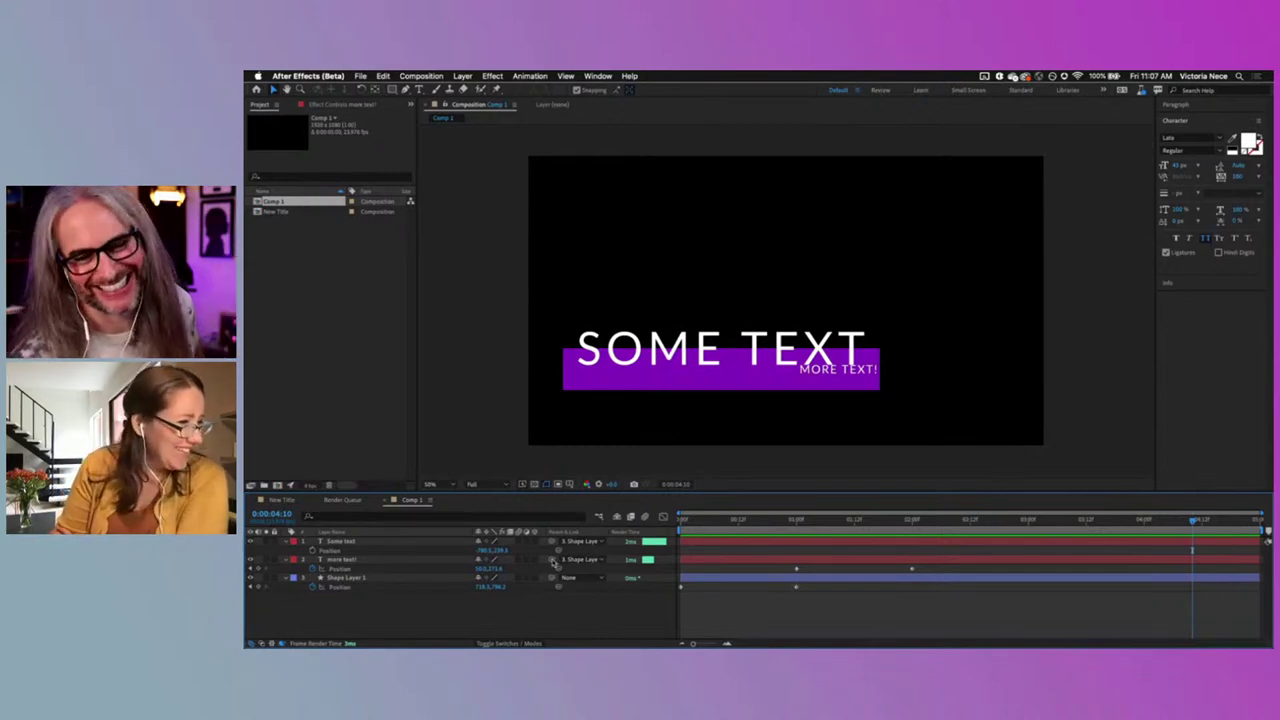
mouse_move(553, 563)
mouse_down()
mouse_move(340, 608)
mouse_move(556, 566)
mouse_up()
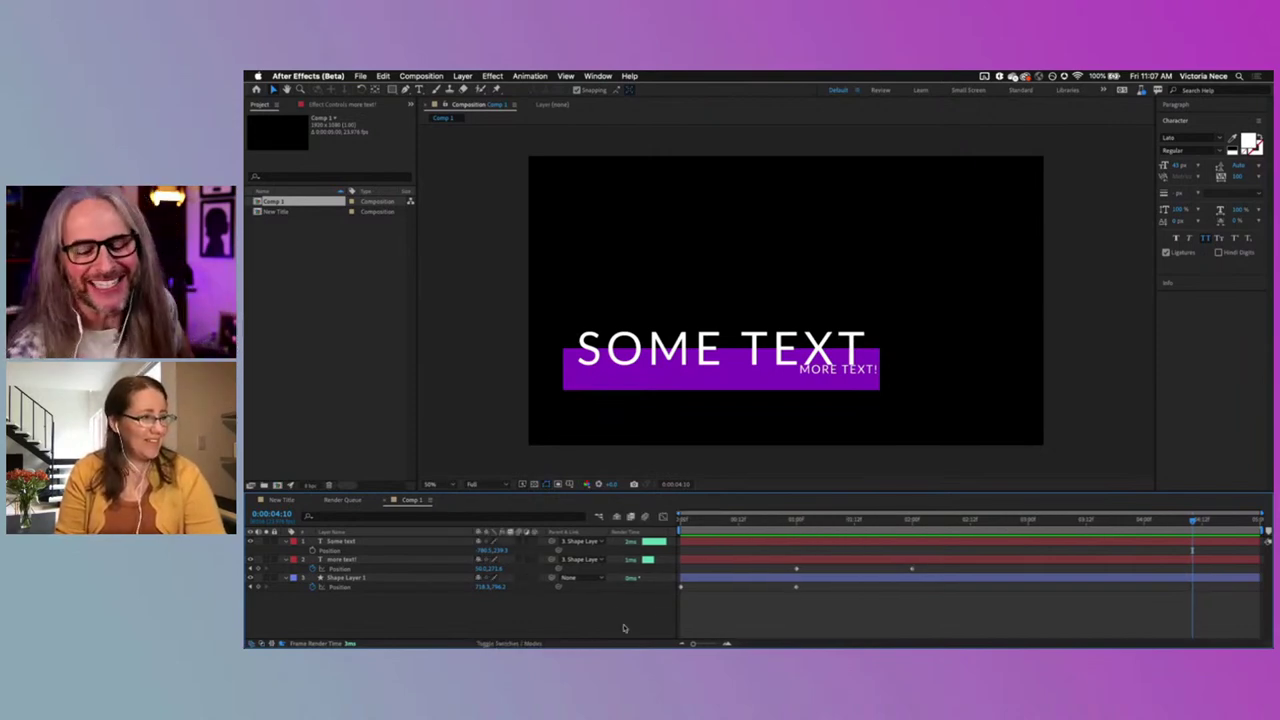
click(501, 591)
click(495, 605)
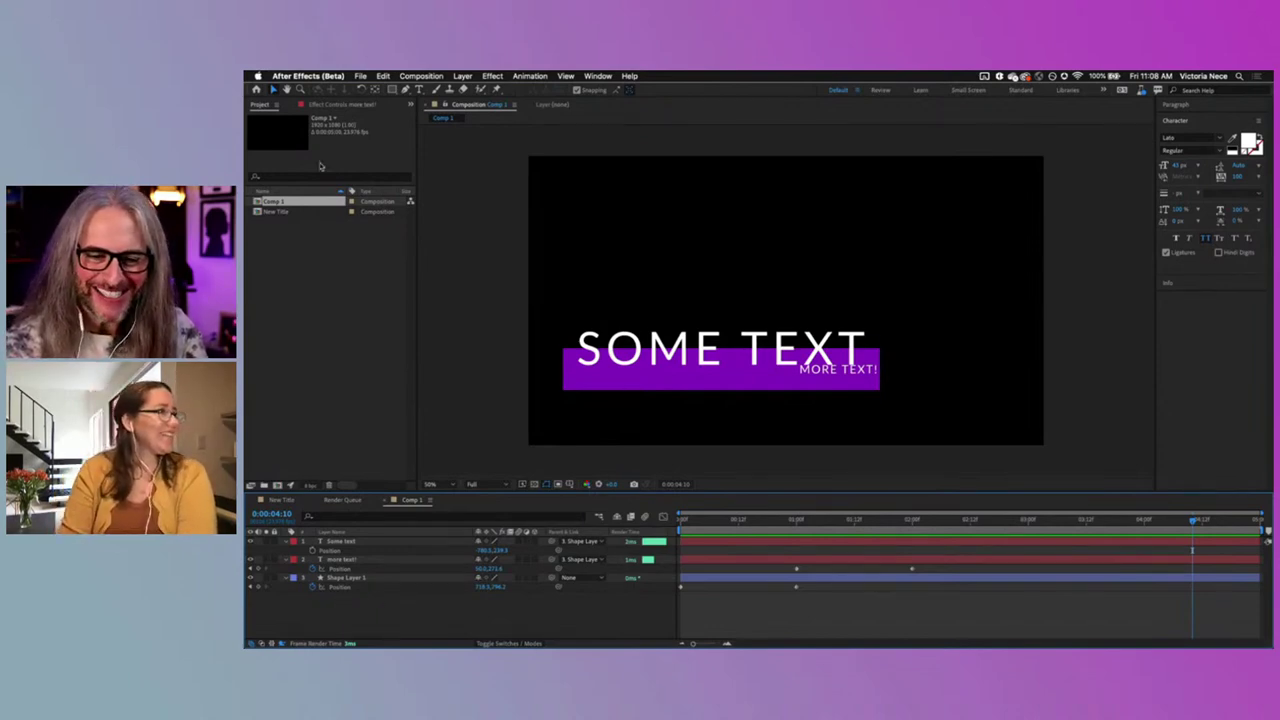
Step: Open the recent project AEPulseBenchmark 2.aep, choosing Don't Save for the untitled project
click(357, 76)
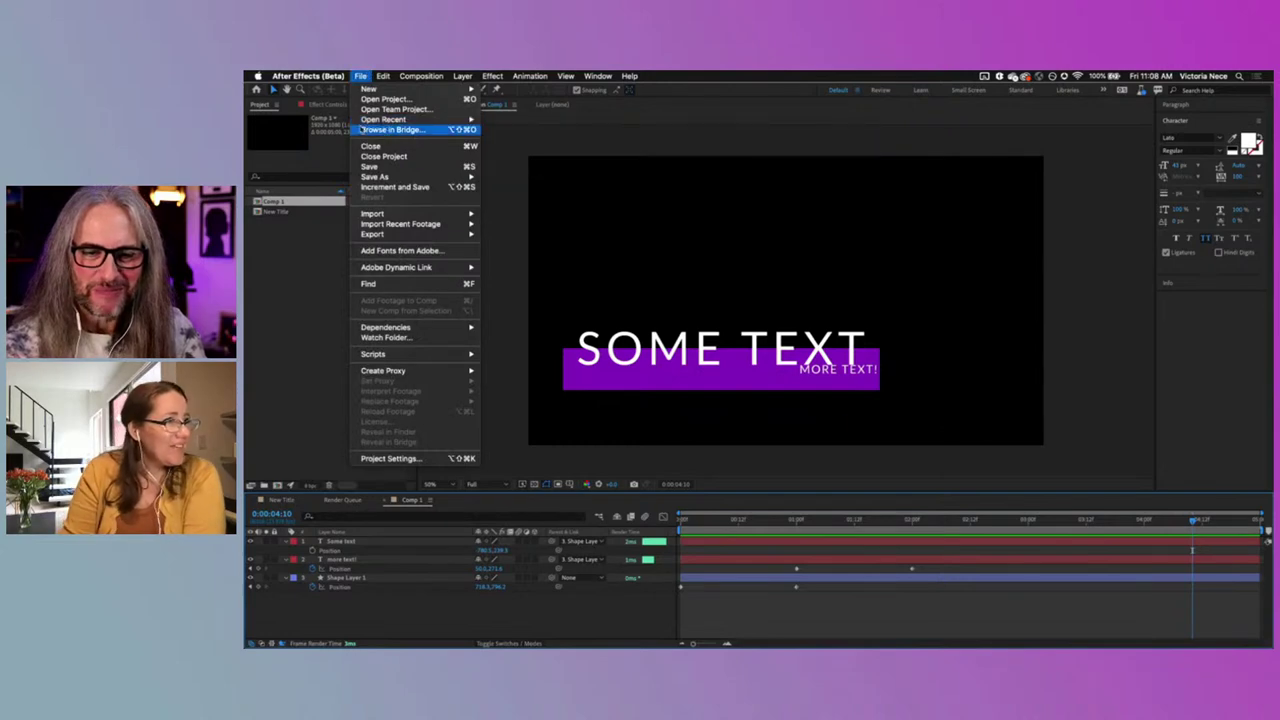
mouse_move(428, 121)
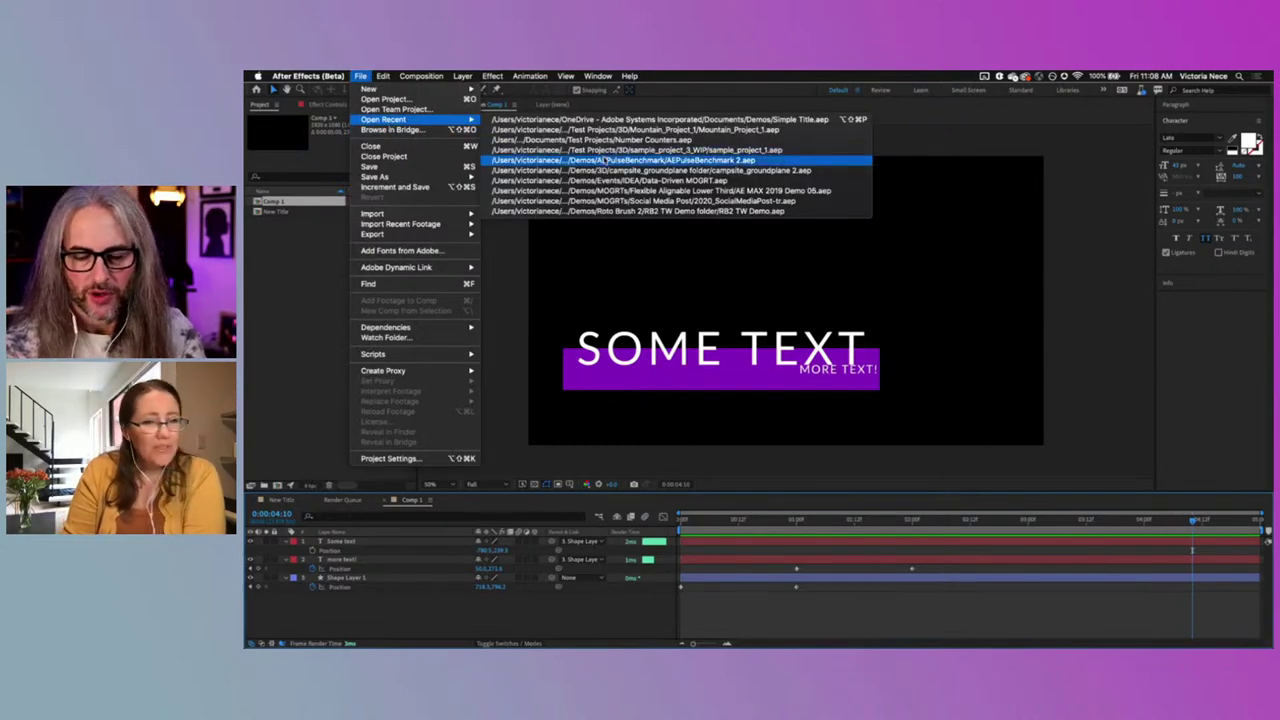
click(603, 160)
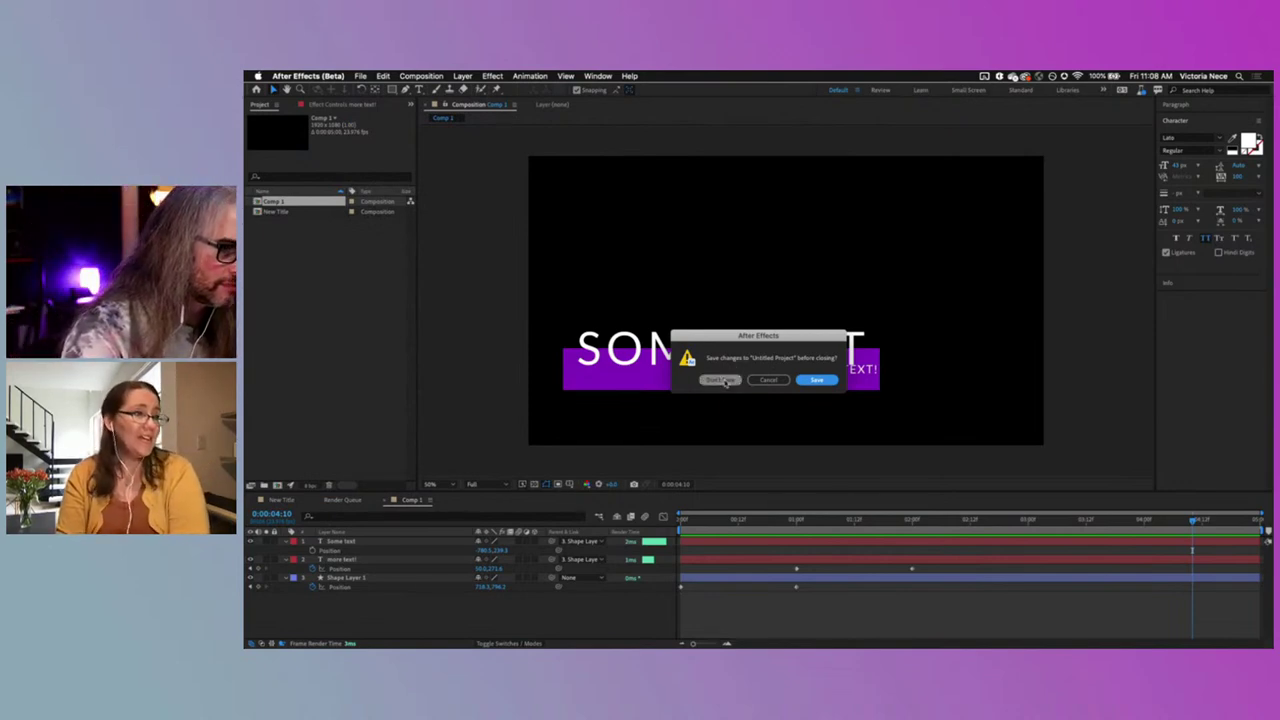
click(721, 380)
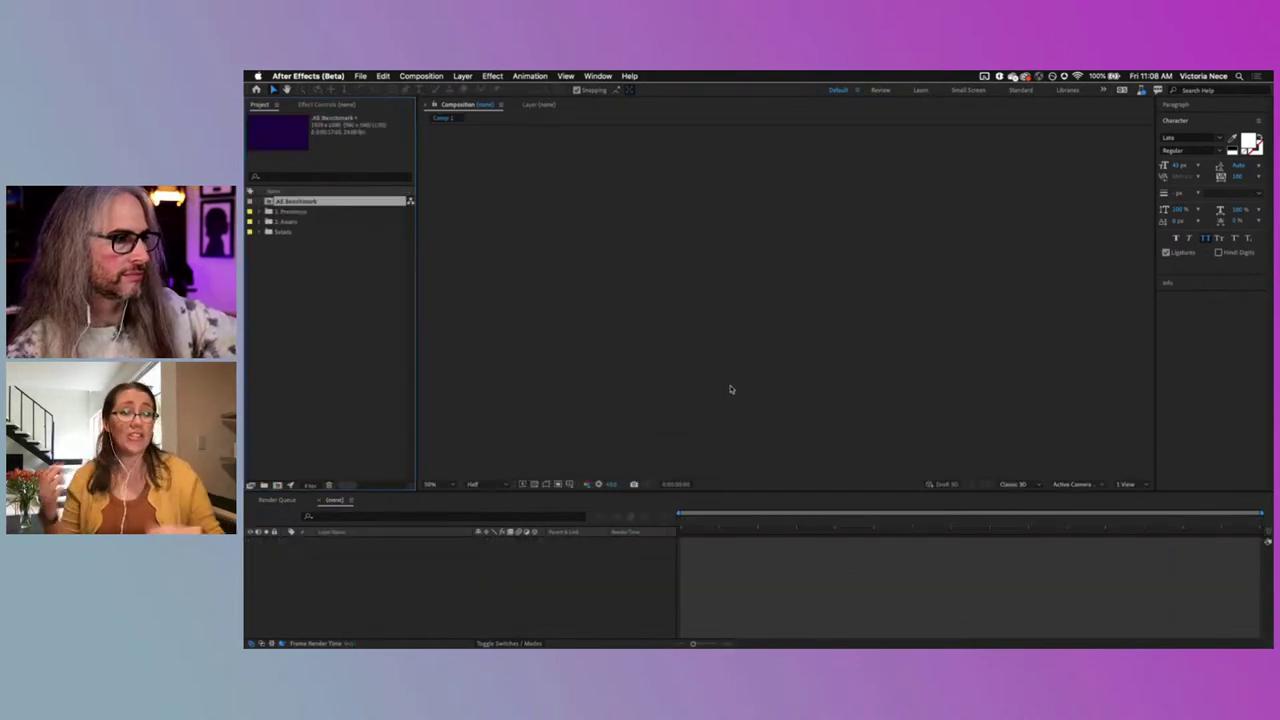
Step: Move the AE Benchmark comp's current time to 0:00:09:00 to show the stopwatch frame
click(1008, 522)
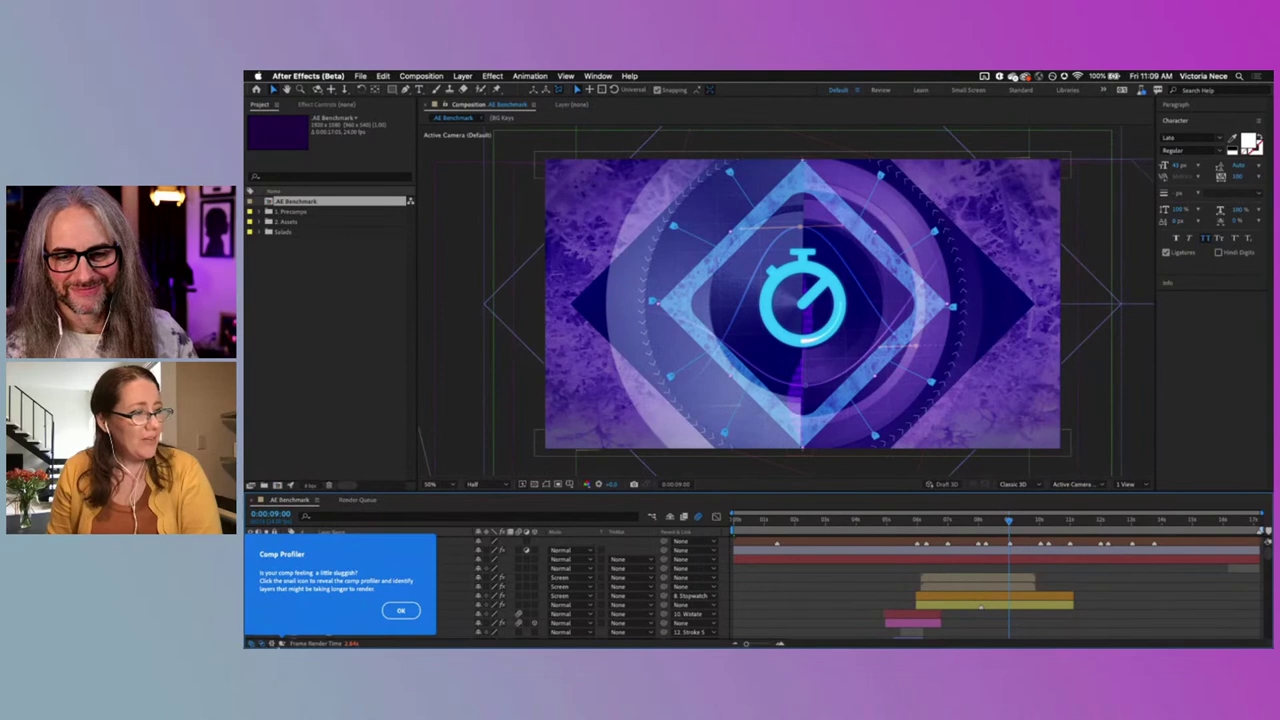
Step: Dismiss the Comp Profiler and Render Time tips and hide the Mode and TrkMat columns
click(400, 610)
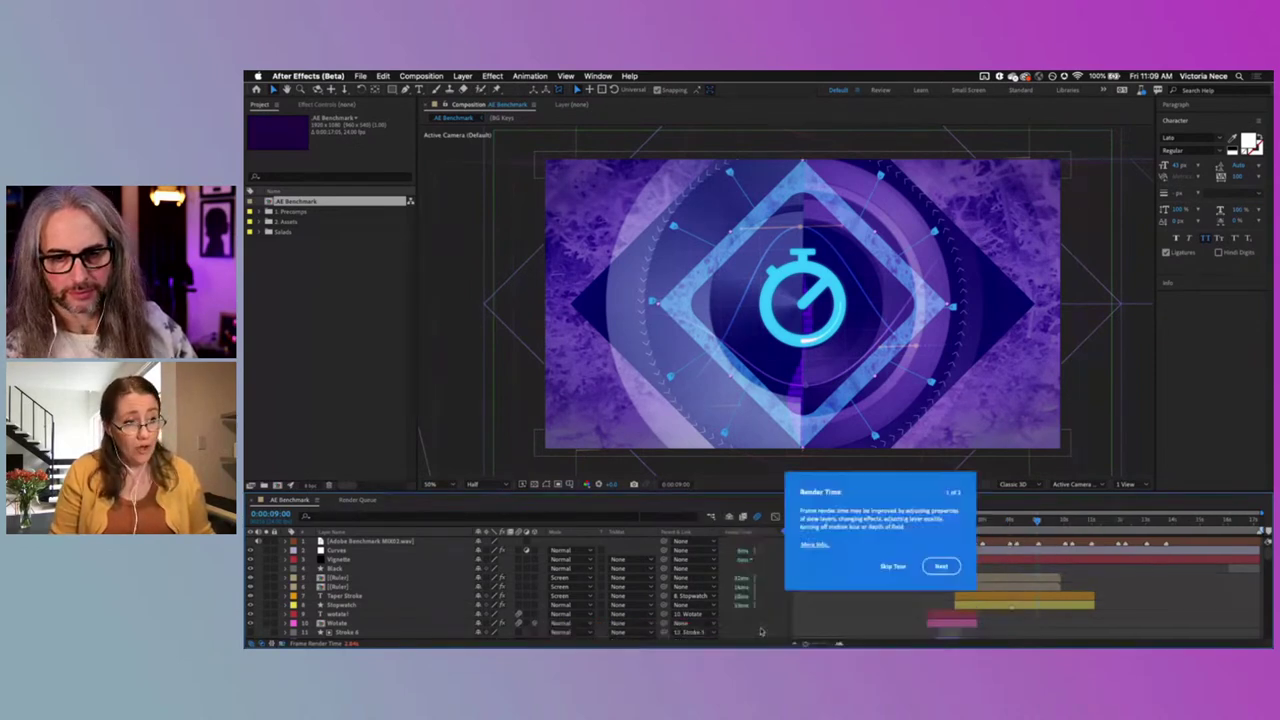
click(760, 631)
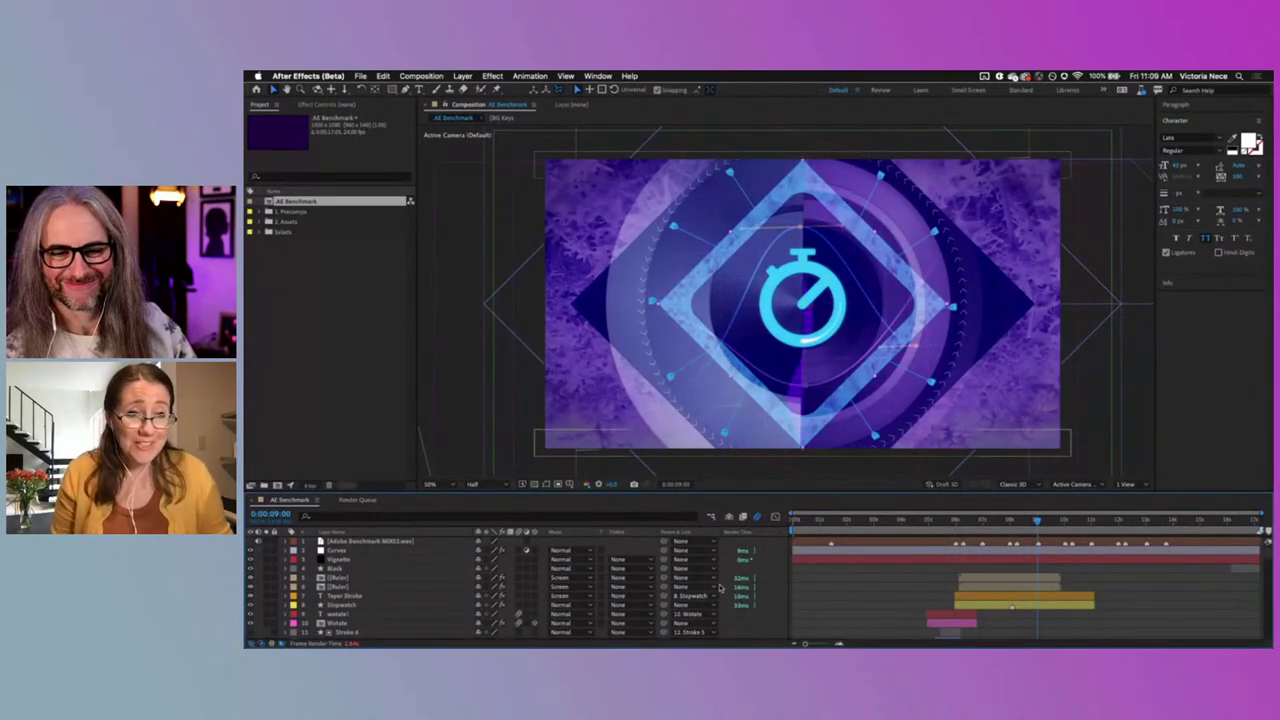
right_click(588, 533)
click(605, 540)
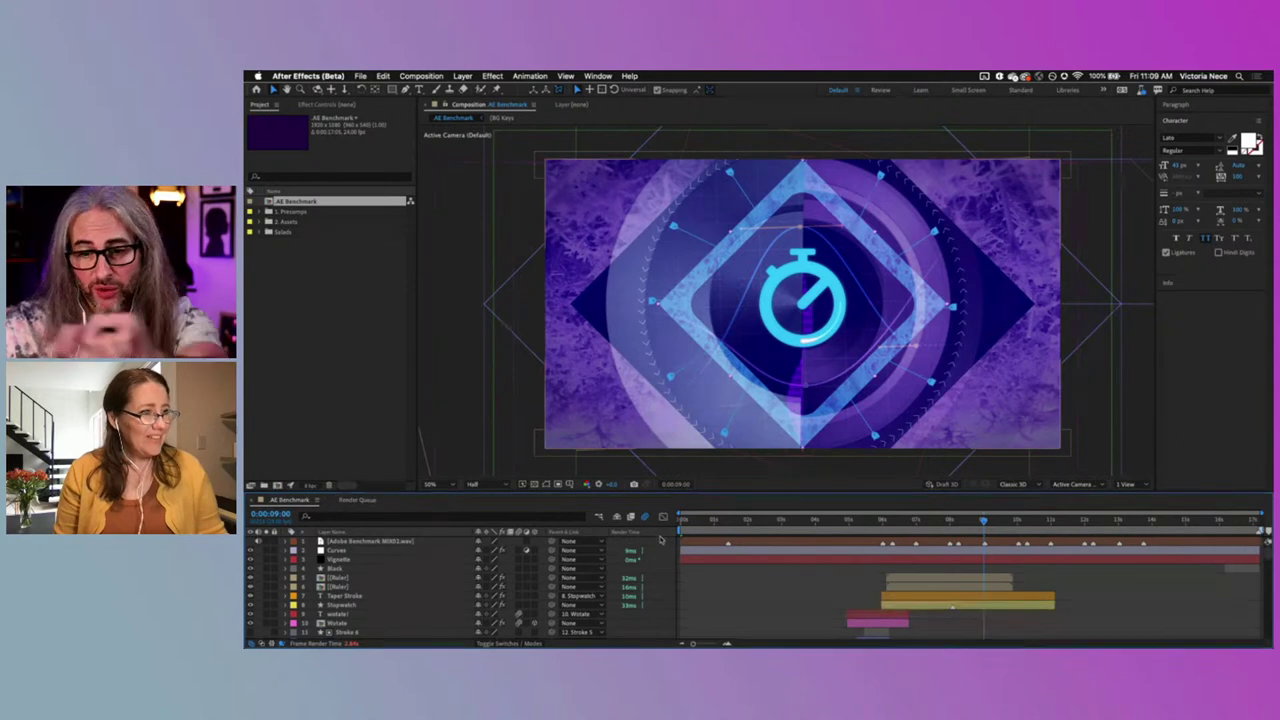
Step: Drag the timeline panel divider up so many more layers and their render times are listed
scroll(687, 304, up, 2)
drag(686, 490, 686, 294)
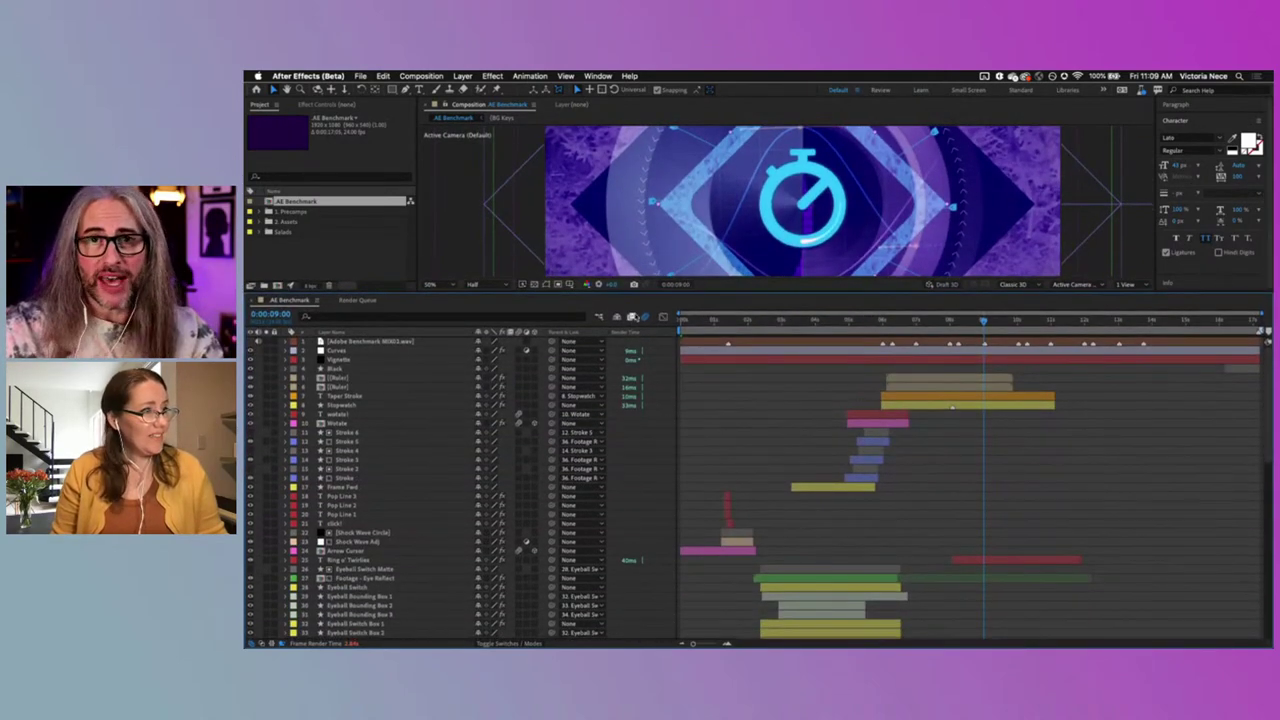
right_click(638, 334)
mouse_move(695, 372)
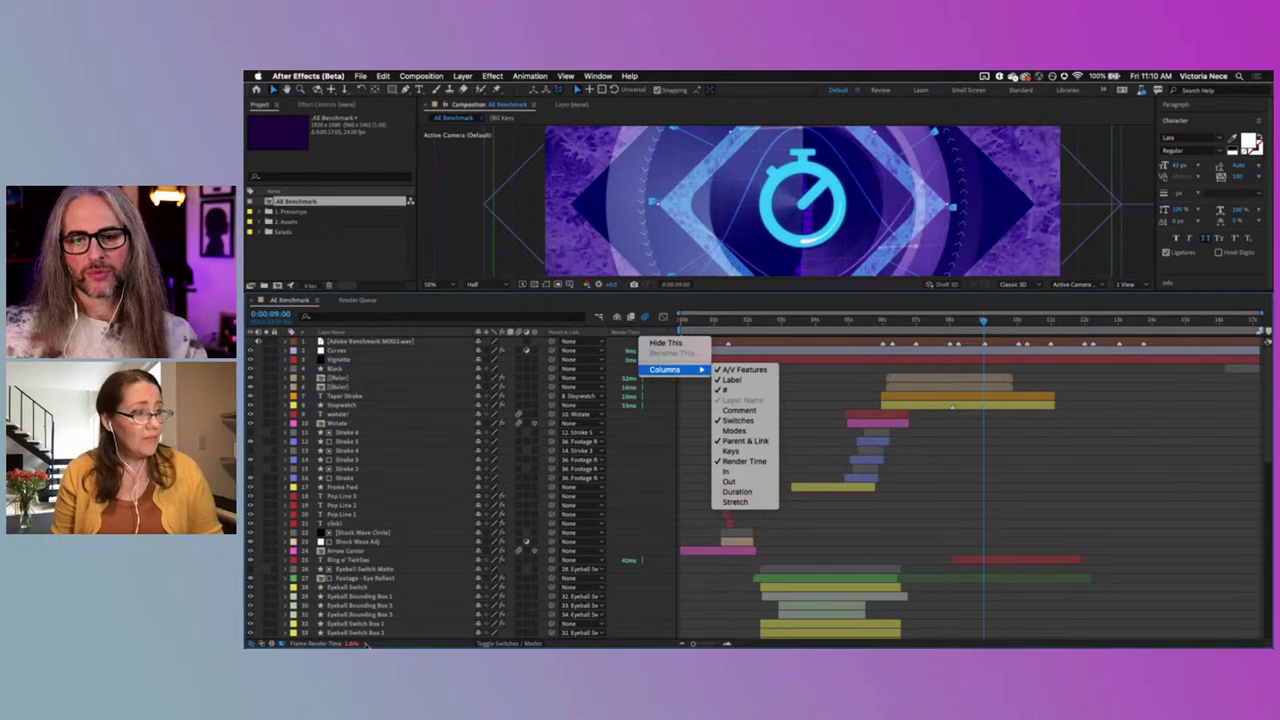
click(632, 500)
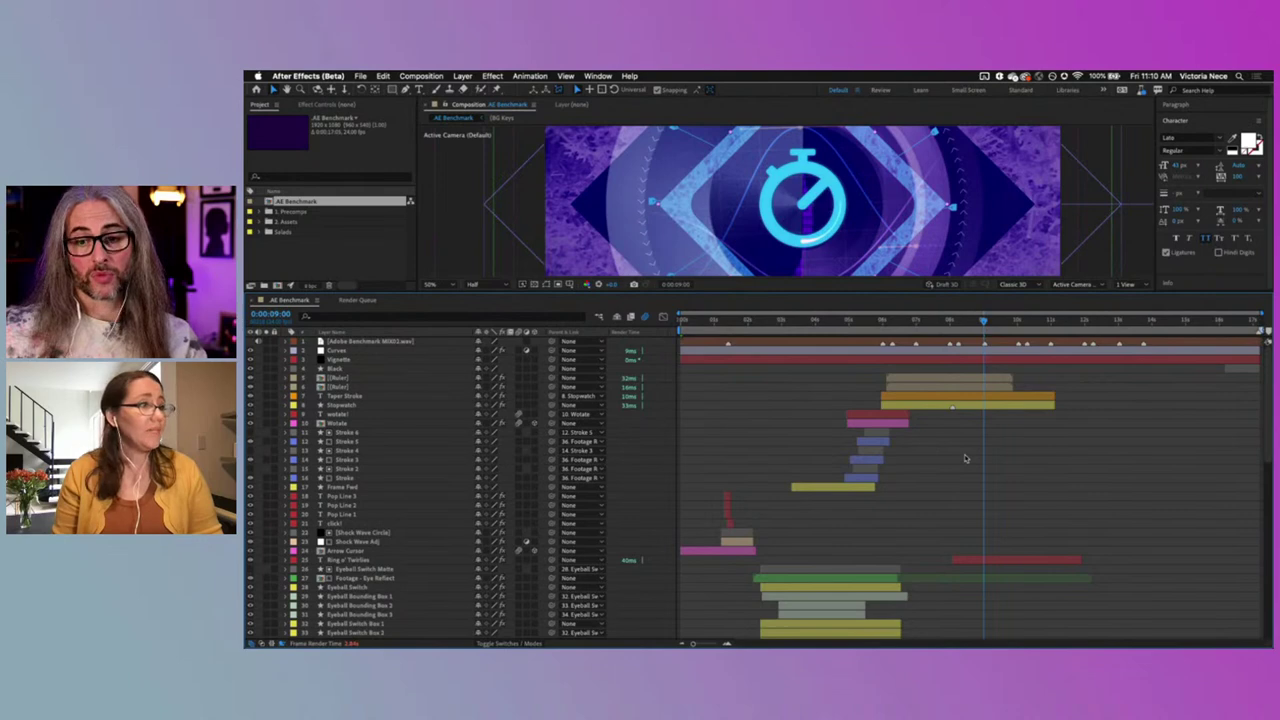
drag(1268, 352, 1260, 462)
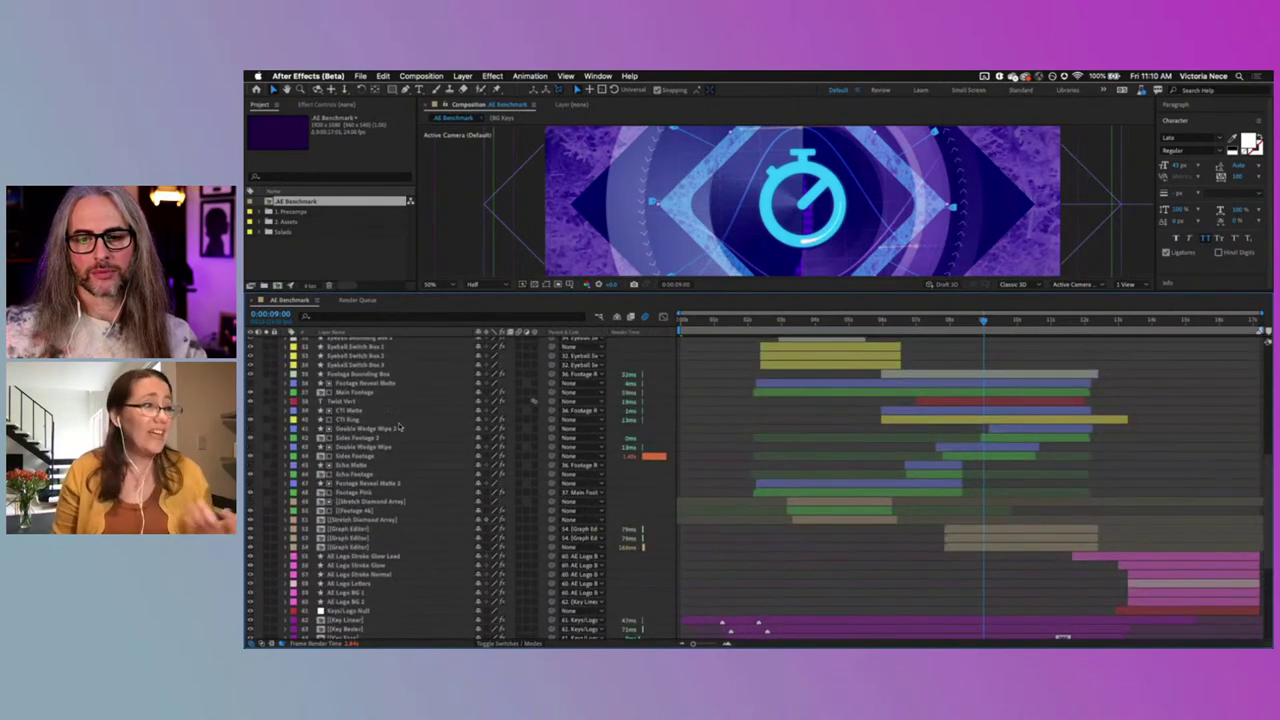
Step: Select the Sides Footage layer, twirl open its Effects to inspect them, then collapse it
click(366, 466)
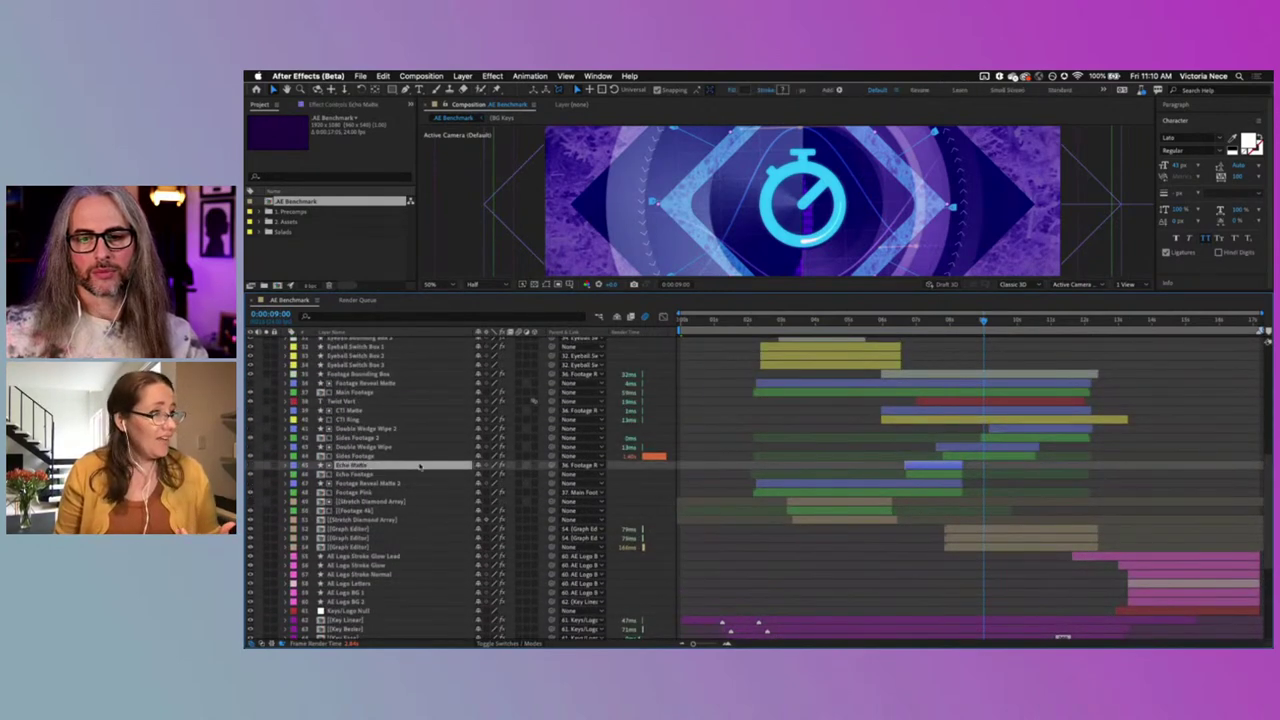
click(356, 458)
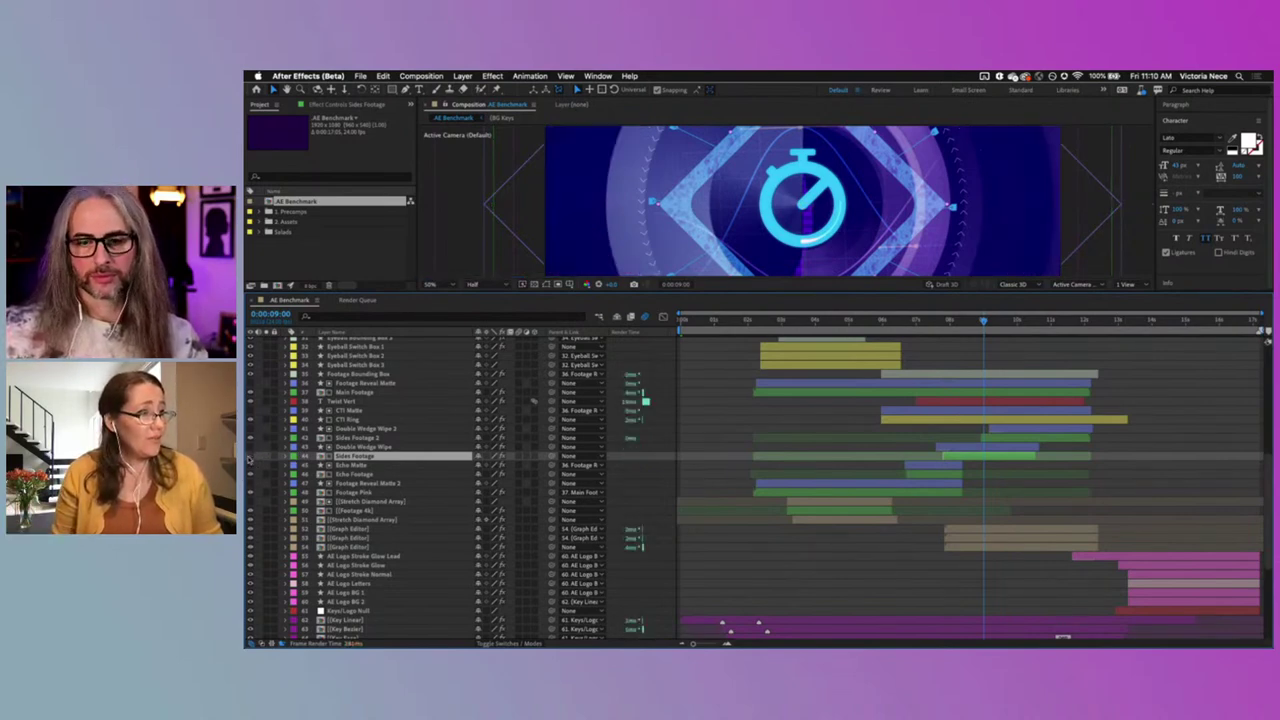
mouse_move(350, 644)
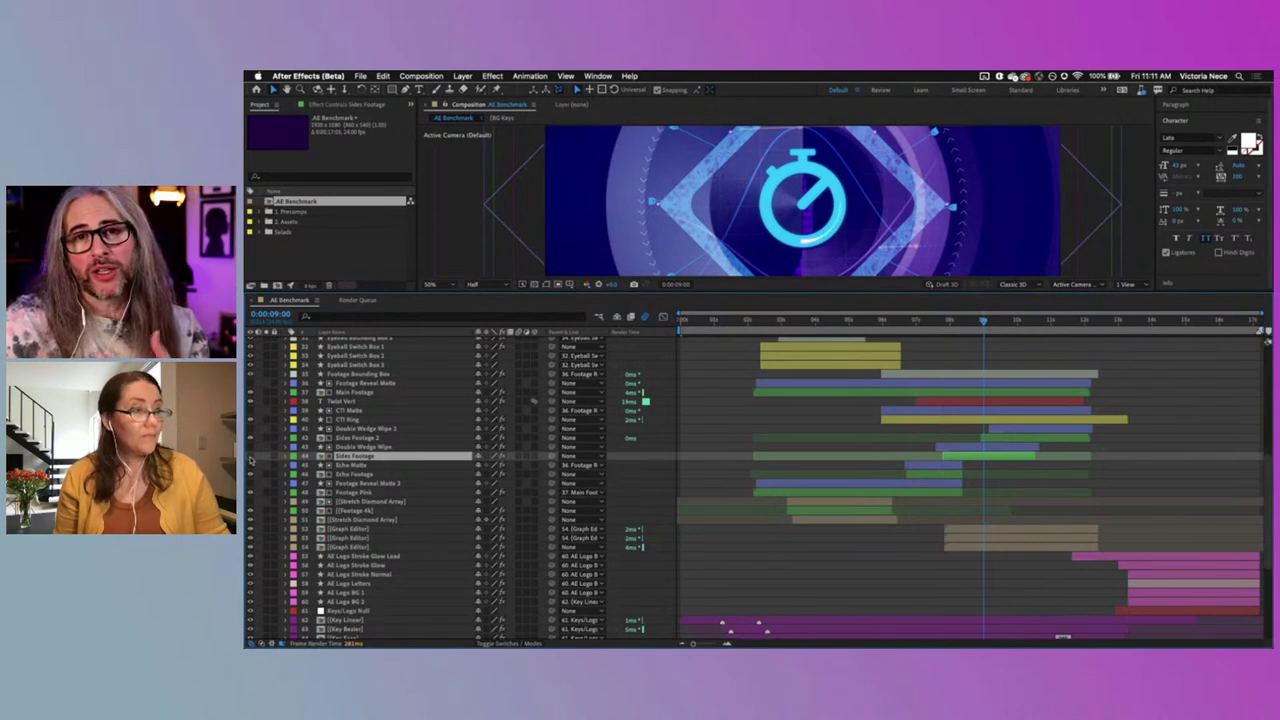
click(287, 456)
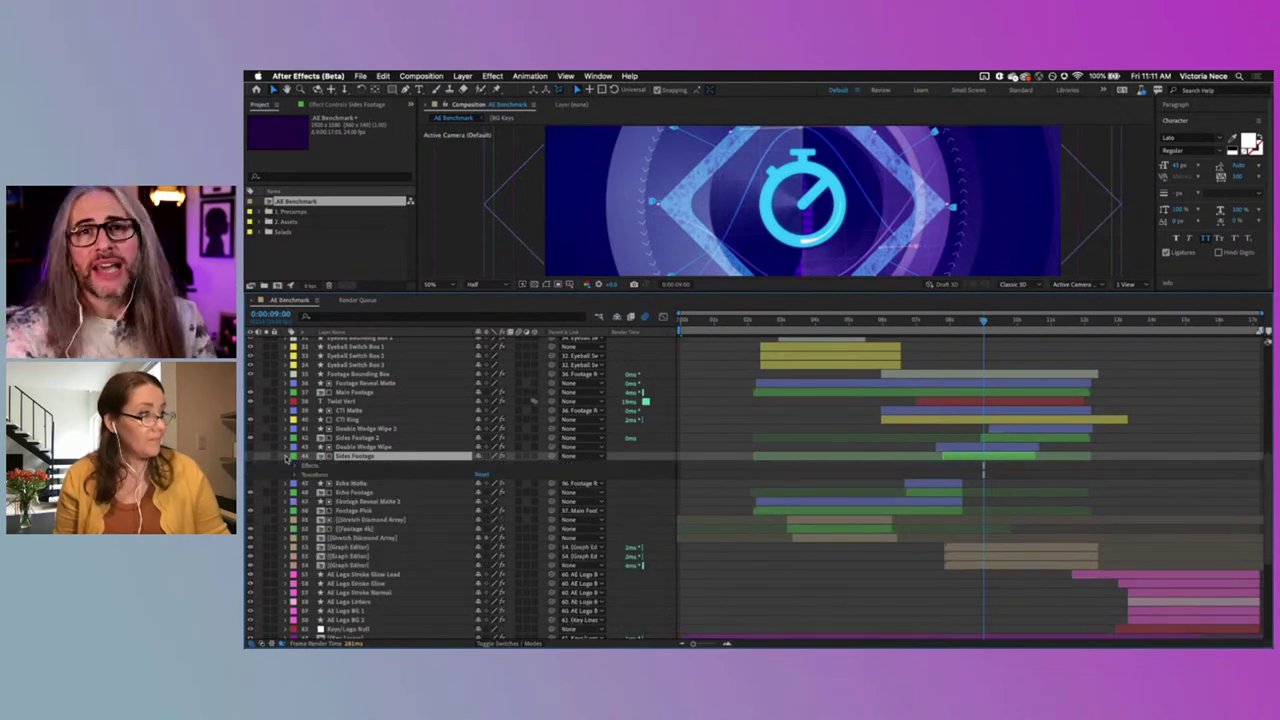
click(294, 467)
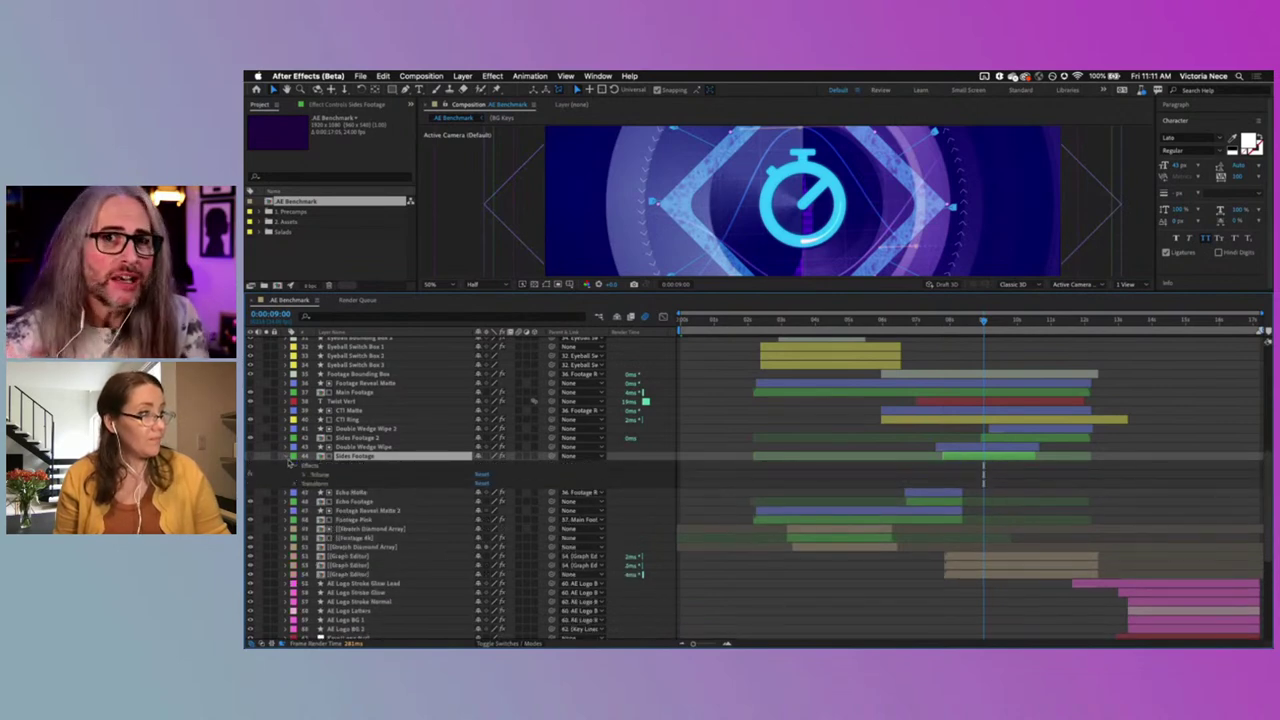
click(287, 456)
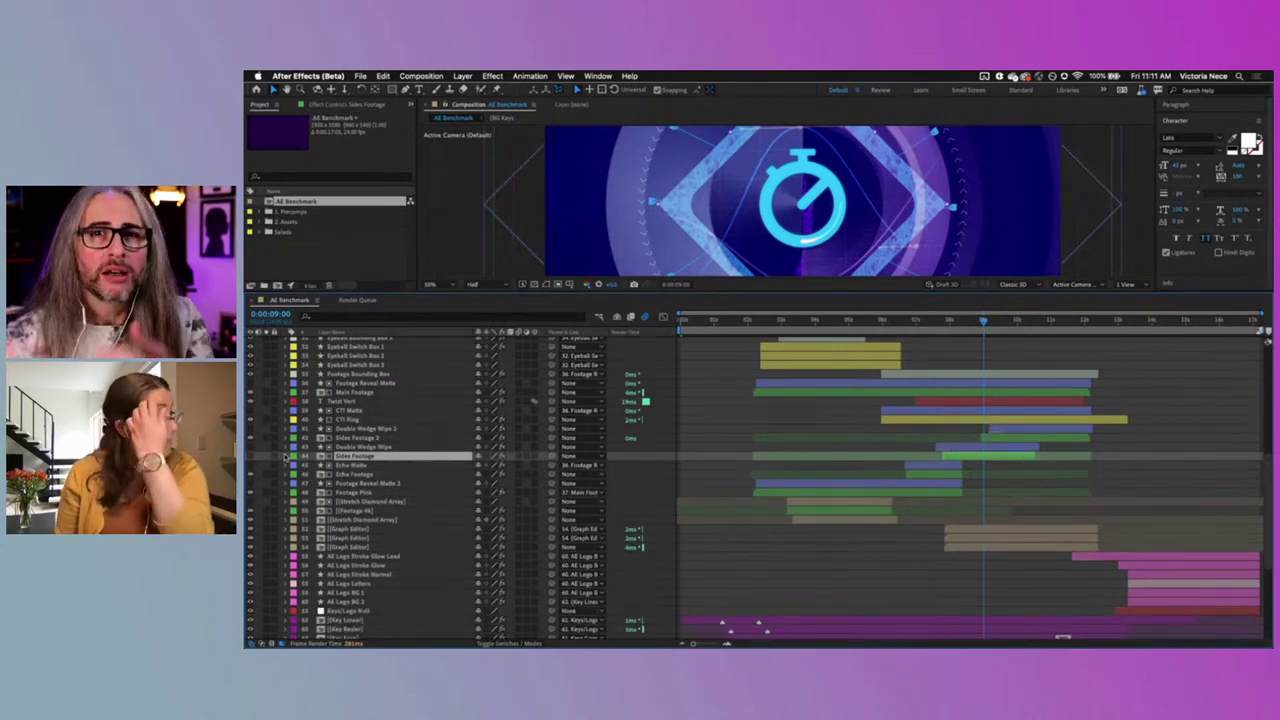
Step: Scroll through the layer list and set the current time to 0:00:05:23
scroll(472, 558, down, 3)
scroll(472, 558, down, 5)
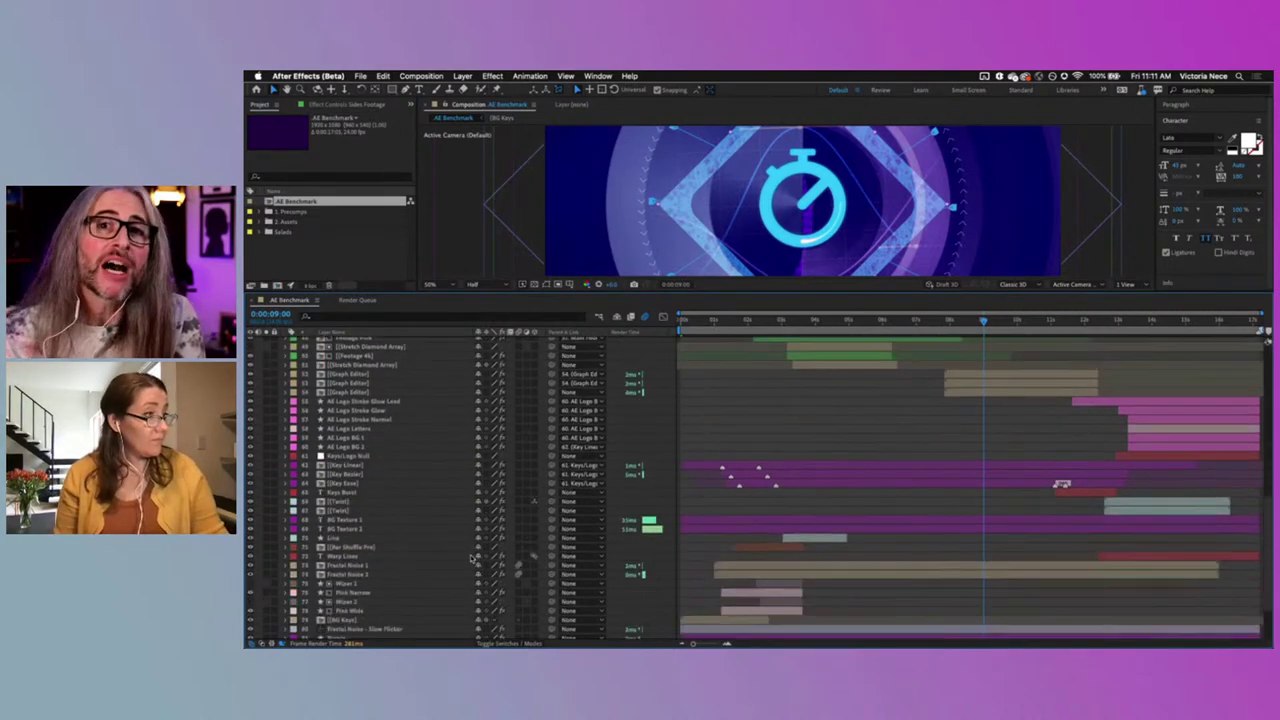
scroll(470, 560, up, 4)
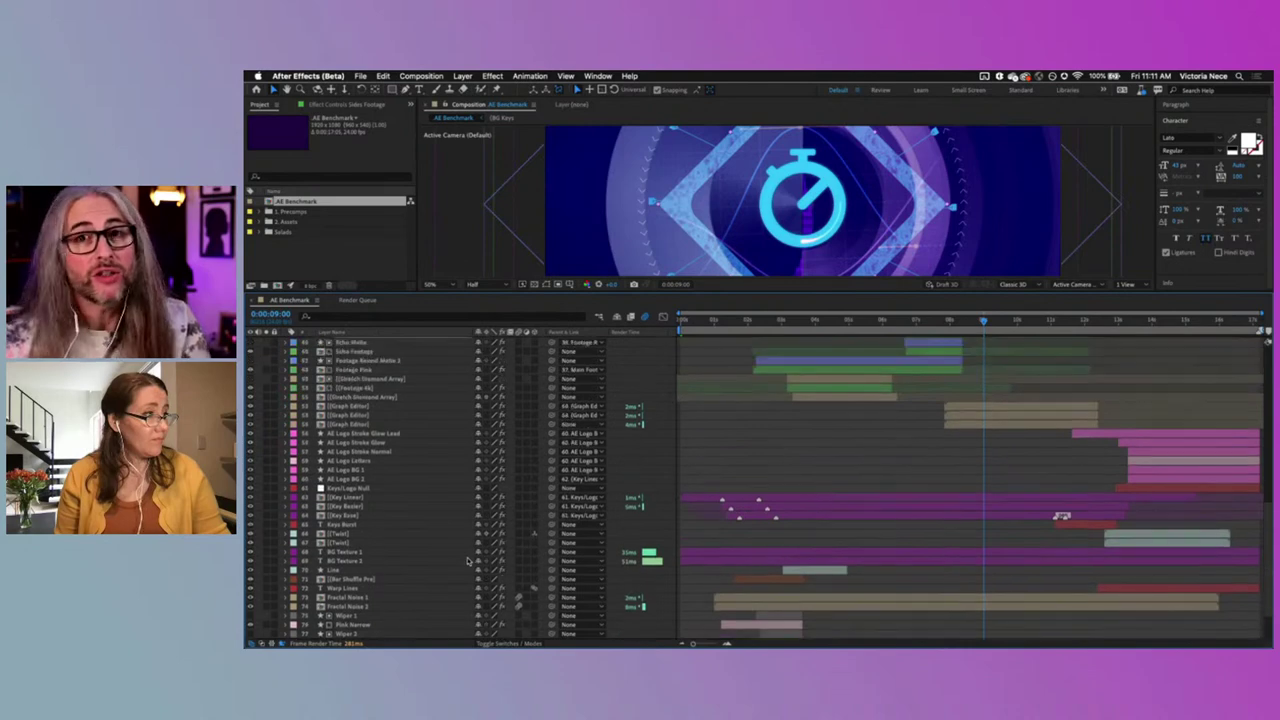
scroll(465, 562, down, 3)
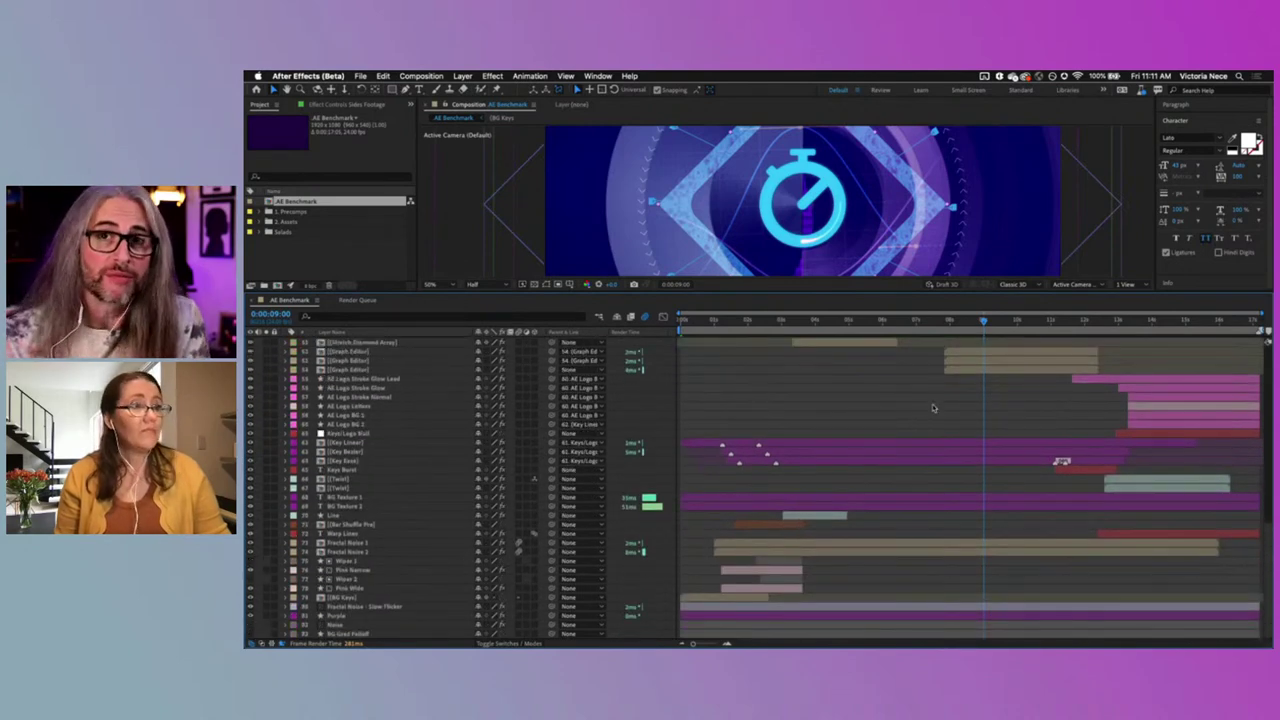
scroll(918, 426, up, 20)
click(883, 322)
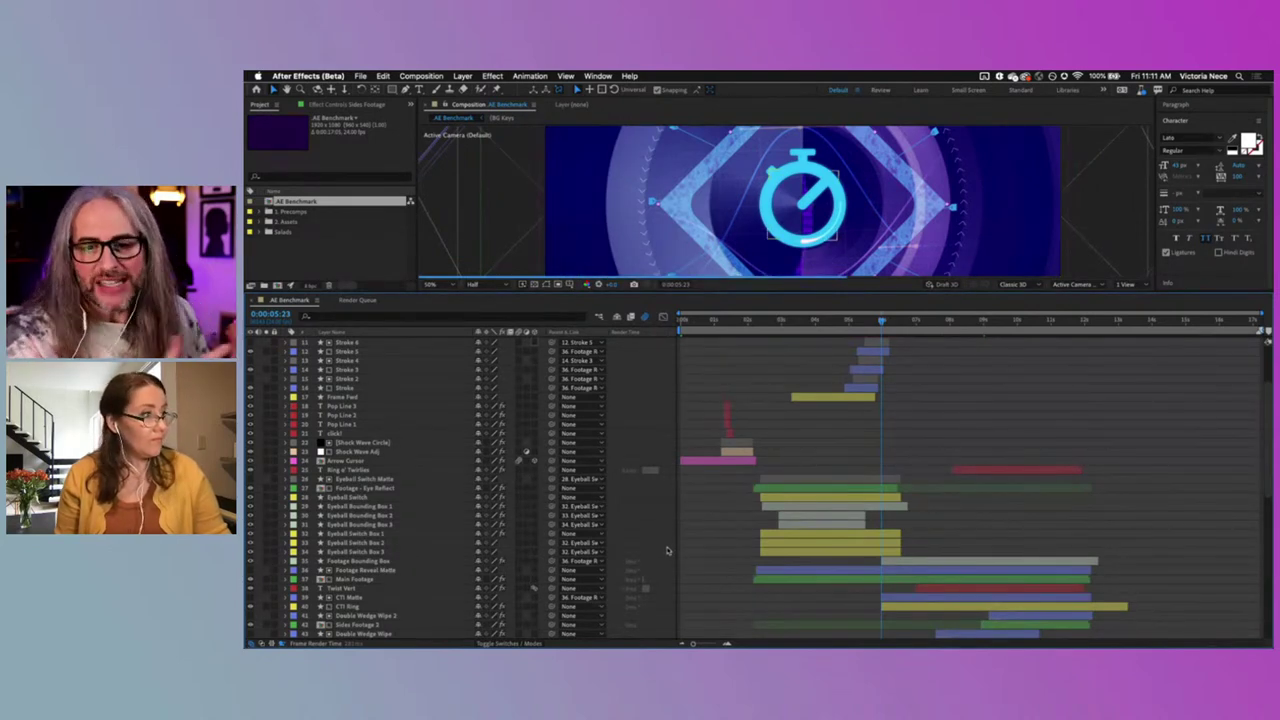
Step: Twirl open the Effects of [Footage 4K] and Fractal Noise 1 to see per-effect render times
scroll(668, 550, down, 8)
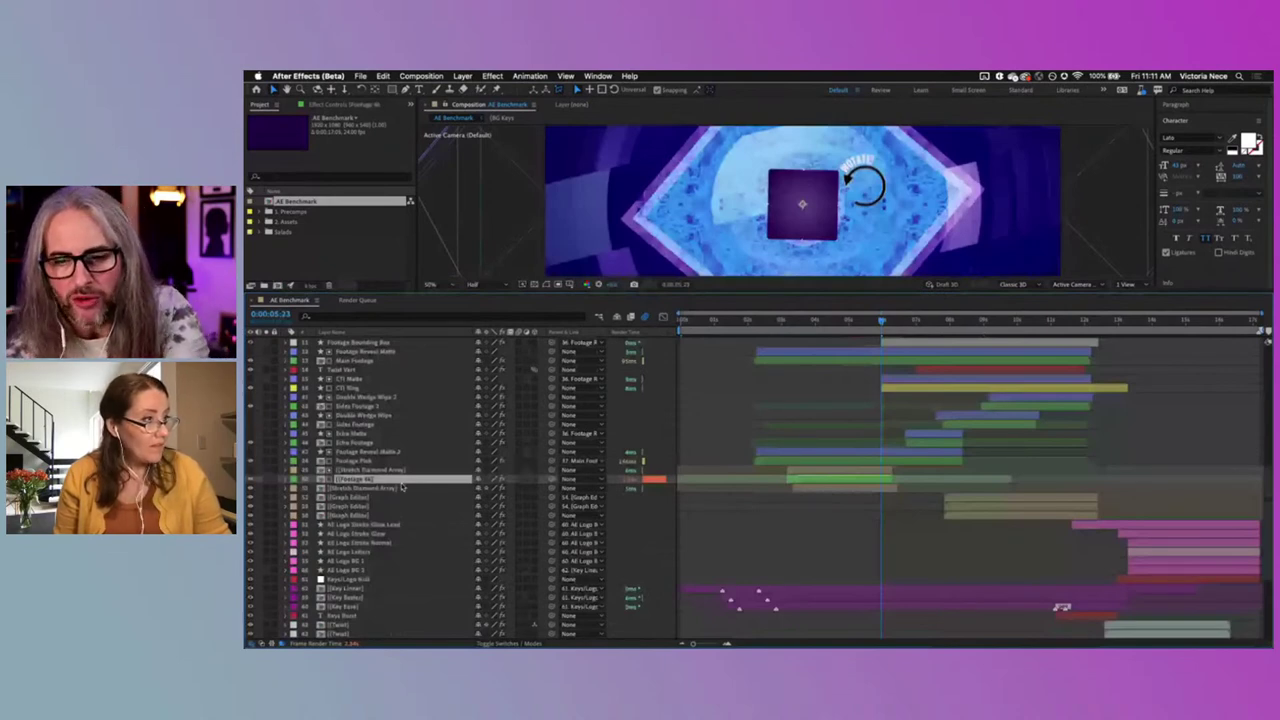
click(284, 479)
click(296, 490)
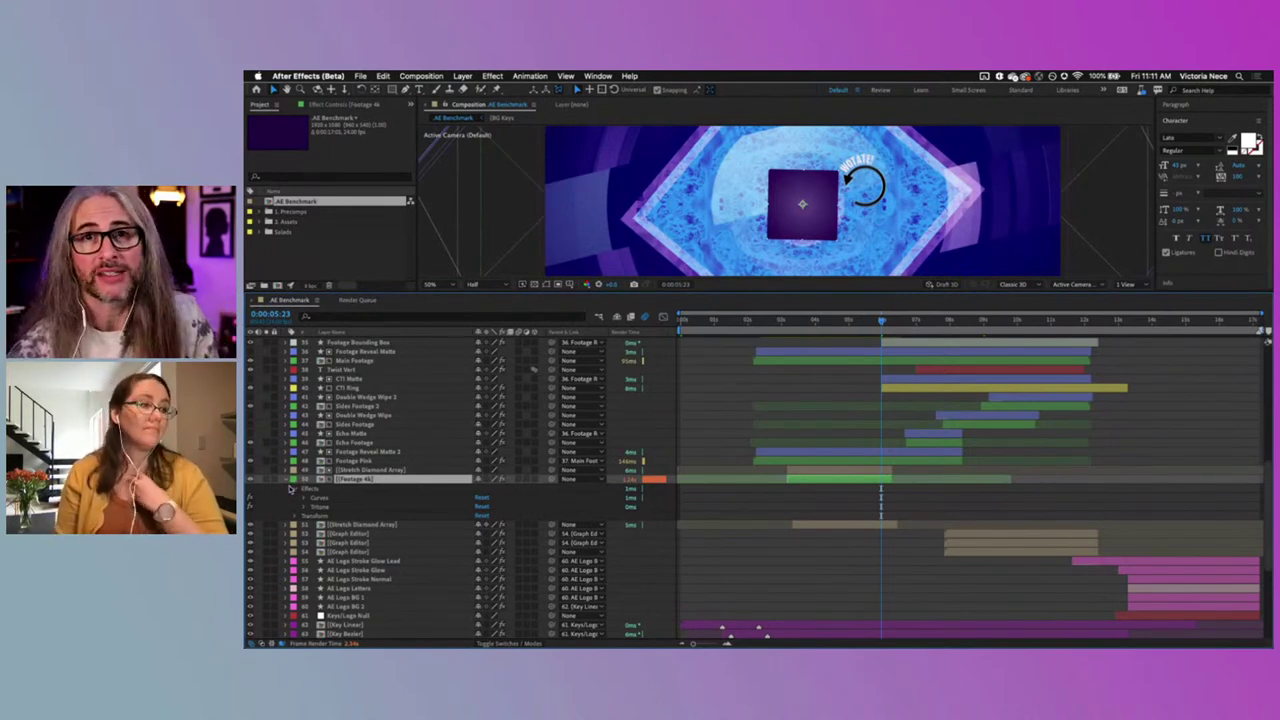
scroll(290, 488, down, 5)
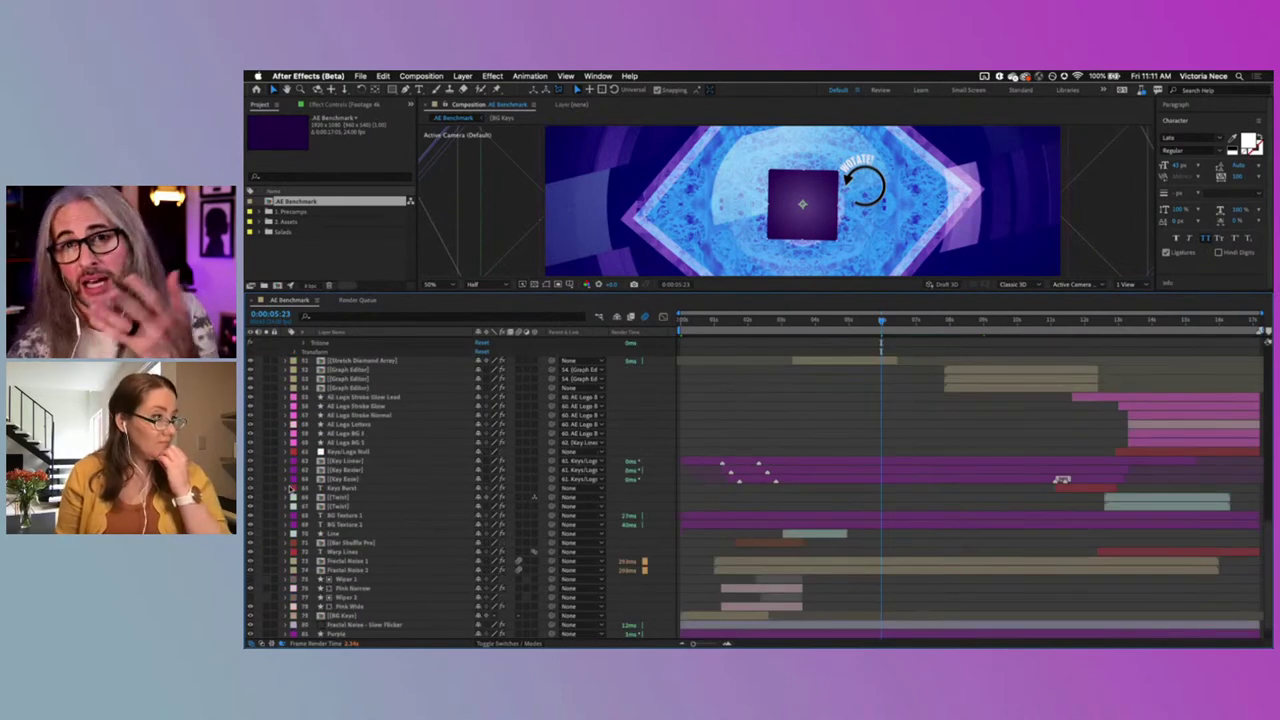
click(290, 575)
click(296, 572)
scroll(294, 573, down, 4)
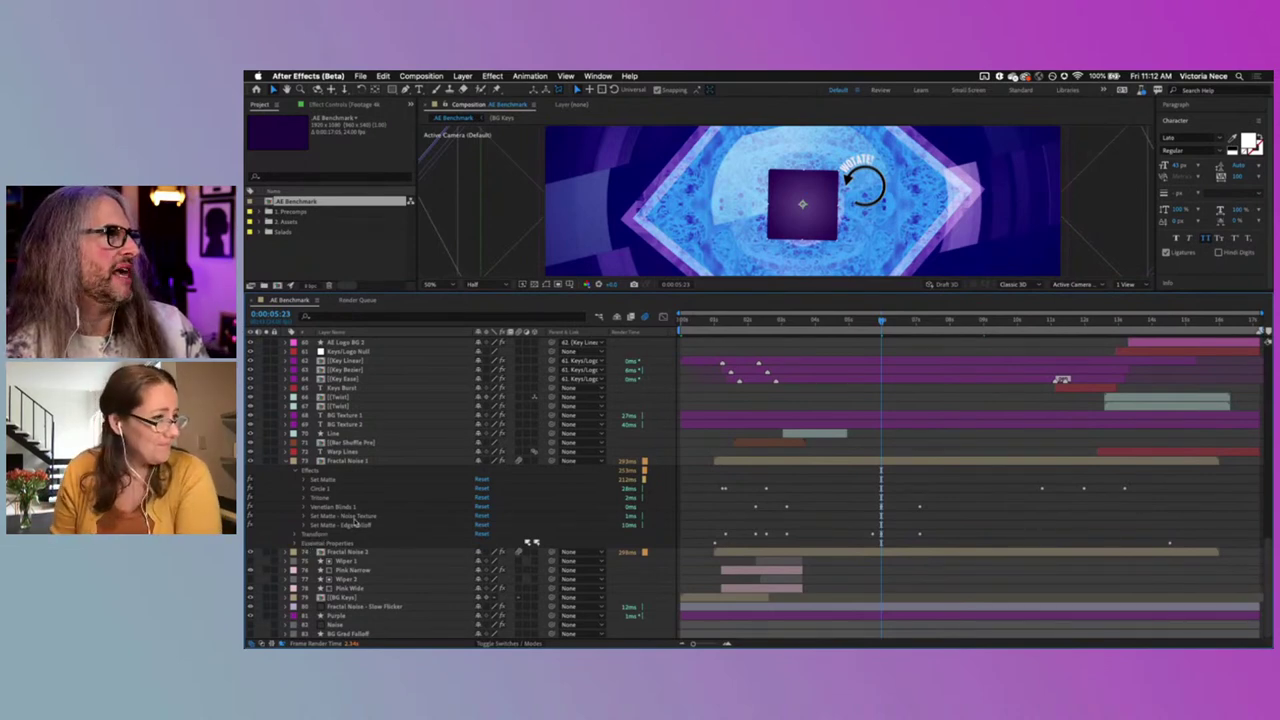
Step: Select Fractal Noise 1, enlarge the viewer, and open Project Settings on its Color settings
click(366, 462)
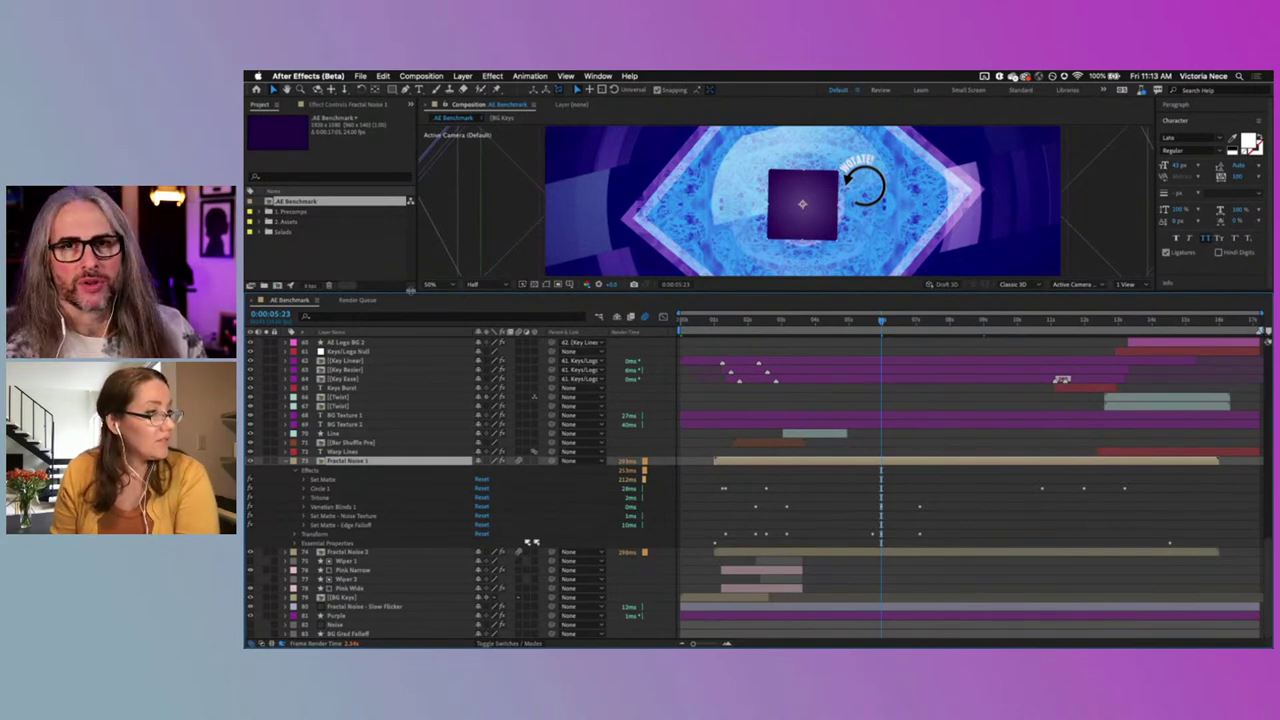
drag(410, 290, 404, 427)
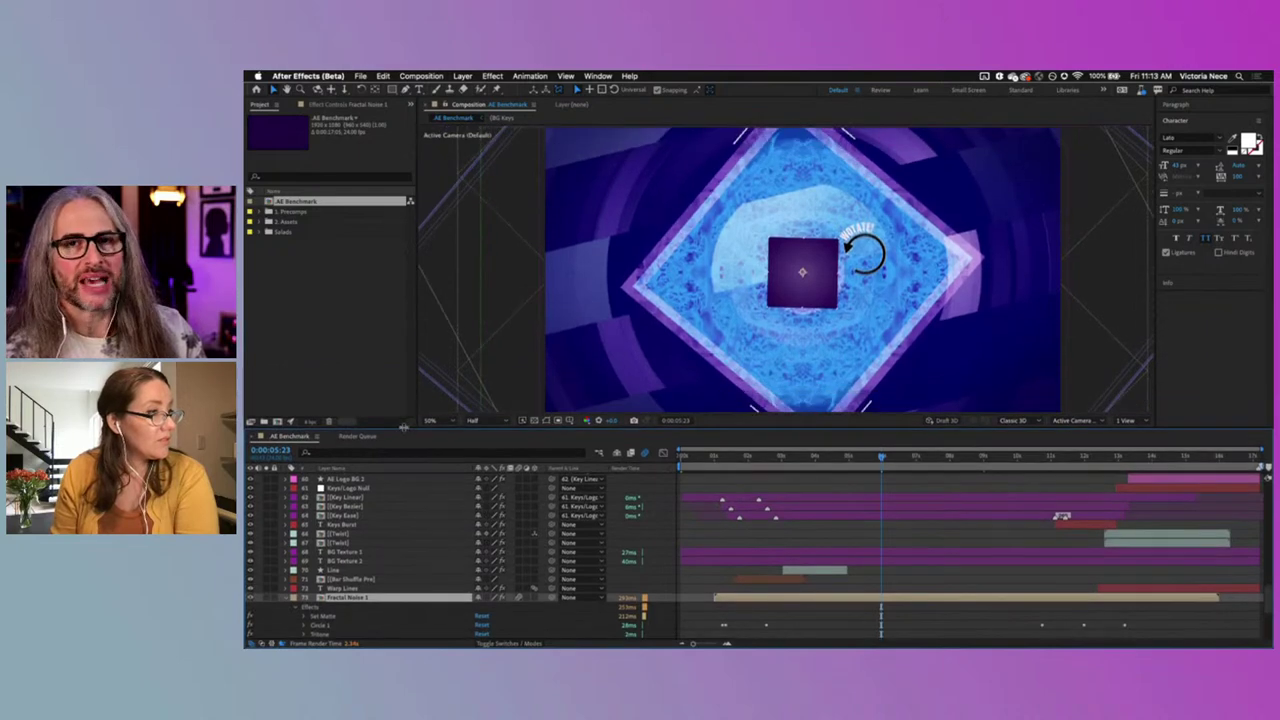
scroll(404, 427, down, 3)
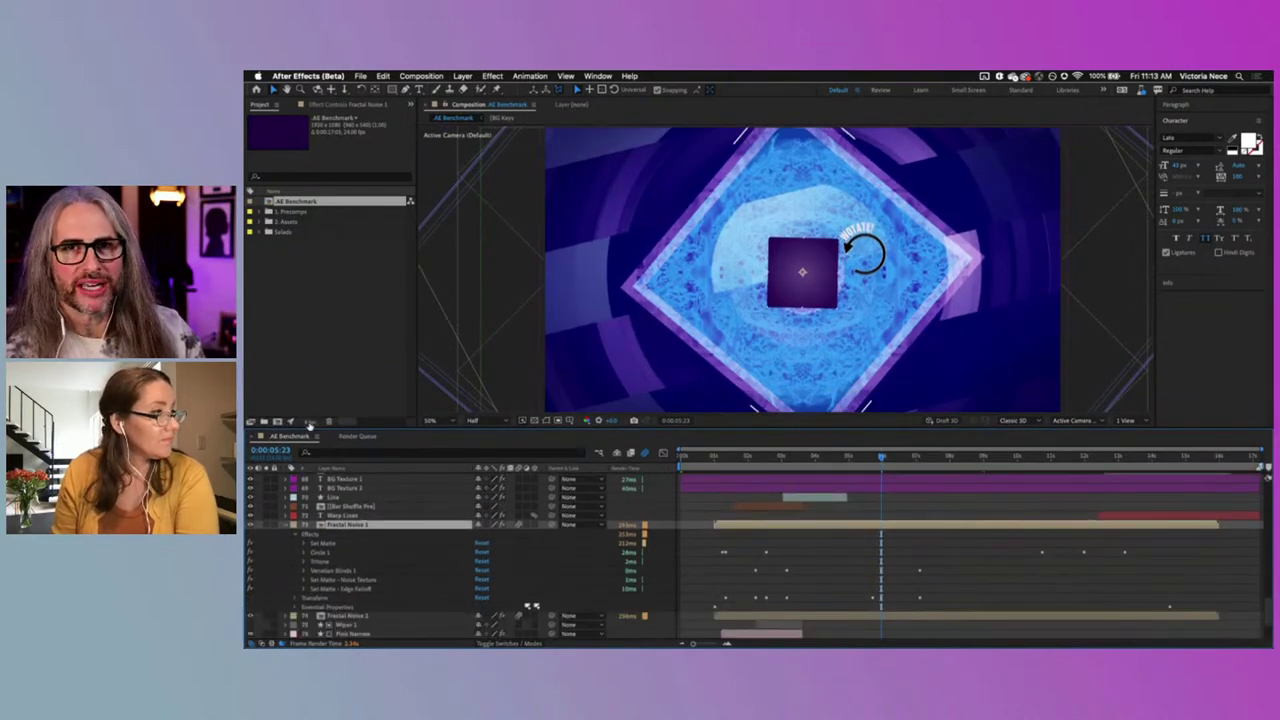
click(310, 423)
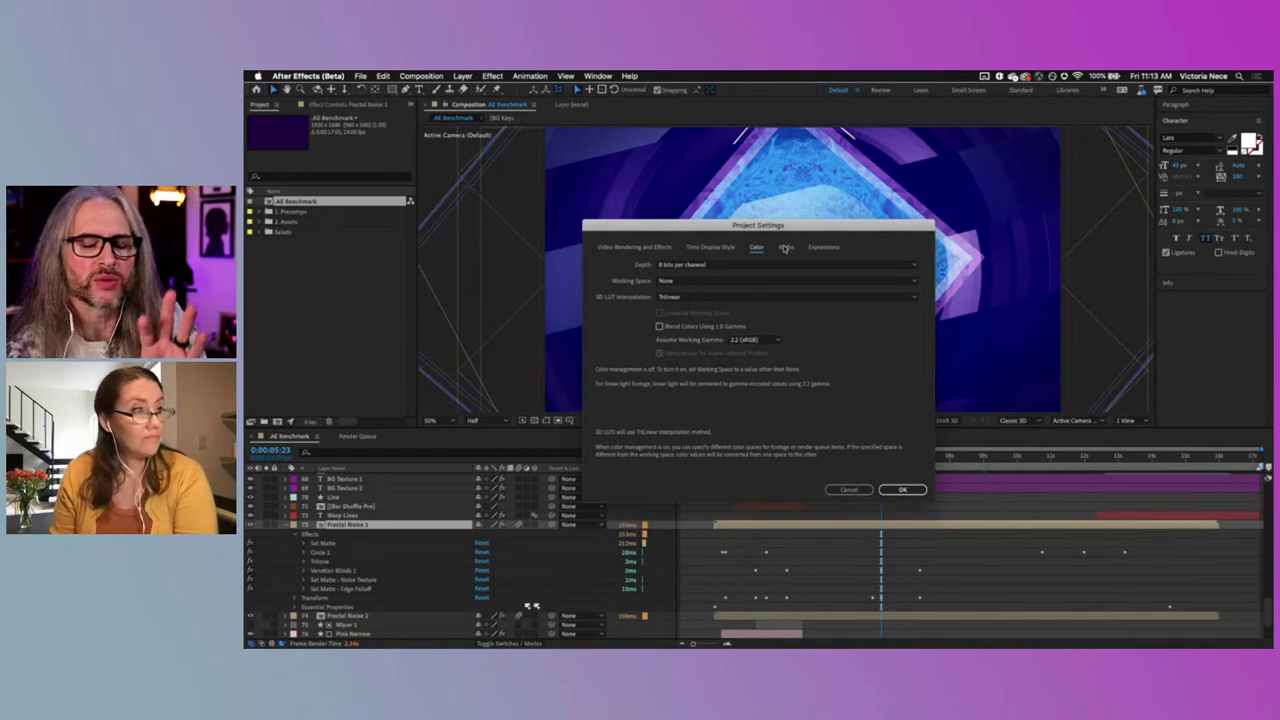
click(736, 265)
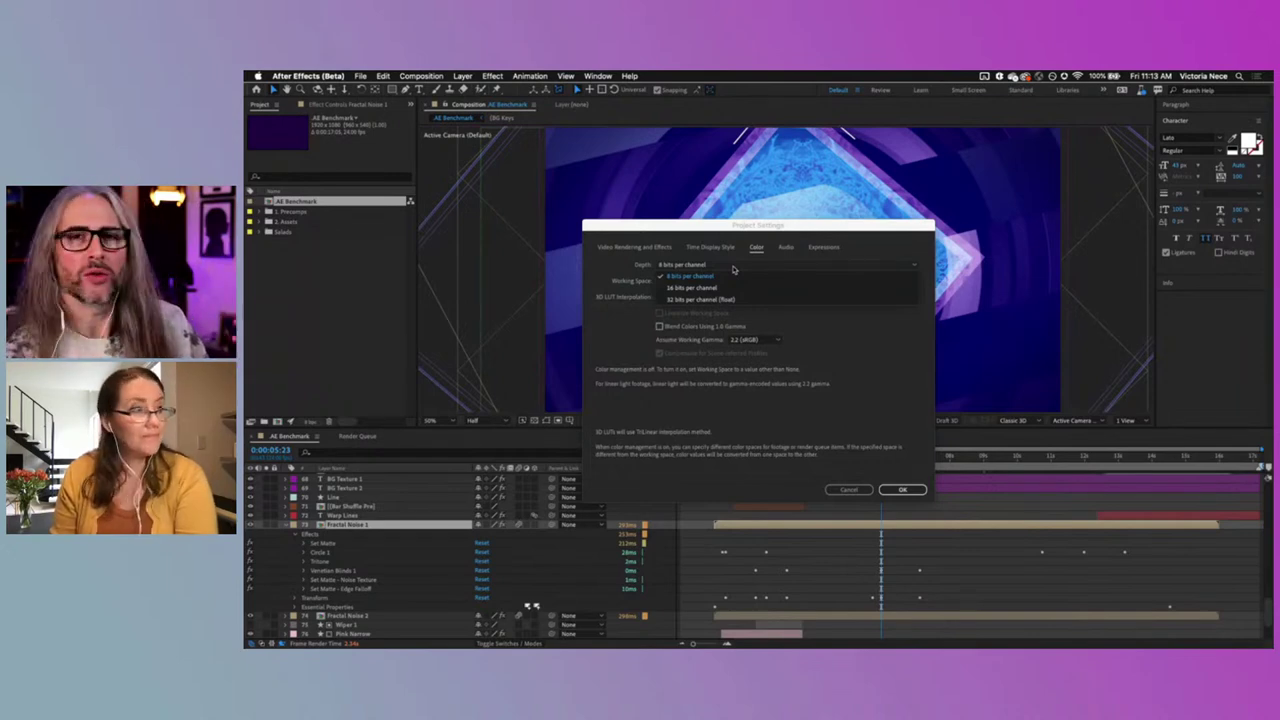
click(733, 268)
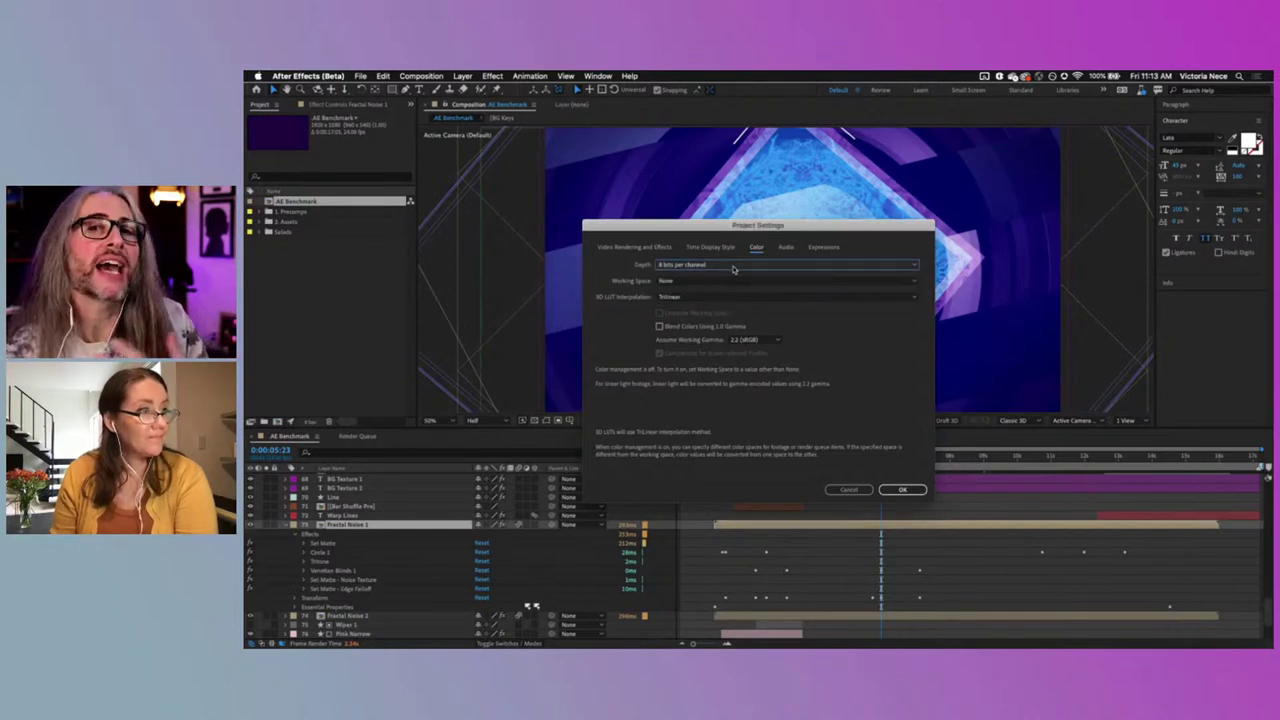
click(718, 283)
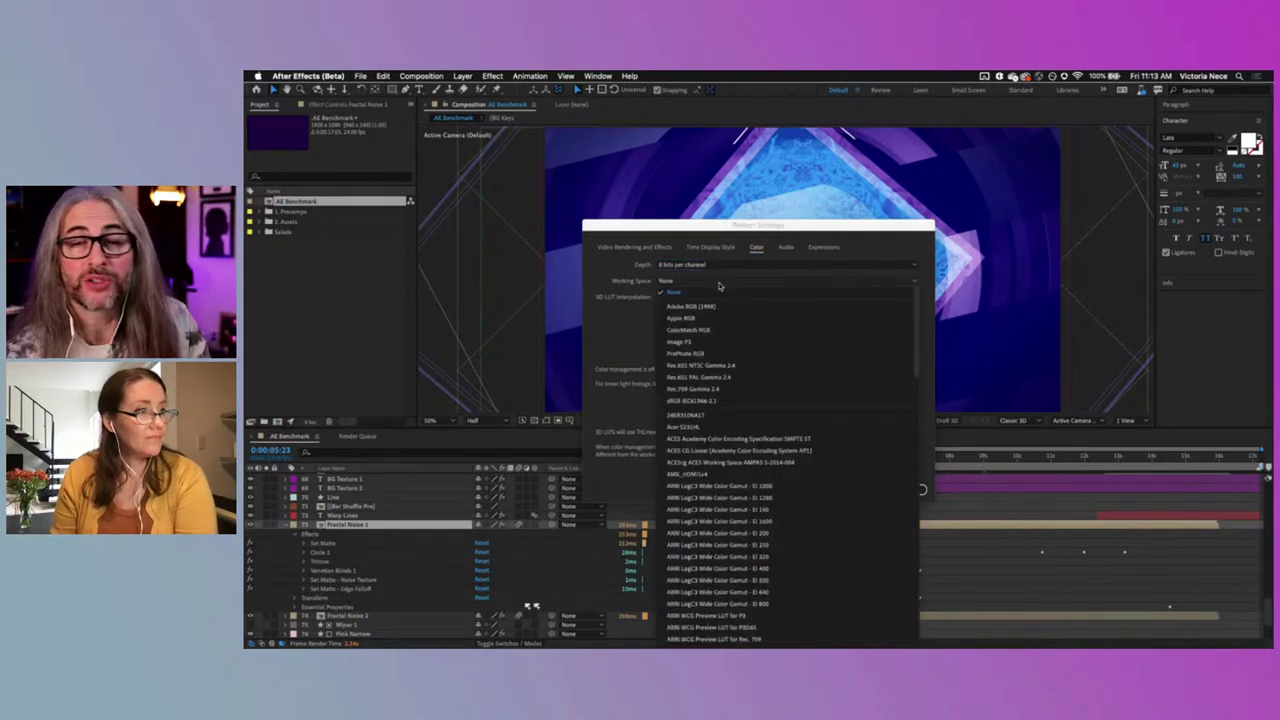
click(718, 286)
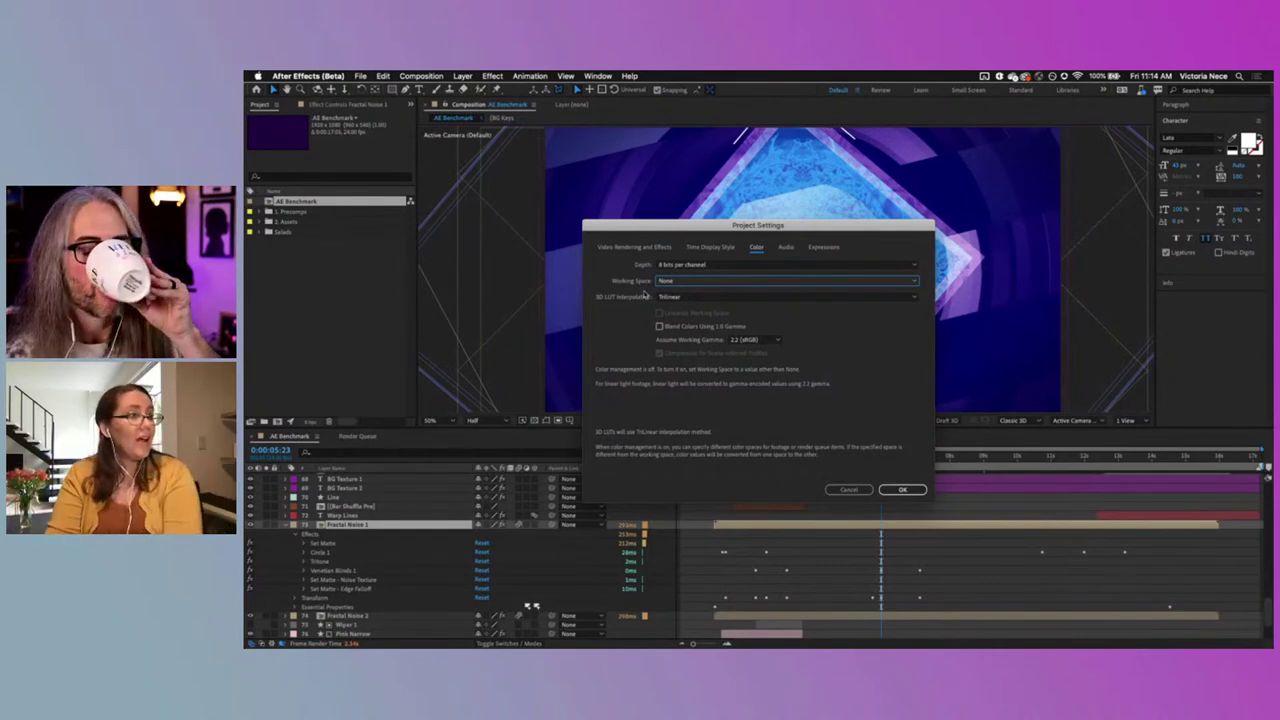
Step: Try 32 bits per channel (float) depth, inspect 3D LUT Interpolation, then cancel Project Settings
click(686, 265)
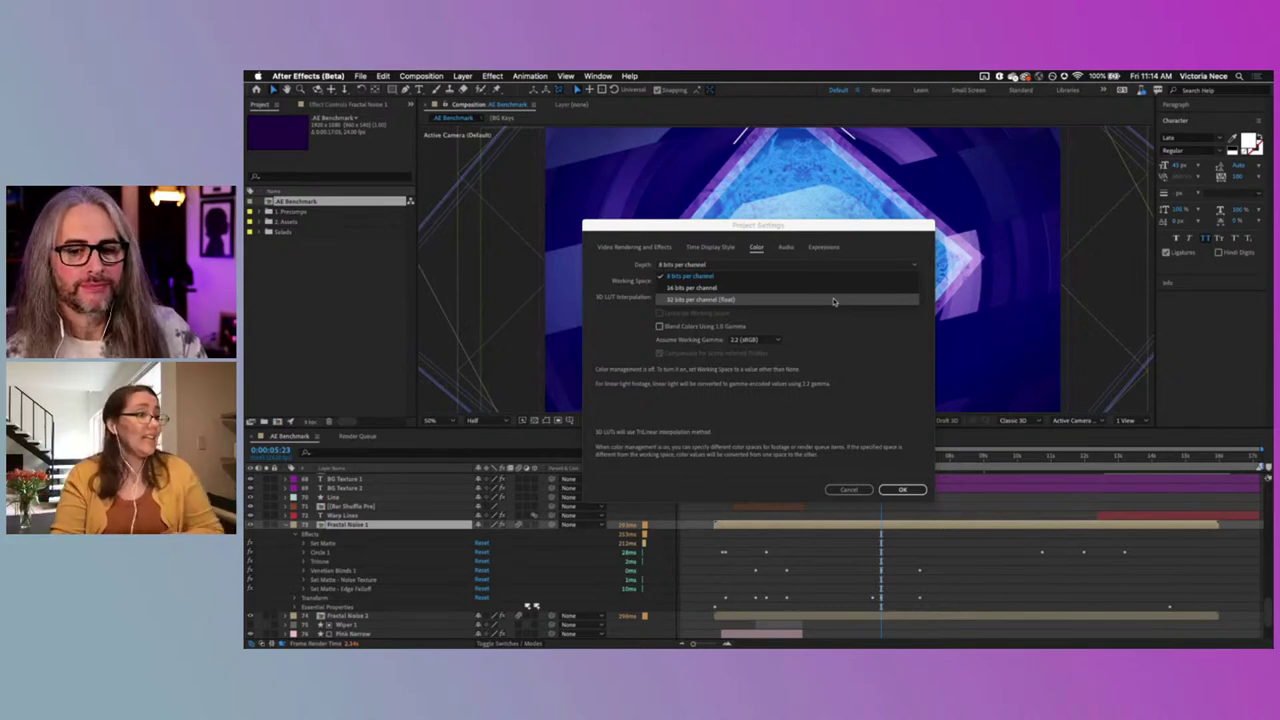
click(700, 301)
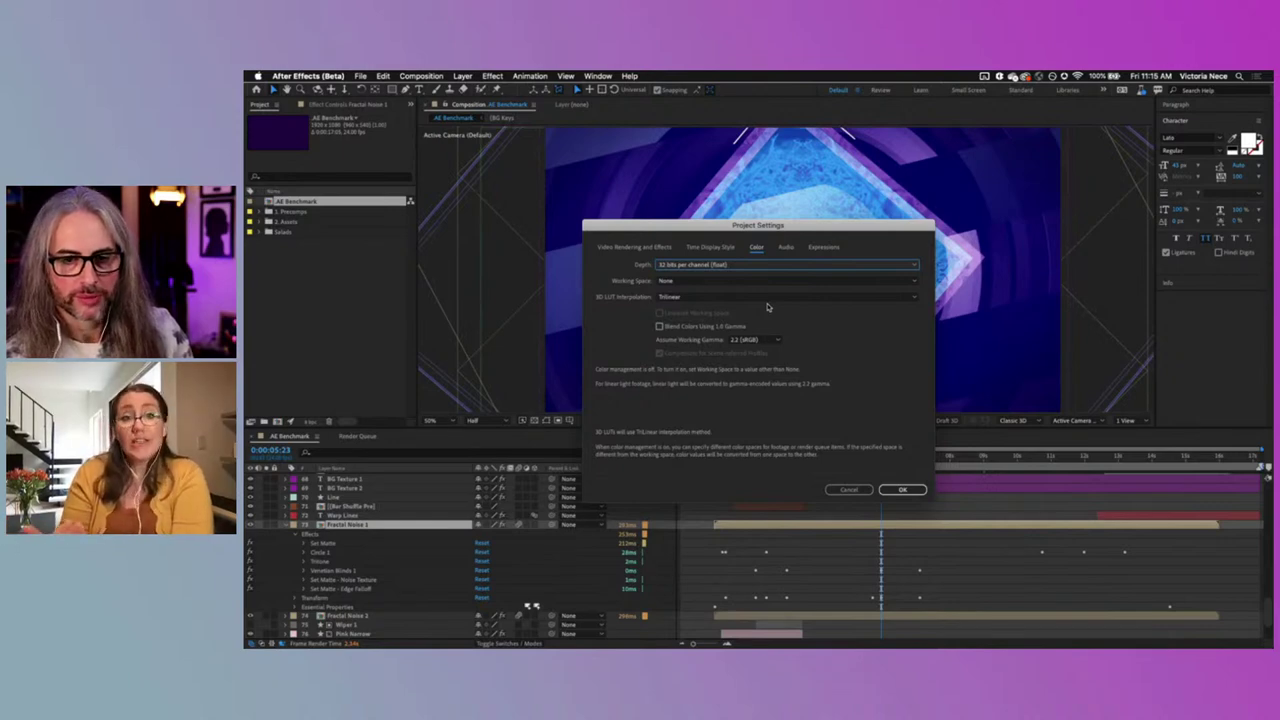
click(700, 266)
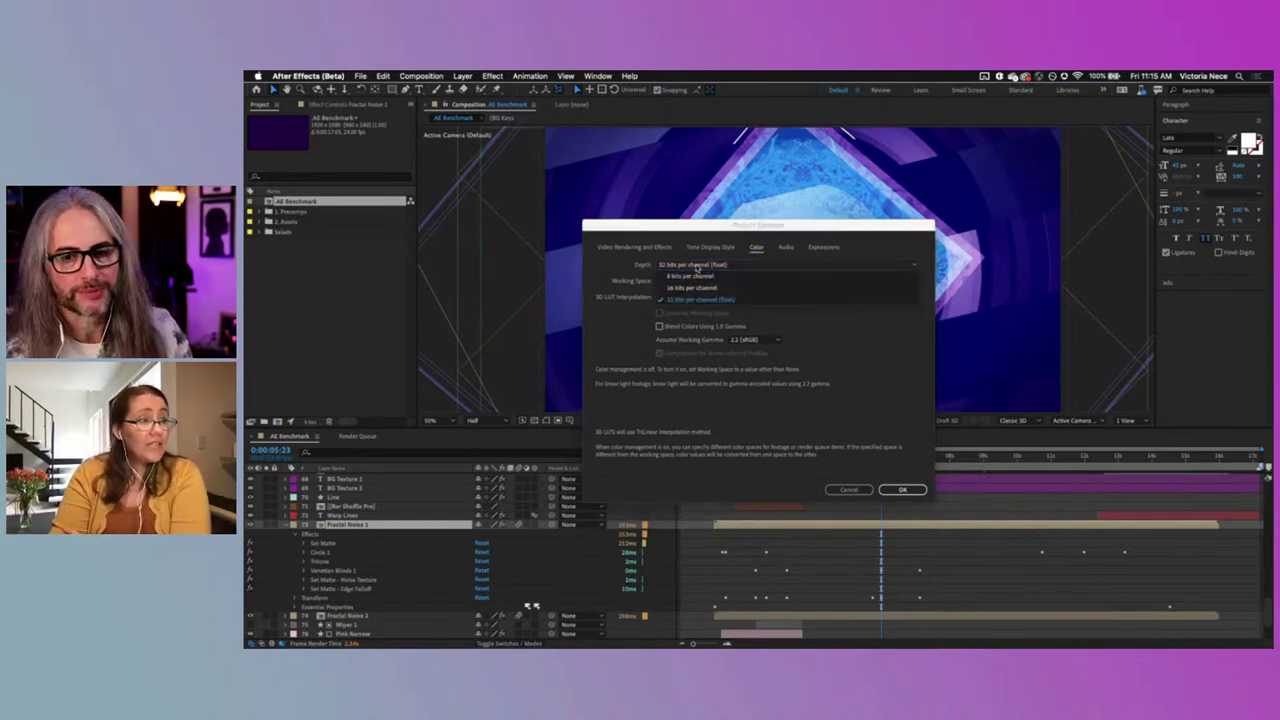
click(705, 299)
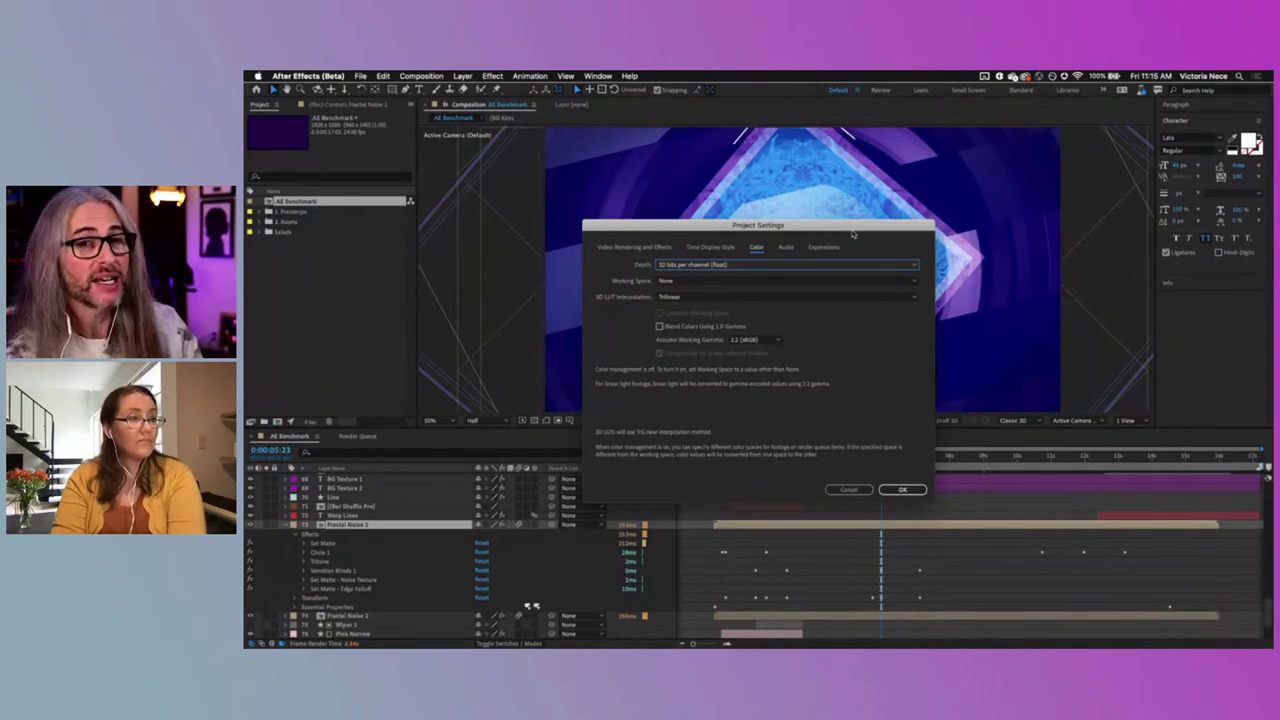
click(826, 297)
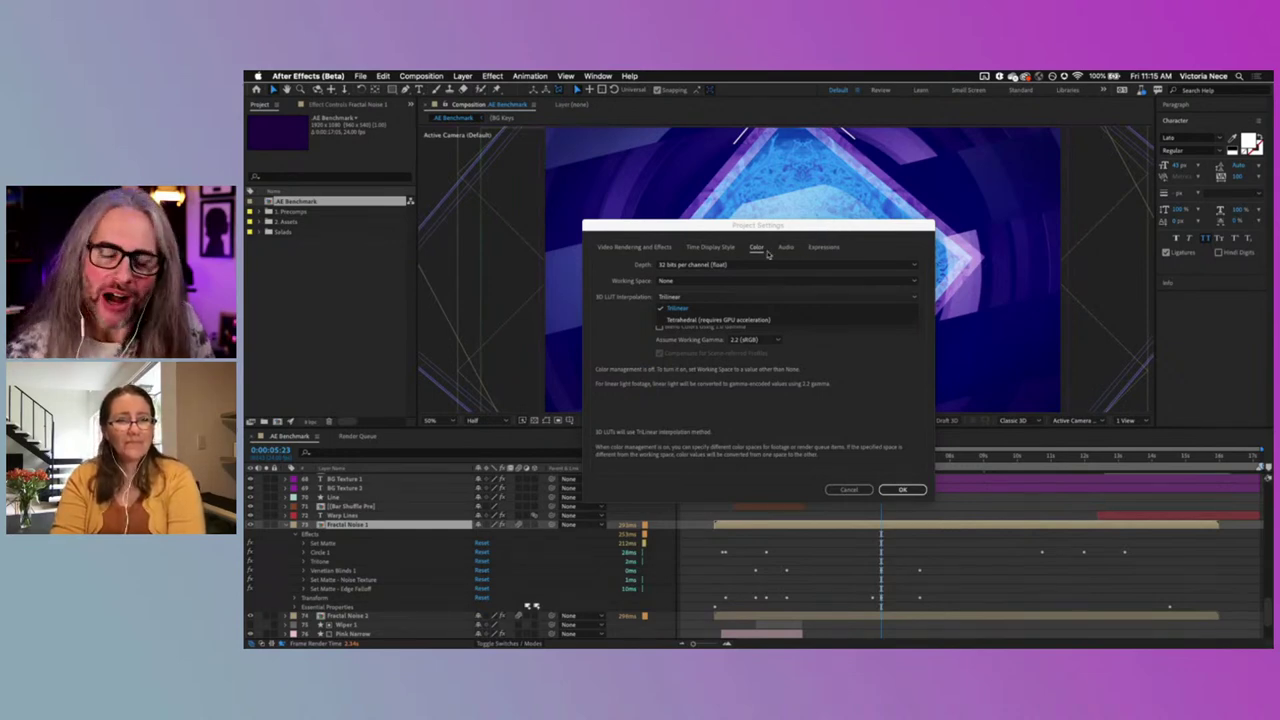
click(855, 490)
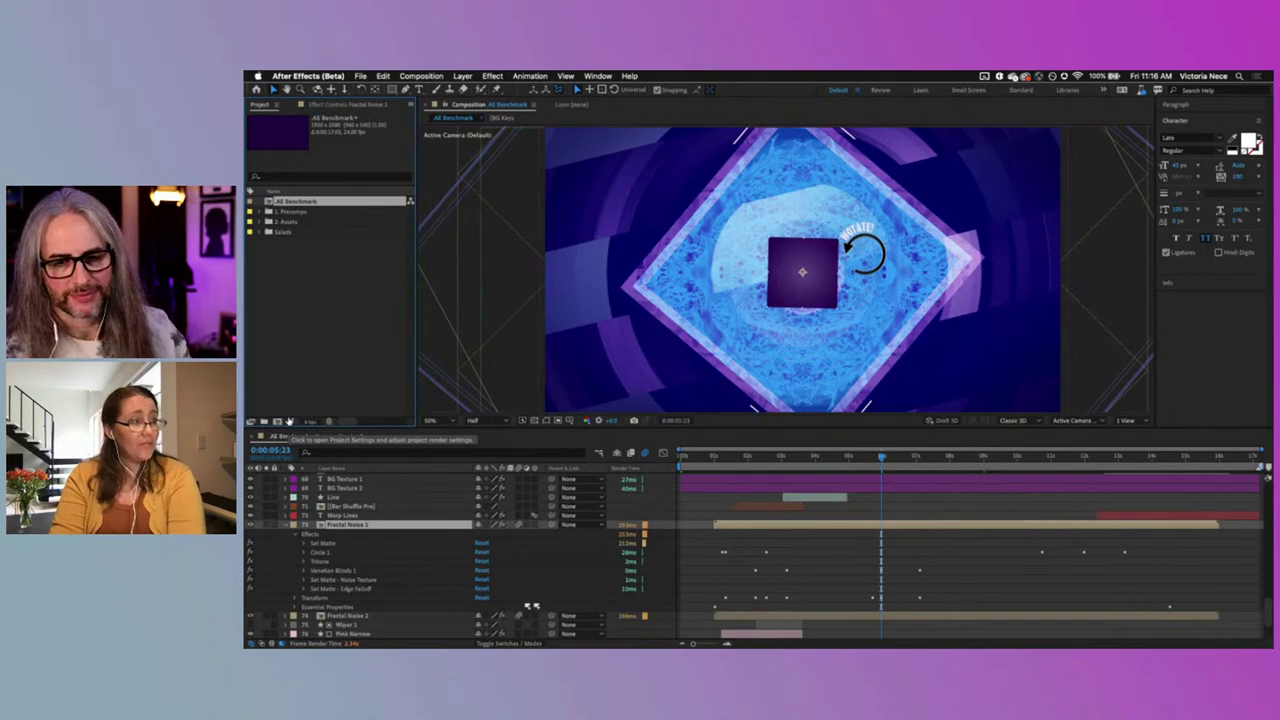
Step: Render with Mercury Software Only, then reopen Project Settings and confirm Mercury GPU Acceleration (Metal)
click(290, 425)
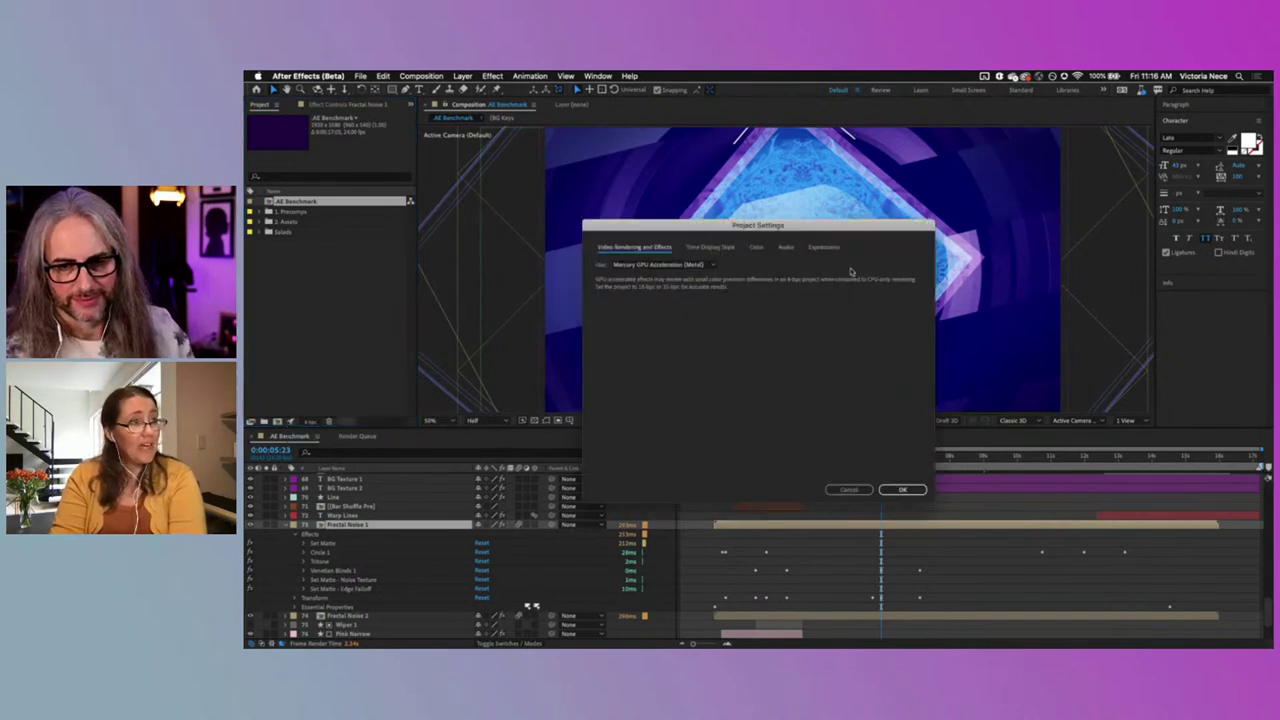
click(645, 264)
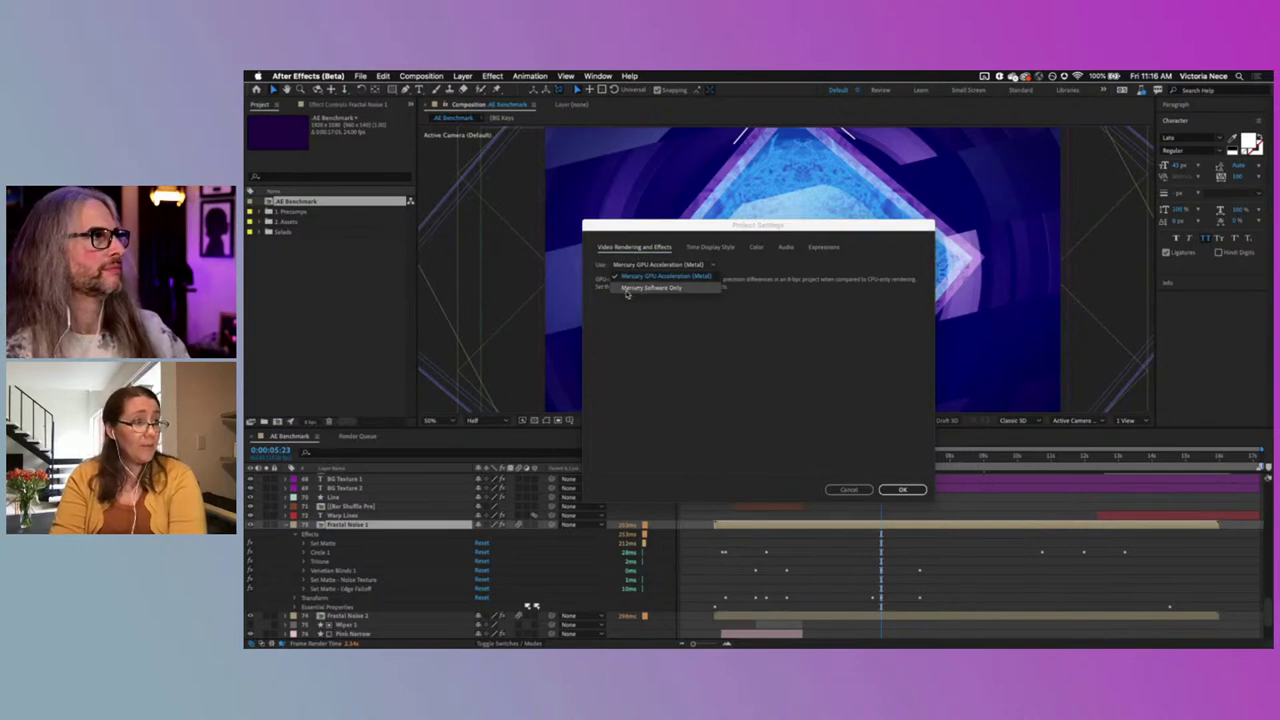
click(656, 290)
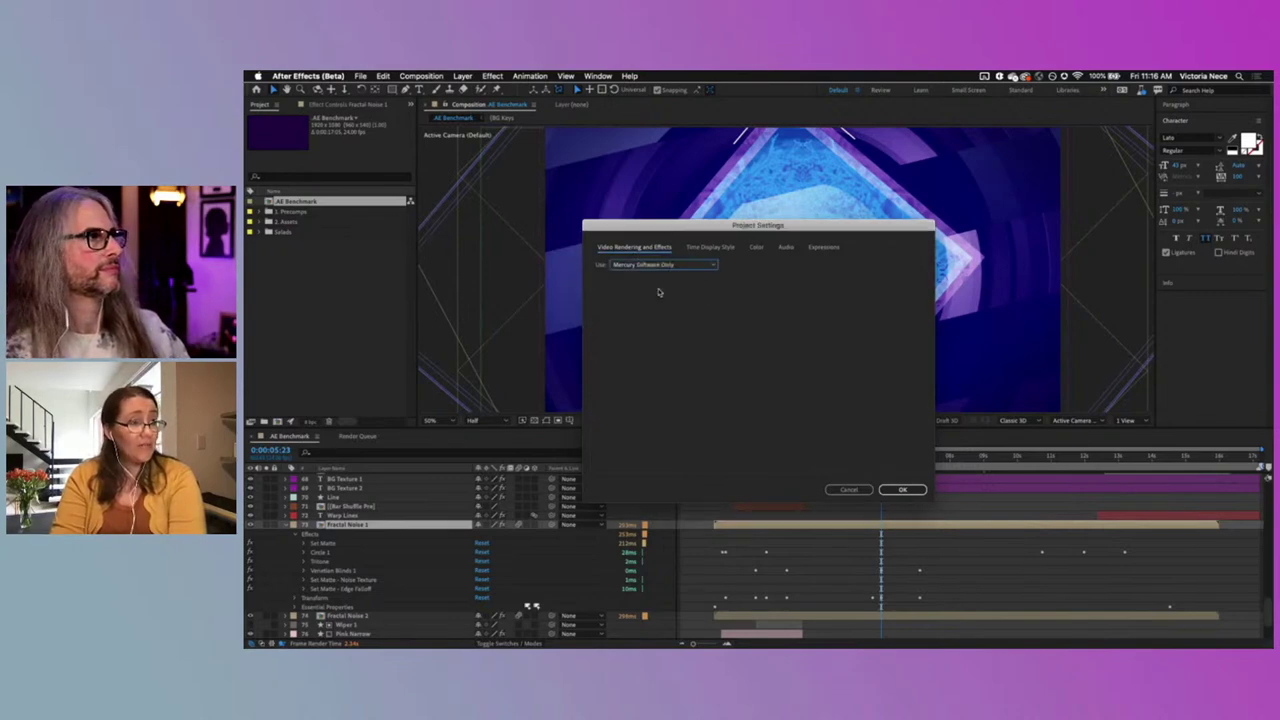
click(902, 490)
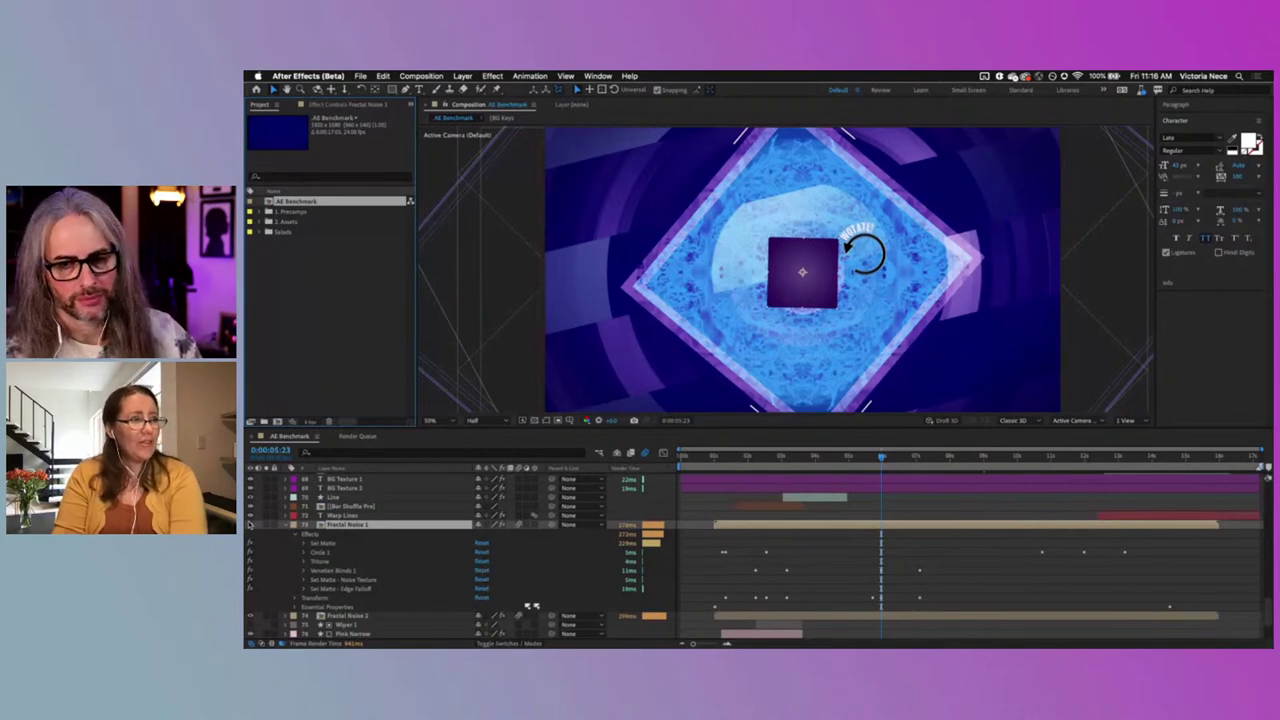
key(super+alt+shift+k)
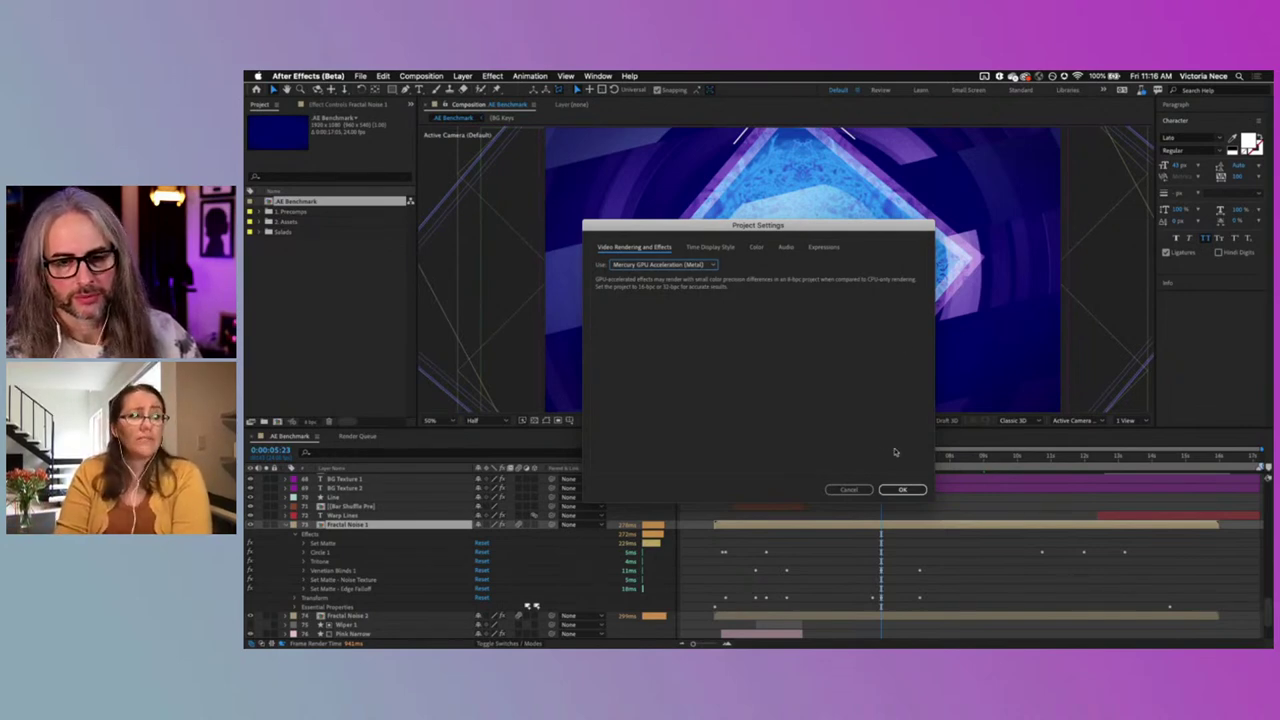
click(902, 489)
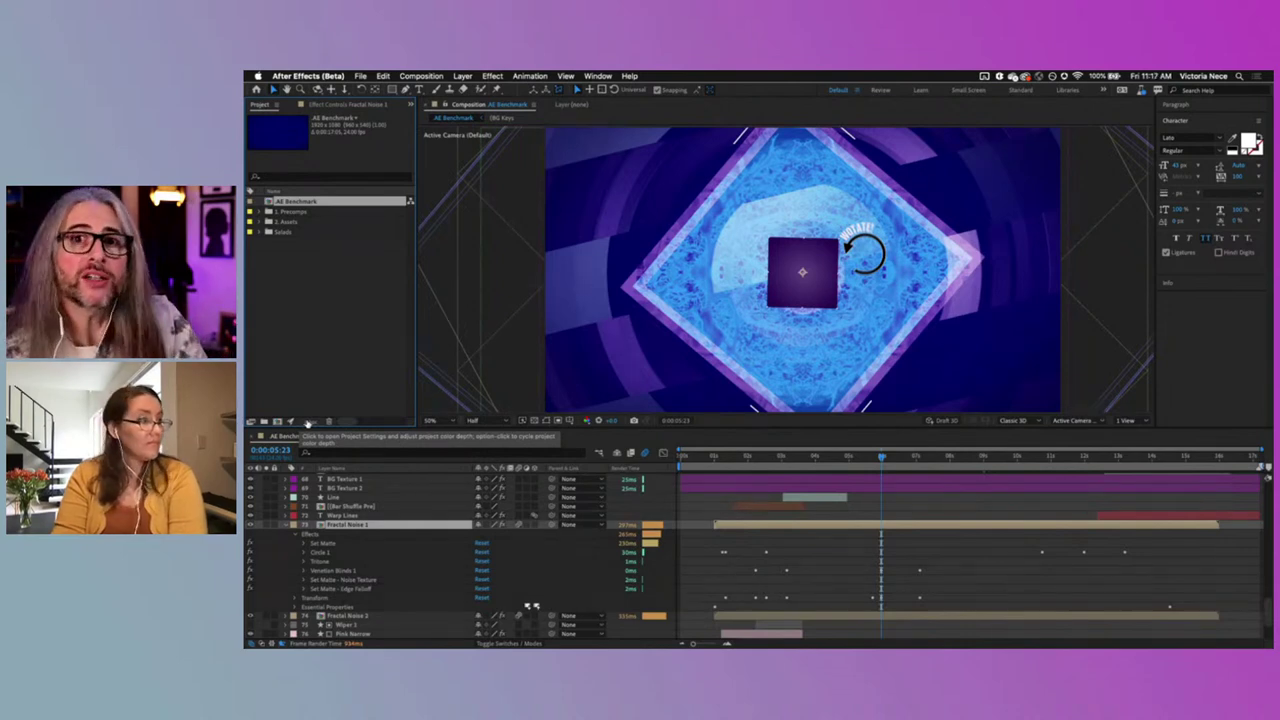
Step: From the Project panel's bit-depth button, choose 32 bits per channel (float) and confirm with OK
click(308, 423)
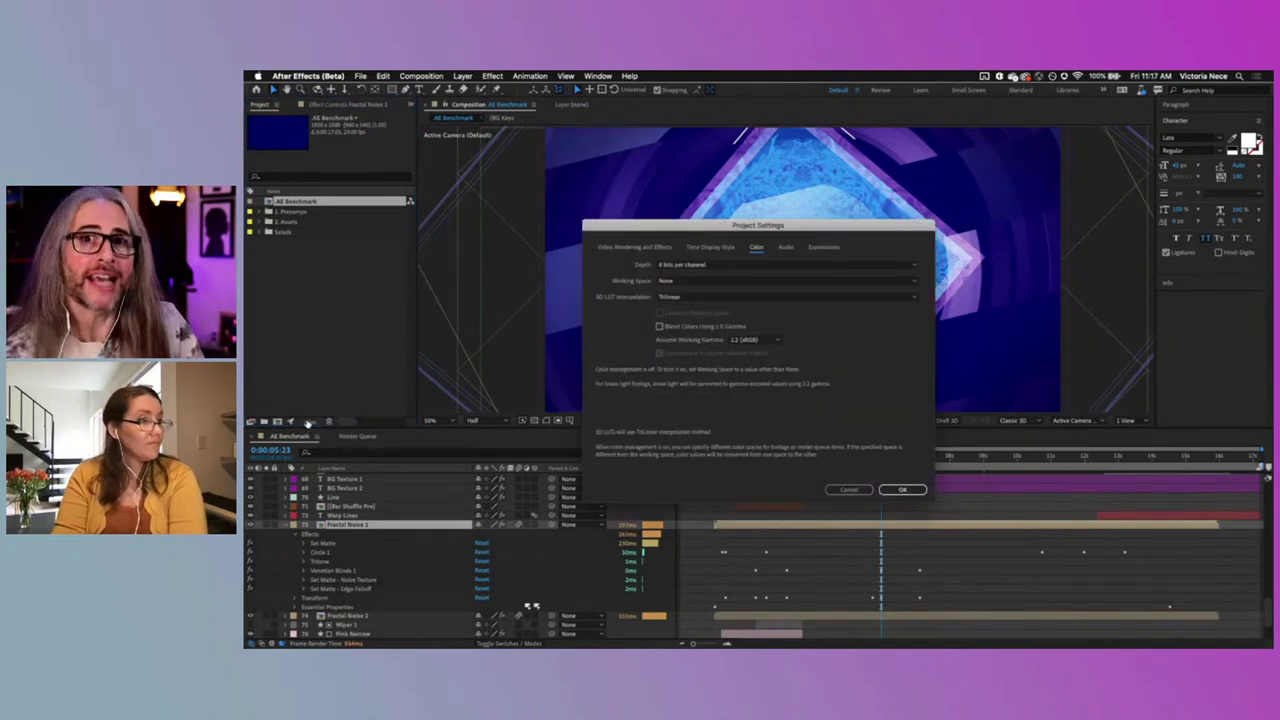
click(712, 265)
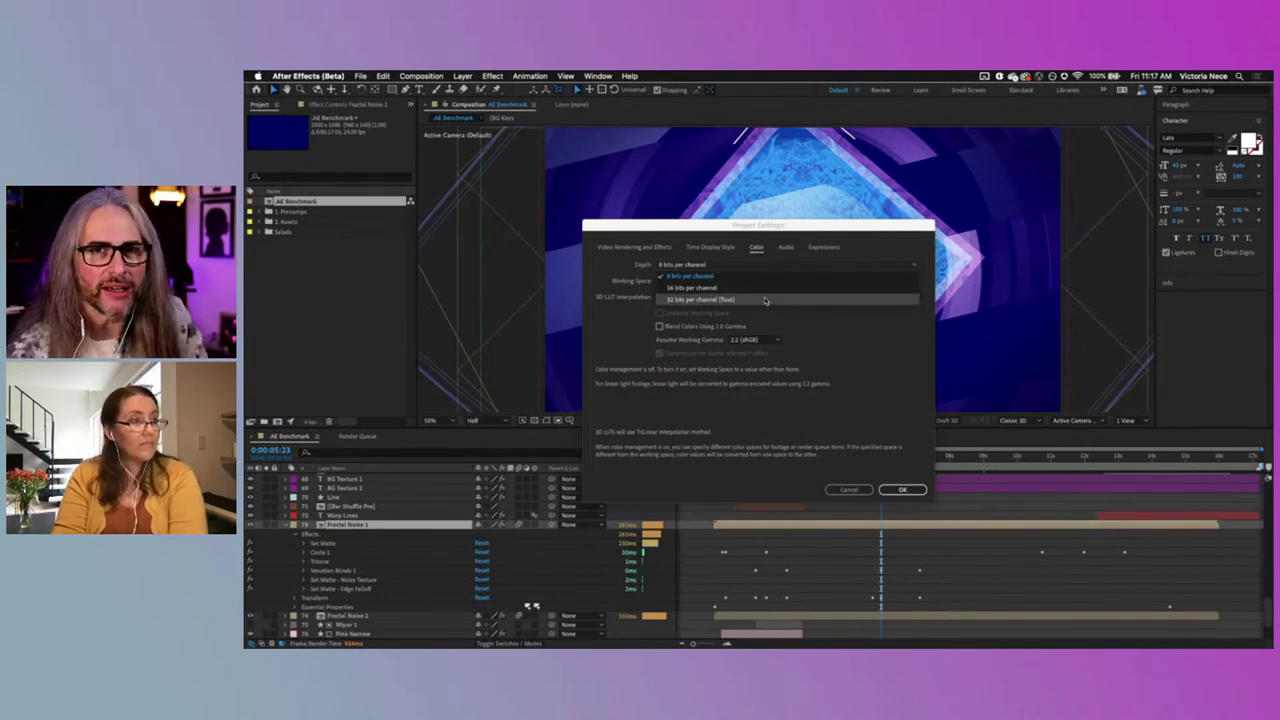
click(738, 272)
click(740, 271)
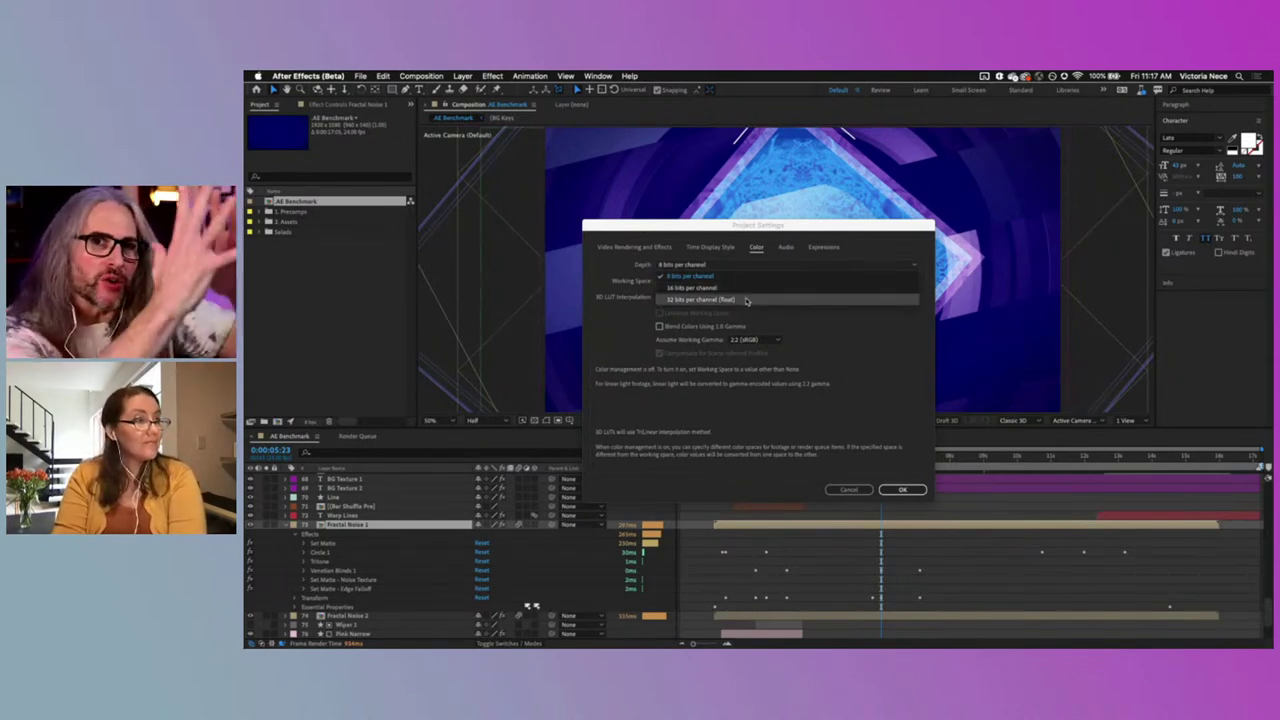
click(746, 300)
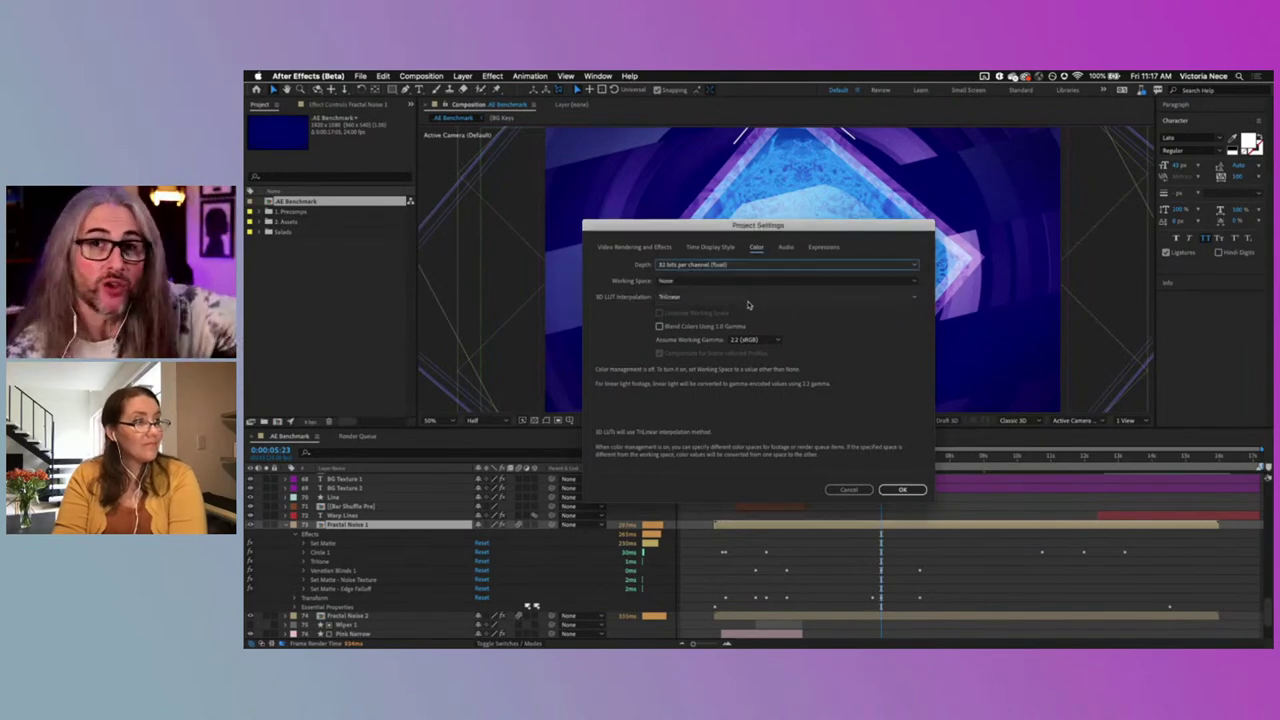
click(905, 490)
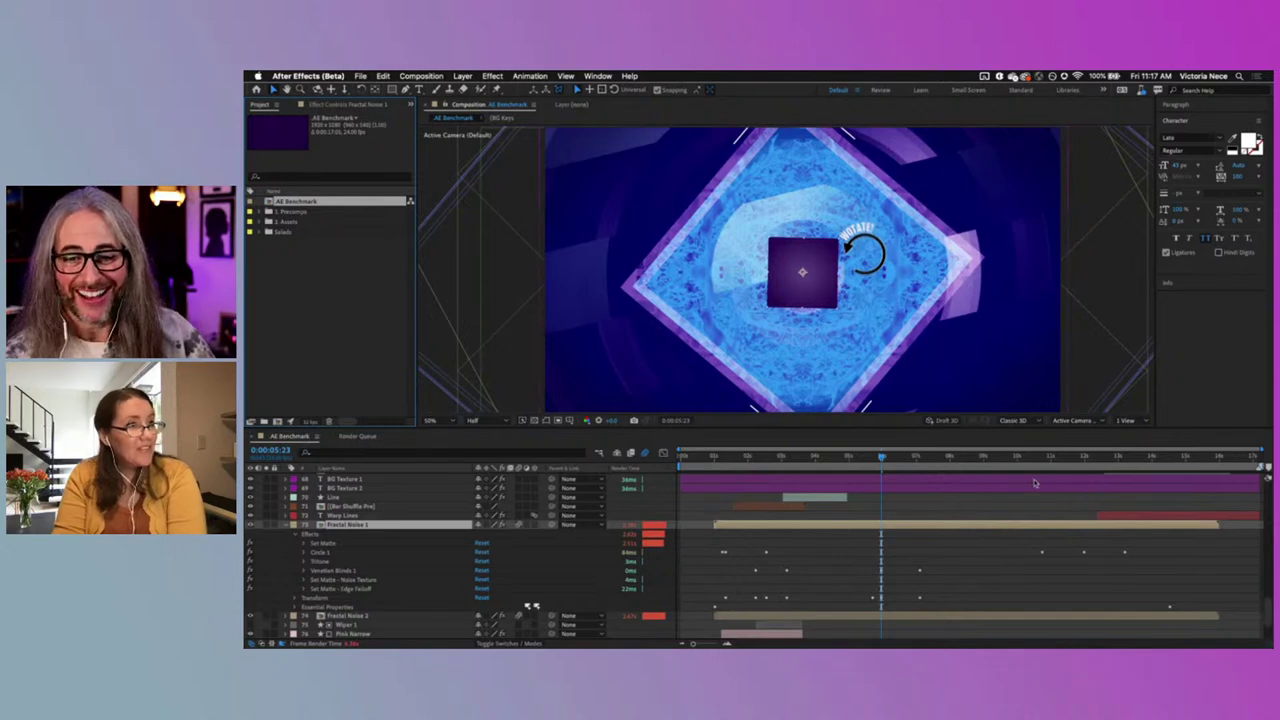
Step: Undo the Project Settings change so the project leaves 32-bit colour depth
click(383, 76)
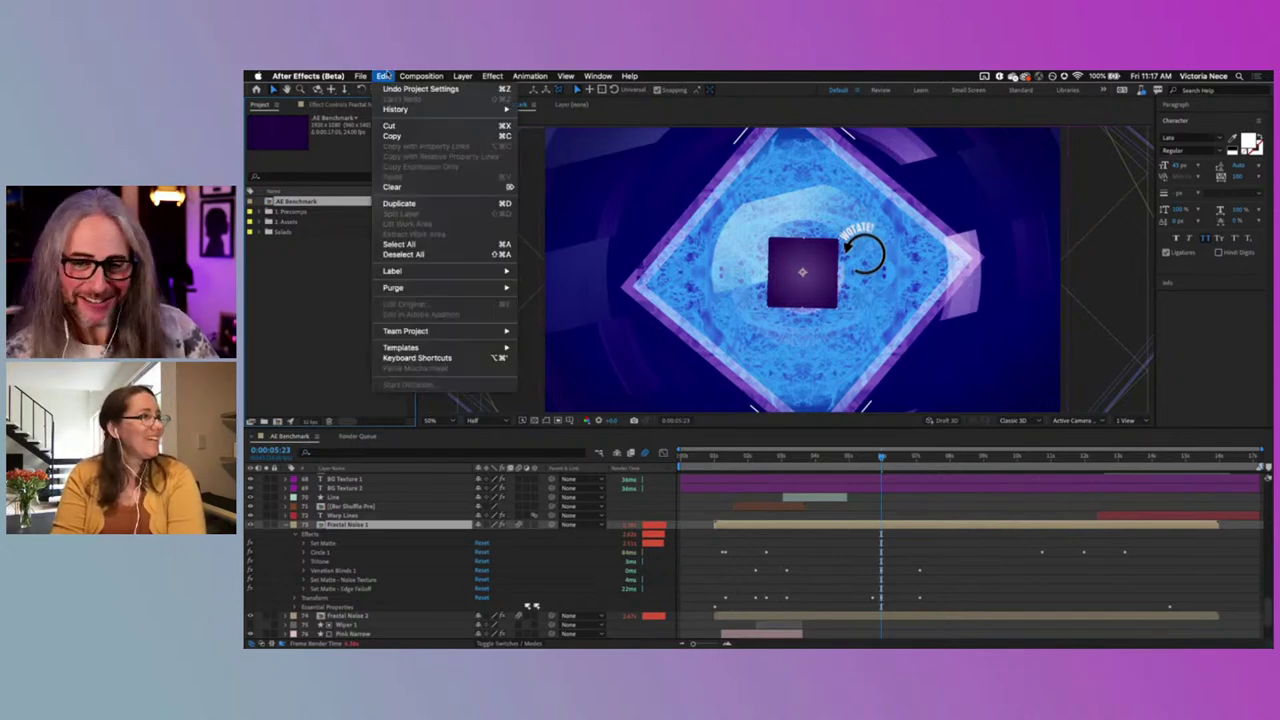
click(400, 87)
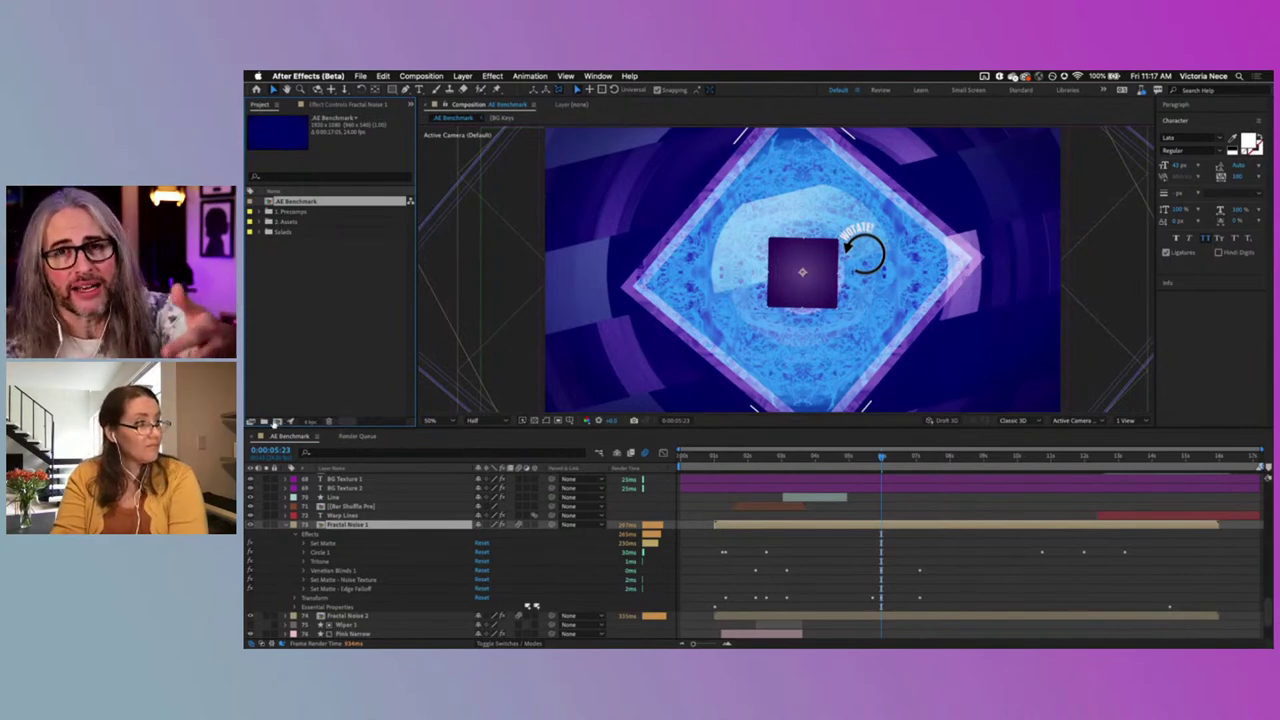
click(278, 422)
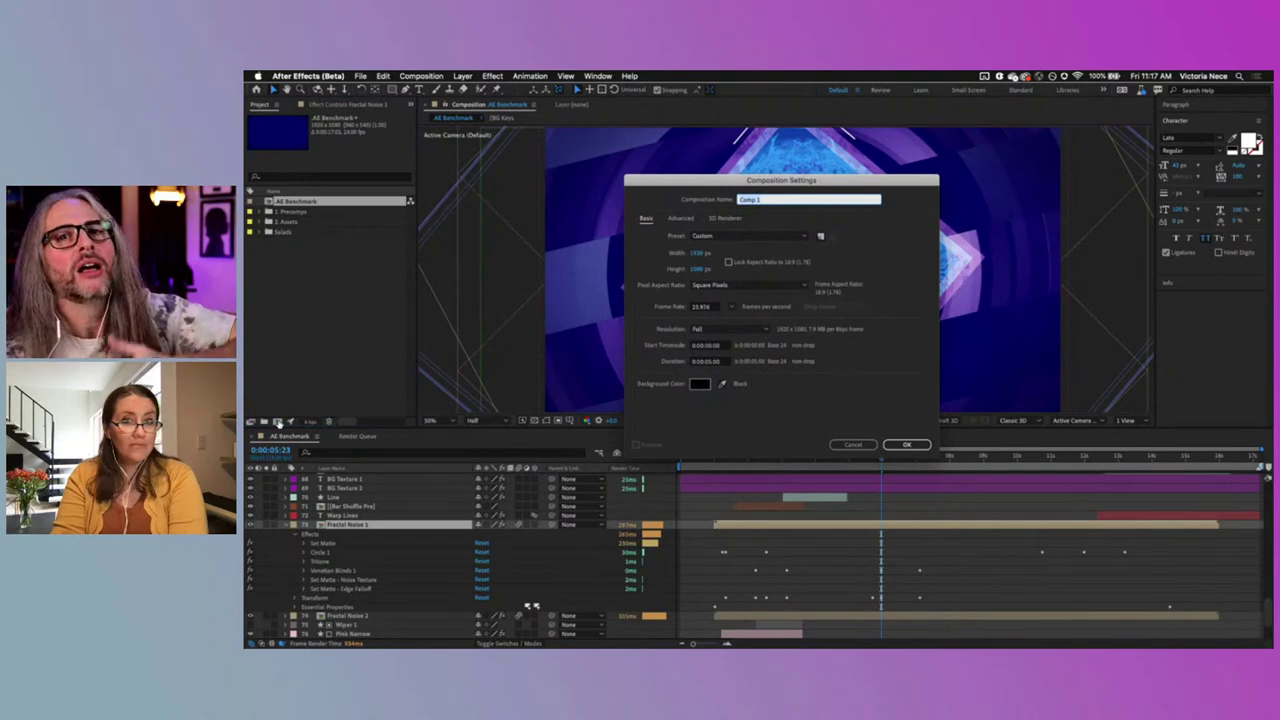
click(836, 446)
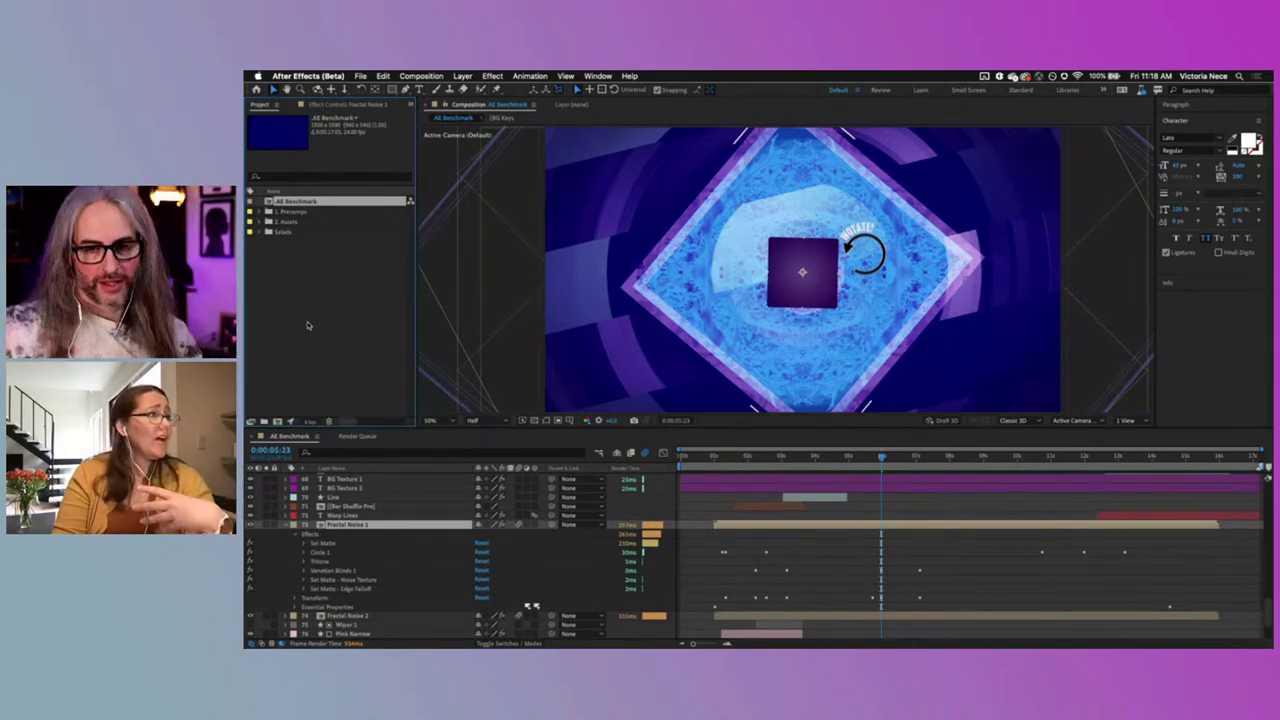
click(360, 76)
mouse_move(441, 213)
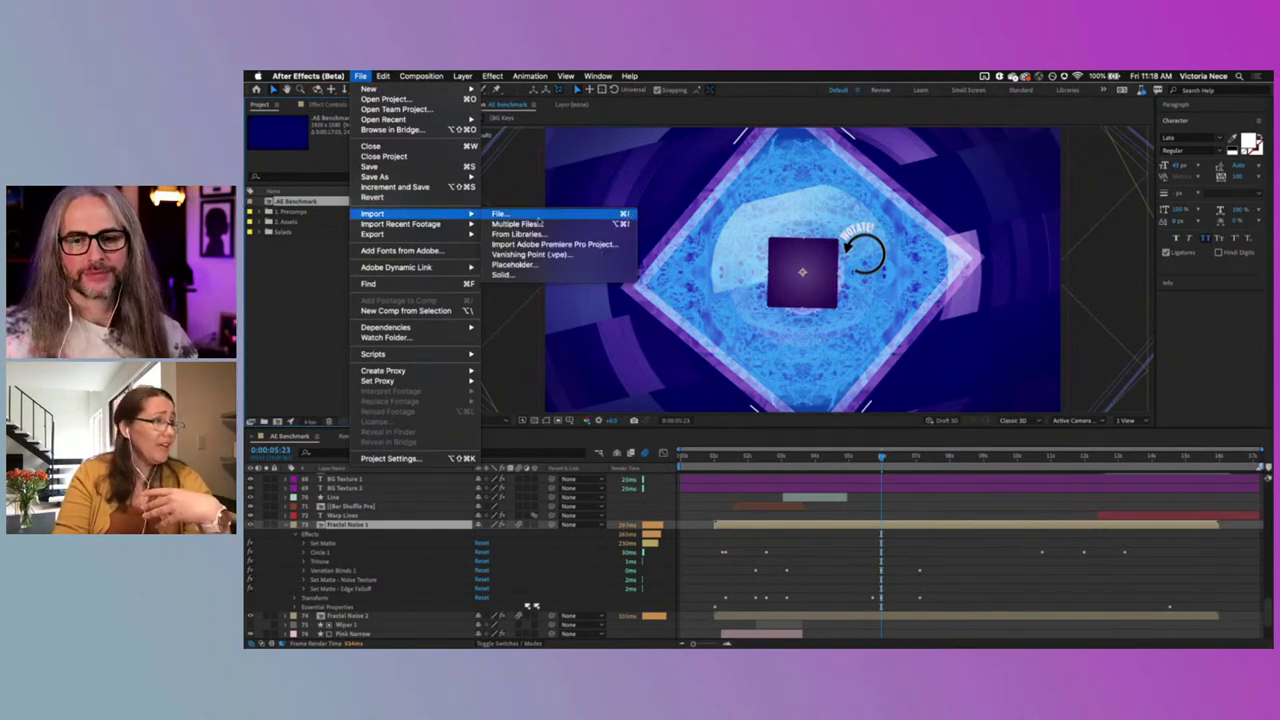
click(327, 333)
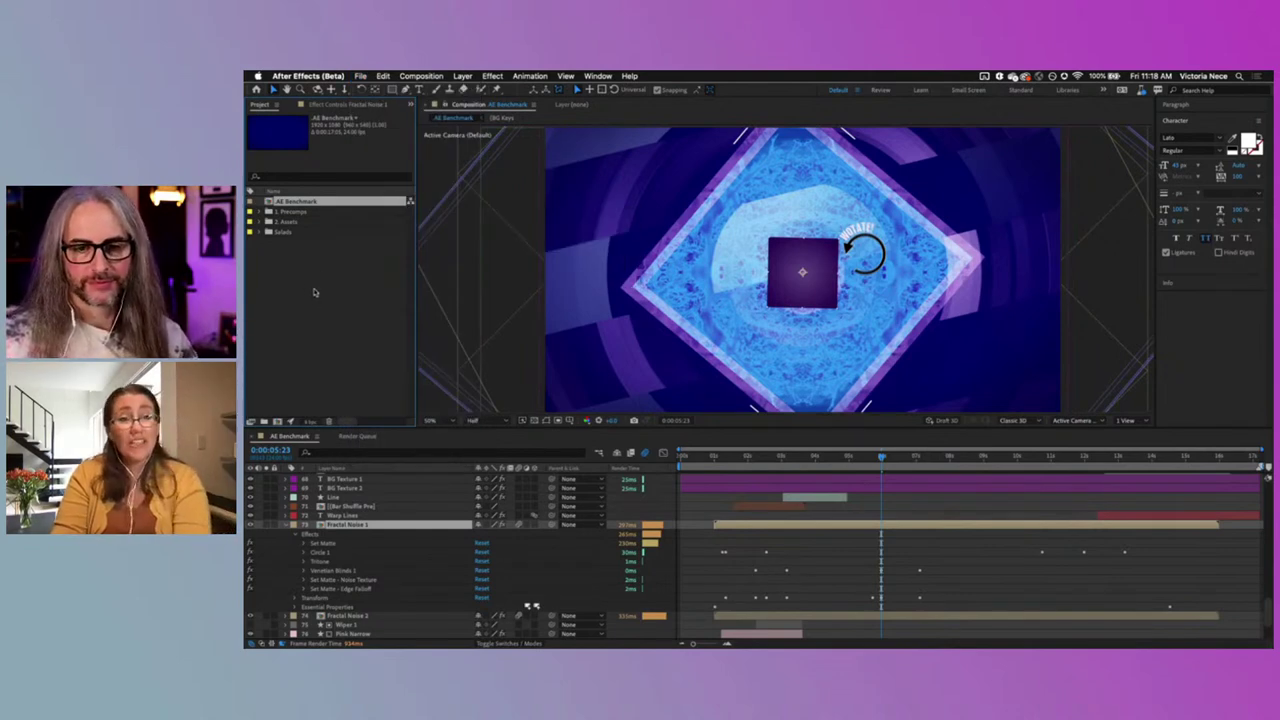
click(314, 307)
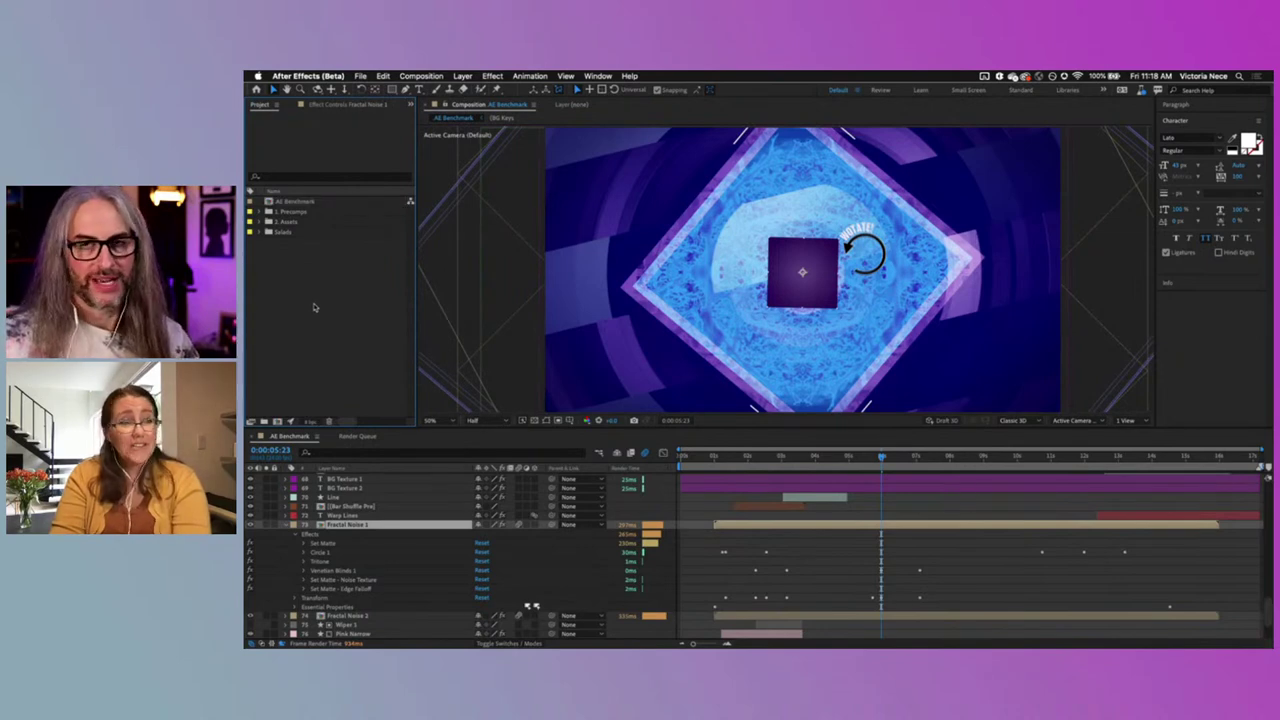
double_click(314, 307)
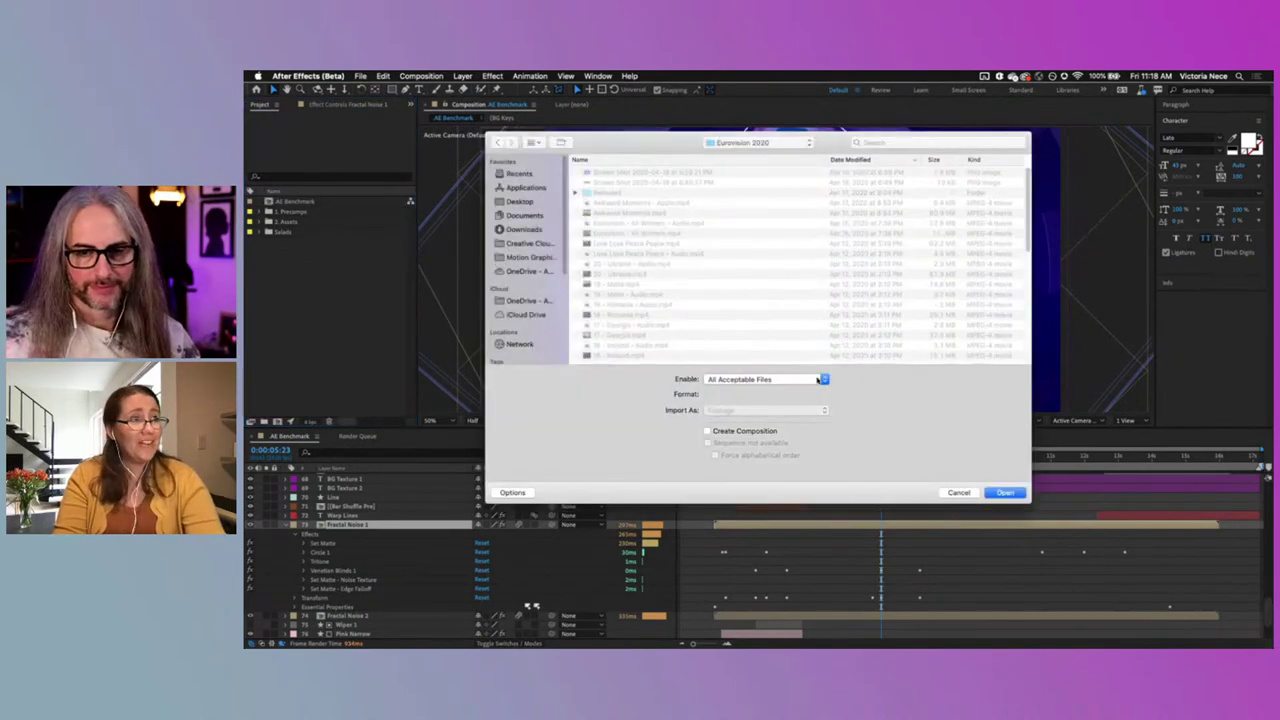
click(958, 491)
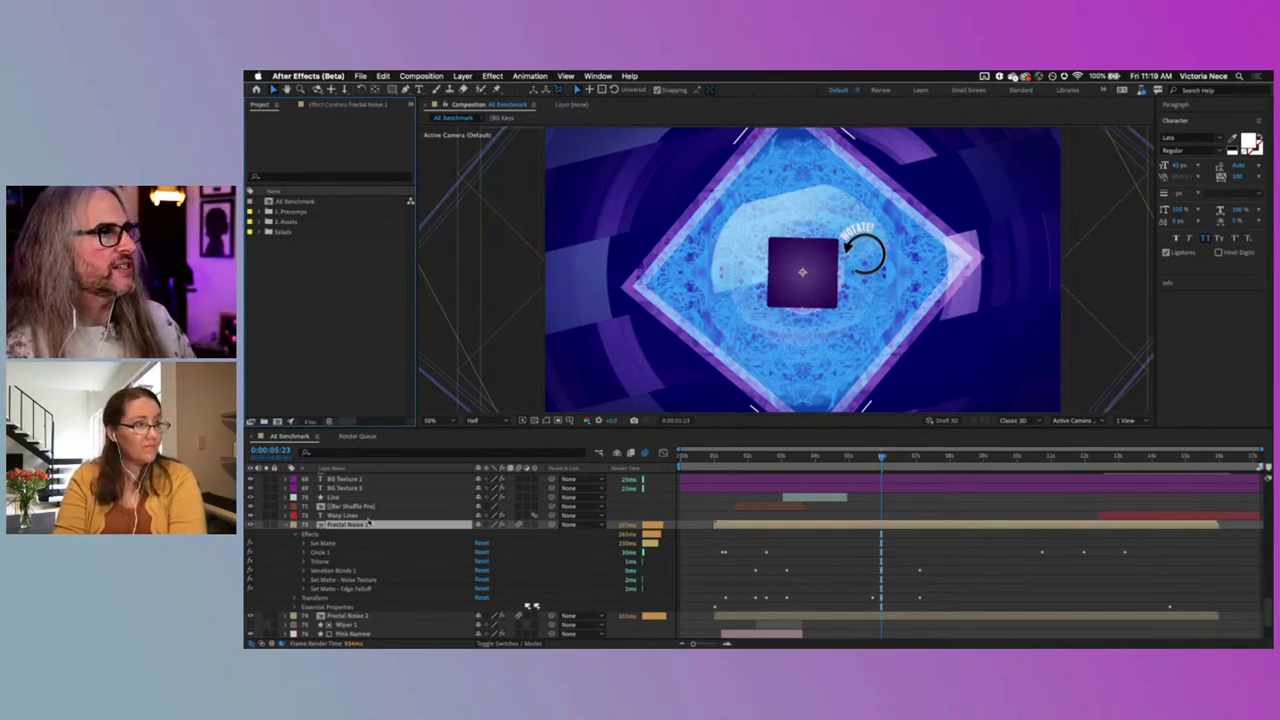
click(472, 420)
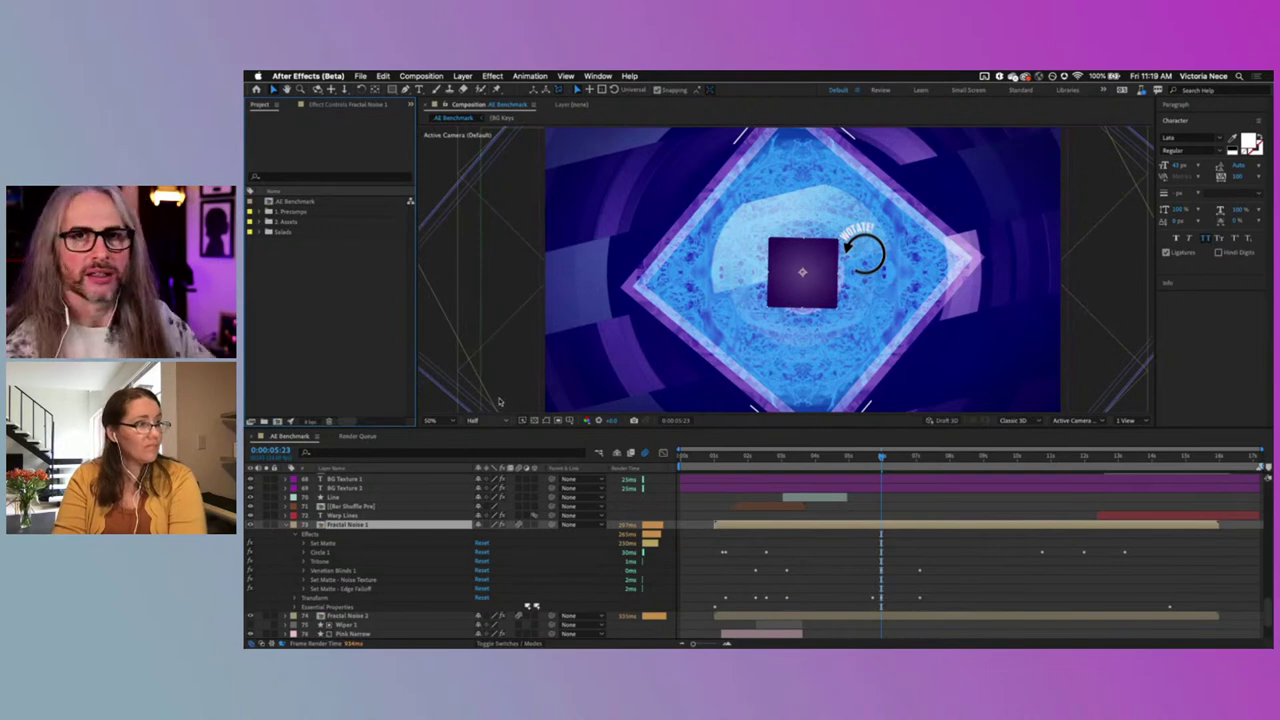
click(477, 444)
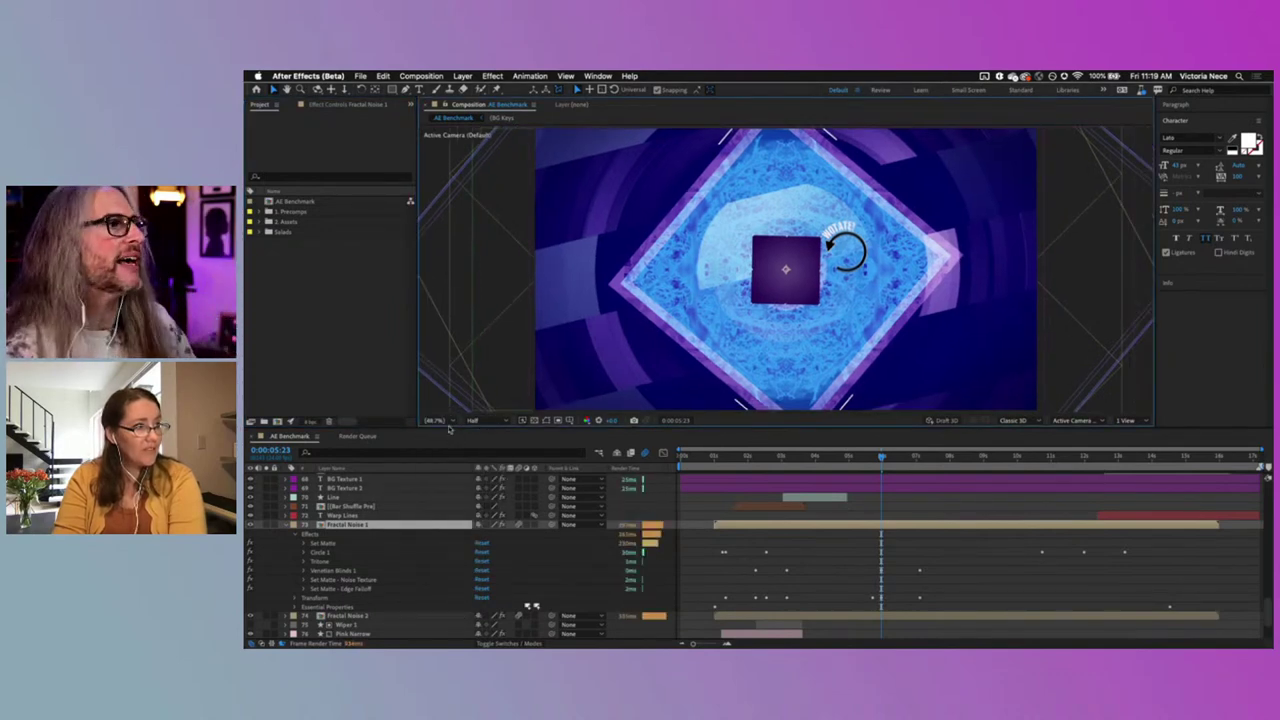
mouse_move(448, 428)
mouse_down()
mouse_move(456, 527)
mouse_move(452, 432)
mouse_up()
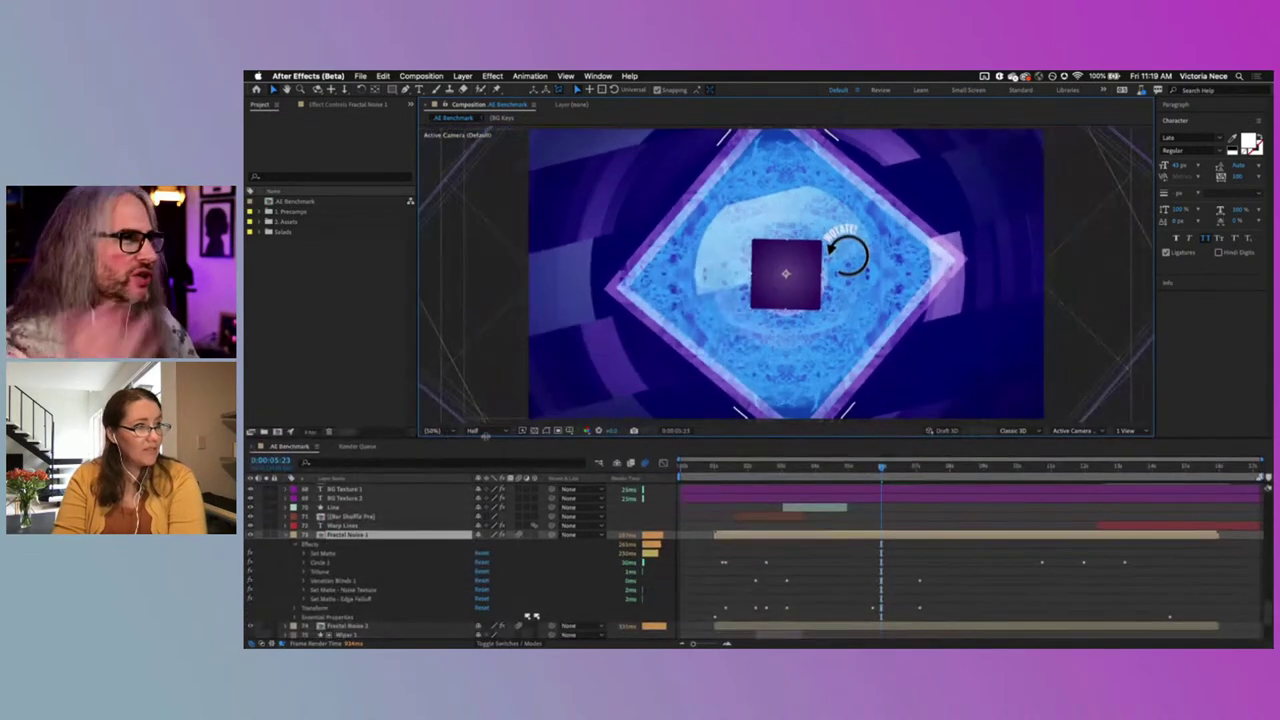
click(484, 432)
click(488, 434)
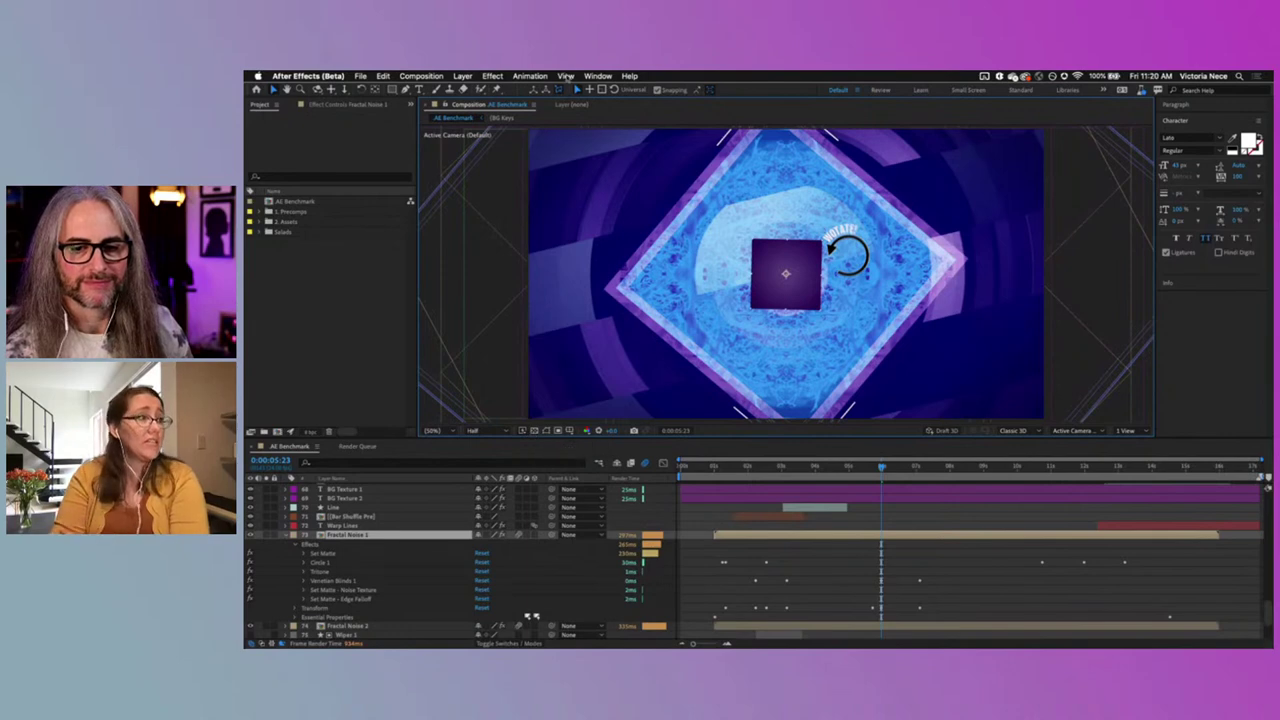
Step: Check the Composition panel menu, then show the 50% viewer magnification list
click(534, 104)
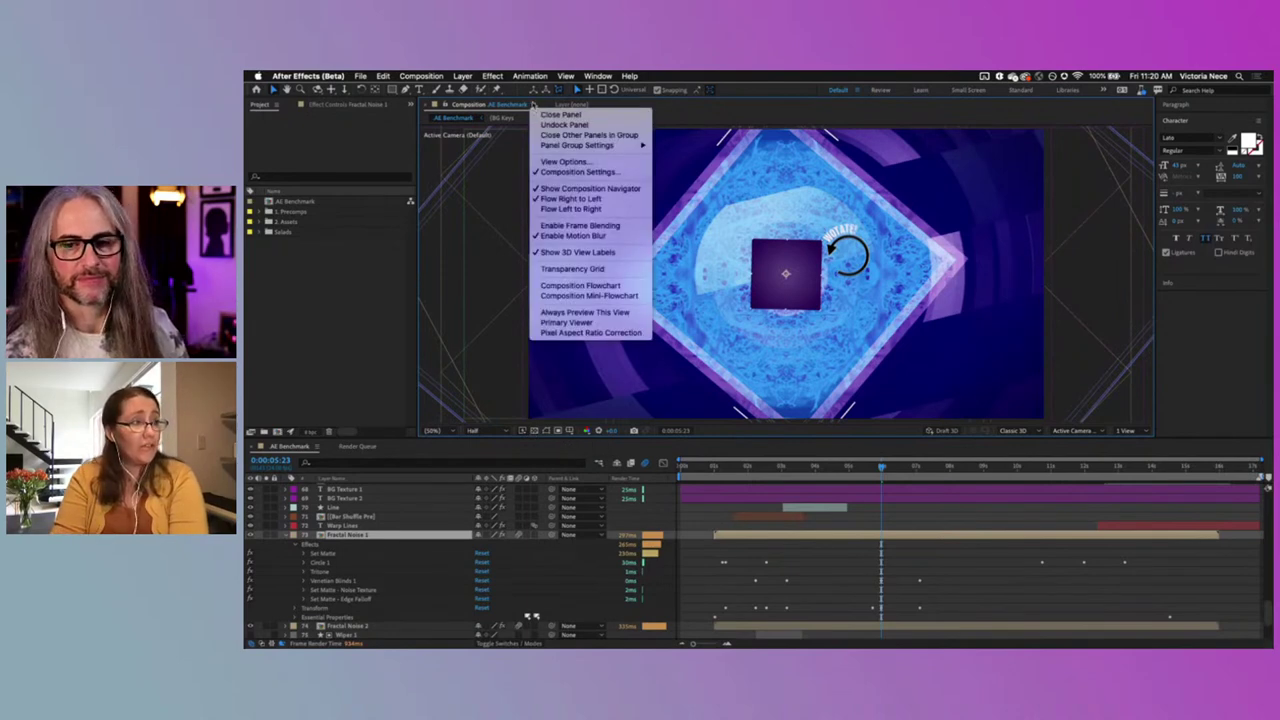
click(534, 104)
click(534, 104)
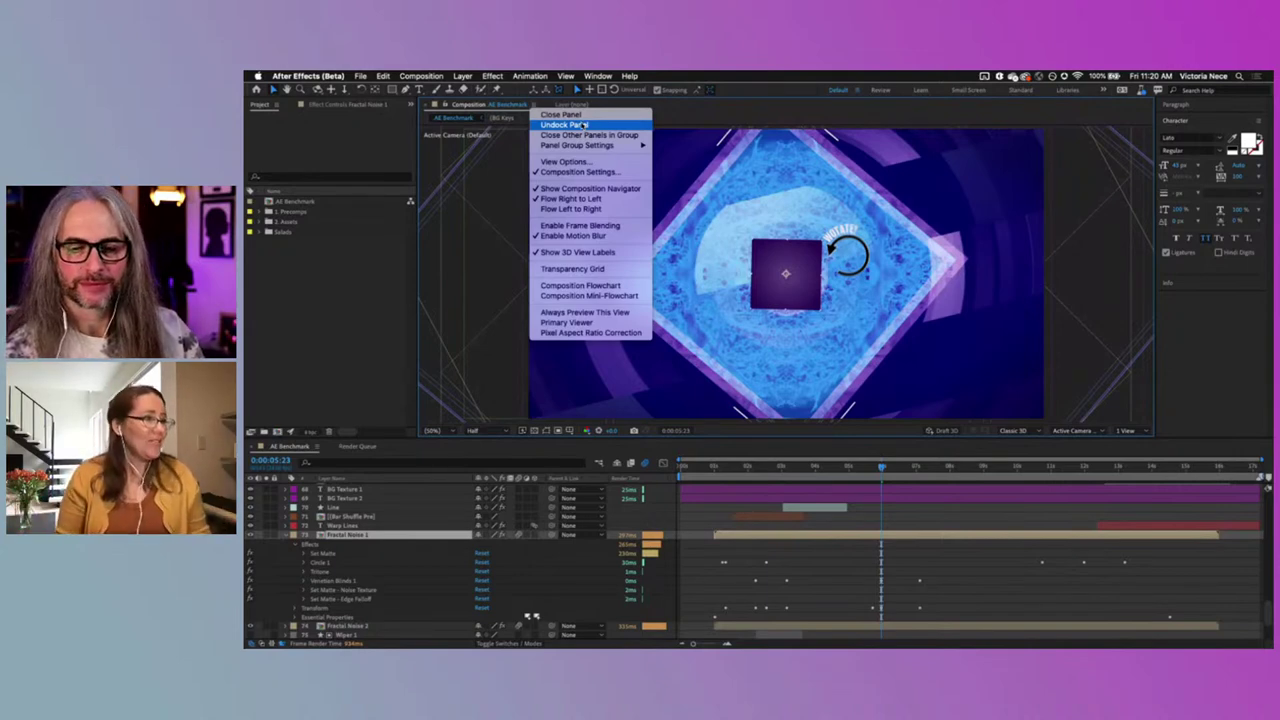
click(535, 452)
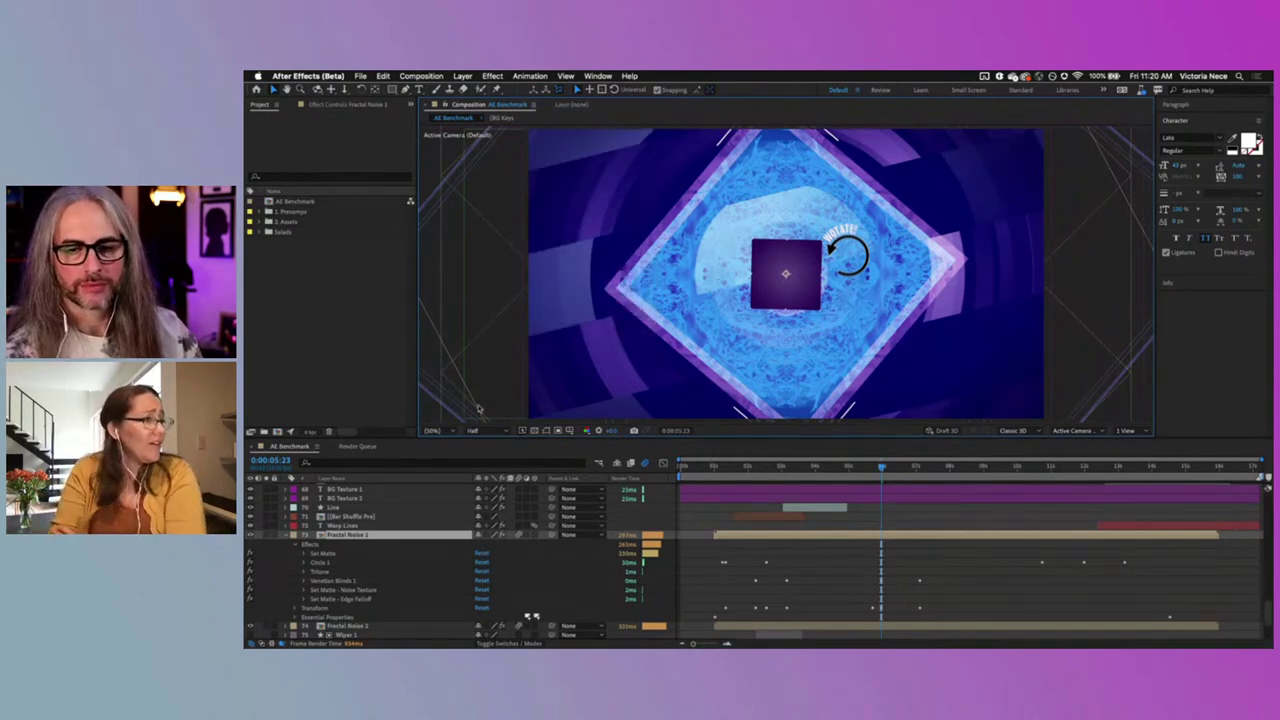
click(440, 431)
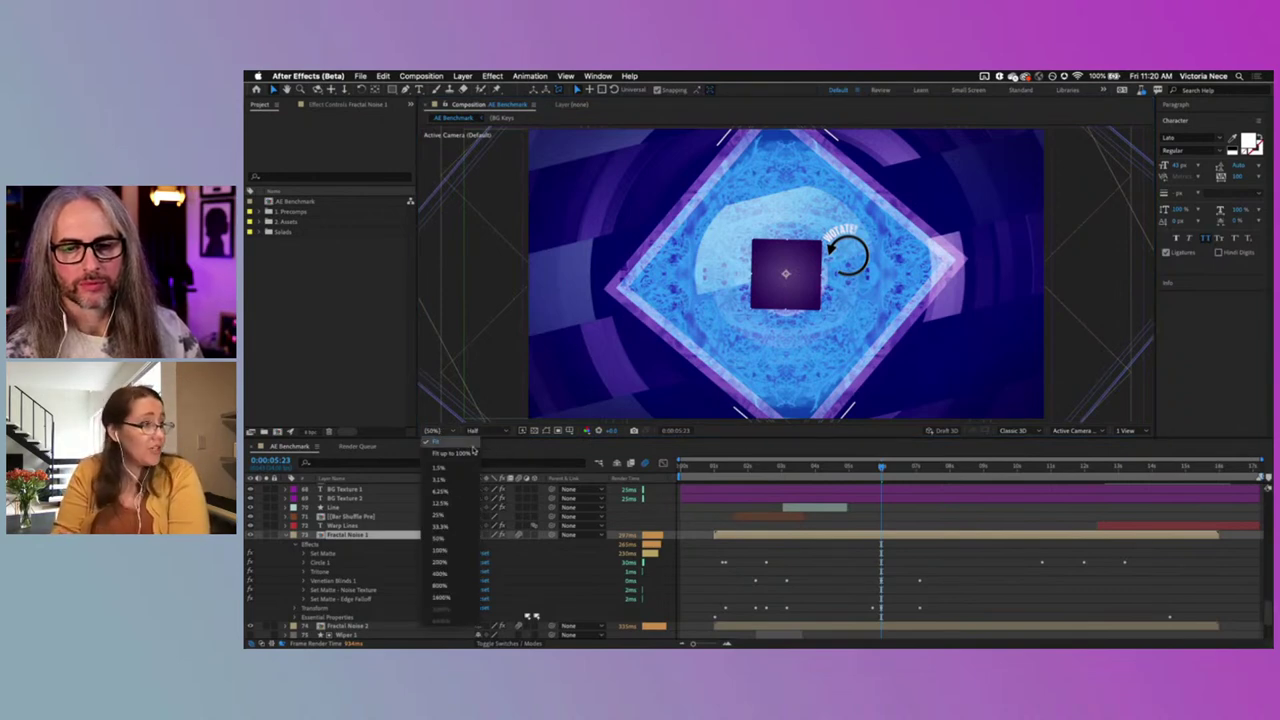
Step: Enlarge the composition viewer, then show the Half resolution choices
click(636, 446)
drag(636, 441, 452, 558)
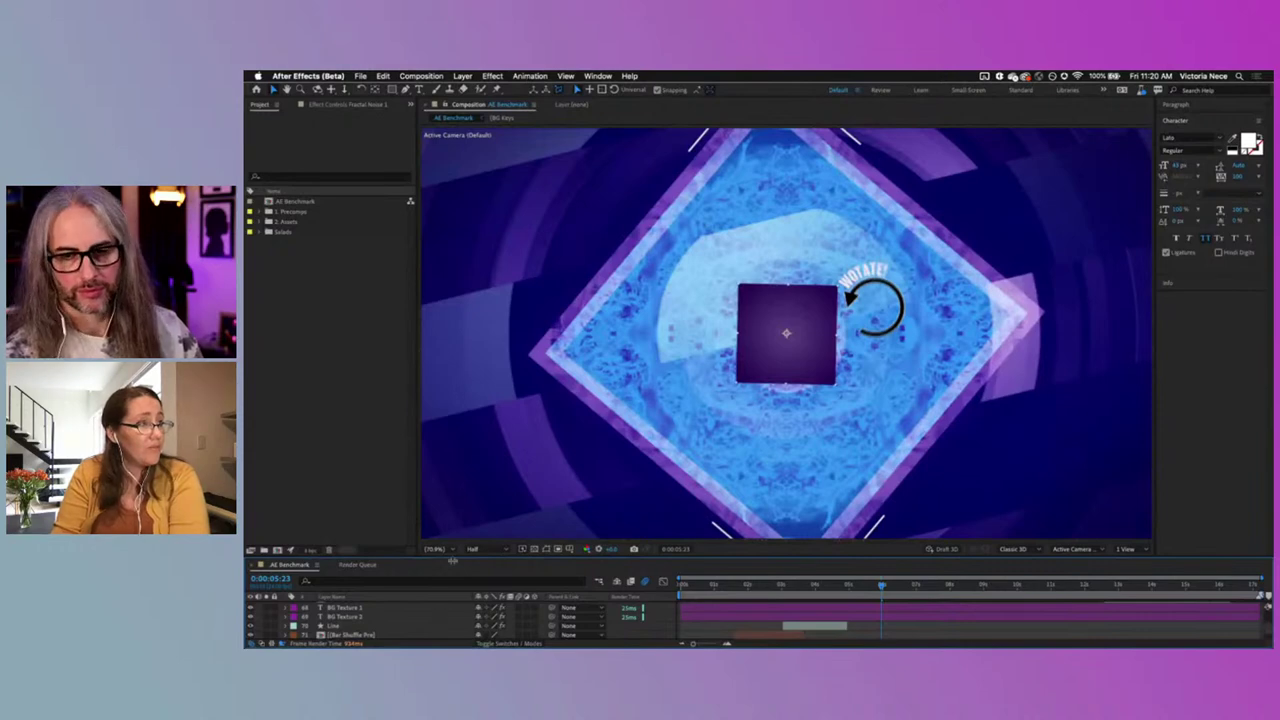
drag(452, 560, 490, 496)
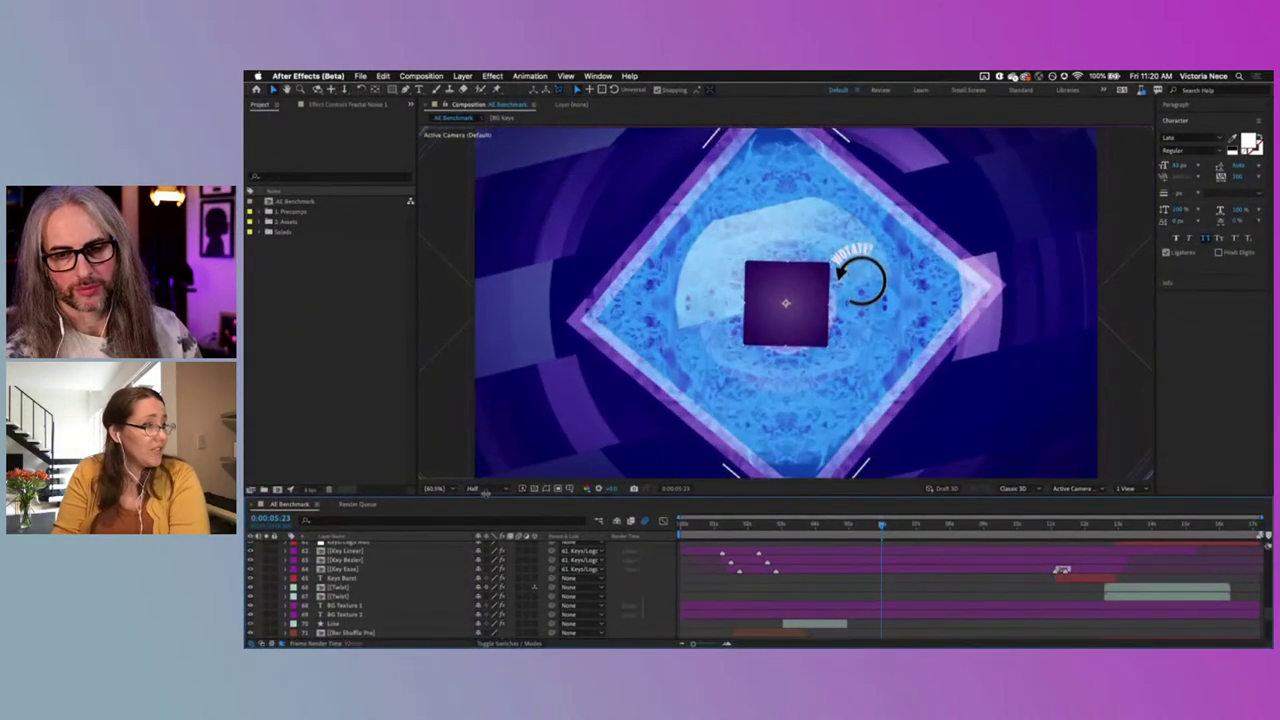
click(490, 489)
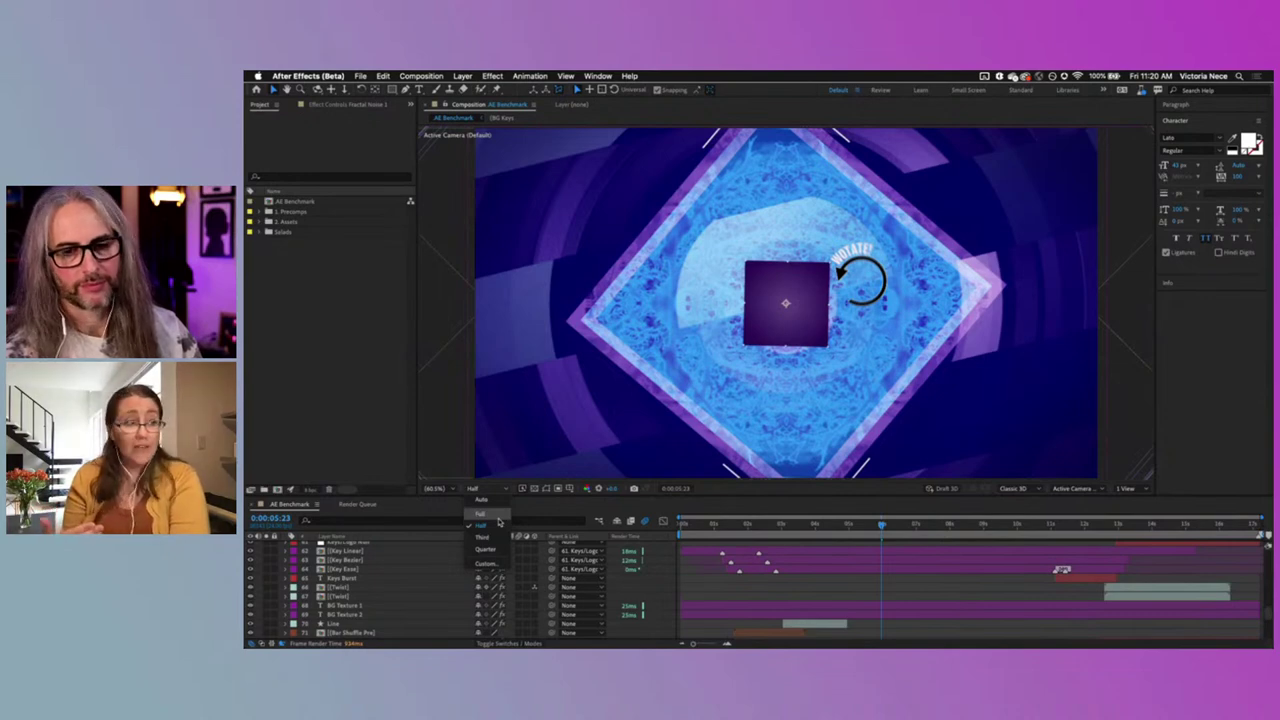
Step: Set the preview resolution to Quarter, then change it to Full
click(495, 550)
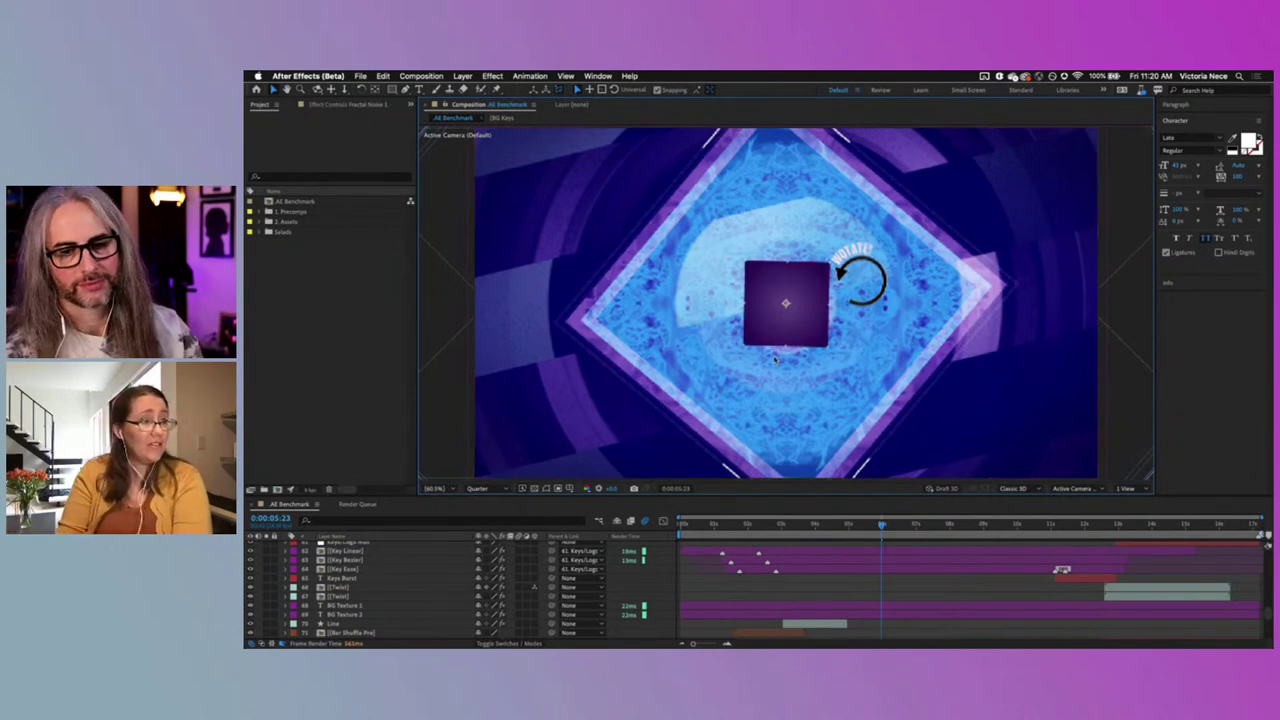
click(479, 488)
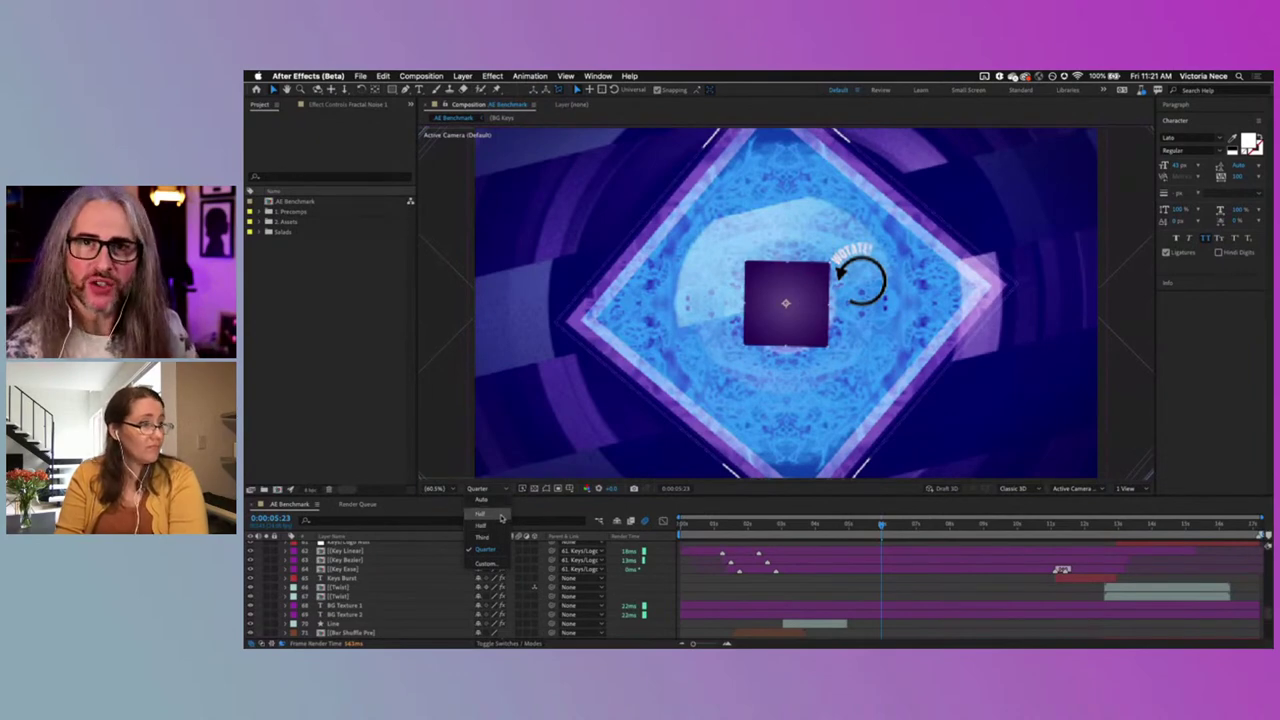
click(501, 515)
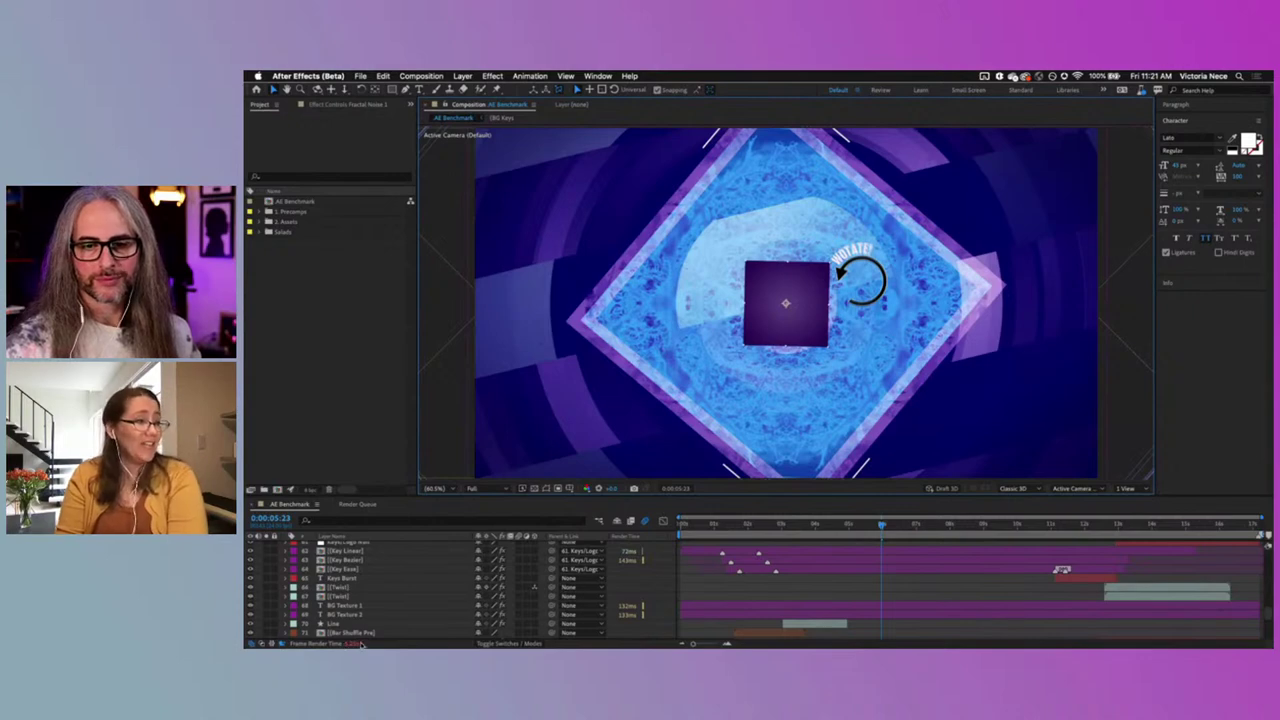
Step: Select Key Bezier, drop the preview to Quarter resolution, and show the Fast Previews options
click(354, 562)
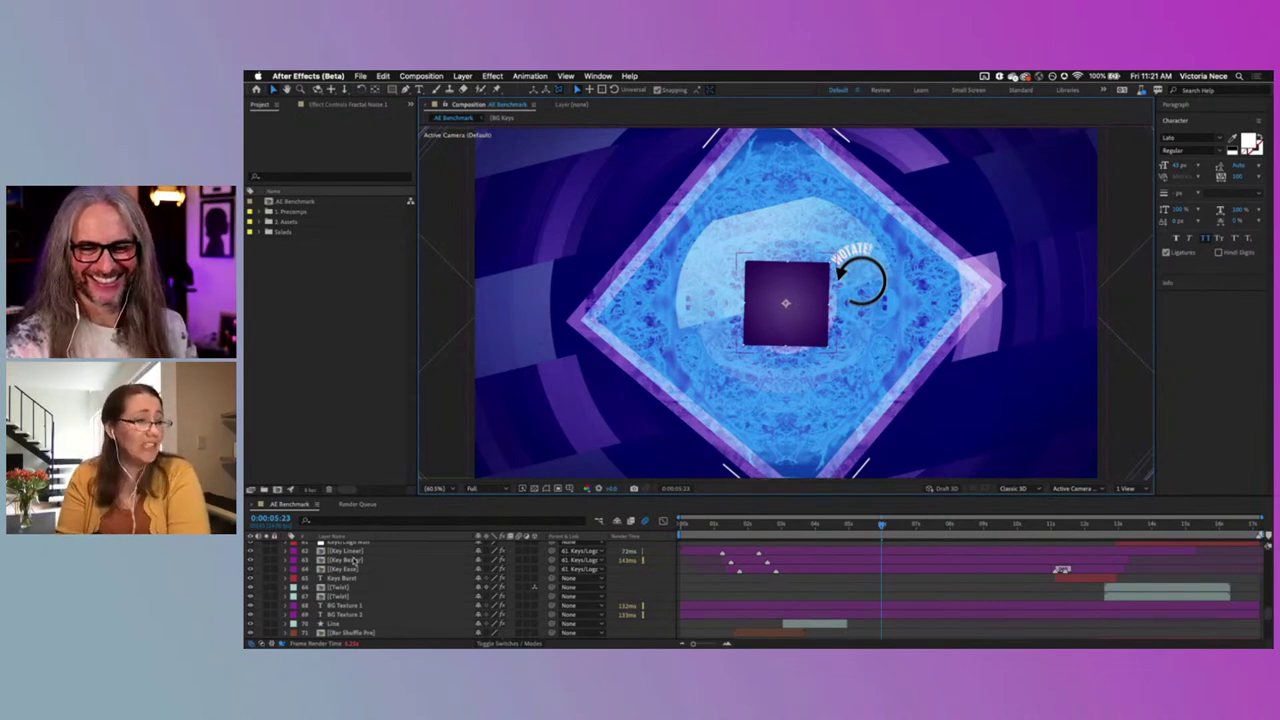
click(480, 489)
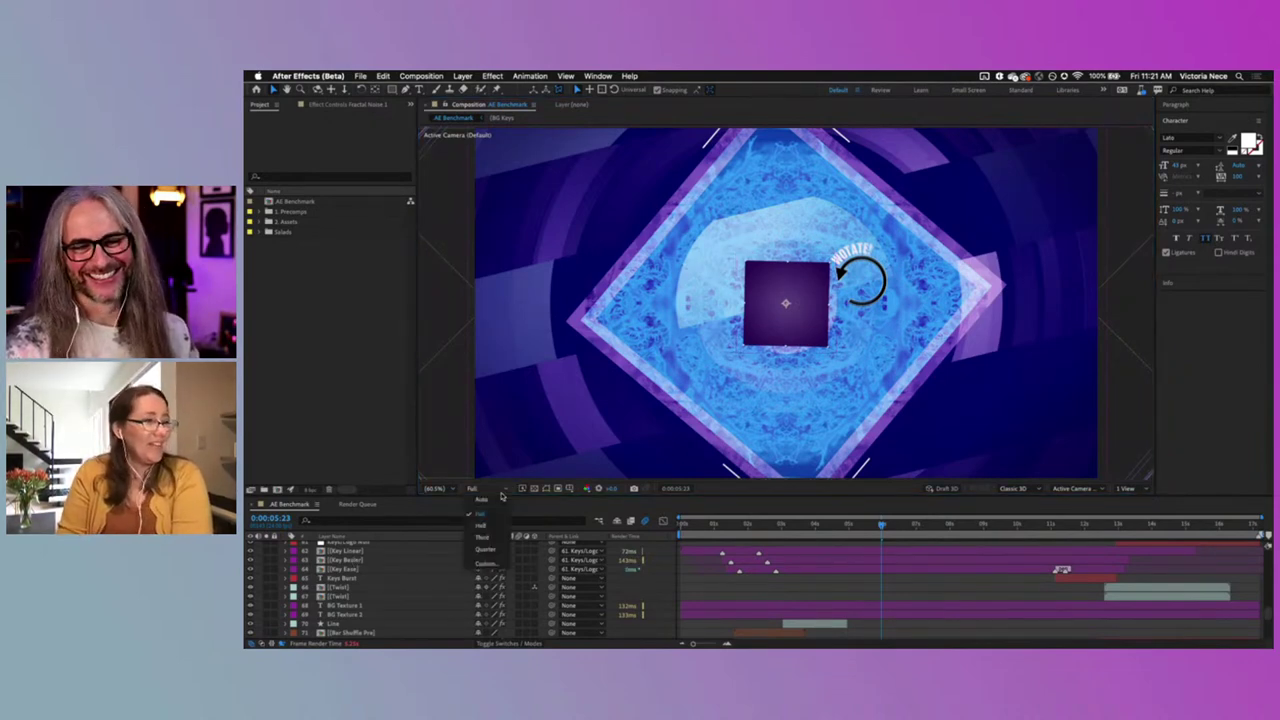
click(485, 549)
mouse_move(815, 643)
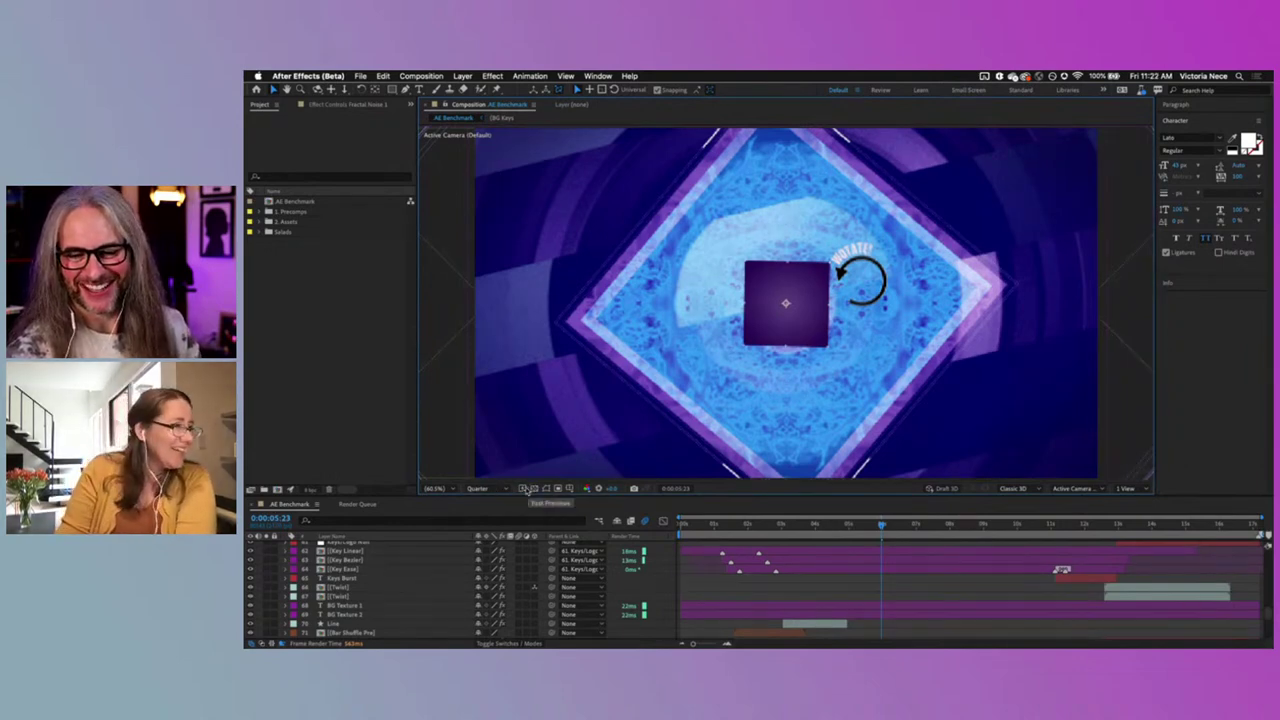
click(523, 489)
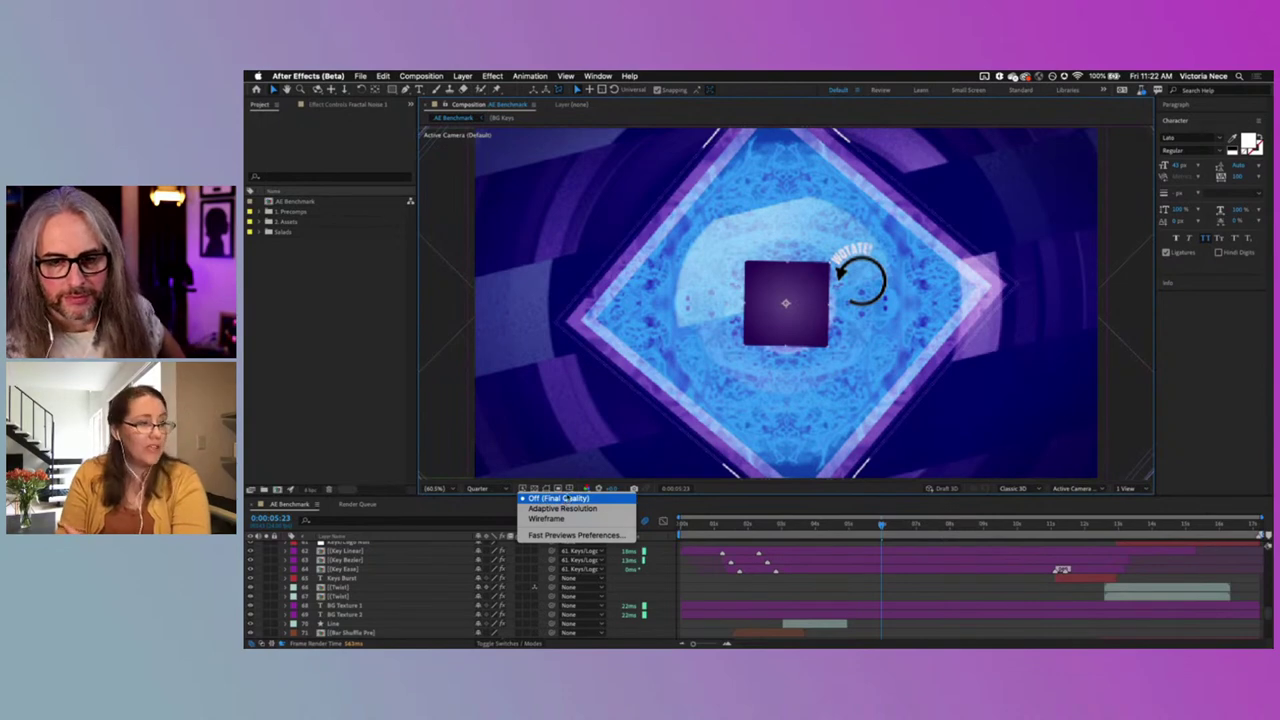
Step: Create the default Comp 1 composition and start a text layer in its viewer
click(483, 523)
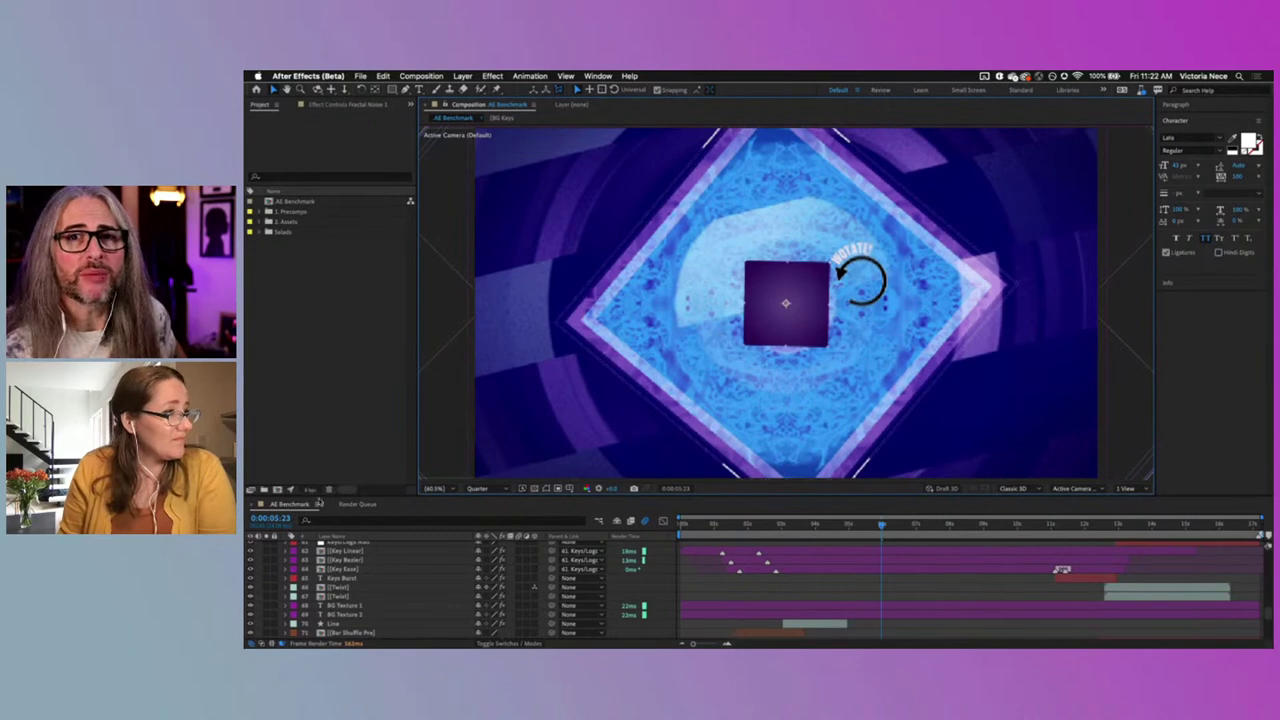
click(268, 493)
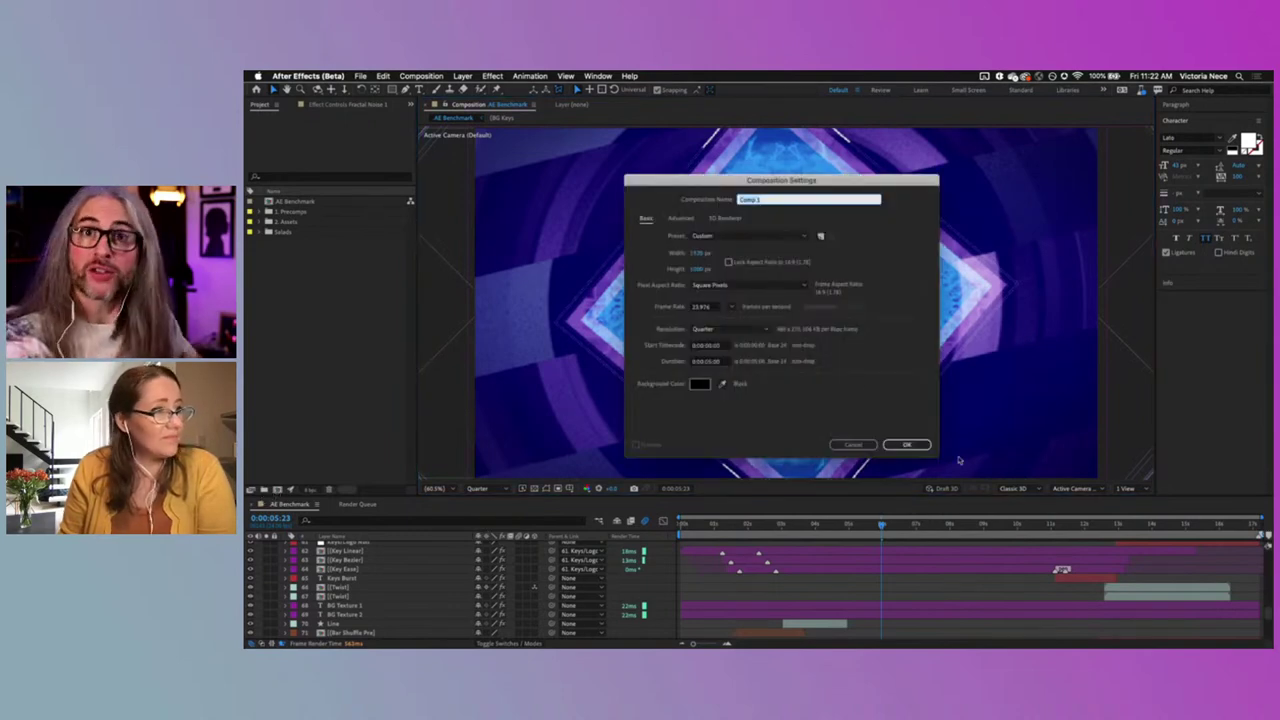
click(907, 446)
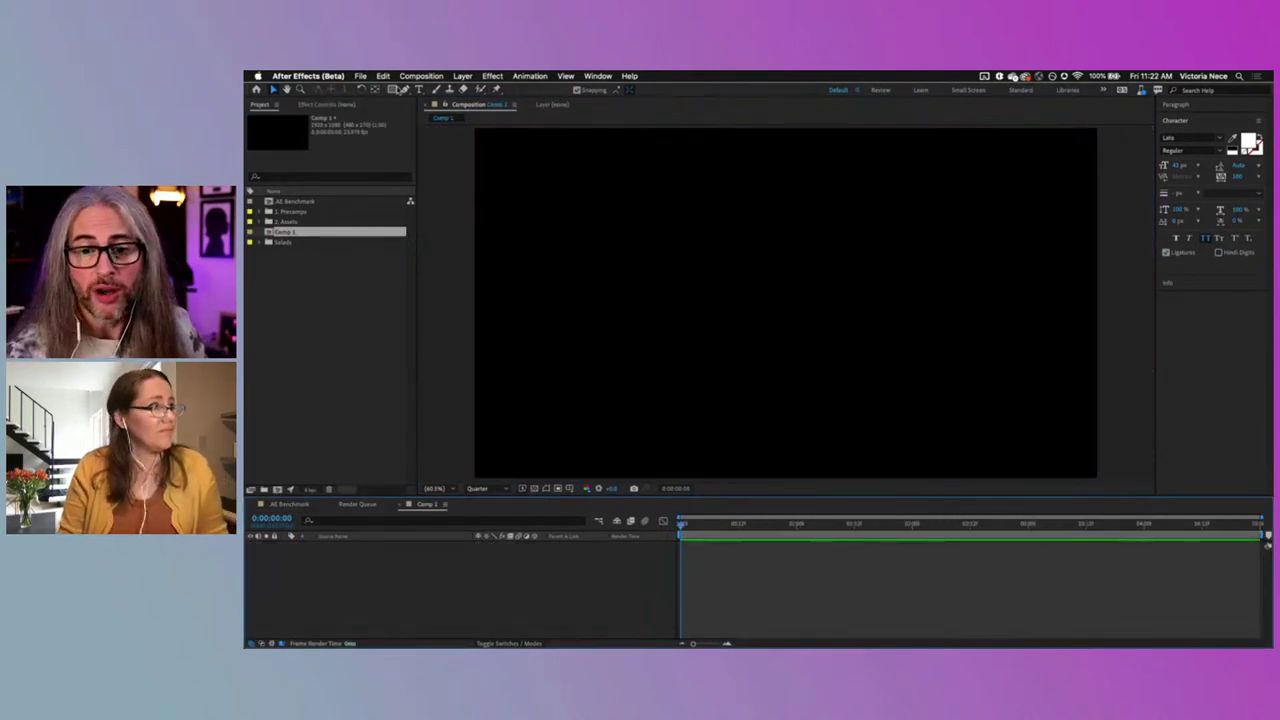
click(550, 418)
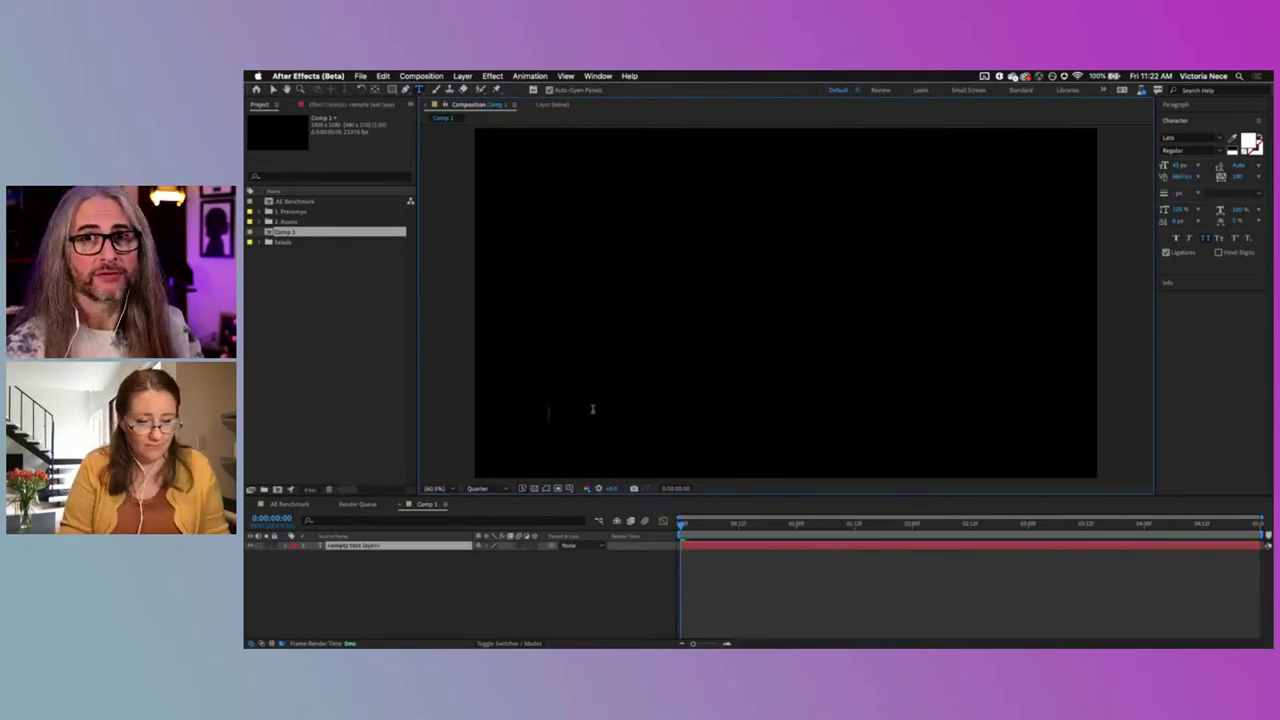
Step: Type 'I'm an overlay!', toggle the transparency grid, and set preview resolution to Full
text(I'm an overlay)
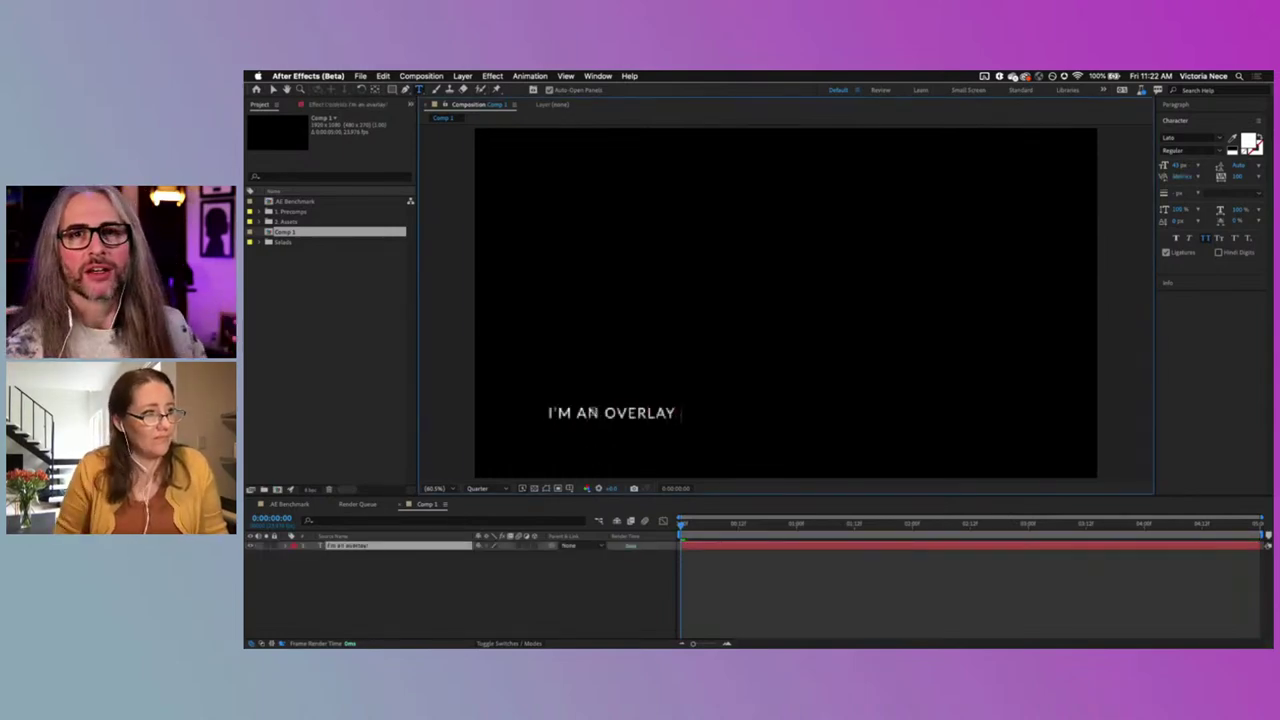
text(!)
click(534, 489)
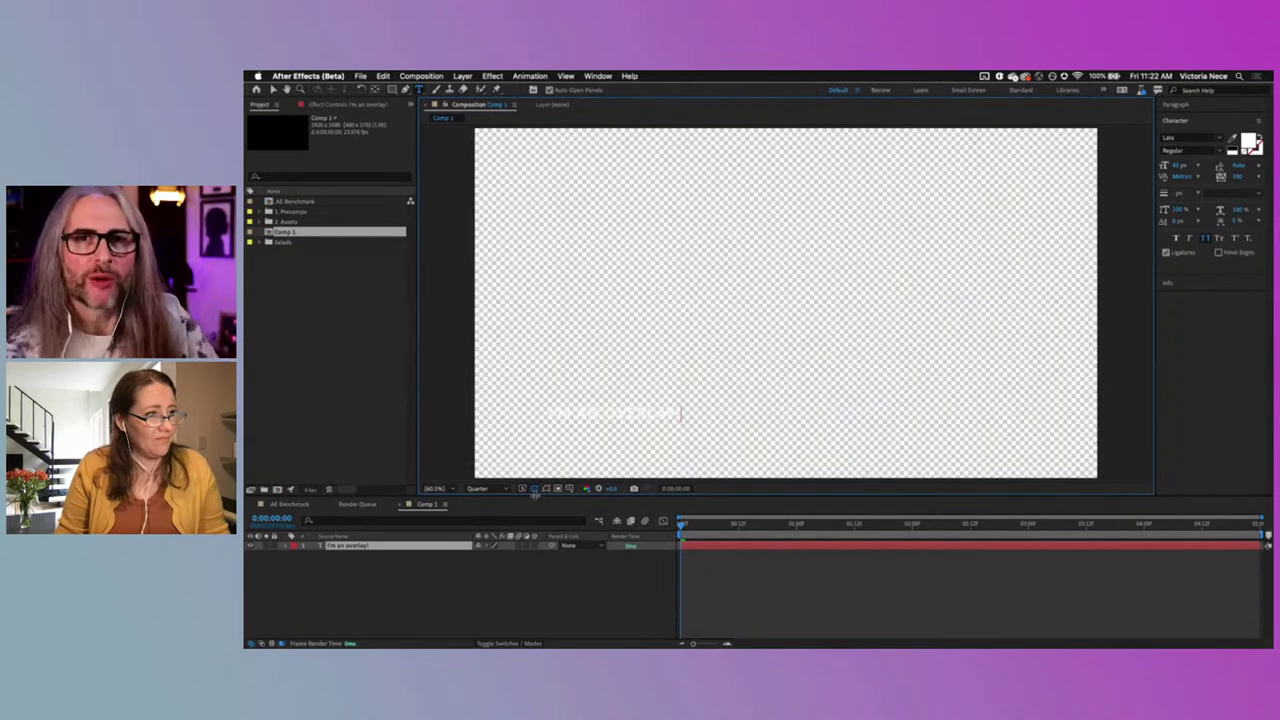
click(521, 489)
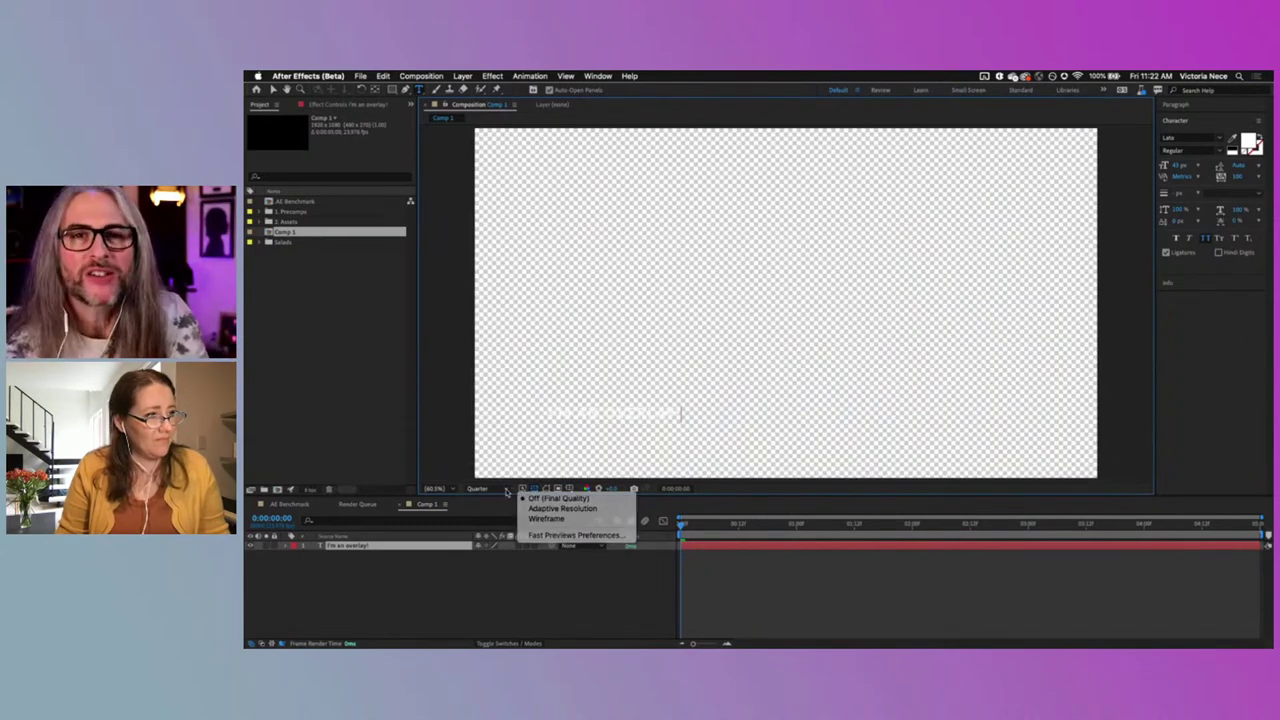
click(506, 491)
click(480, 506)
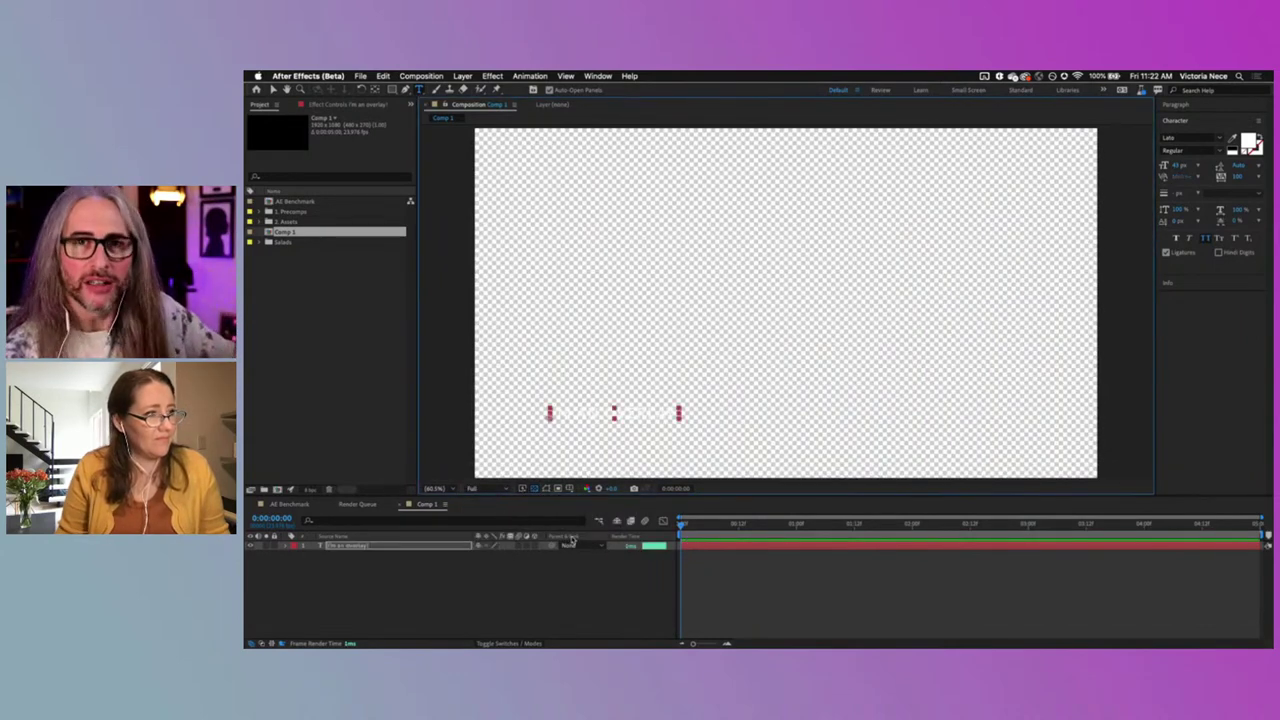
Step: Colour the overlay text blue, then reselect the text layer
click(1251, 141)
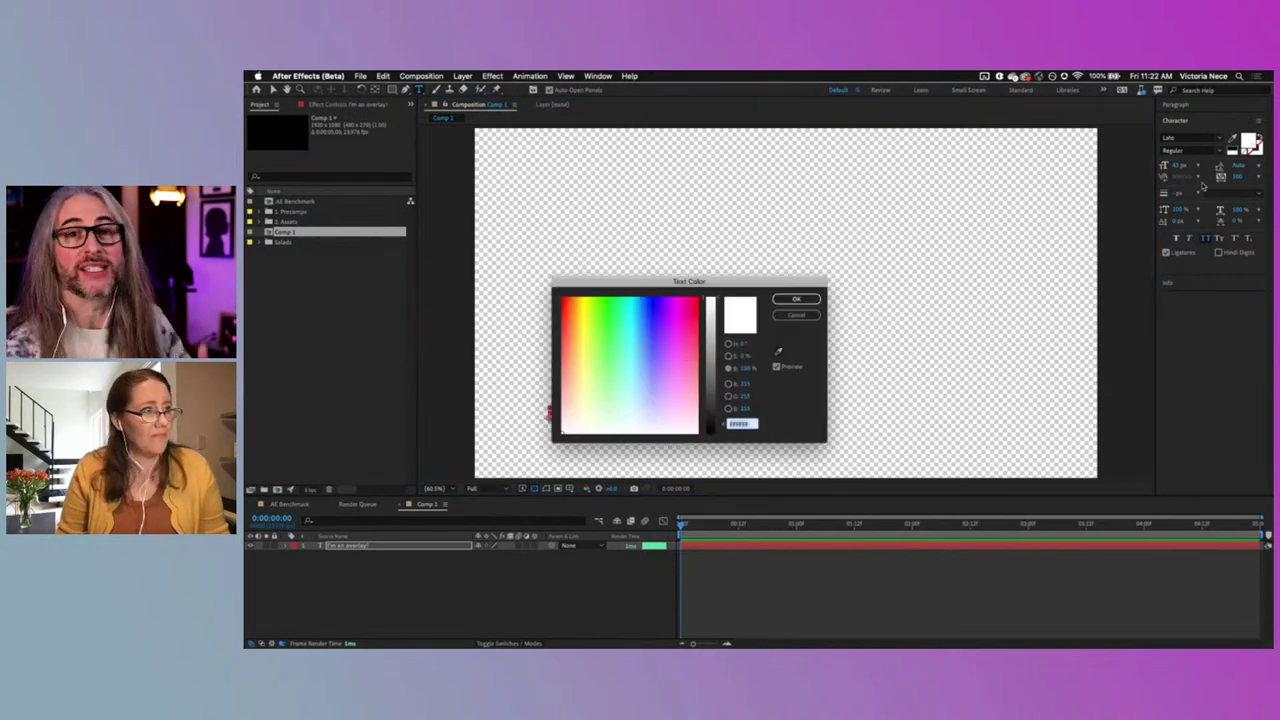
click(656, 302)
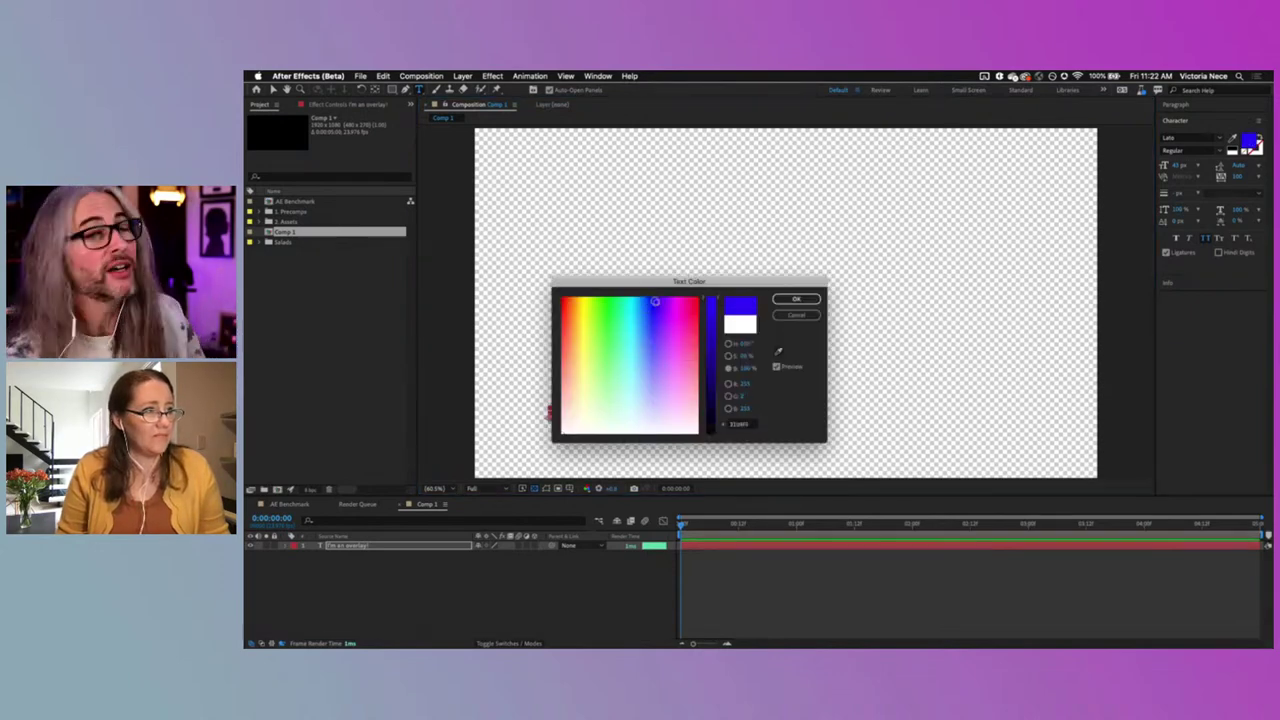
click(796, 299)
click(397, 566)
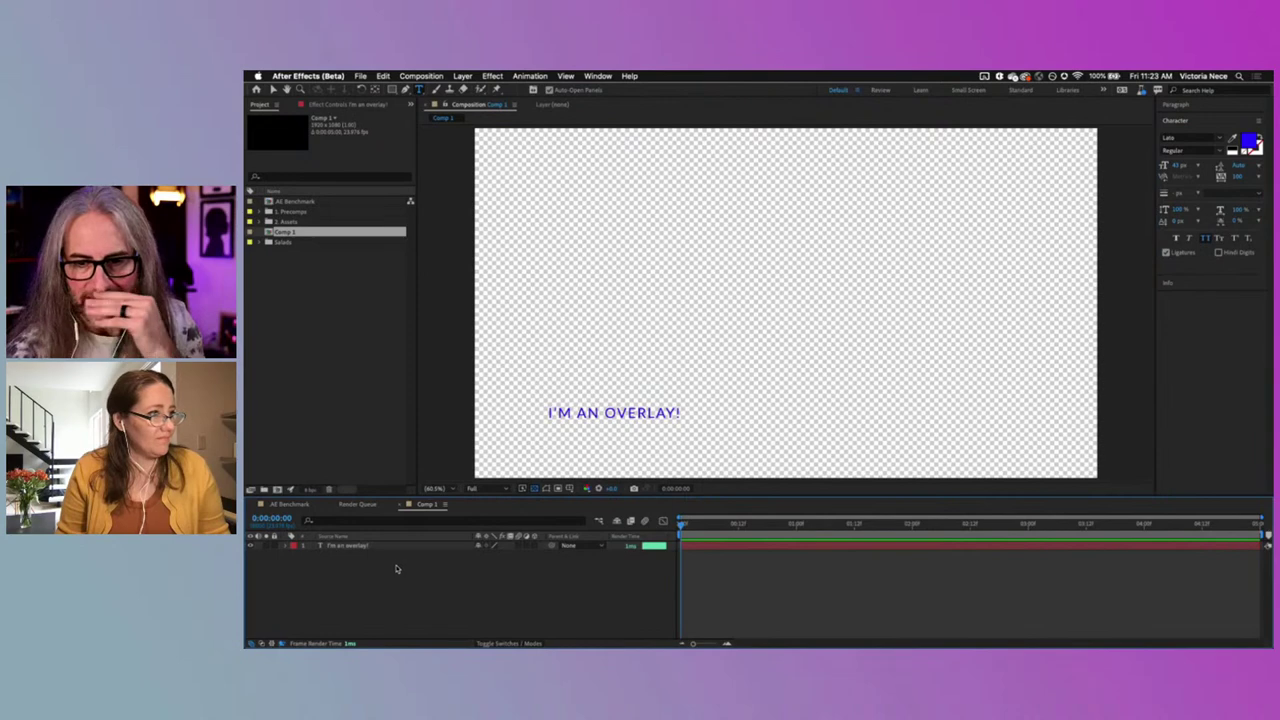
click(401, 548)
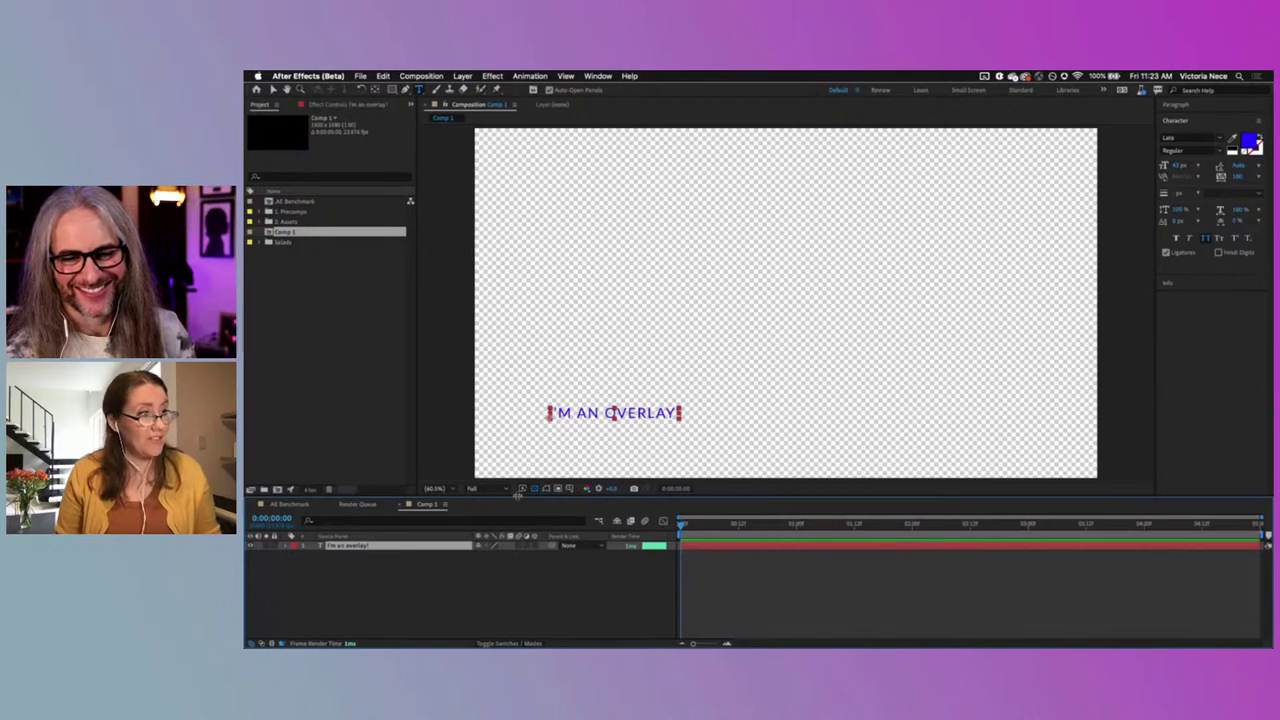
Step: Check the grid and guide options, then switch to the AE Benchmark composition
click(570, 489)
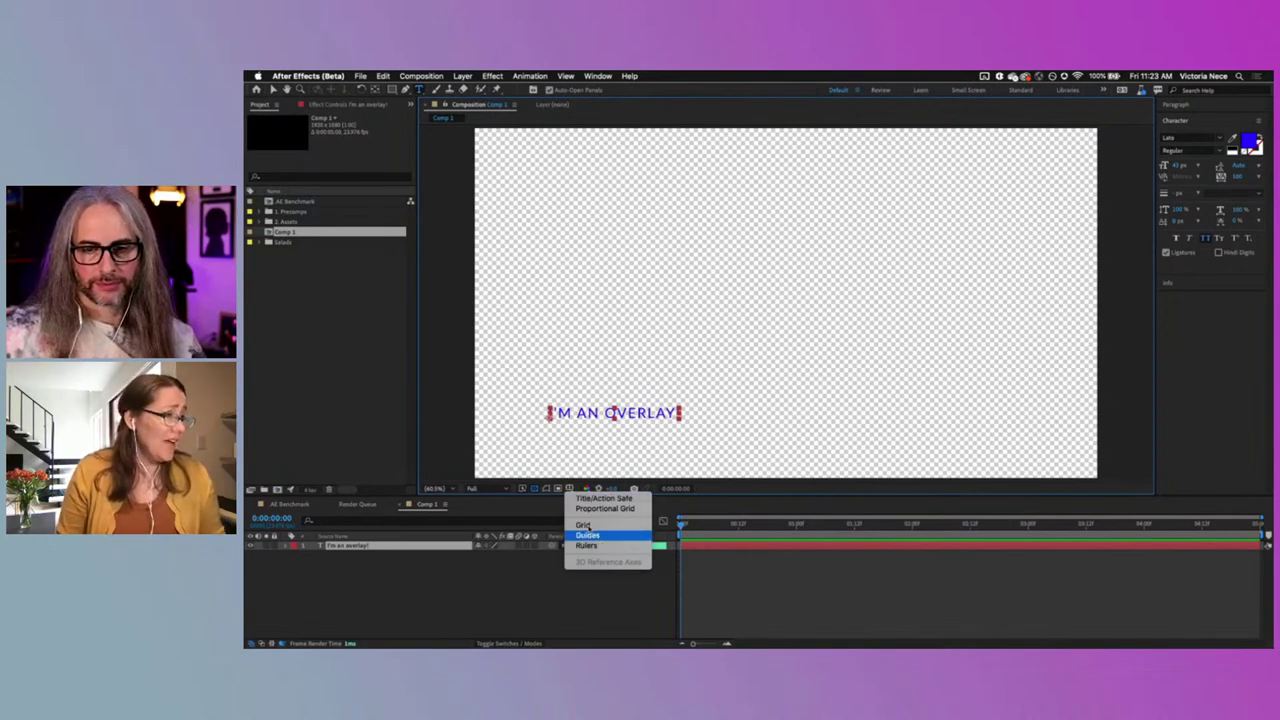
click(569, 490)
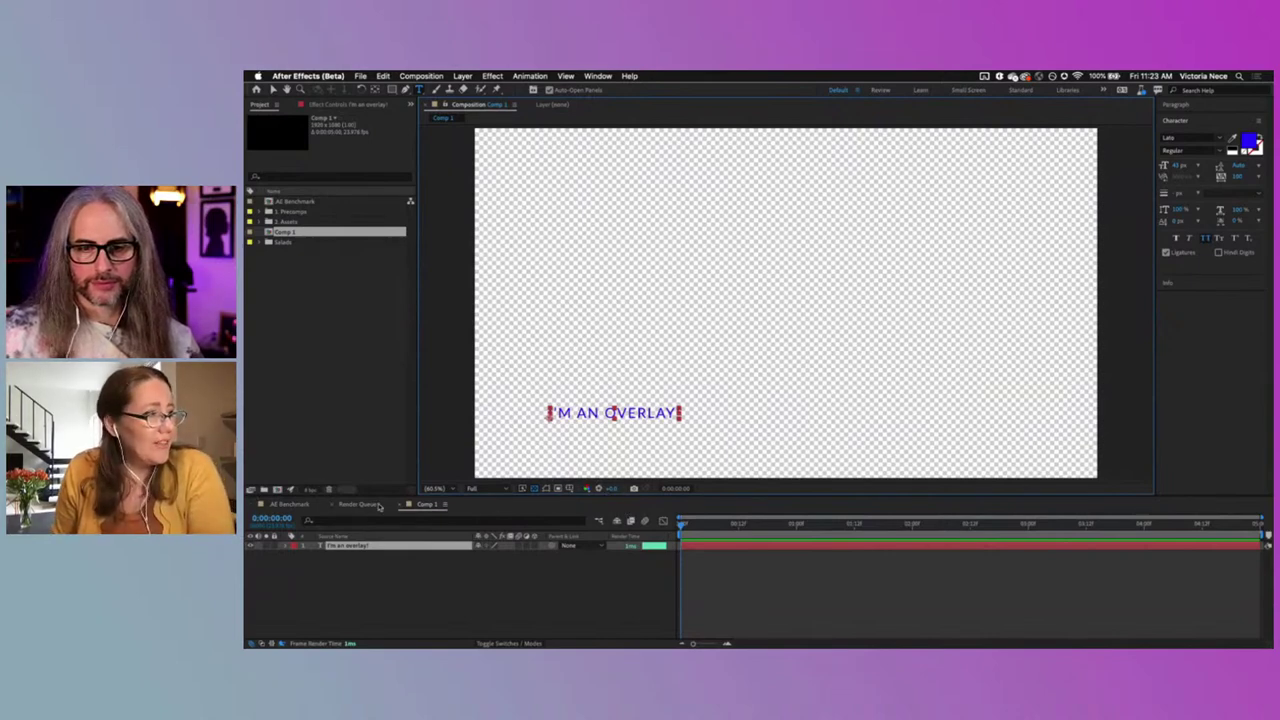
click(290, 505)
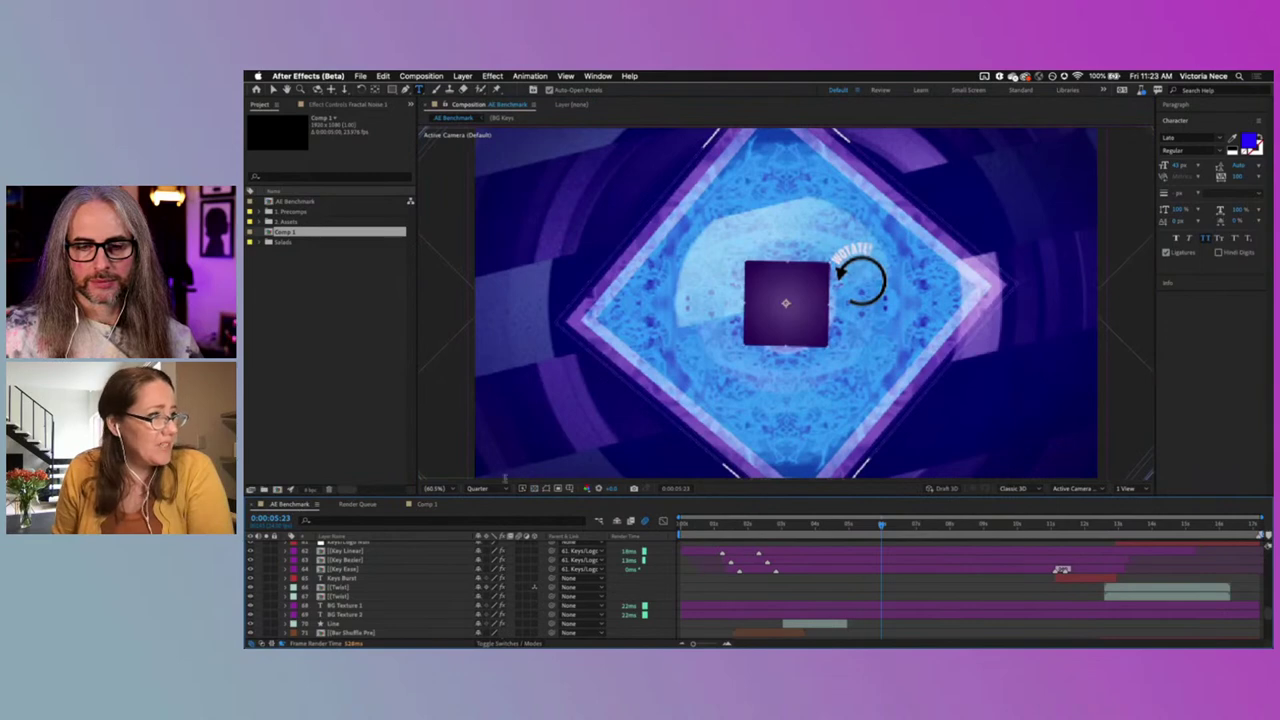
Step: Preview AE Benchmark at Half resolution and display only its alpha channel
click(478, 489)
click(484, 525)
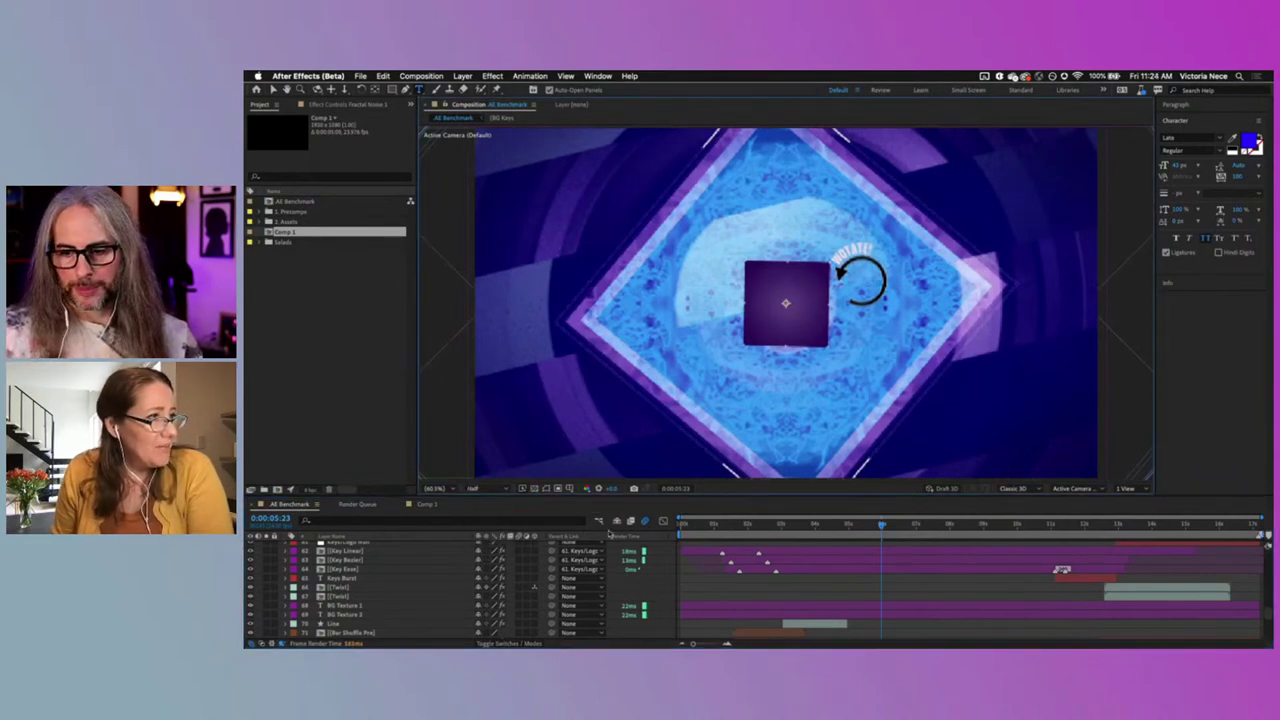
click(586, 488)
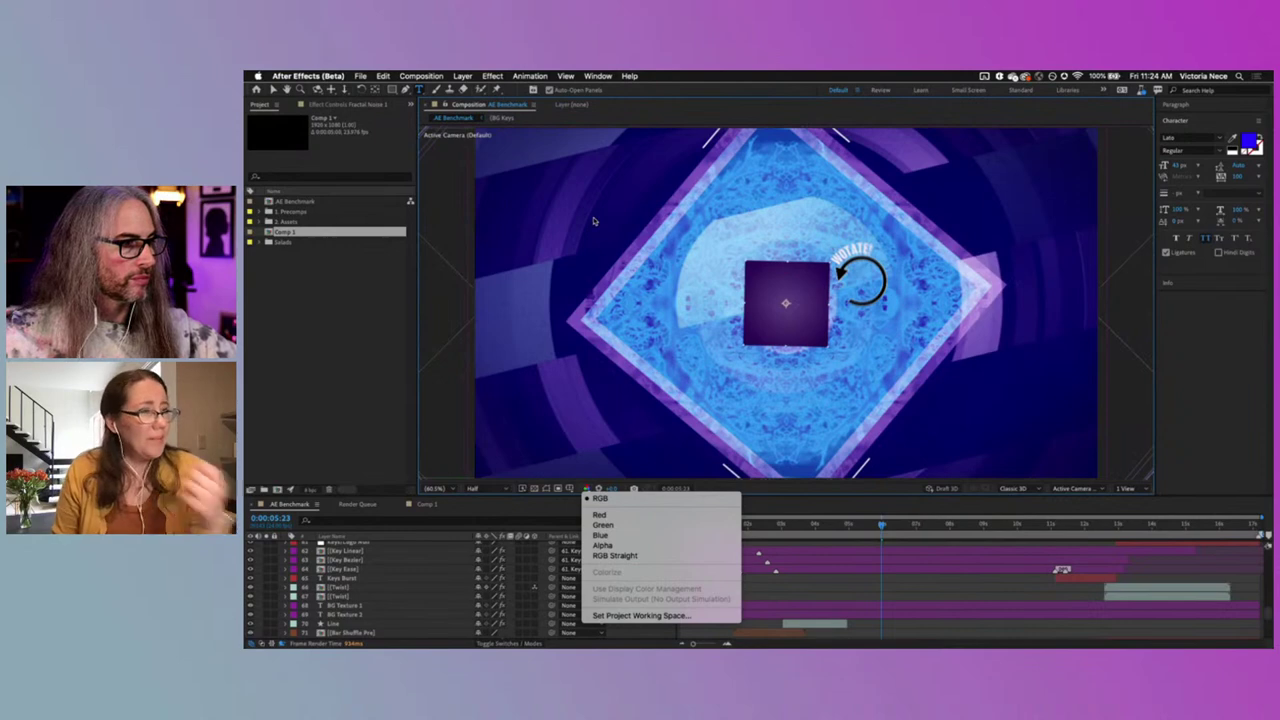
click(674, 546)
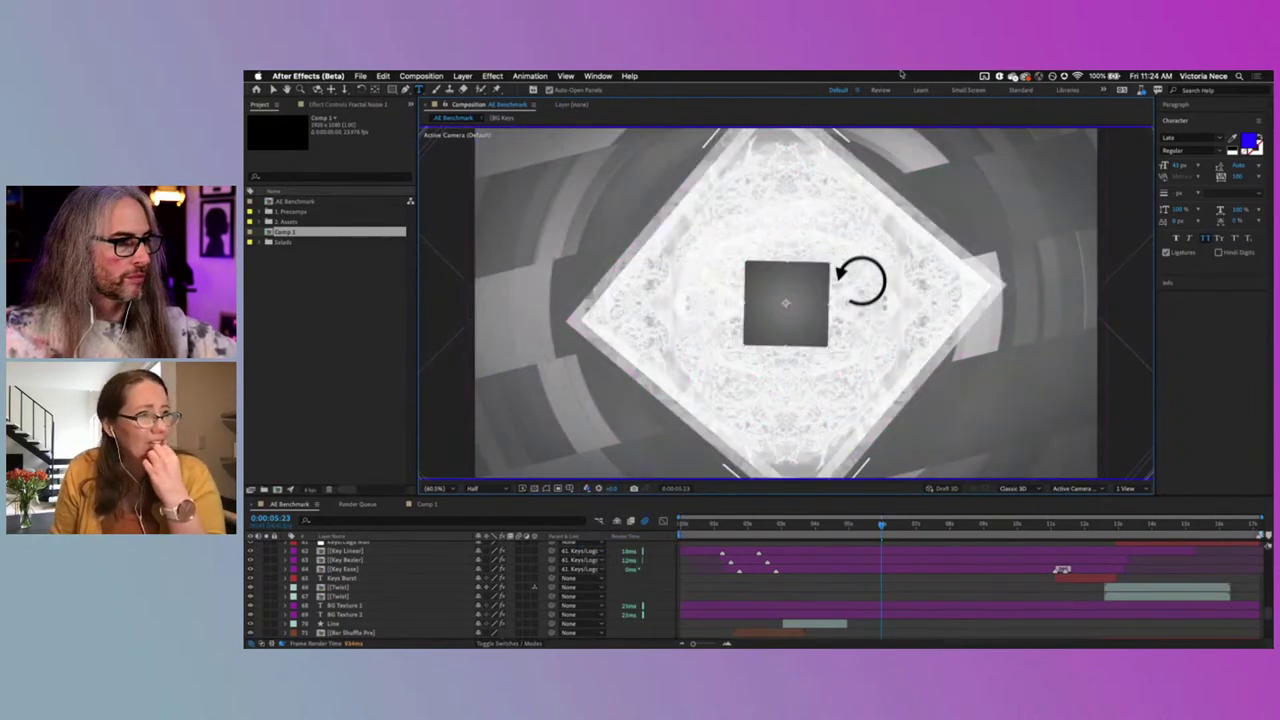
Step: Switch to Comp 1 and display its alpha channel as well
click(588, 489)
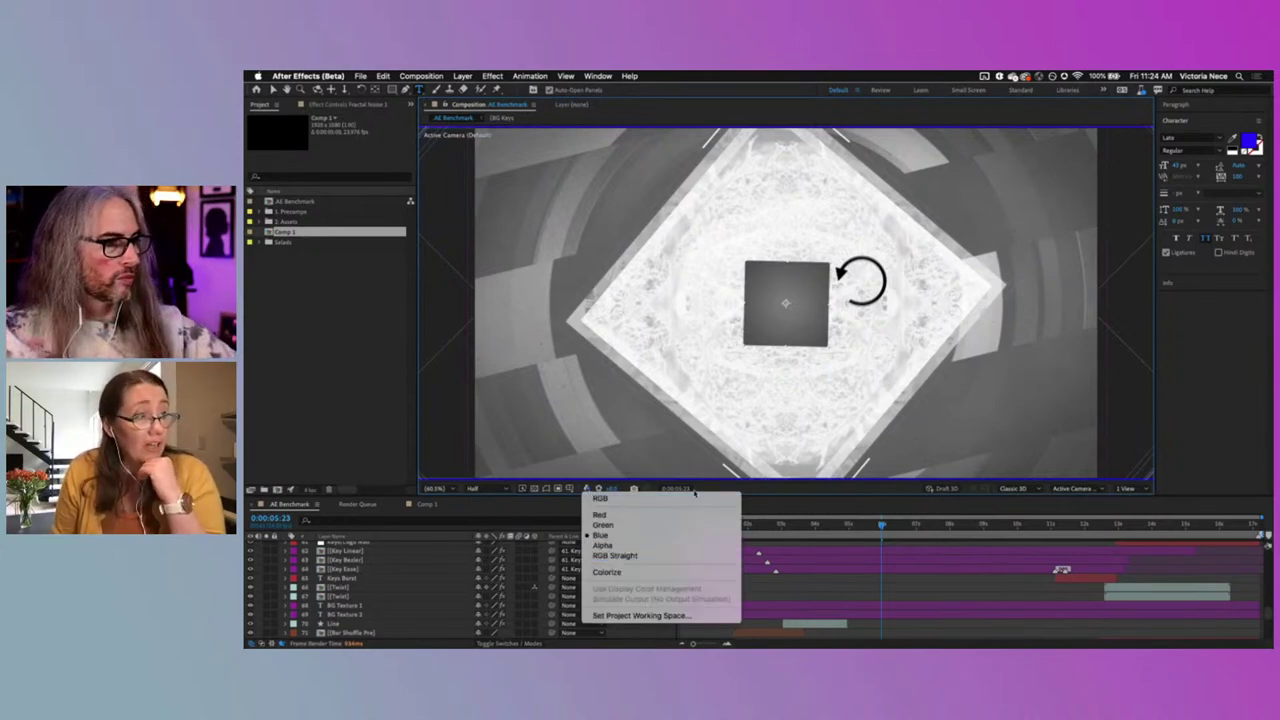
click(427, 505)
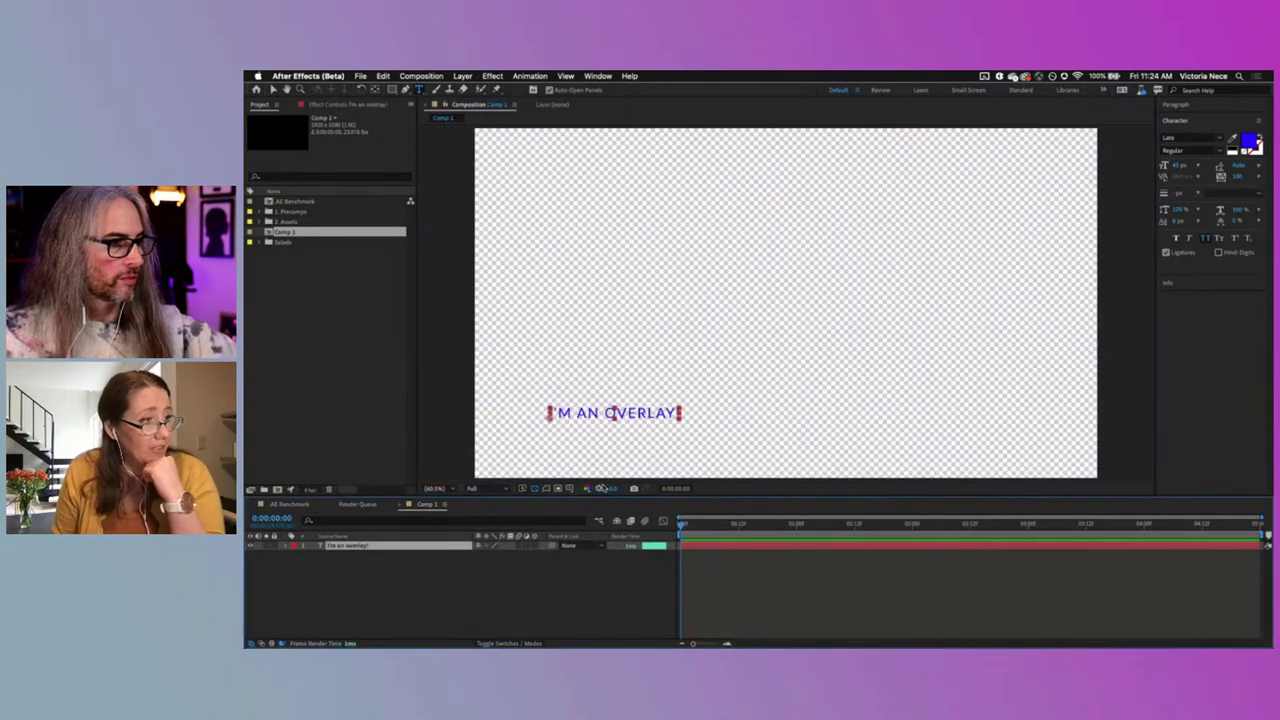
click(588, 489)
click(605, 545)
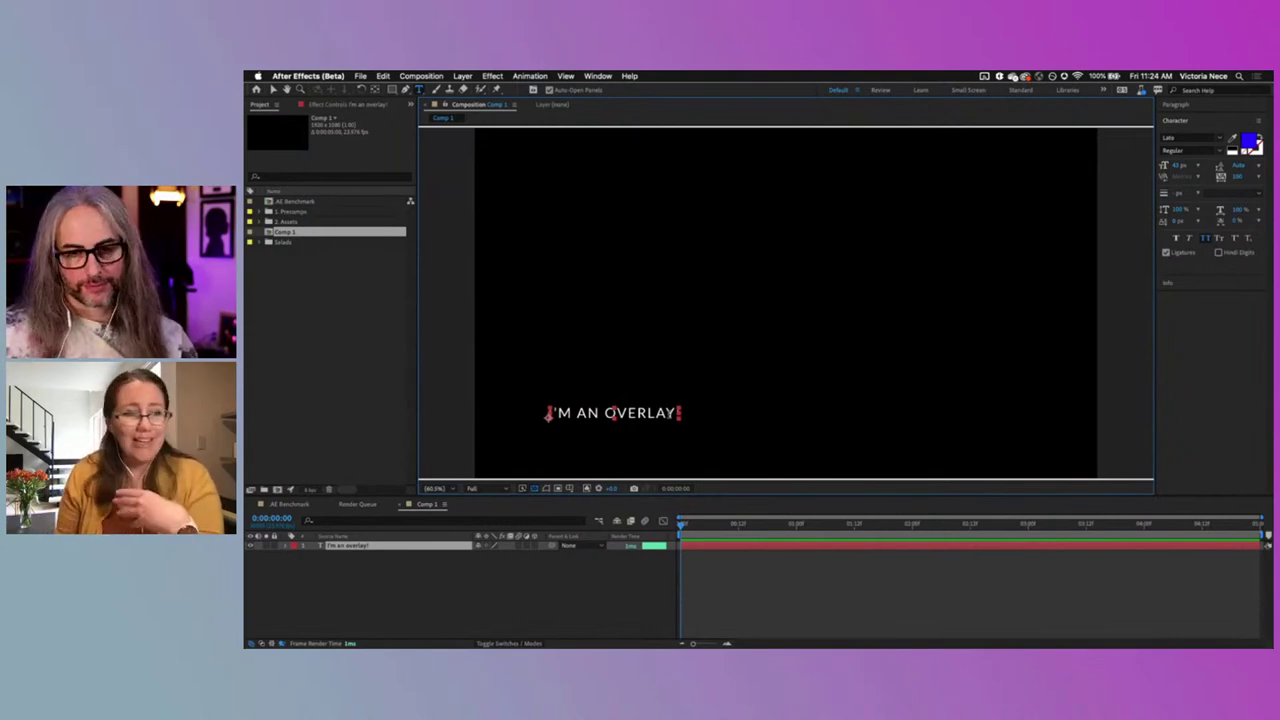
Step: Return to AE Benchmark with the RGB channel displayed
click(291, 504)
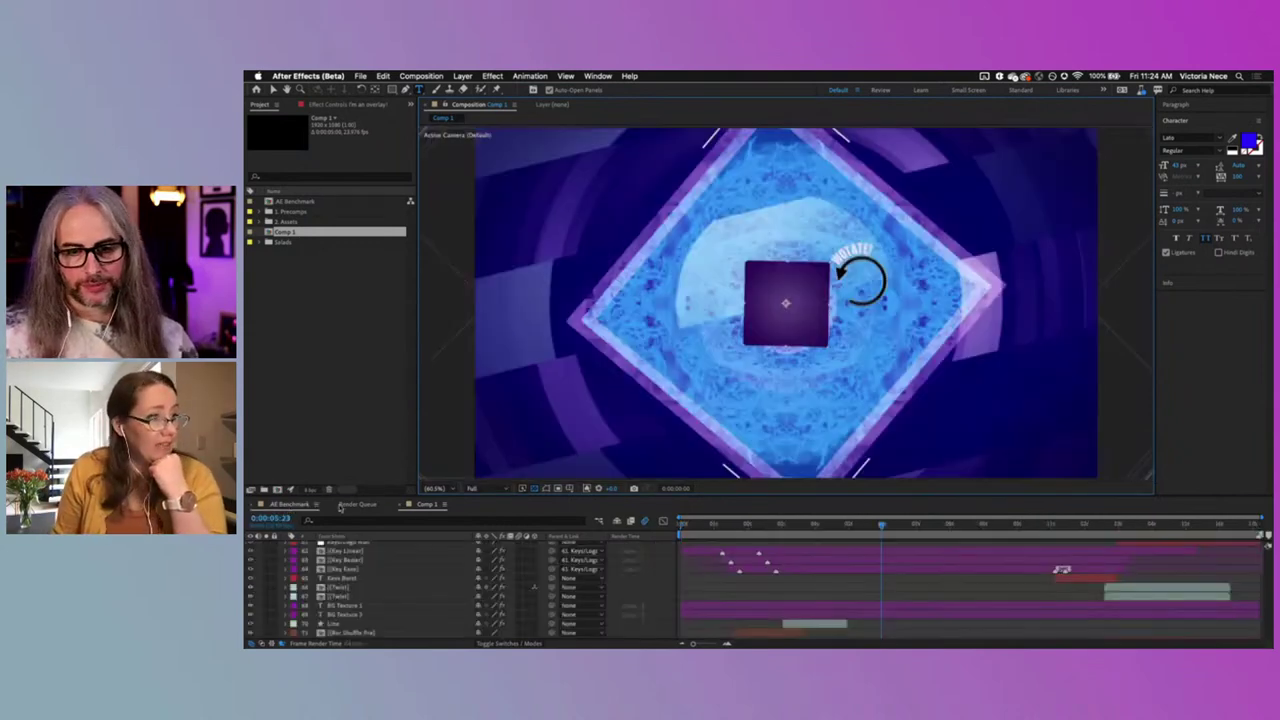
click(586, 488)
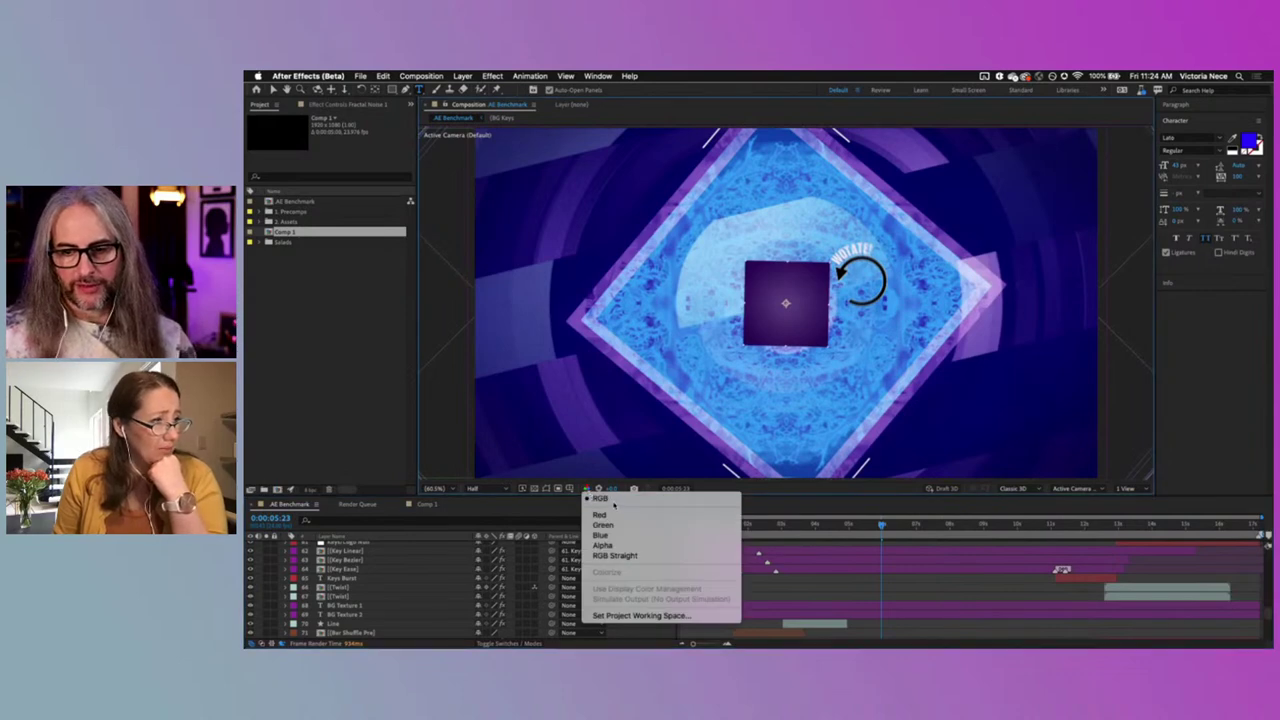
click(612, 500)
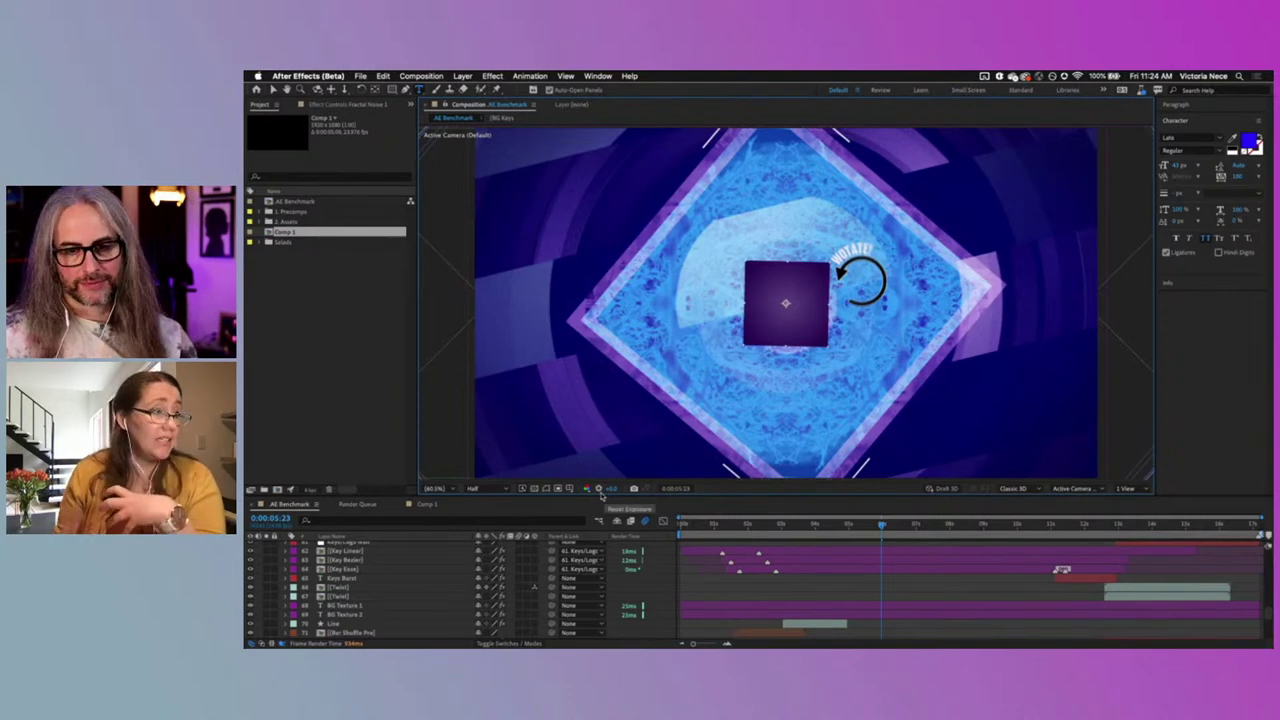
Step: Raise the preview exposure, reset it to +0.0, and move to 0:00:07:23
drag(613, 487, 962, 489)
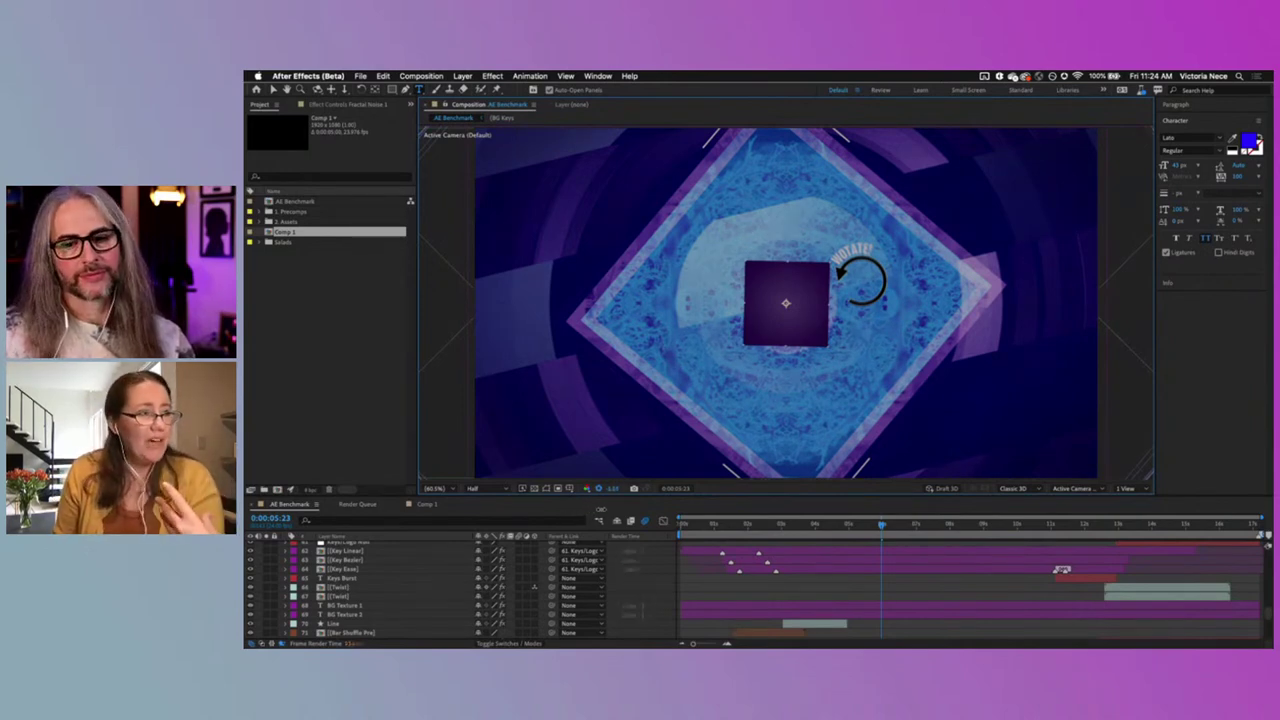
click(598, 490)
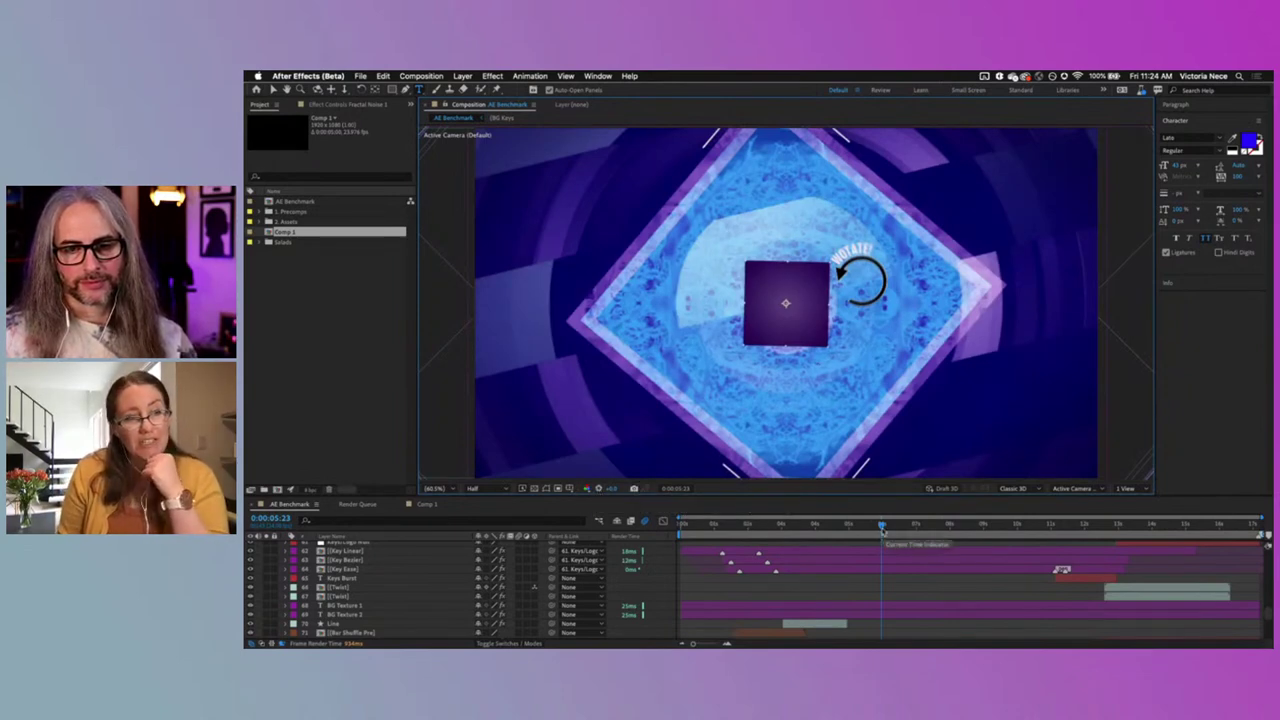
click(949, 524)
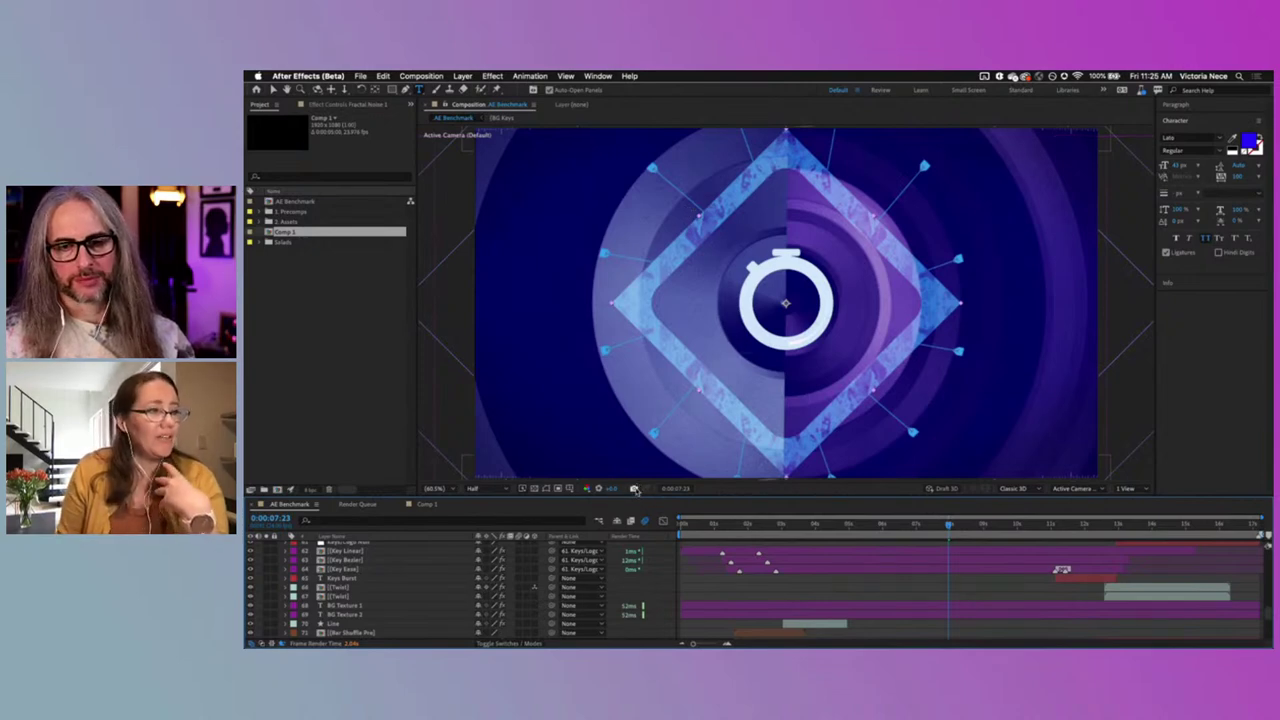
Step: Take a snapshot of the 0:00:07:23 frame and hide the Vignette layer
click(633, 490)
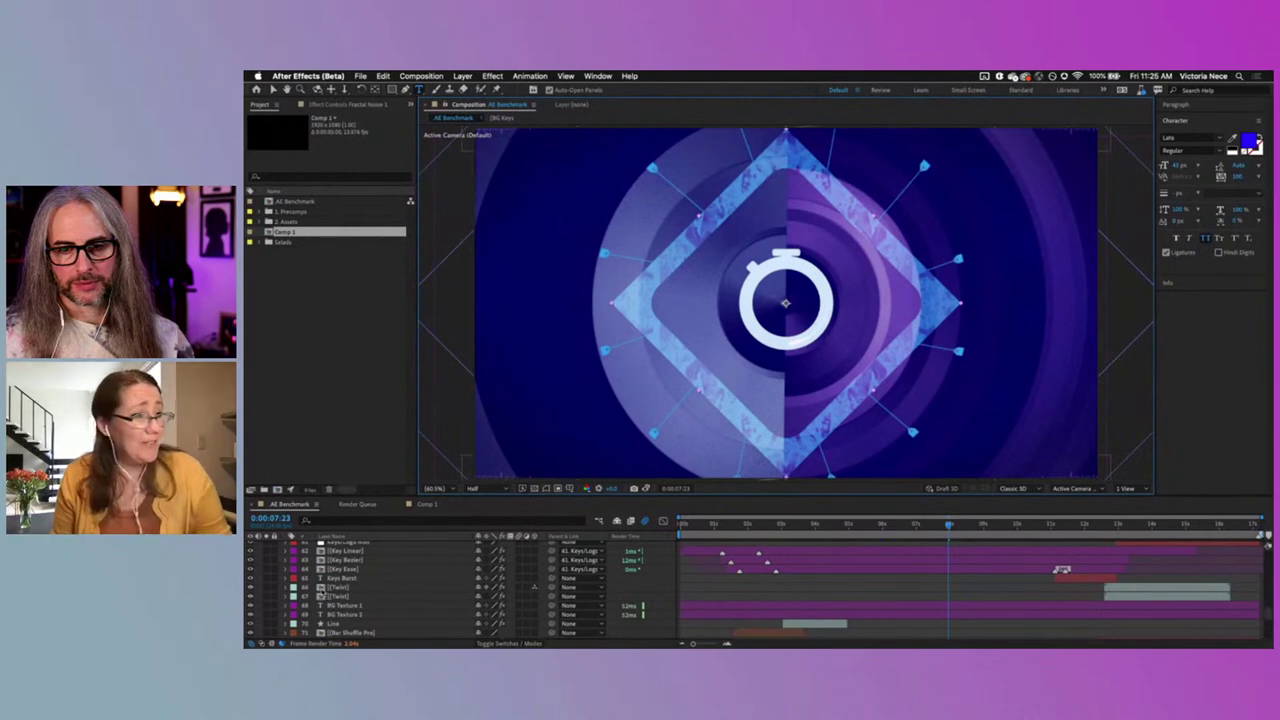
scroll(305, 588, up, 20)
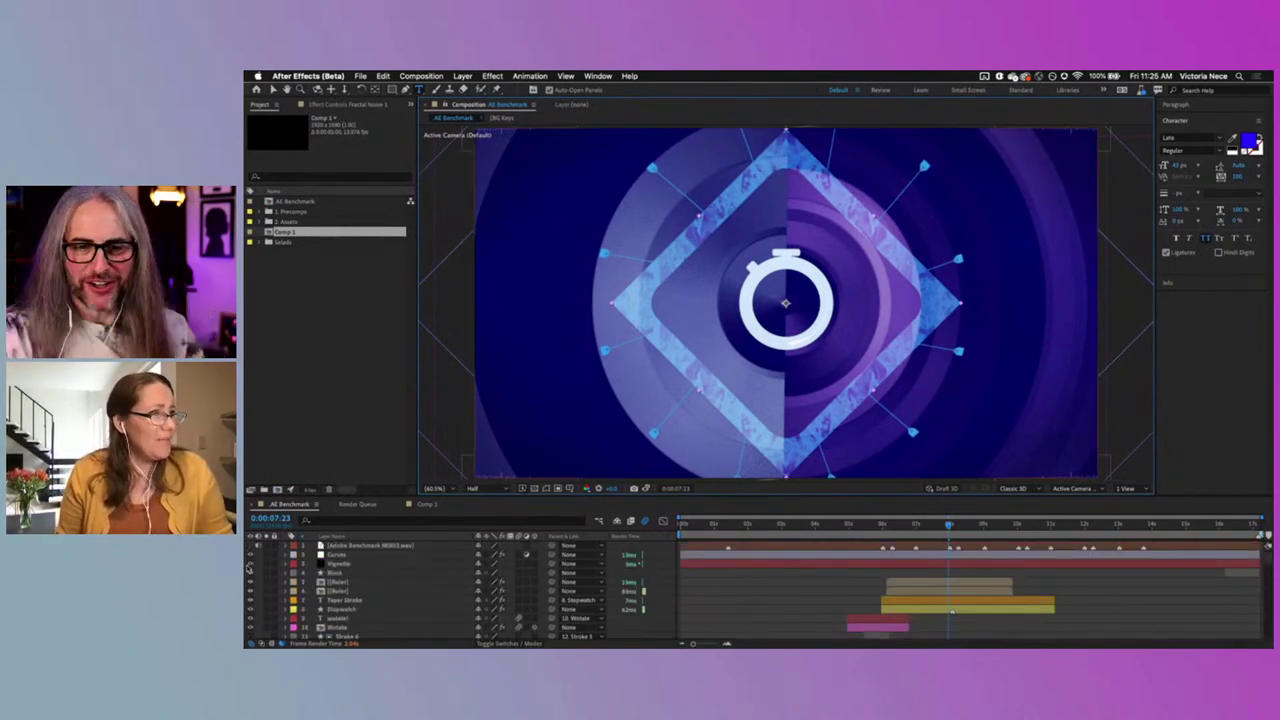
click(344, 564)
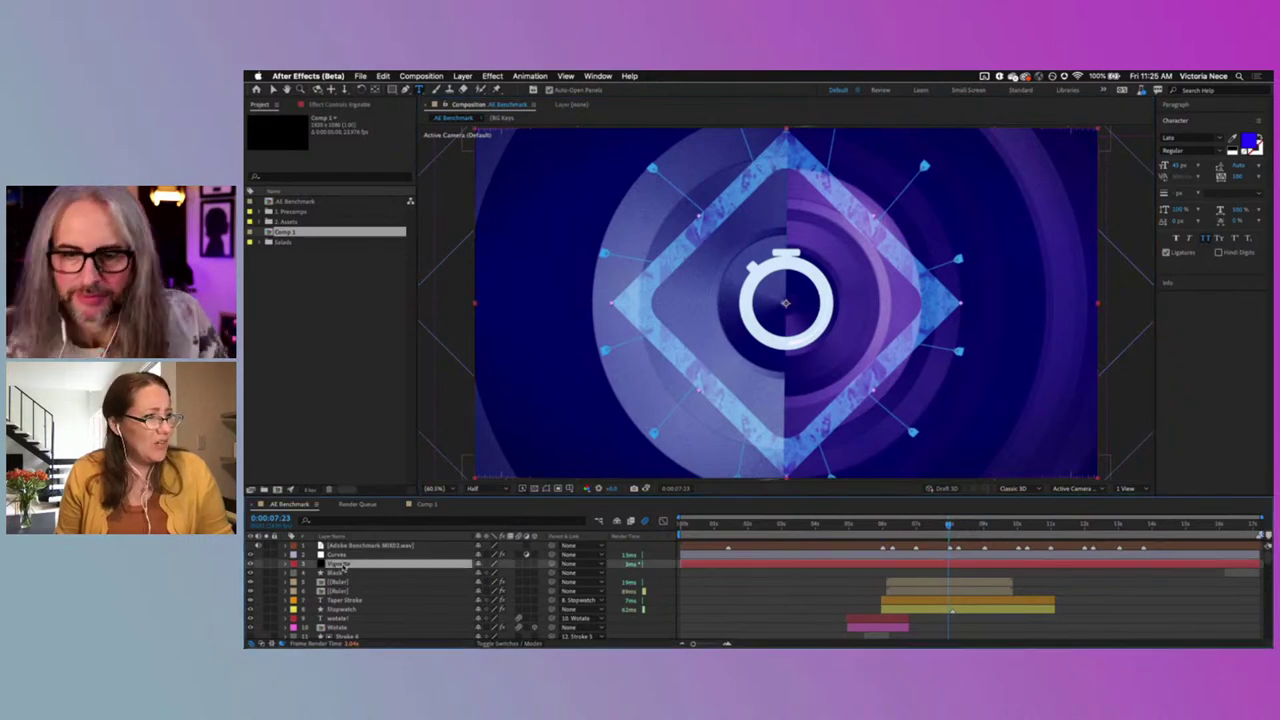
click(251, 566)
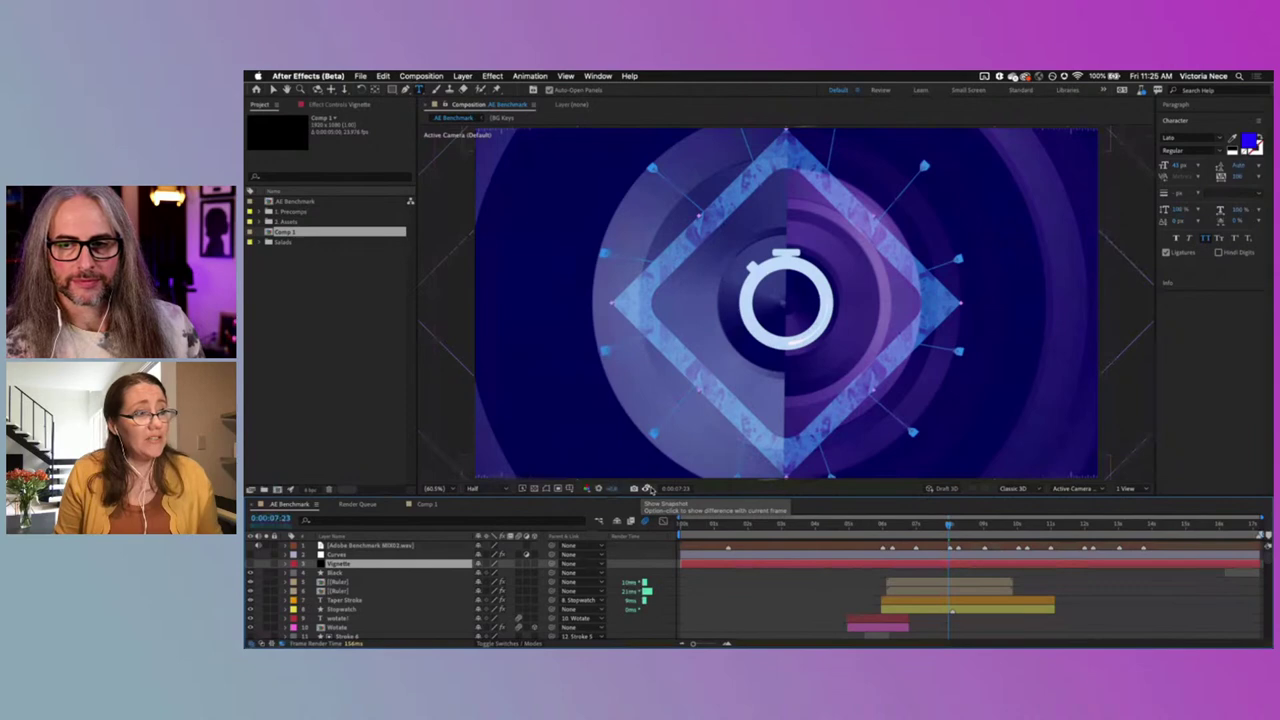
Step: Compare the live frame against the snapshot, including the difference view
click(648, 489)
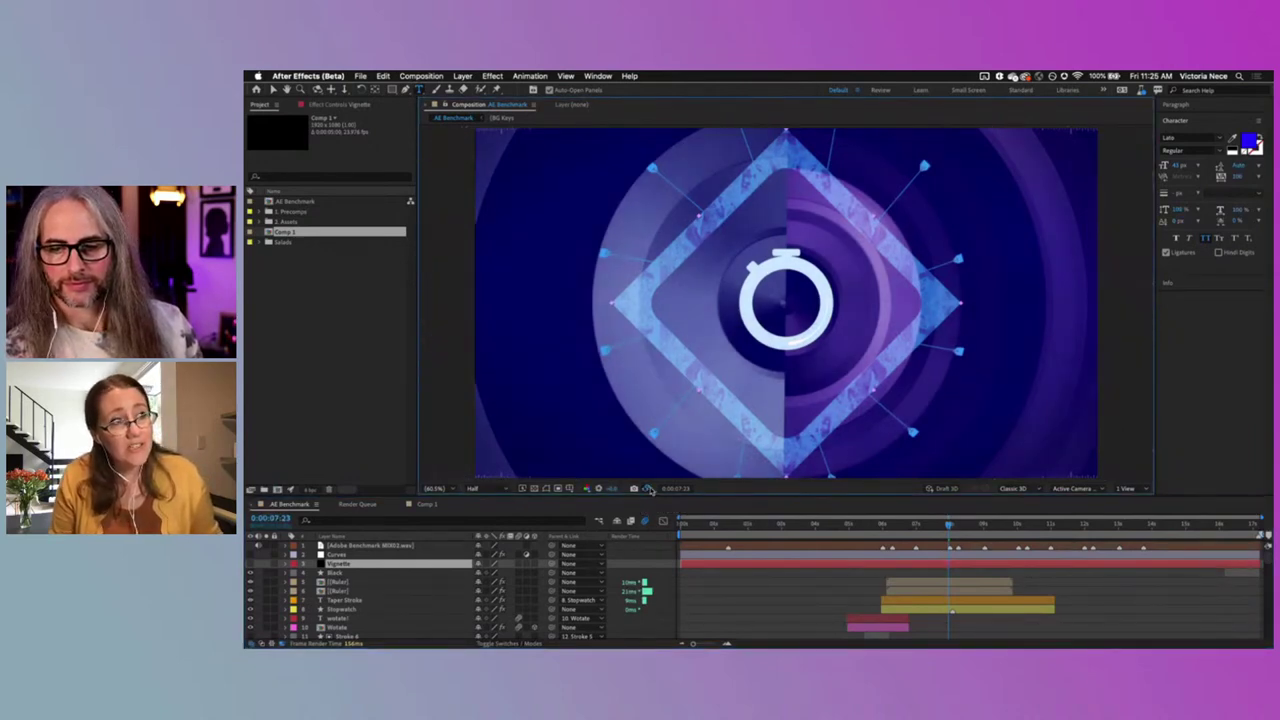
click(648, 489)
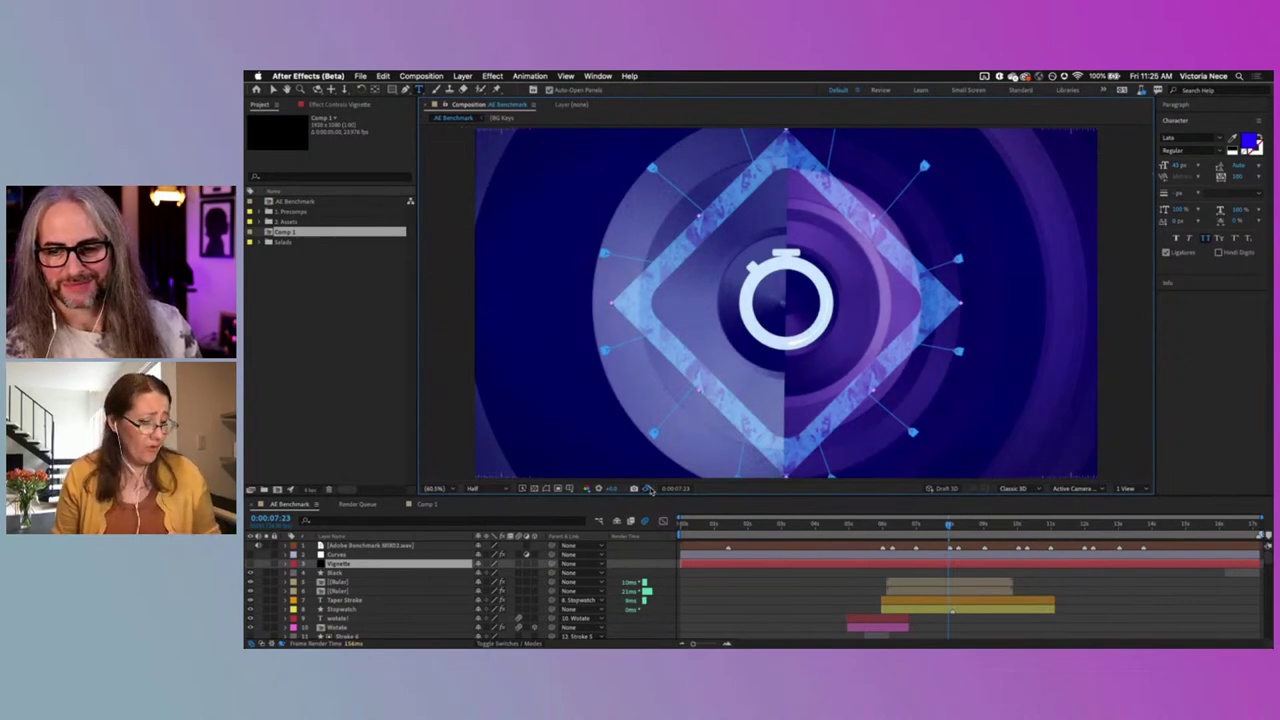
click(648, 489)
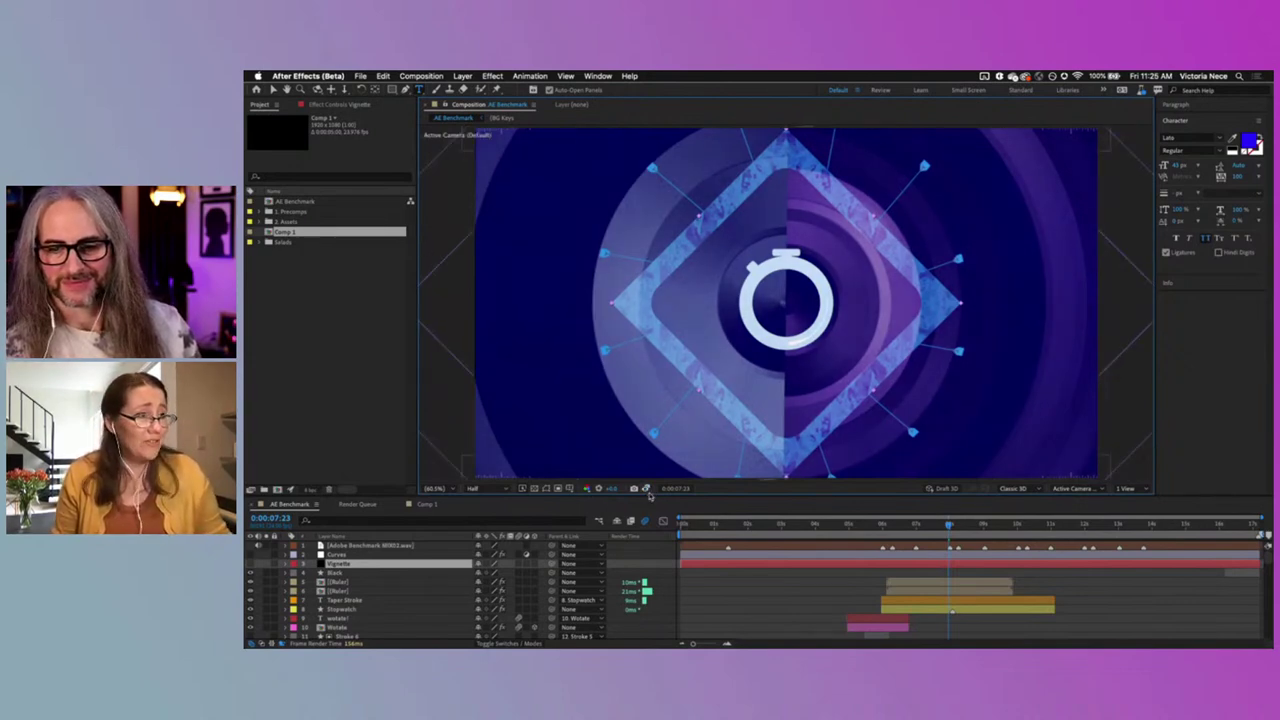
shift+click(648, 489)
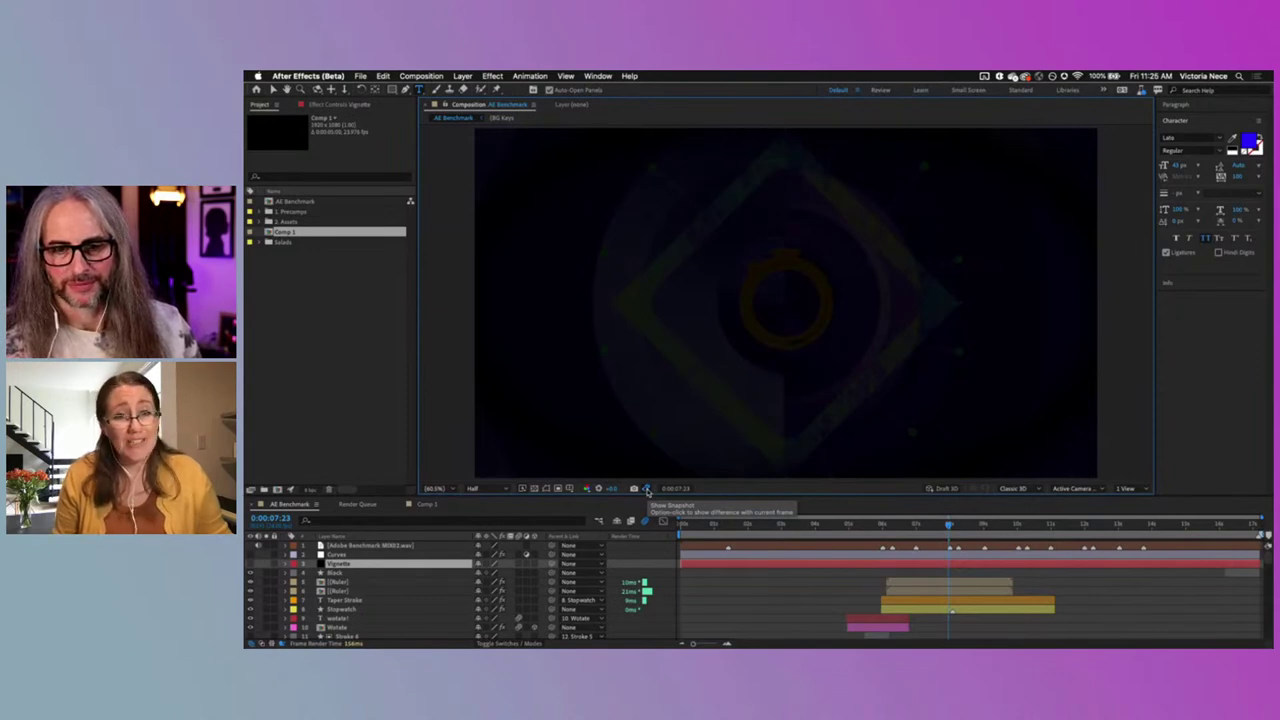
click(648, 489)
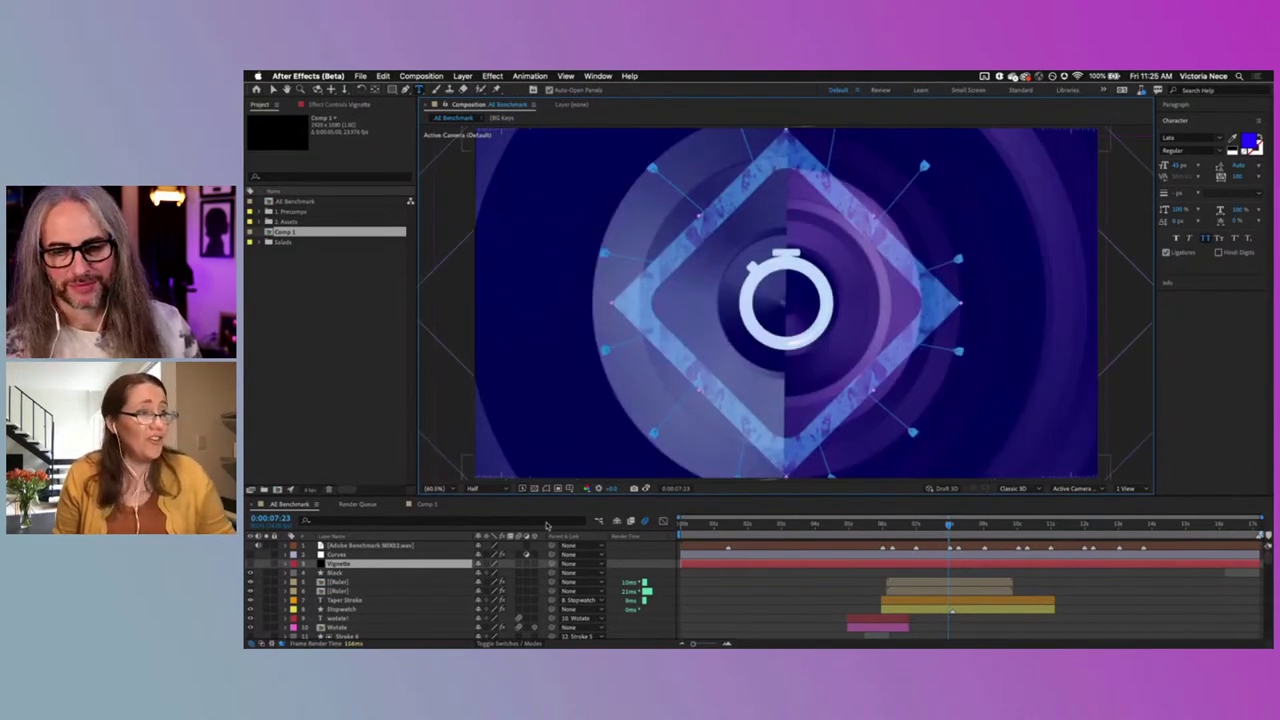